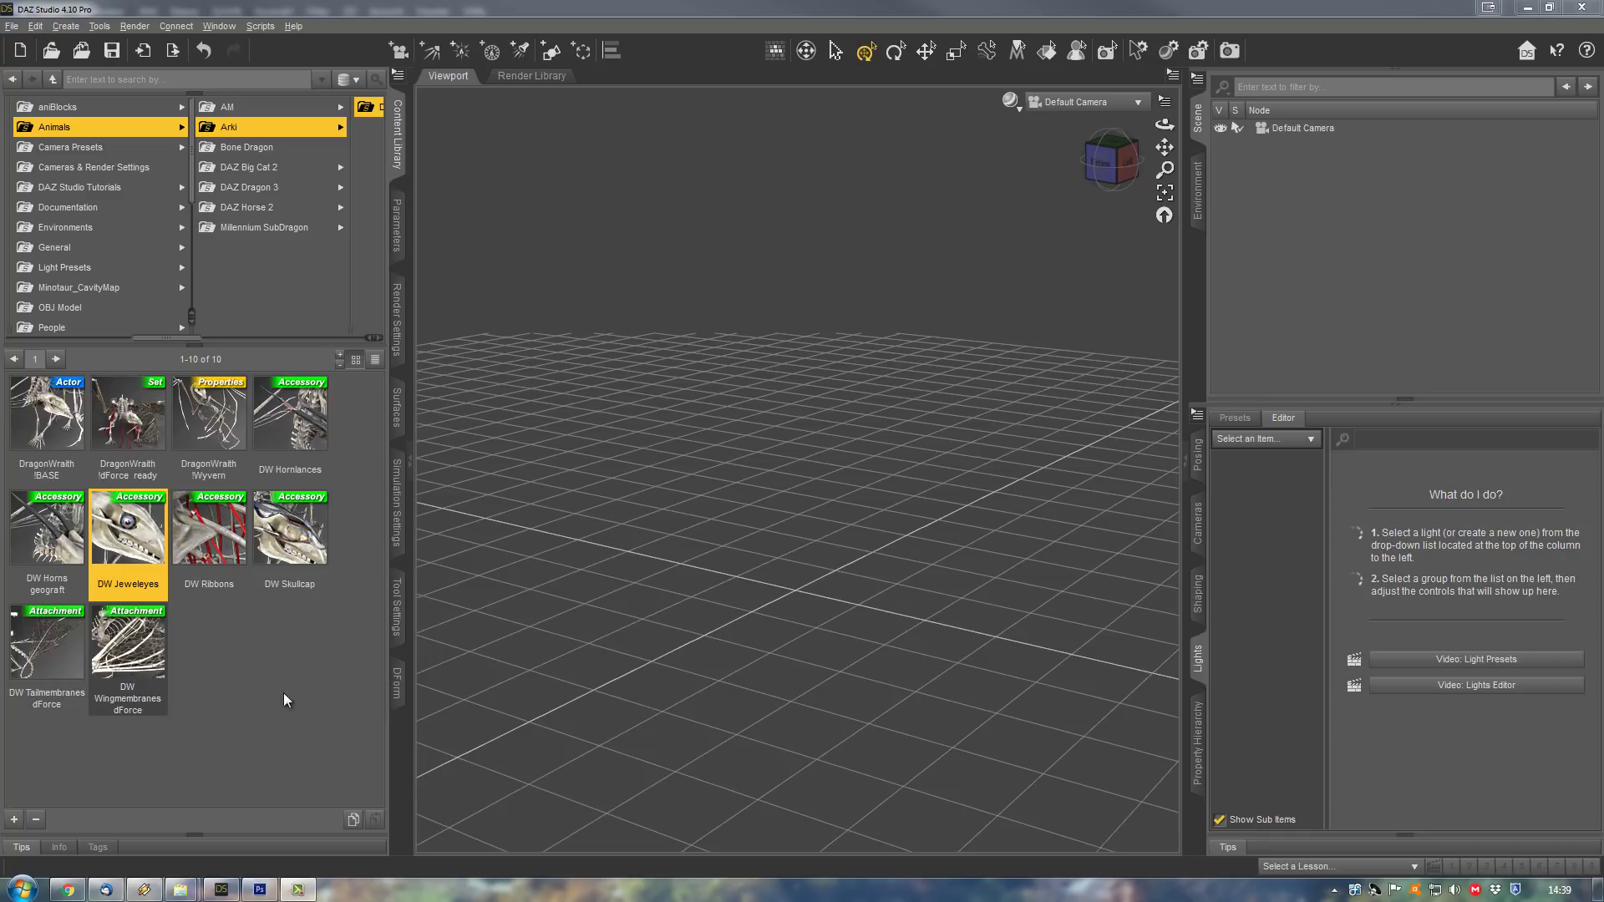
# - Load the DragonWraith !BASE figure from the Arki DragonWraith content folder into the scene
pyautogui.click(333, 709)
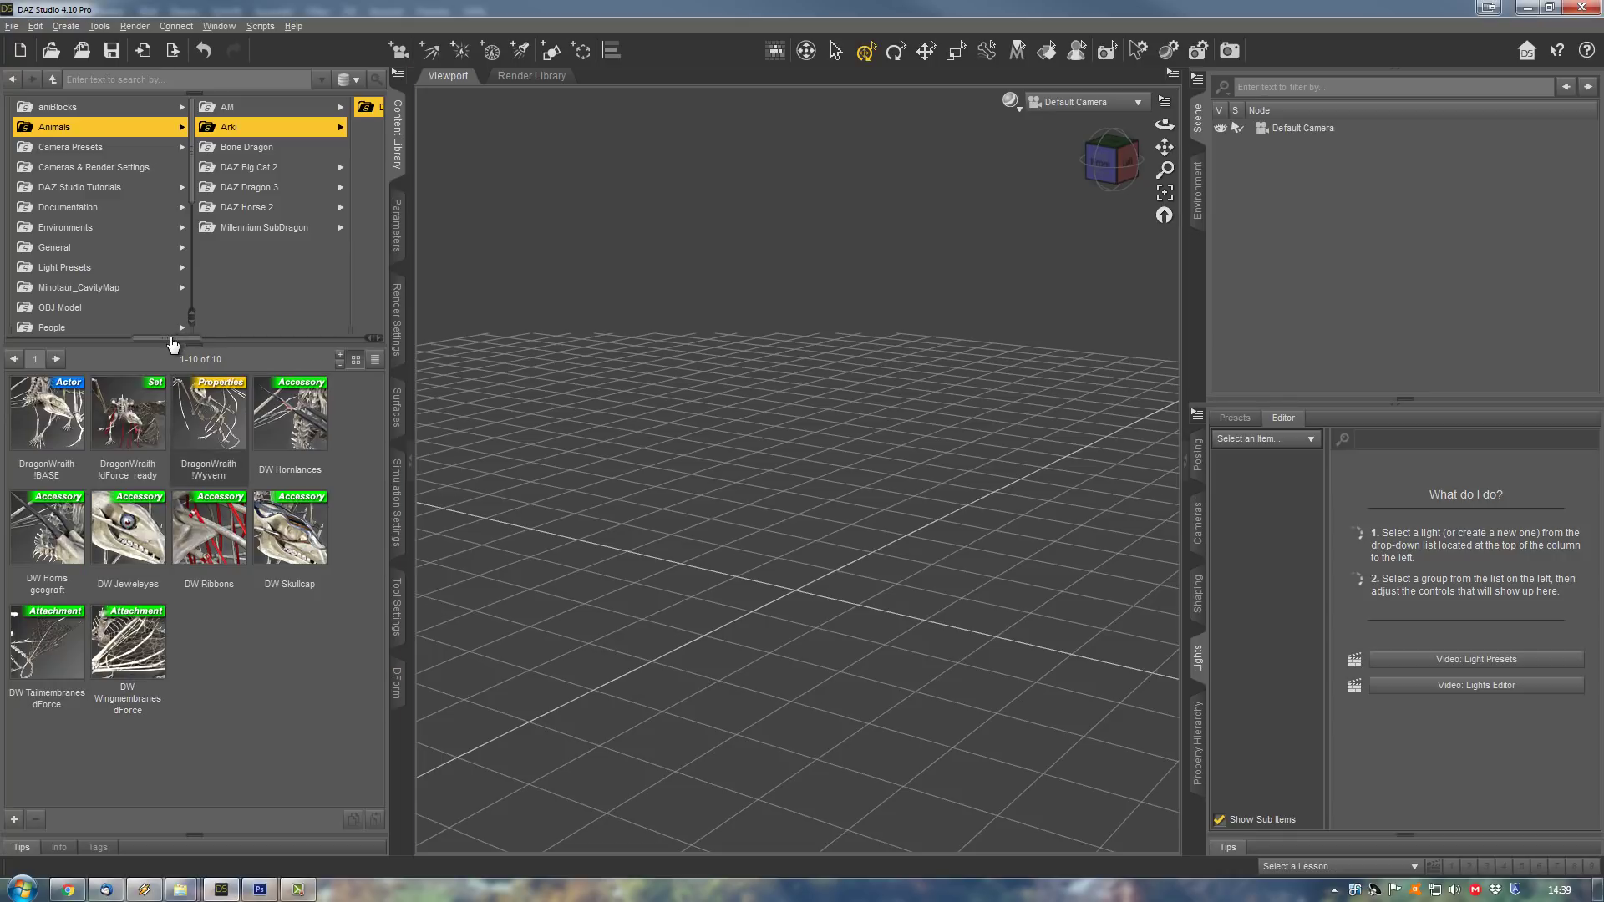
pyautogui.moveTo(175, 345); pyautogui.dragTo(262, 343)
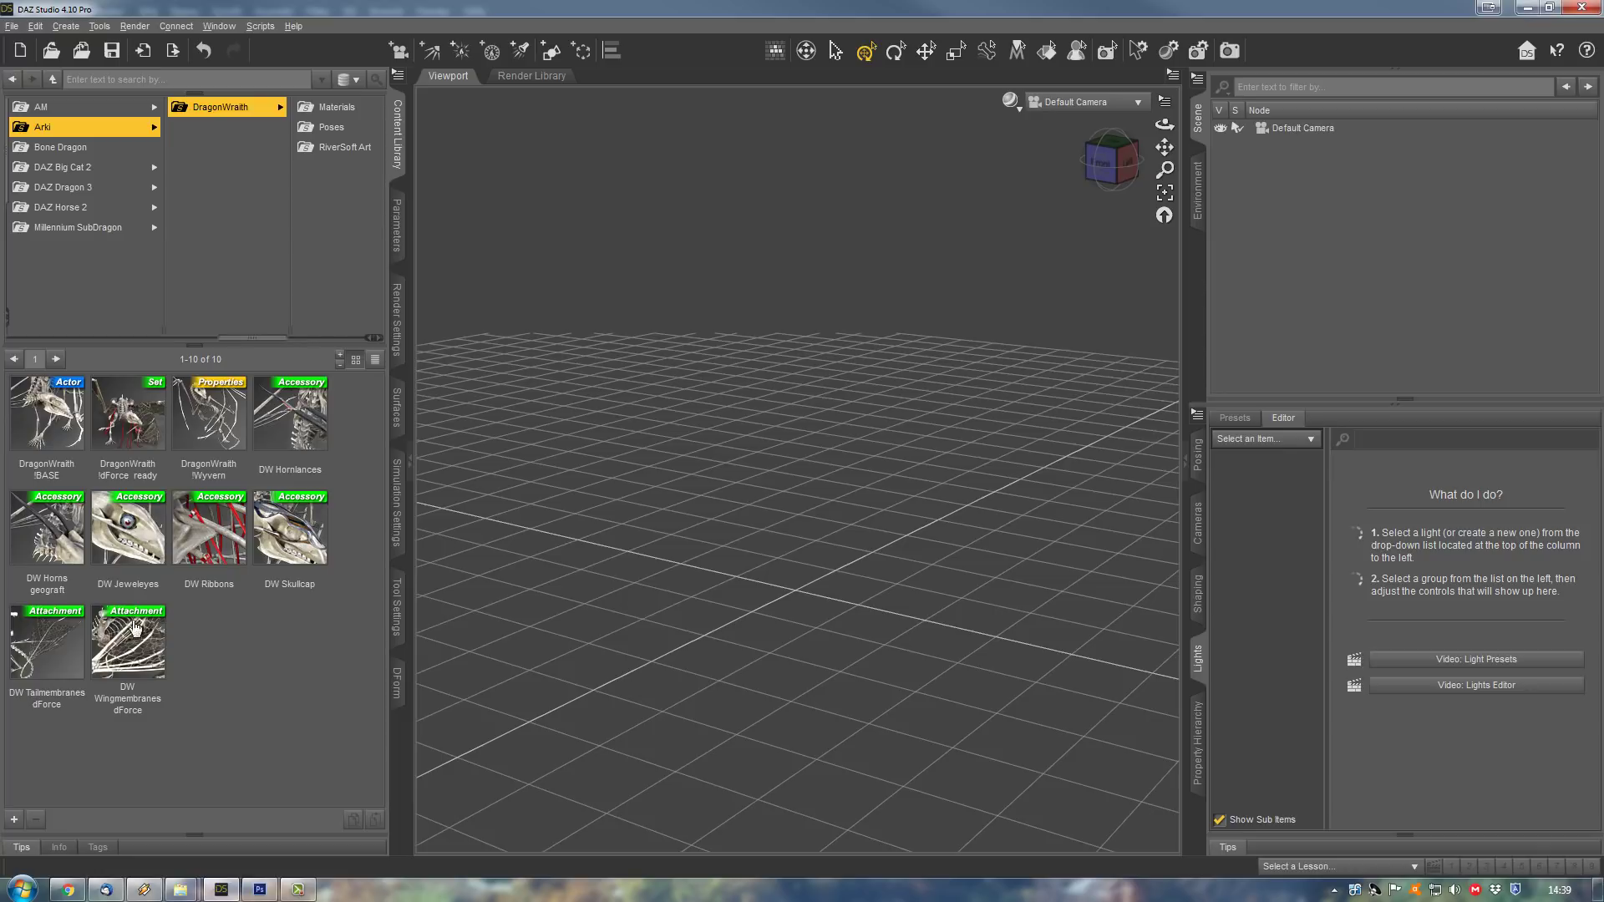
pyautogui.click(53, 437)
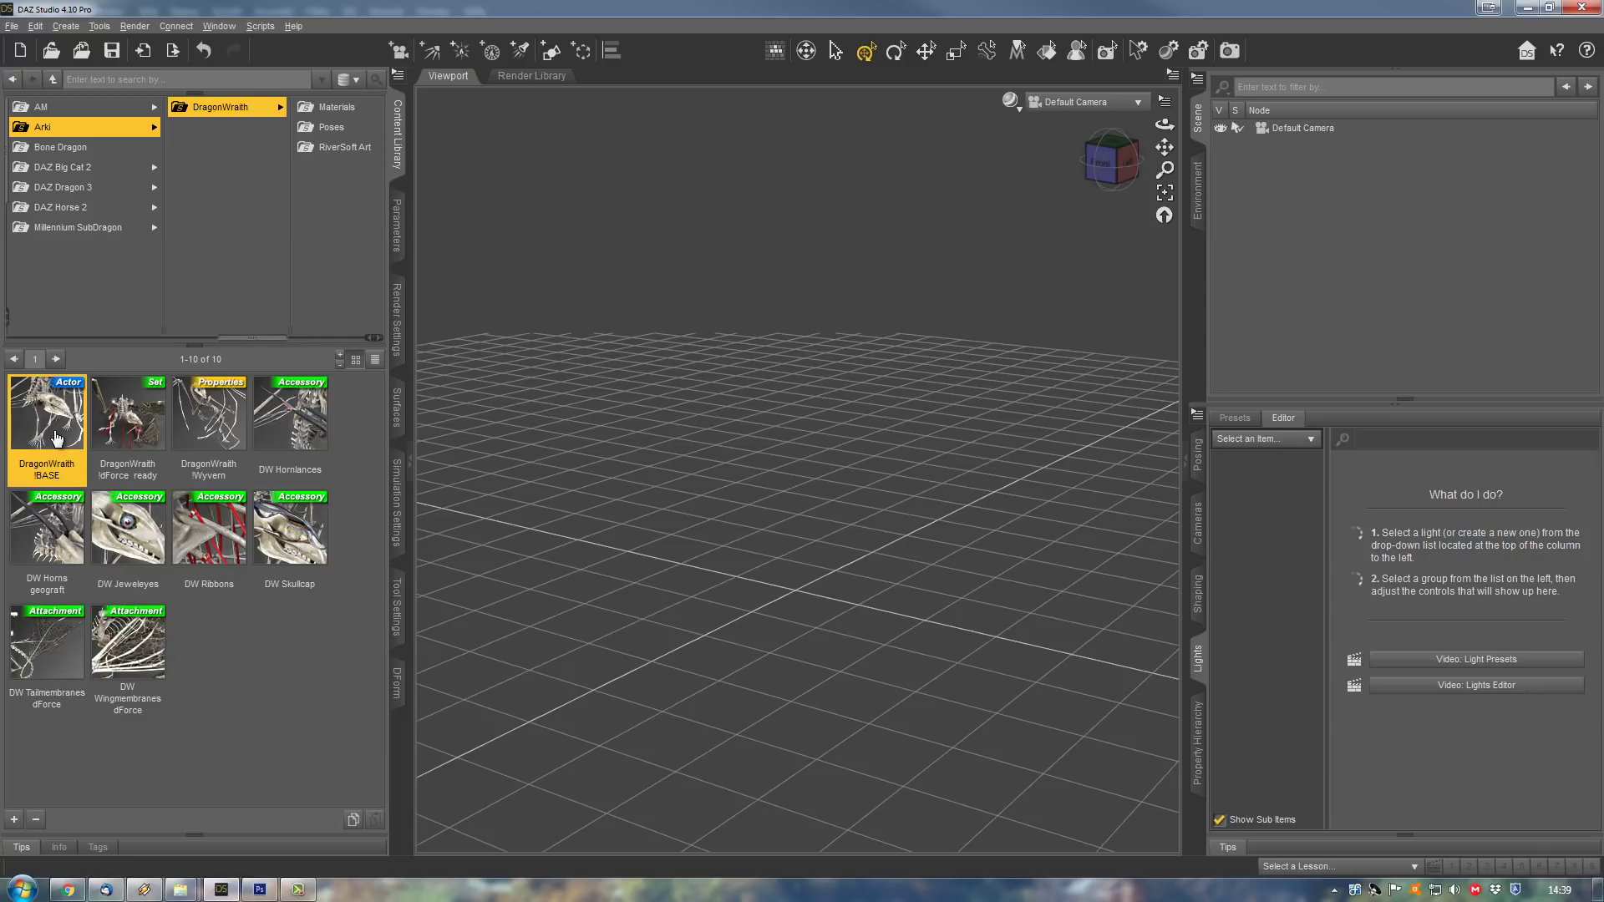
pyautogui.doubleClick(55, 437)
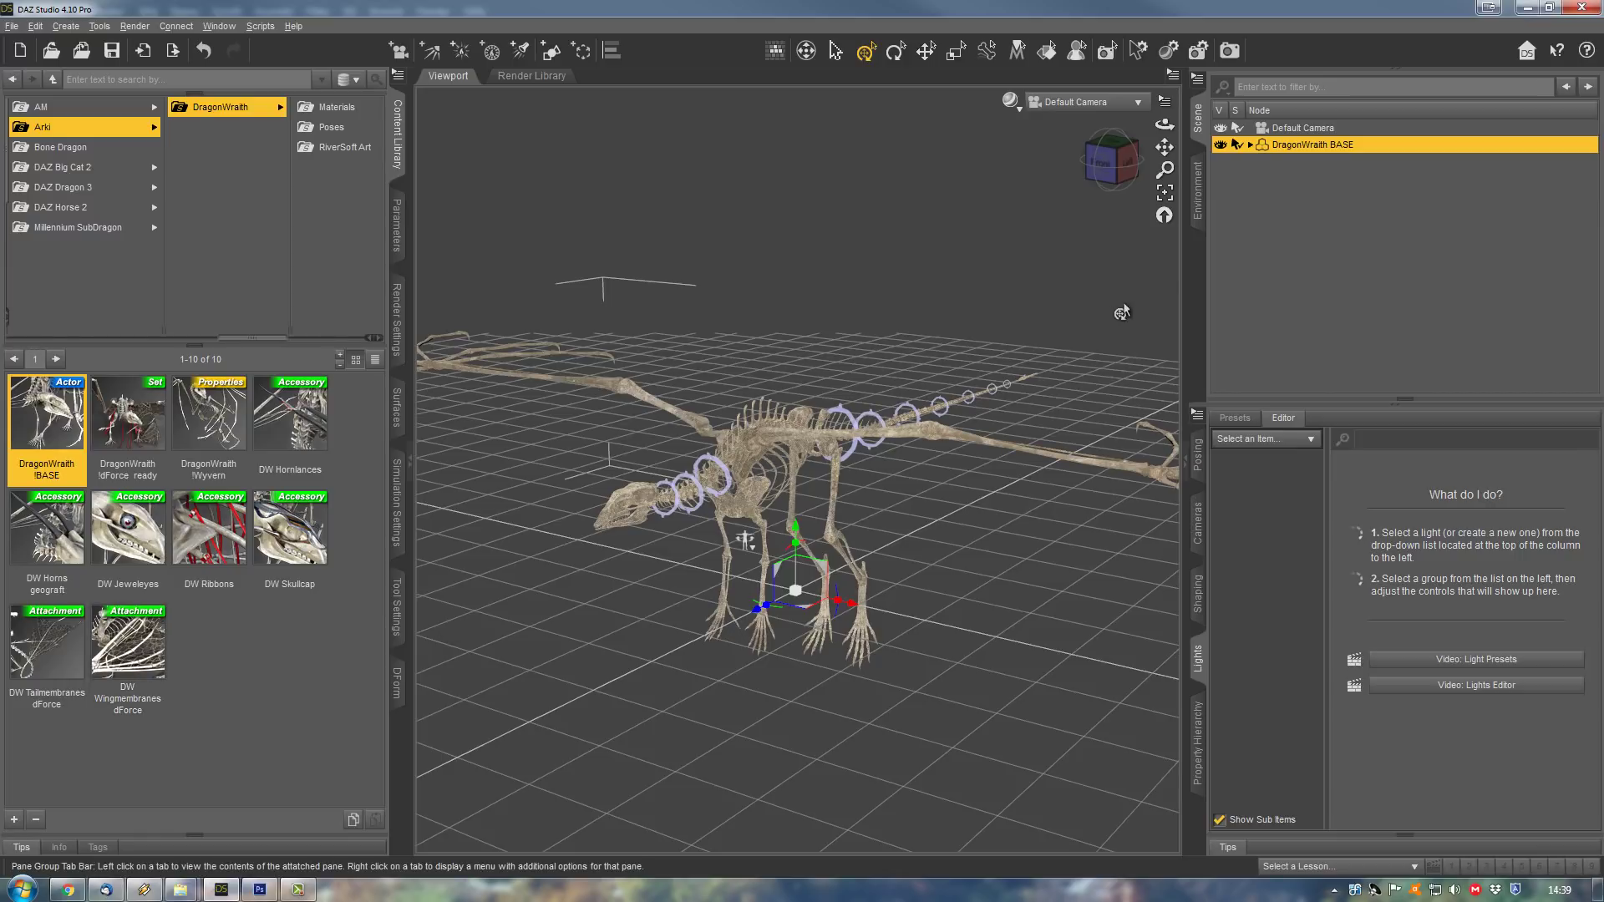
pyautogui.moveTo(1164, 169); pyautogui.dragTo(1165, 147)
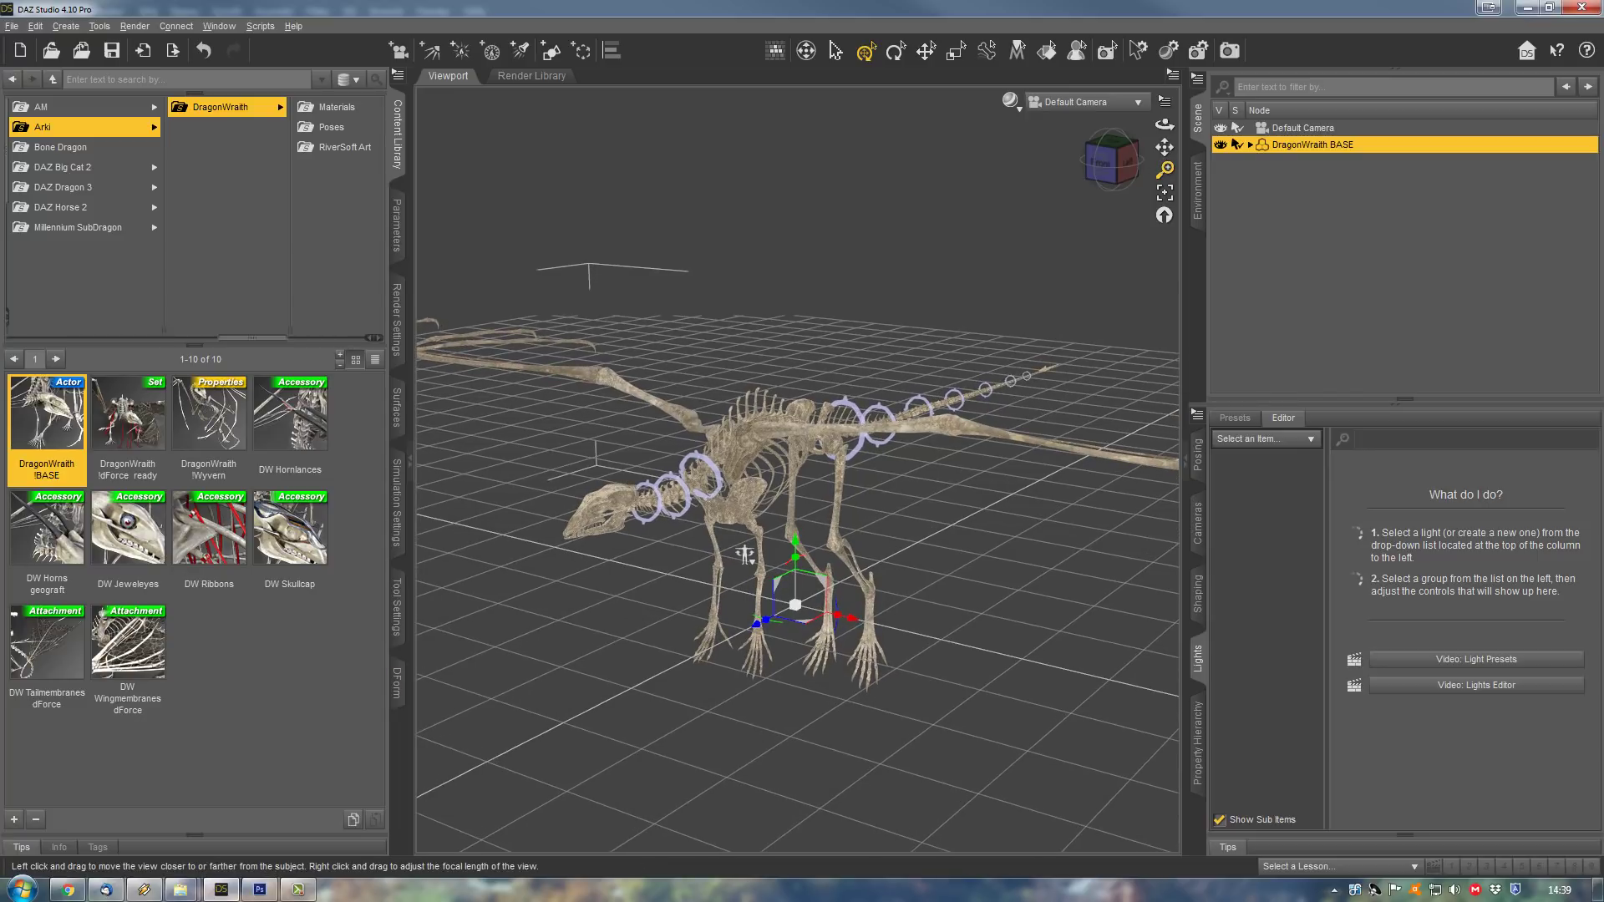
pyautogui.moveTo(1164, 169); pyautogui.dragTo(1164, 150)
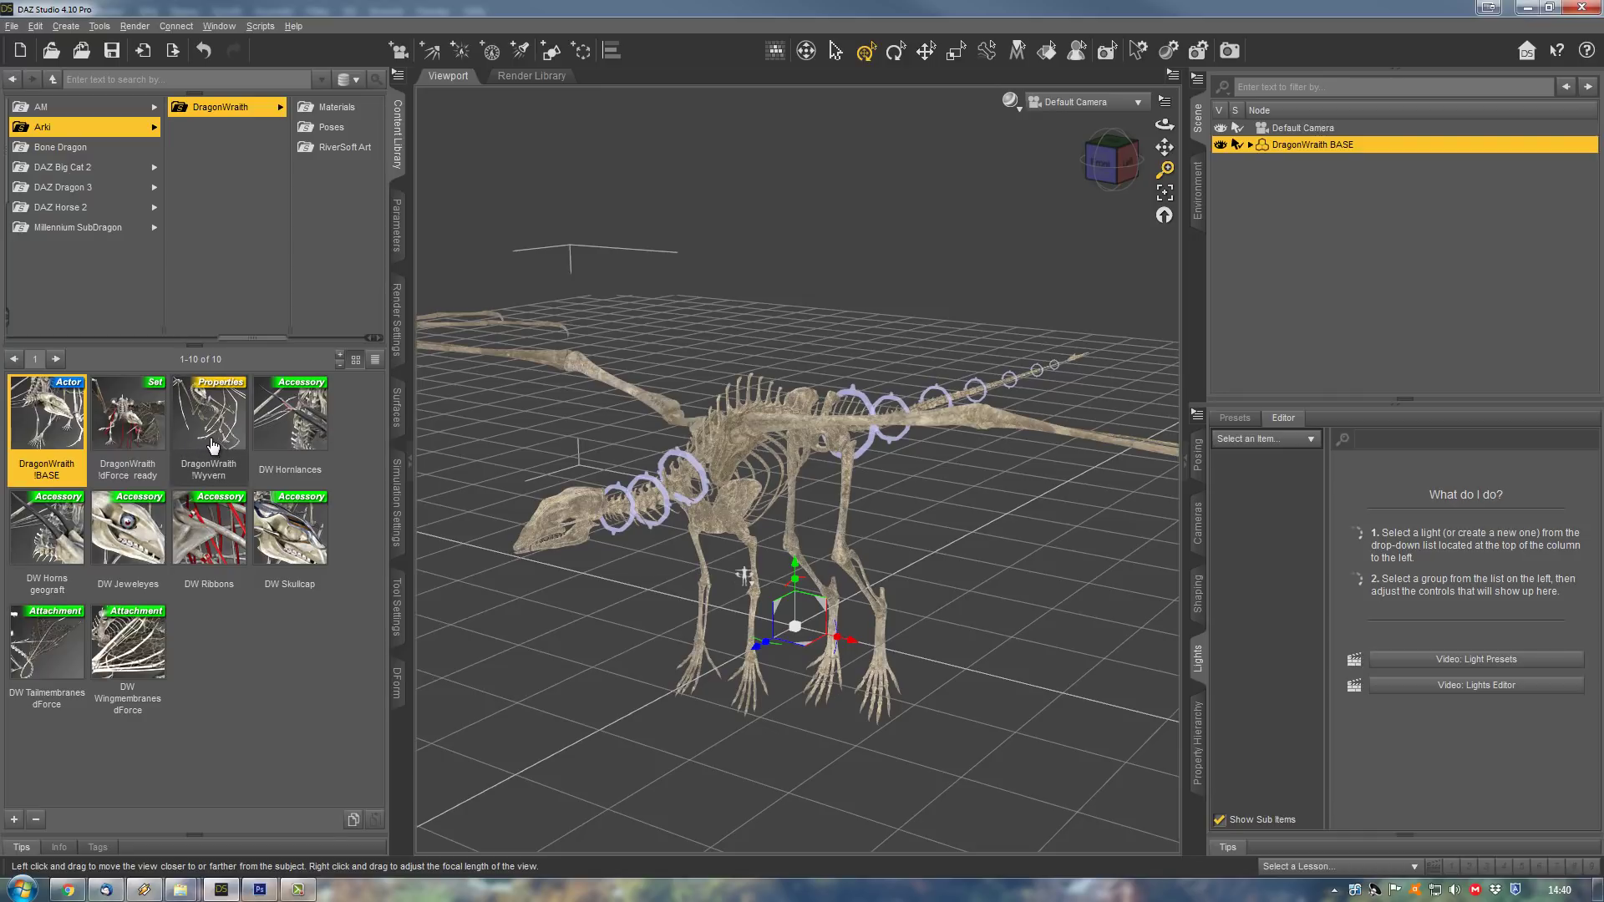
# - Try the DragonWraith !Wyvern properties preset on the DragonWraith BASE figure, and undo it
pyautogui.moveTo(216, 446)
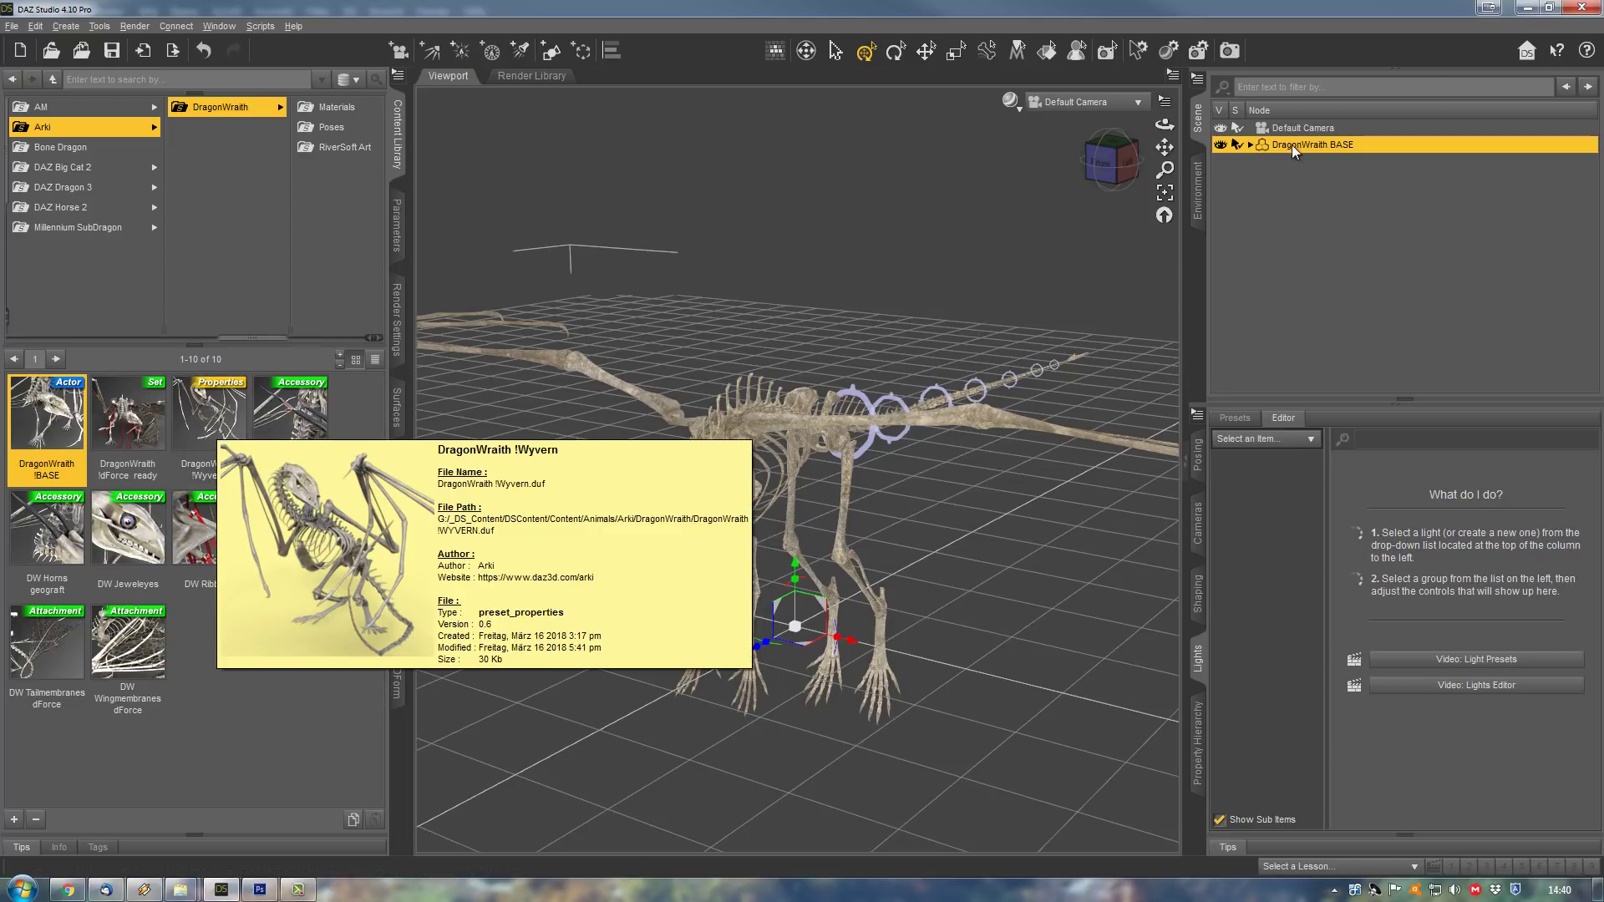
pyautogui.doubleClick(226, 430)
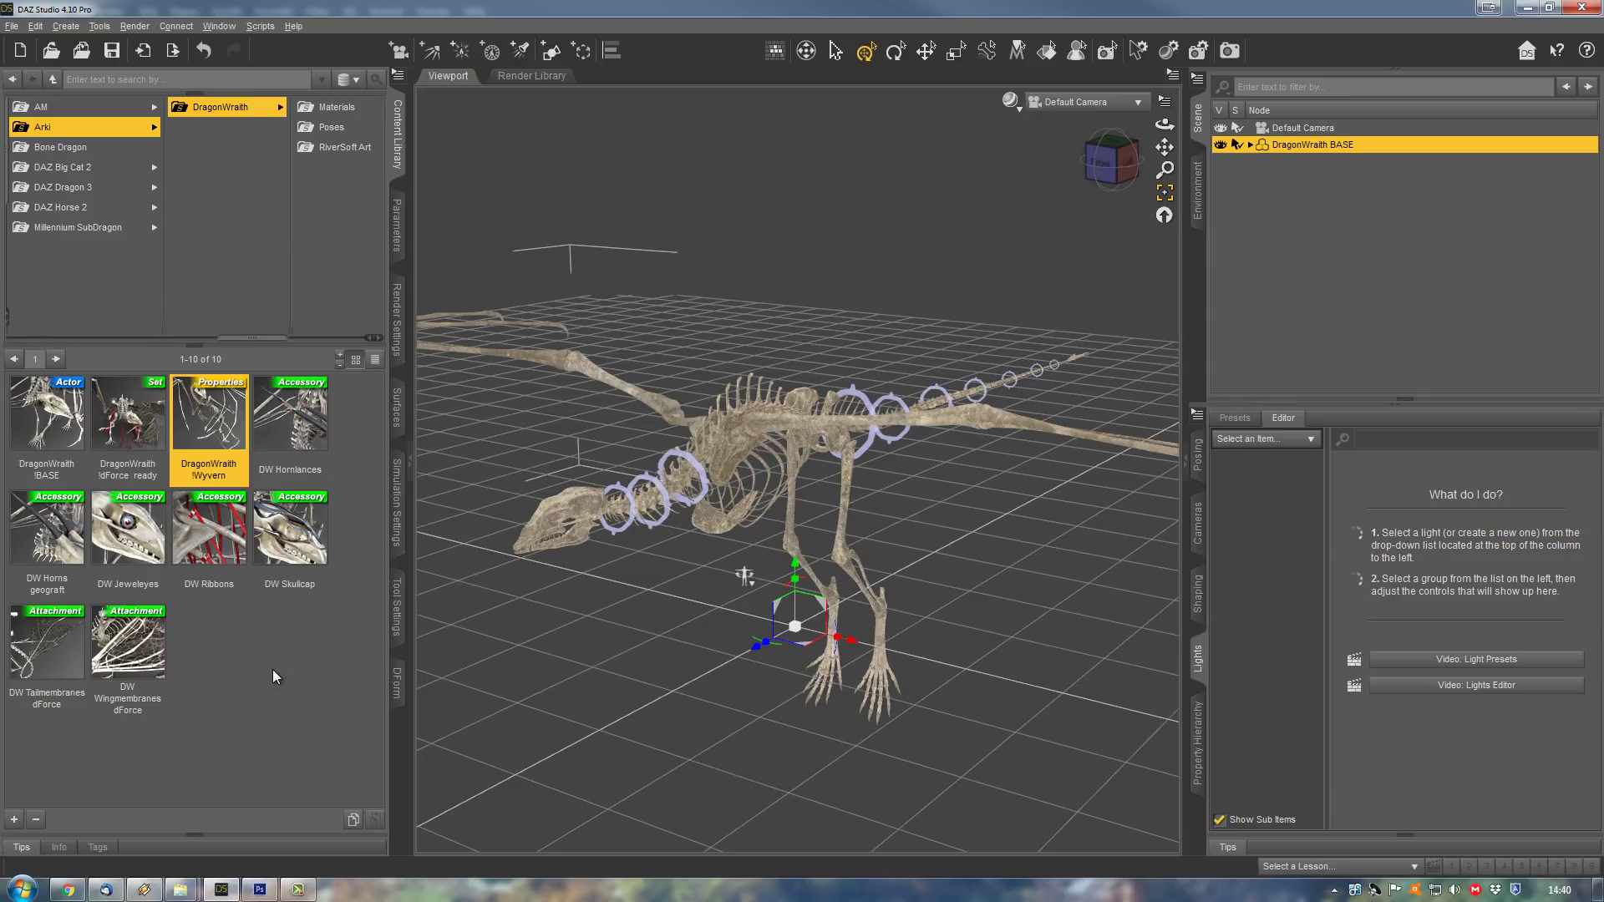
pyautogui.hotkey('ctrl', 'z')
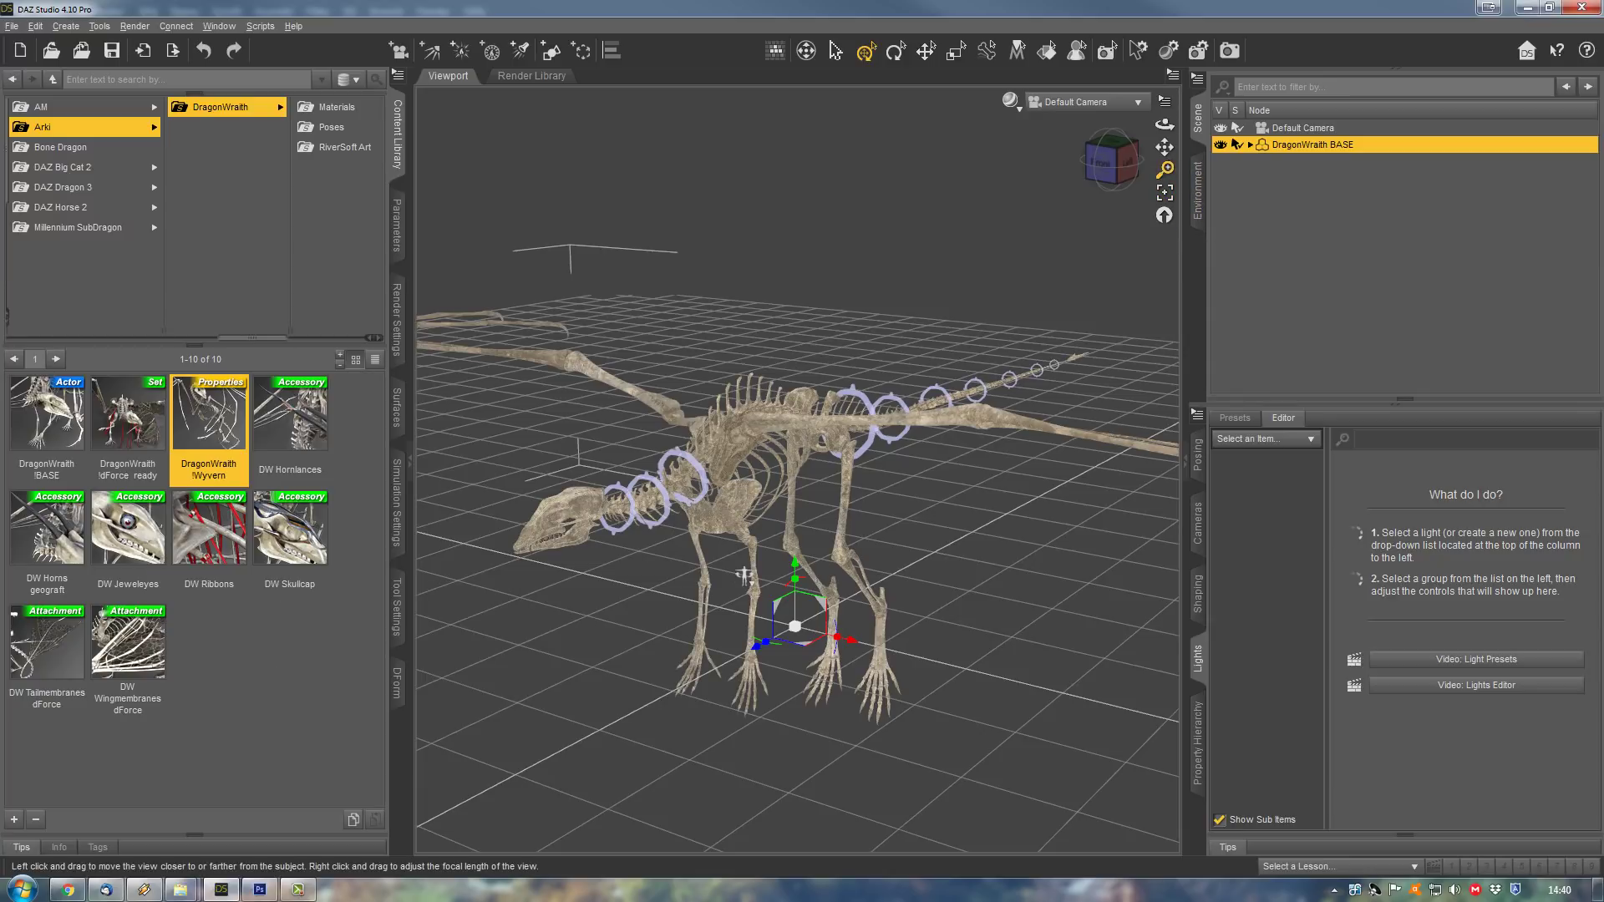
# - Add the DW Horns geograft accessory to the DragonWraith BASE figure
pyautogui.moveTo(1164, 168); pyautogui.dragTo(1157, 159)
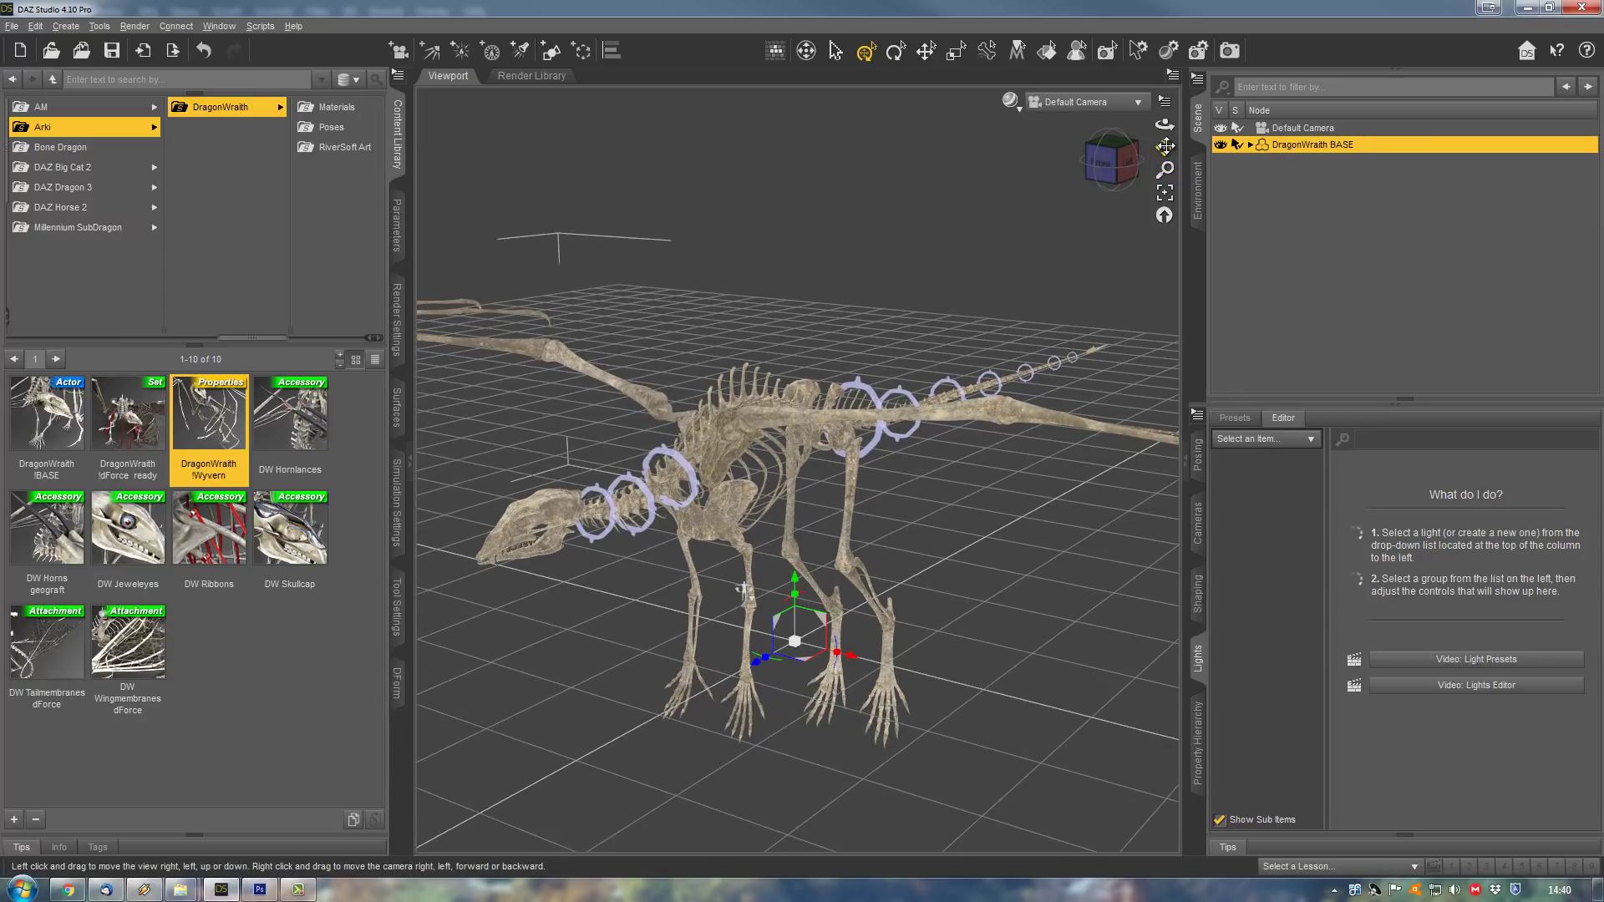
pyautogui.moveTo(744, 591); pyautogui.dragTo(836, 587)
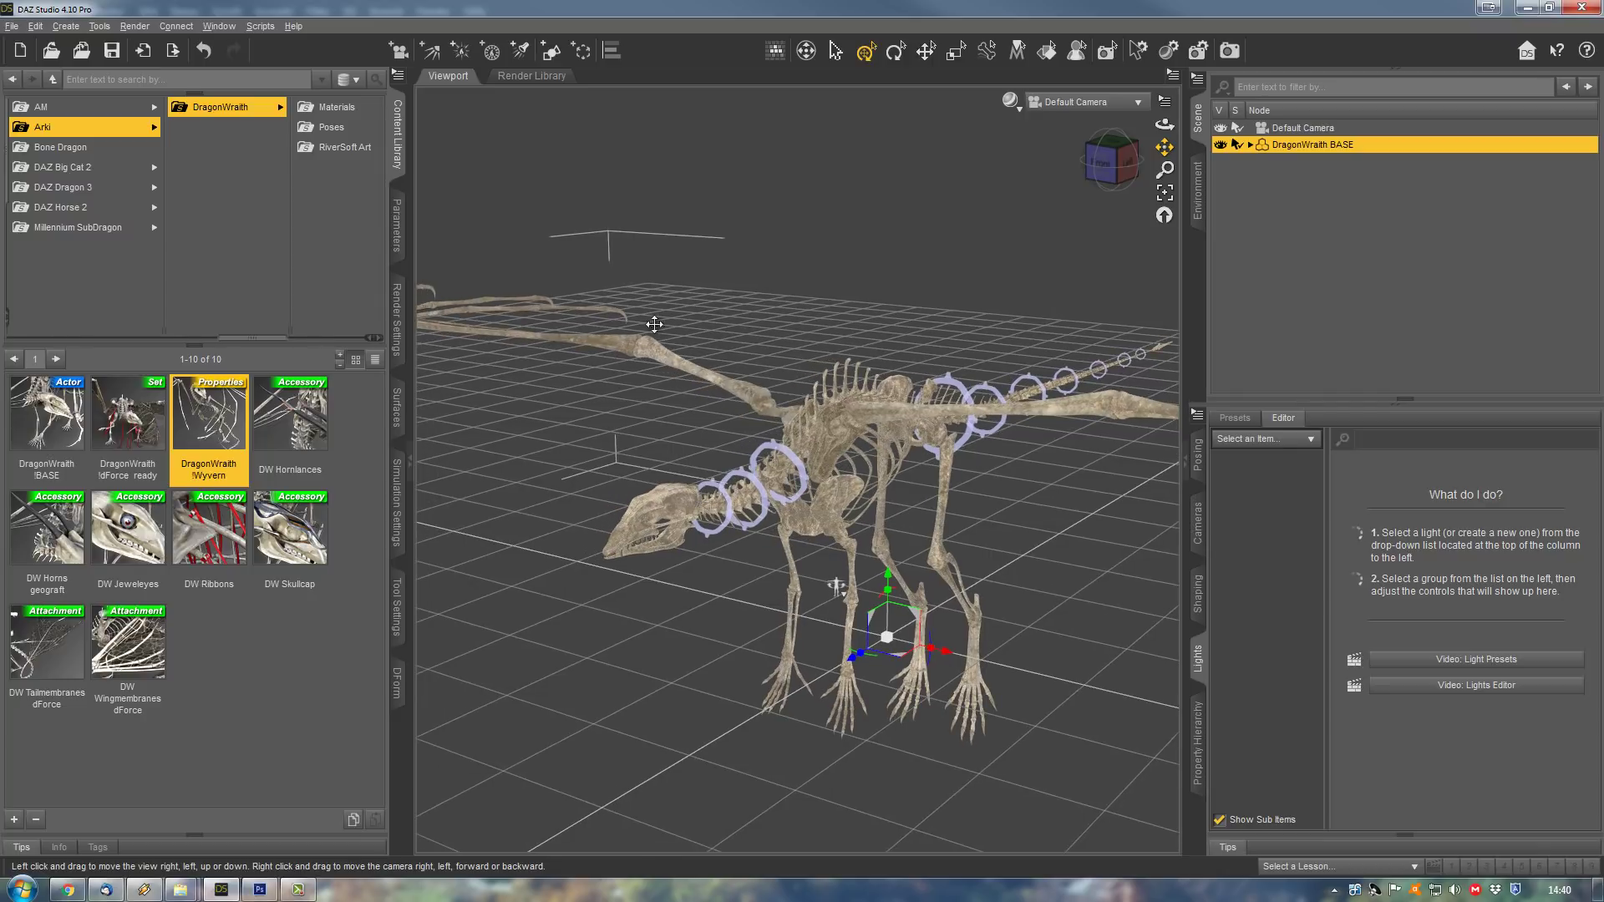
pyautogui.click(49, 558)
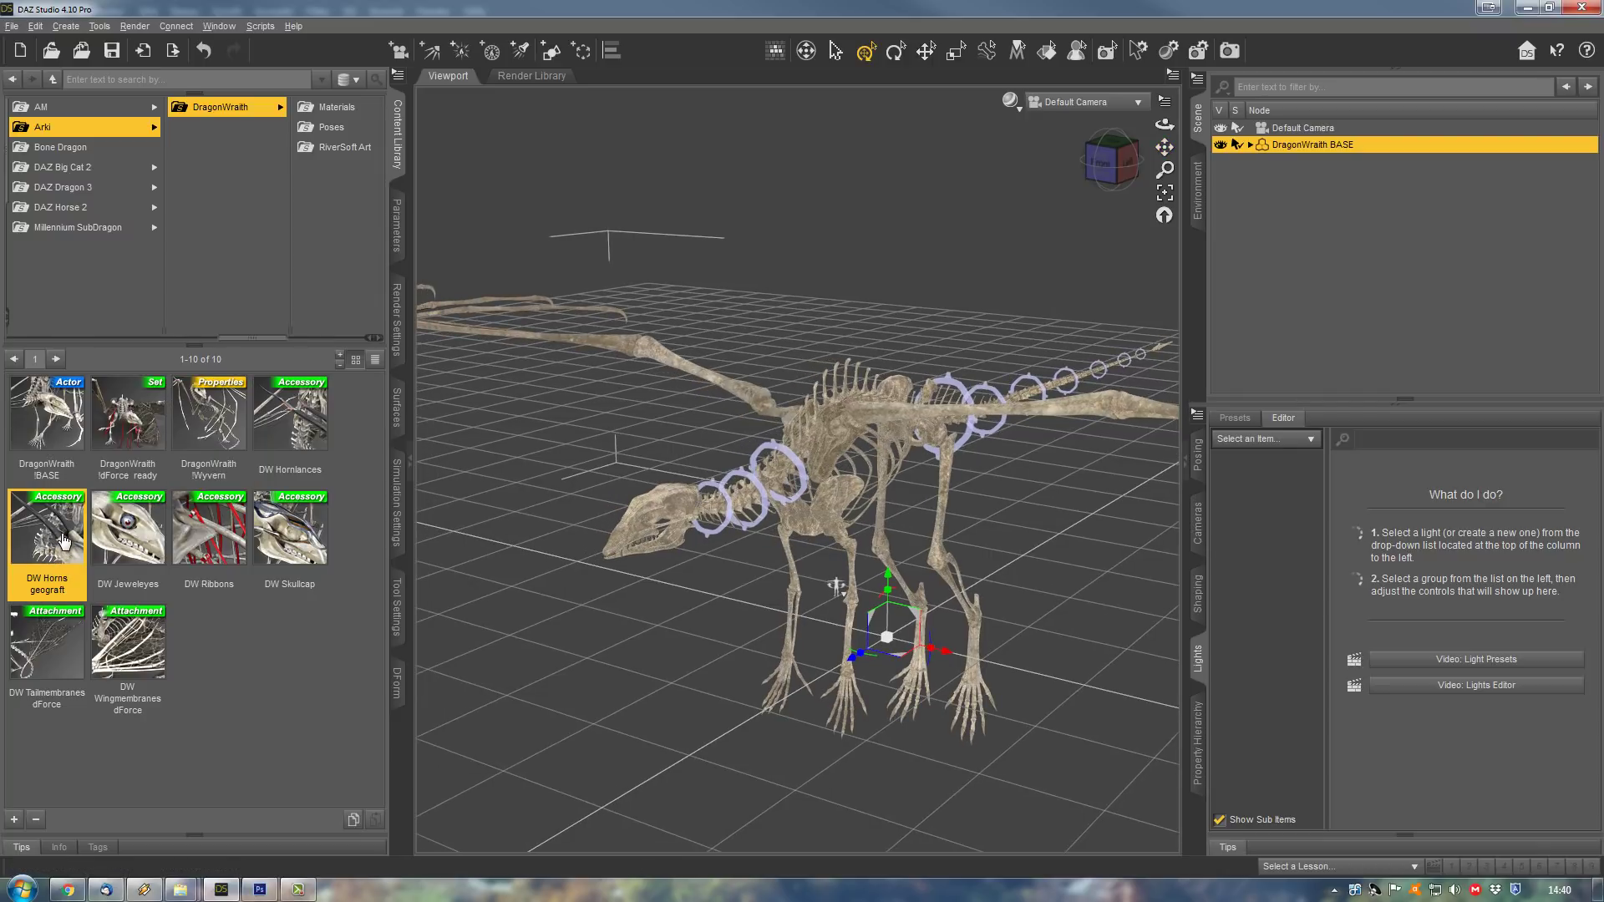
pyautogui.doubleClick(62, 535)
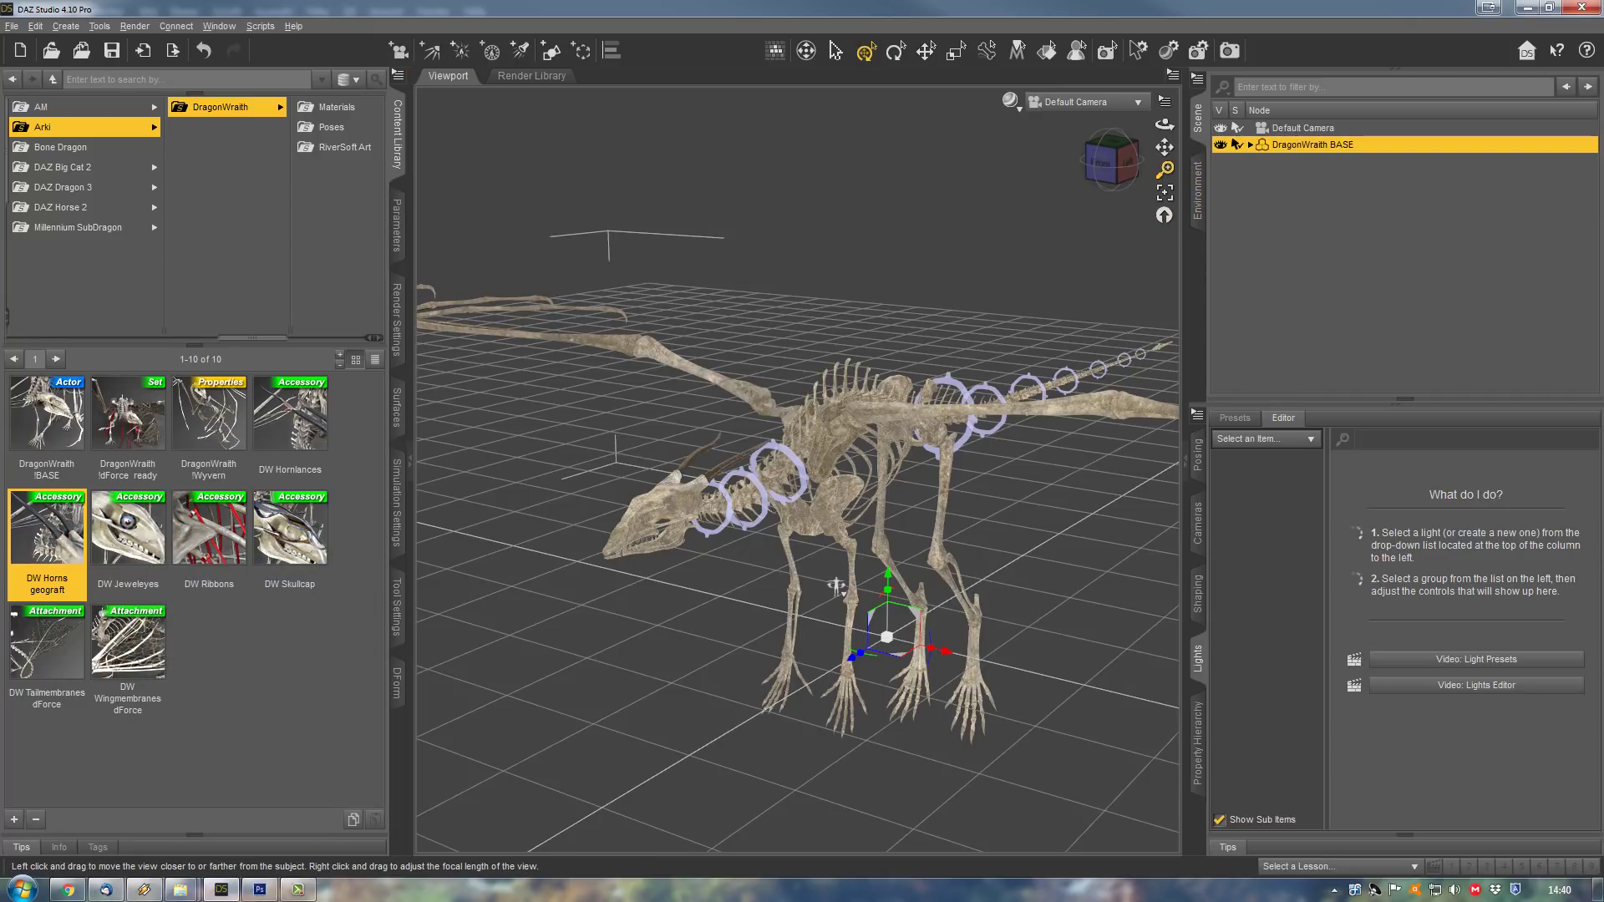
pyautogui.moveTo(1164, 170); pyautogui.dragTo(1143, 155)
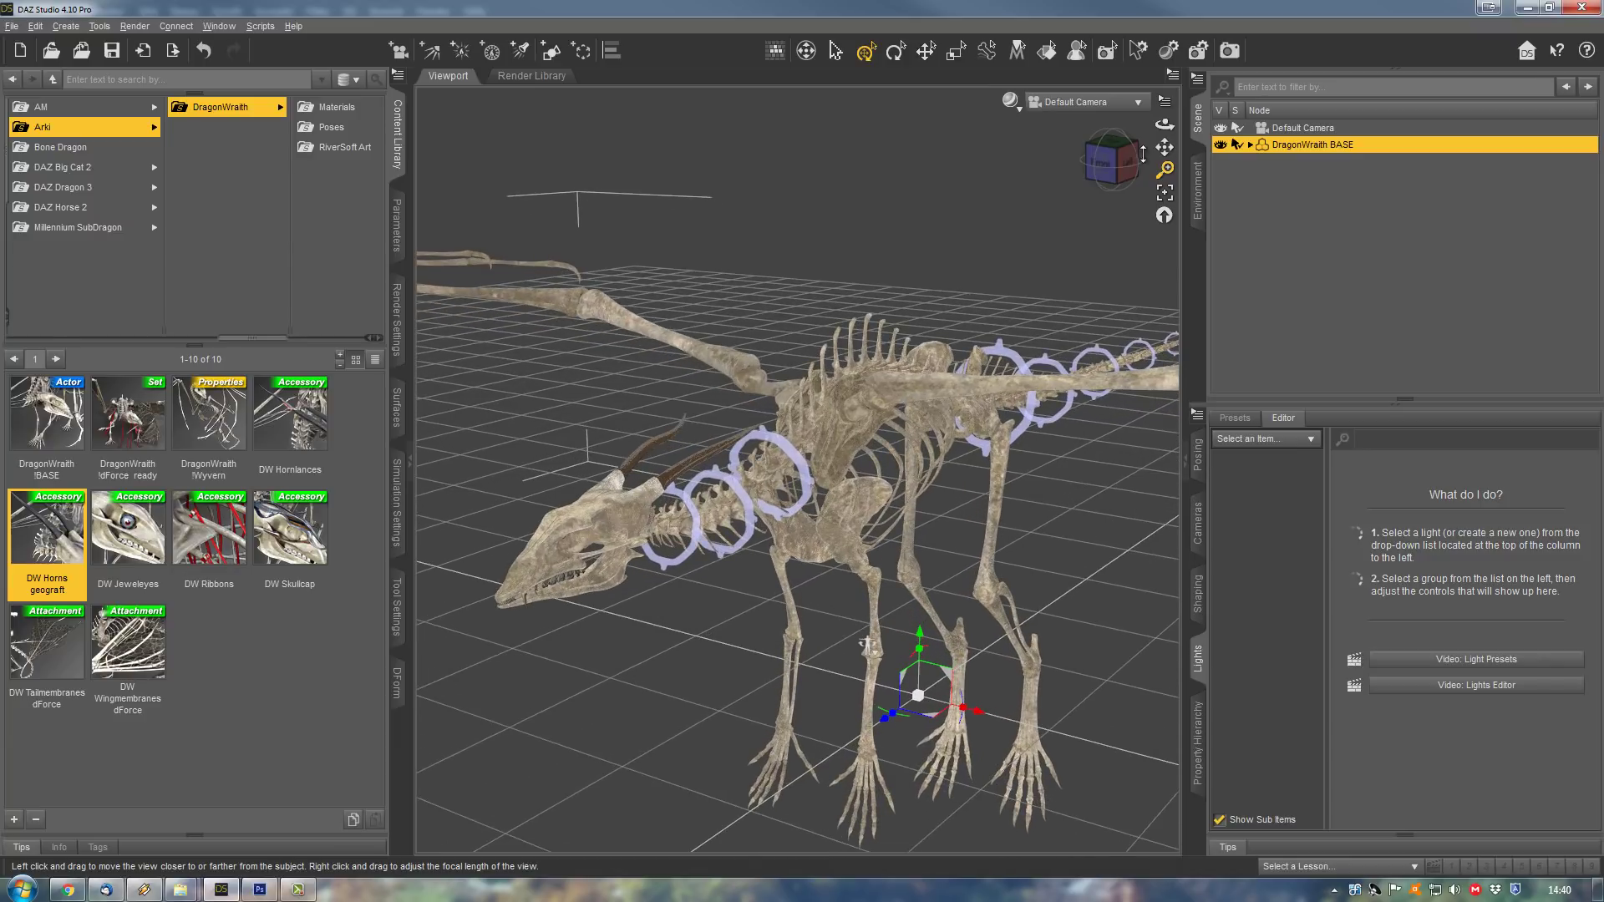
# - Try the DW Horns geograft's side-side control at -71.9% along with its other horn controls, and undo the changes
pyautogui.click(1250, 145)
pyautogui.click(1304, 177)
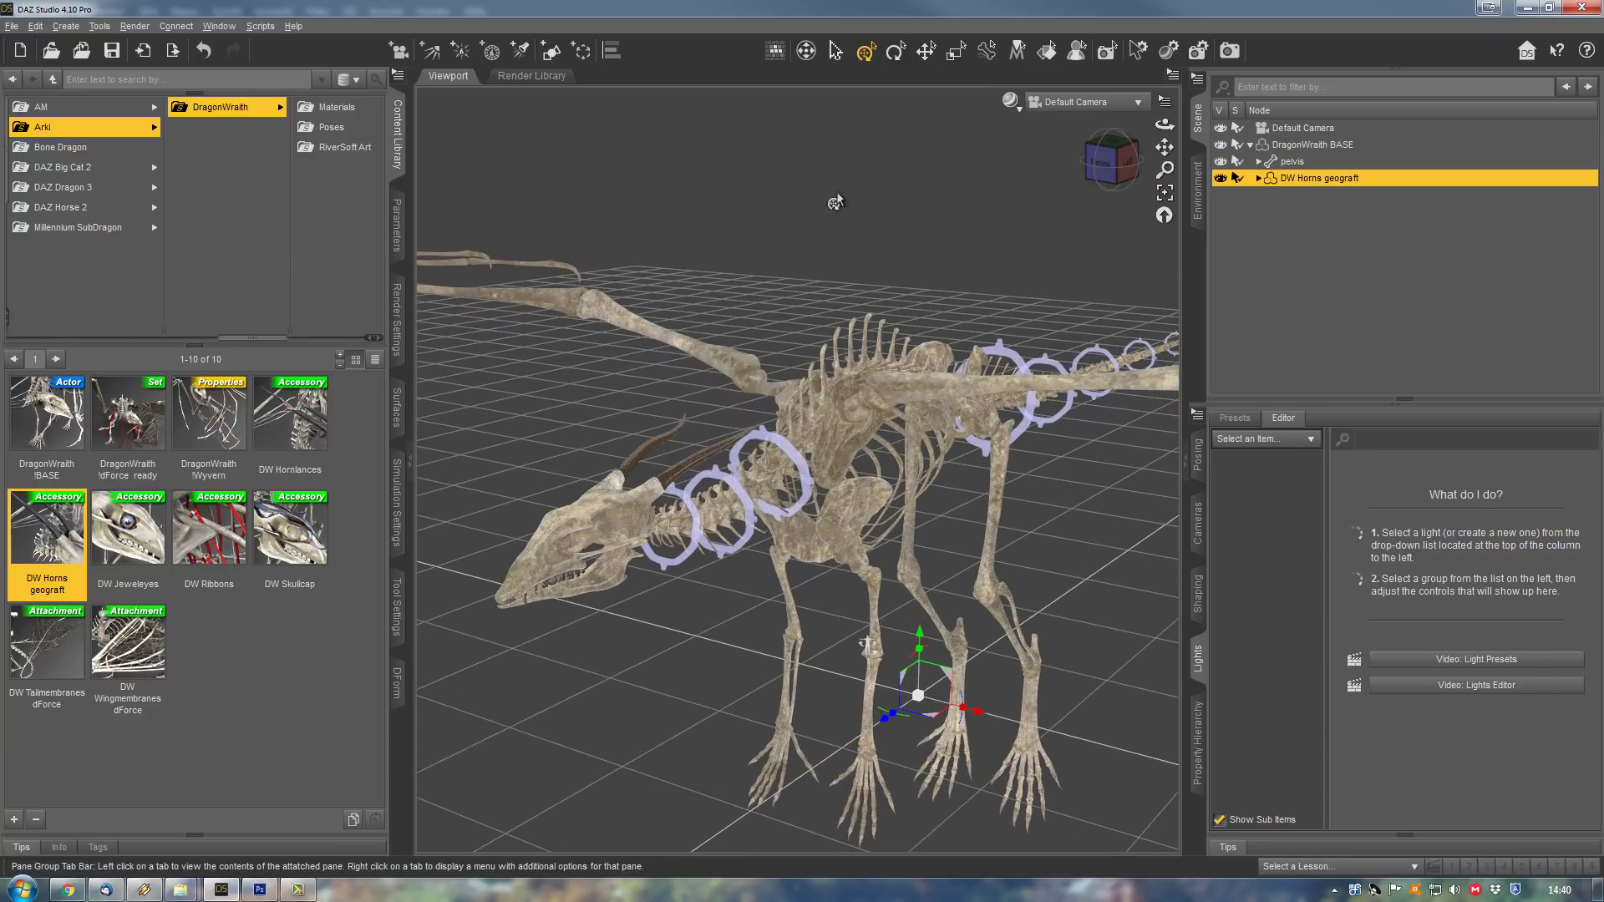
pyautogui.click(399, 232)
pyautogui.click(27, 289)
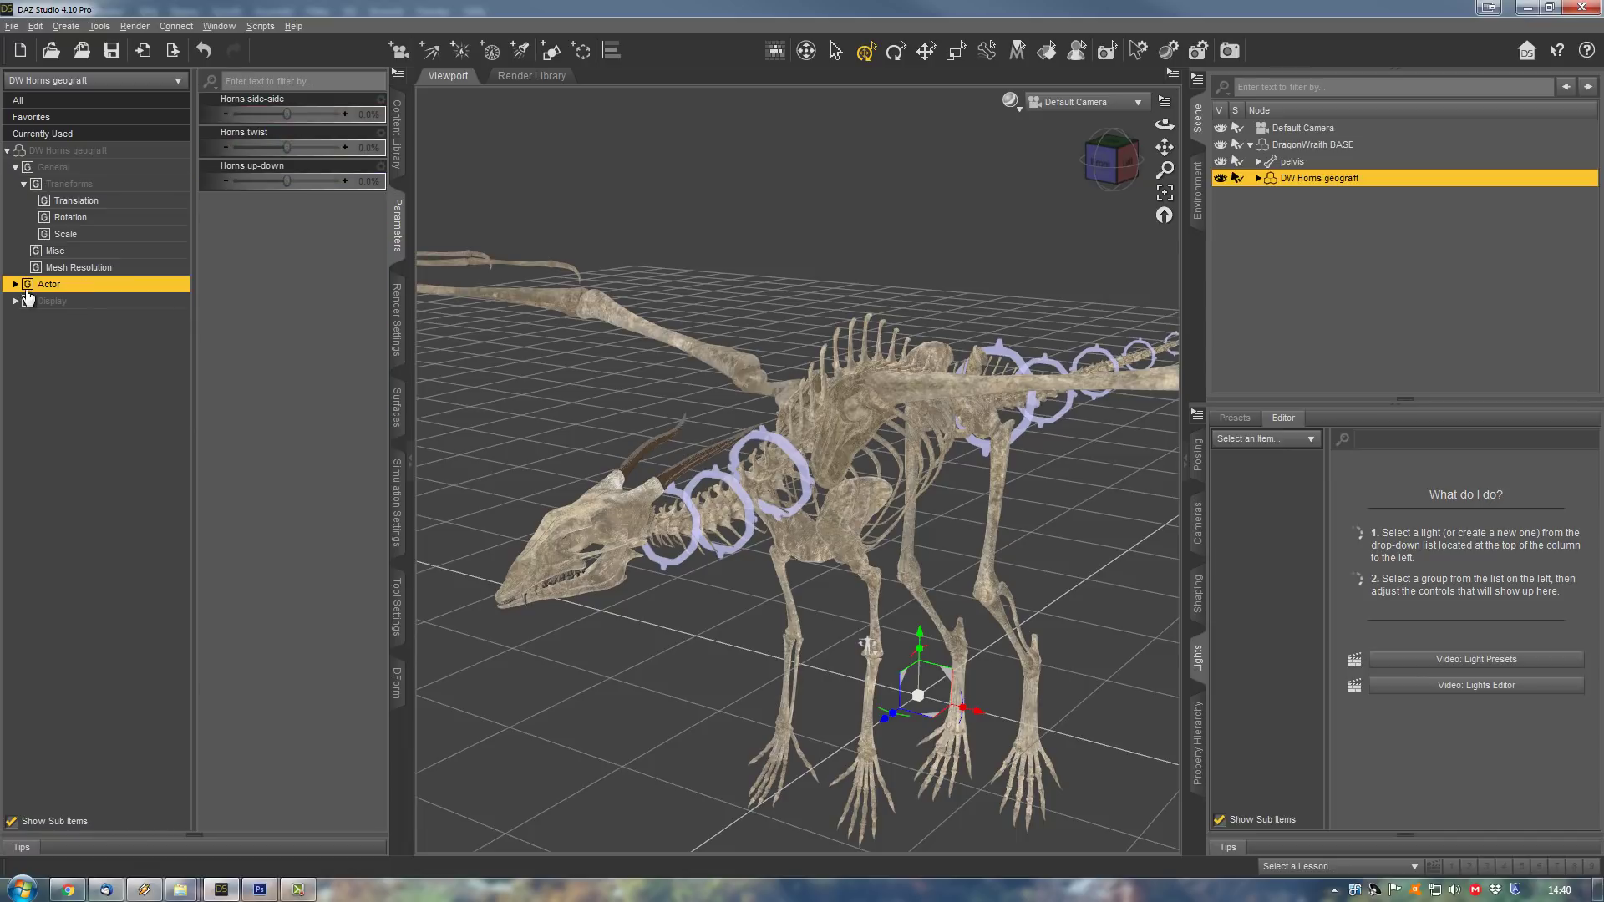
pyautogui.click(15, 285)
pyautogui.click(67, 301)
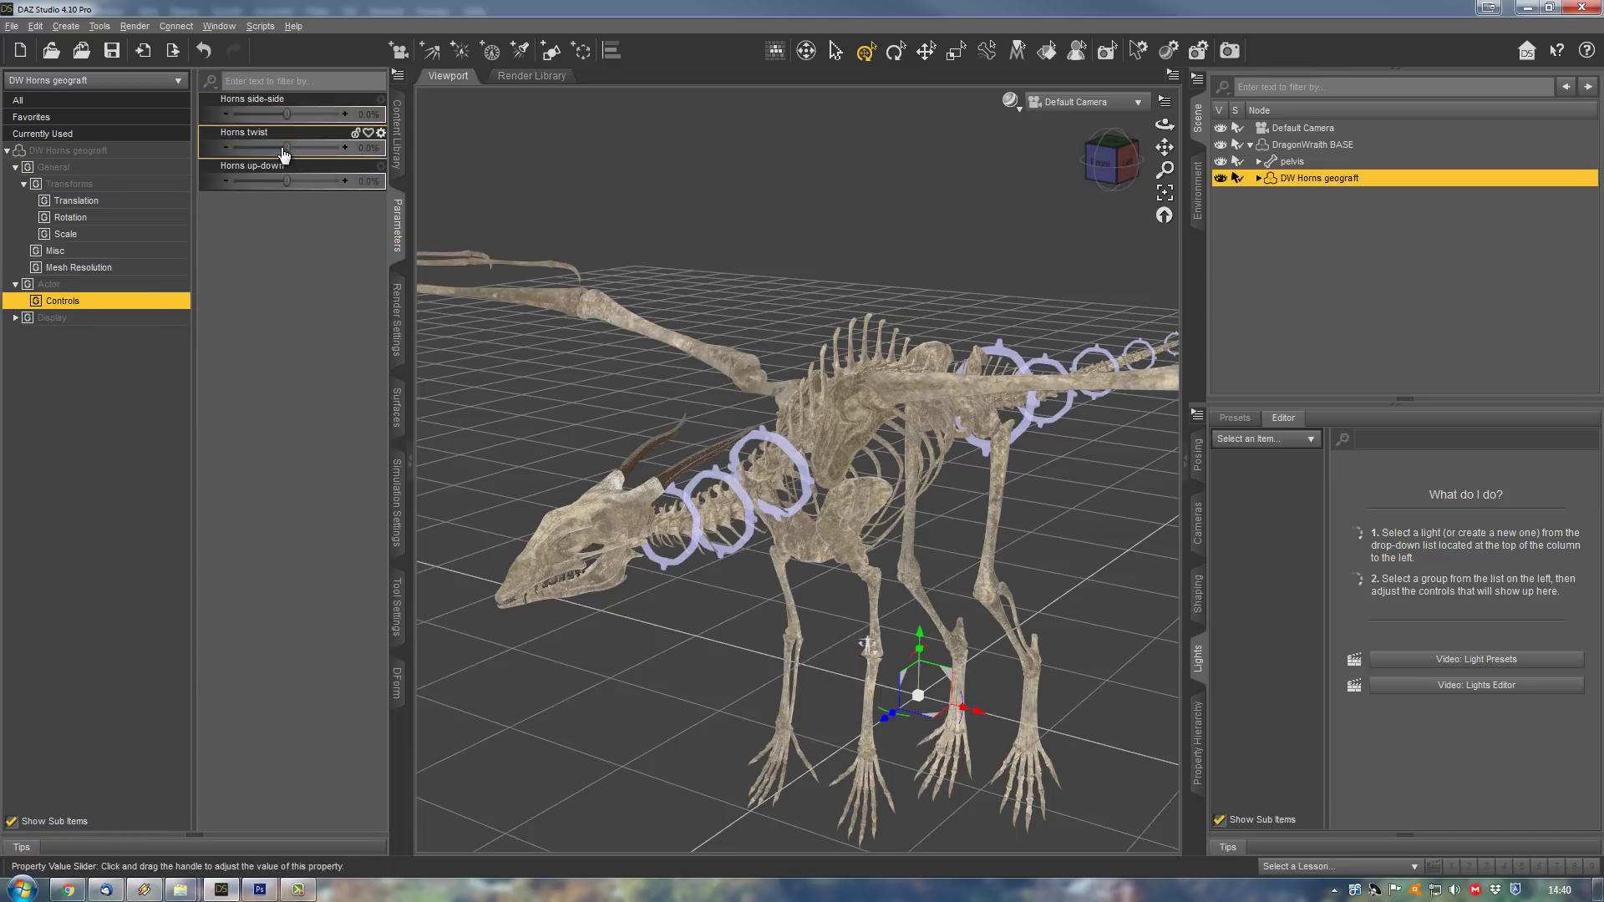
pyautogui.moveTo(284, 115)
pyautogui.mouseDown()
pyautogui.moveTo(309, 117)
pyautogui.moveTo(267, 117)
pyautogui.mouseUp()
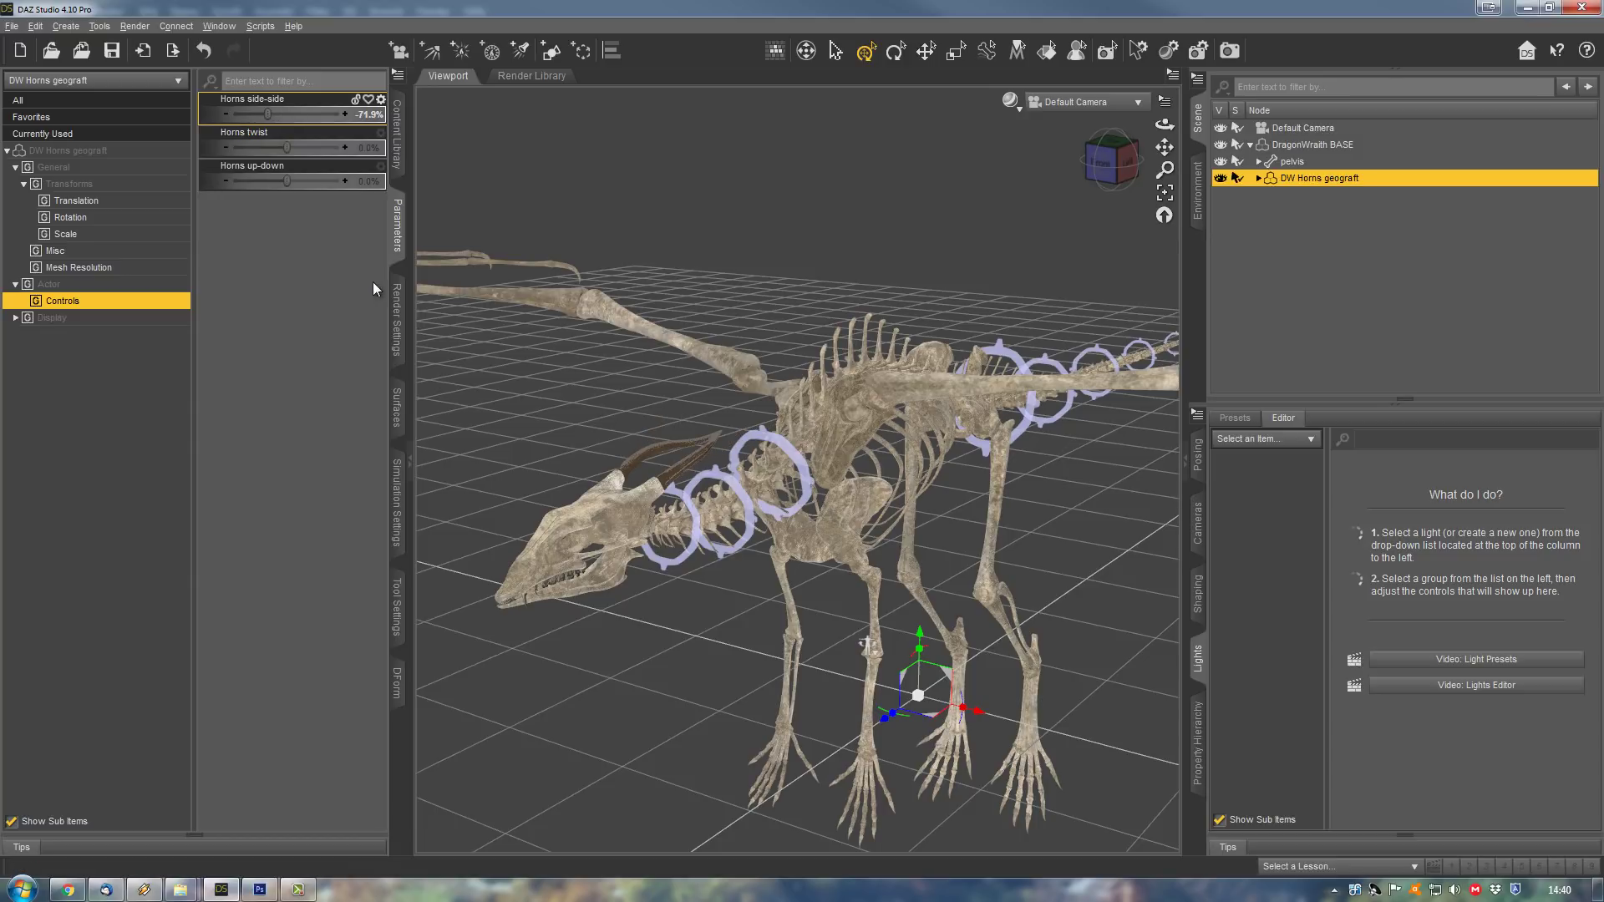
pyautogui.hotkey('ctrl', 'z')
pyautogui.moveTo(287, 147); pyautogui.dragTo(343, 181)
pyautogui.hotkey('ctrl', 'z')
pyautogui.hotkey('ctrl', 'z')
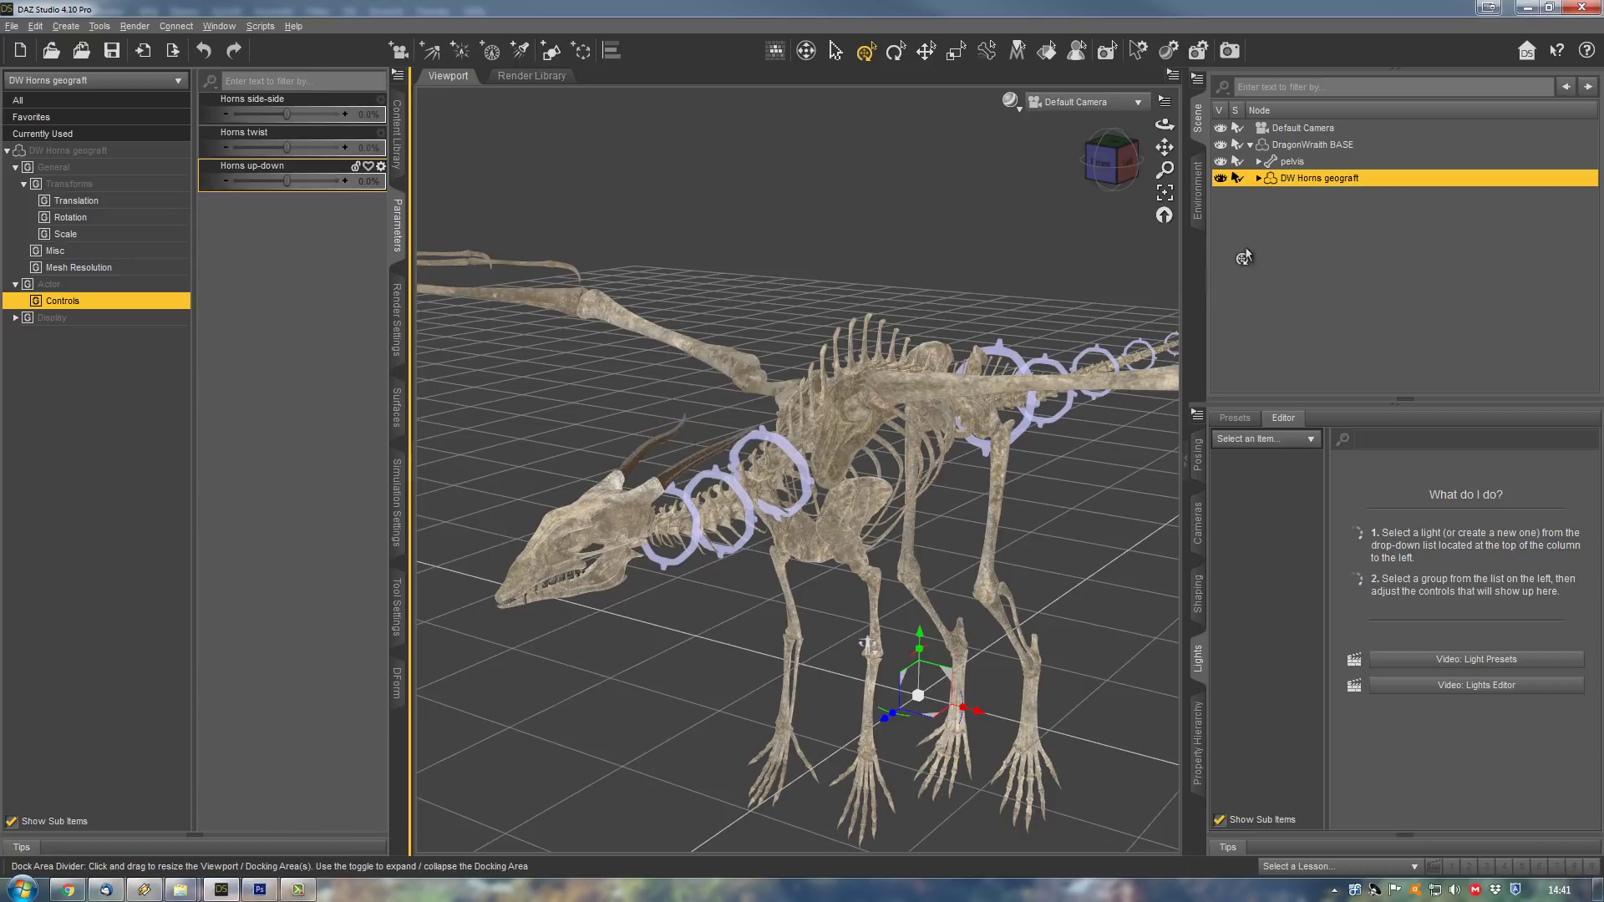
# - Expand the full scene hierarchy, try rotating the RHorn bone side-side by about 5.62, and reset that rotation to 0
pyautogui.rightClick(1336, 176)
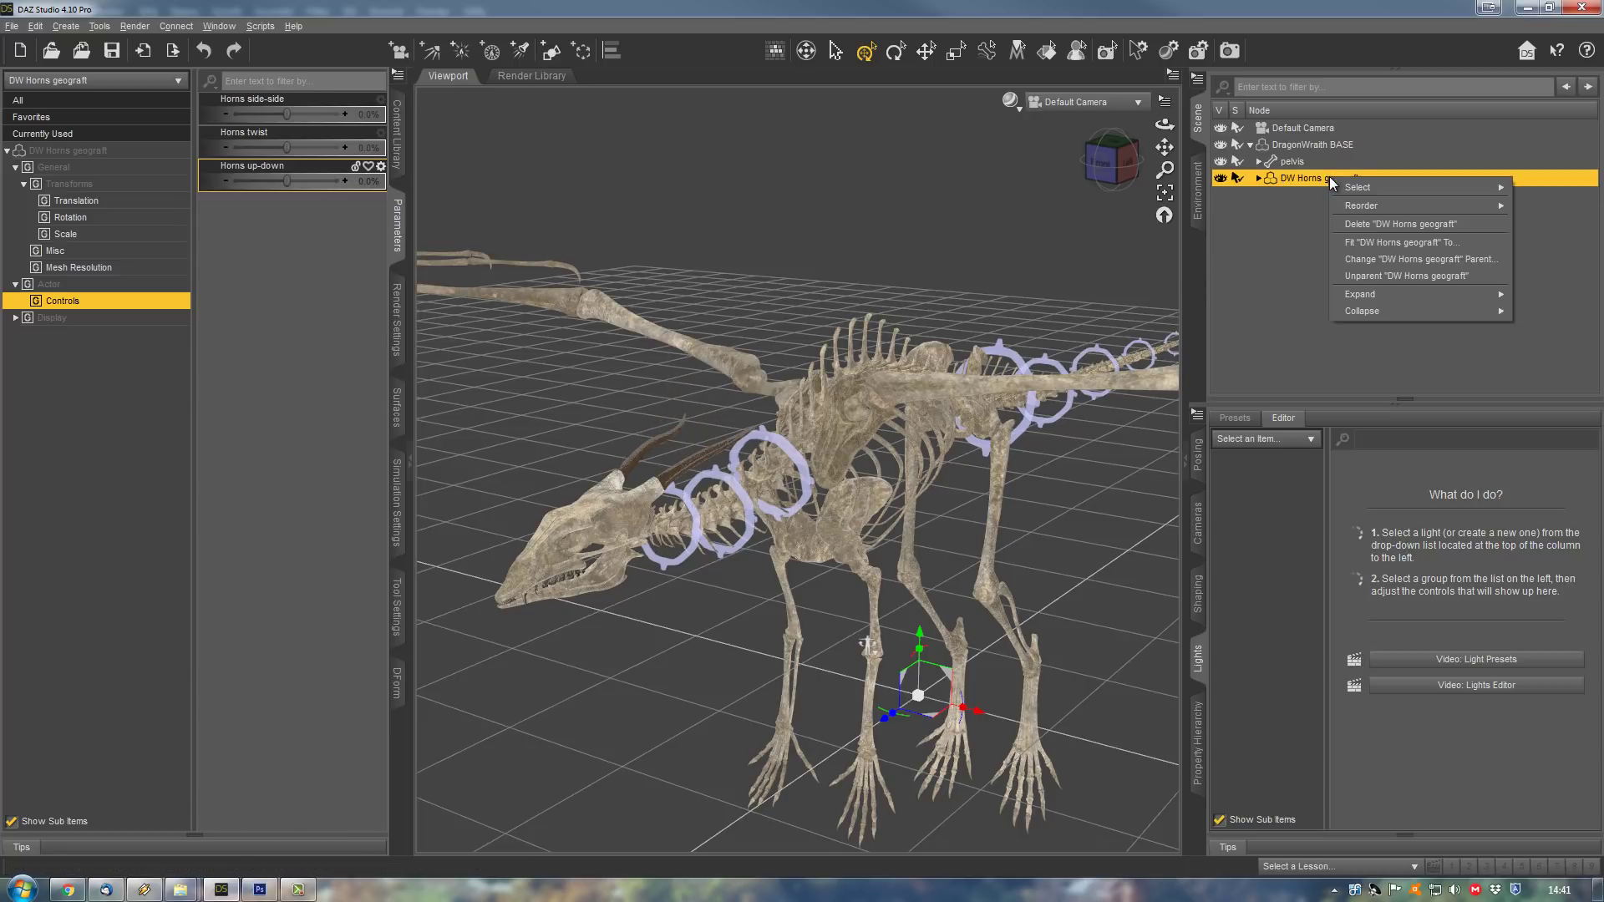
pyautogui.moveTo(1371, 292)
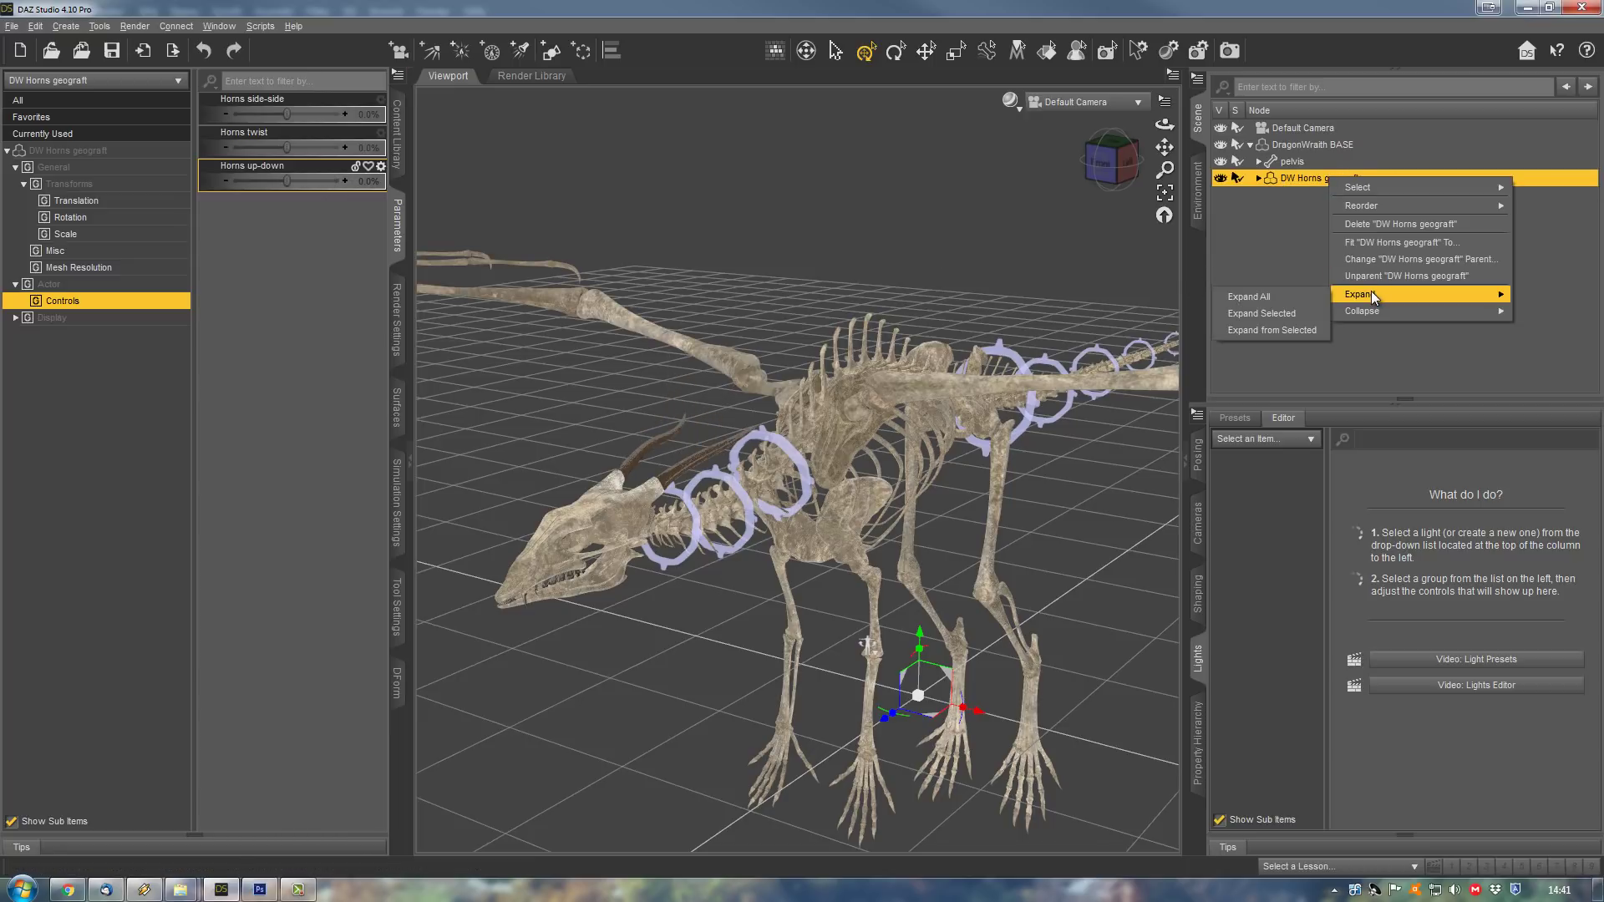
pyautogui.click(1300, 297)
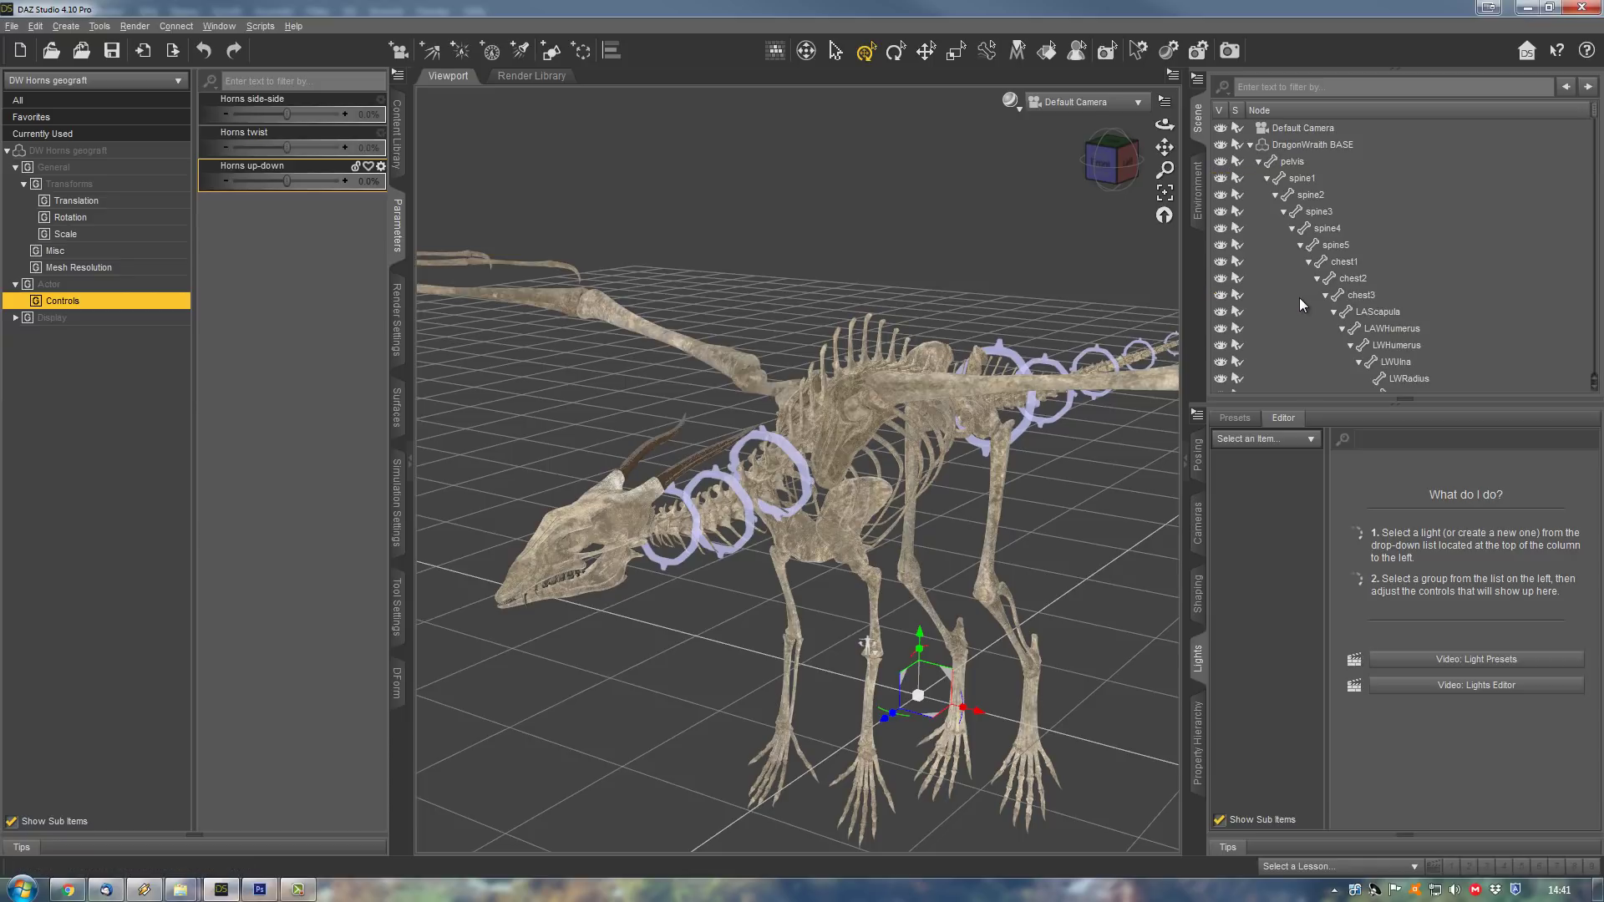
pyautogui.click(641, 458)
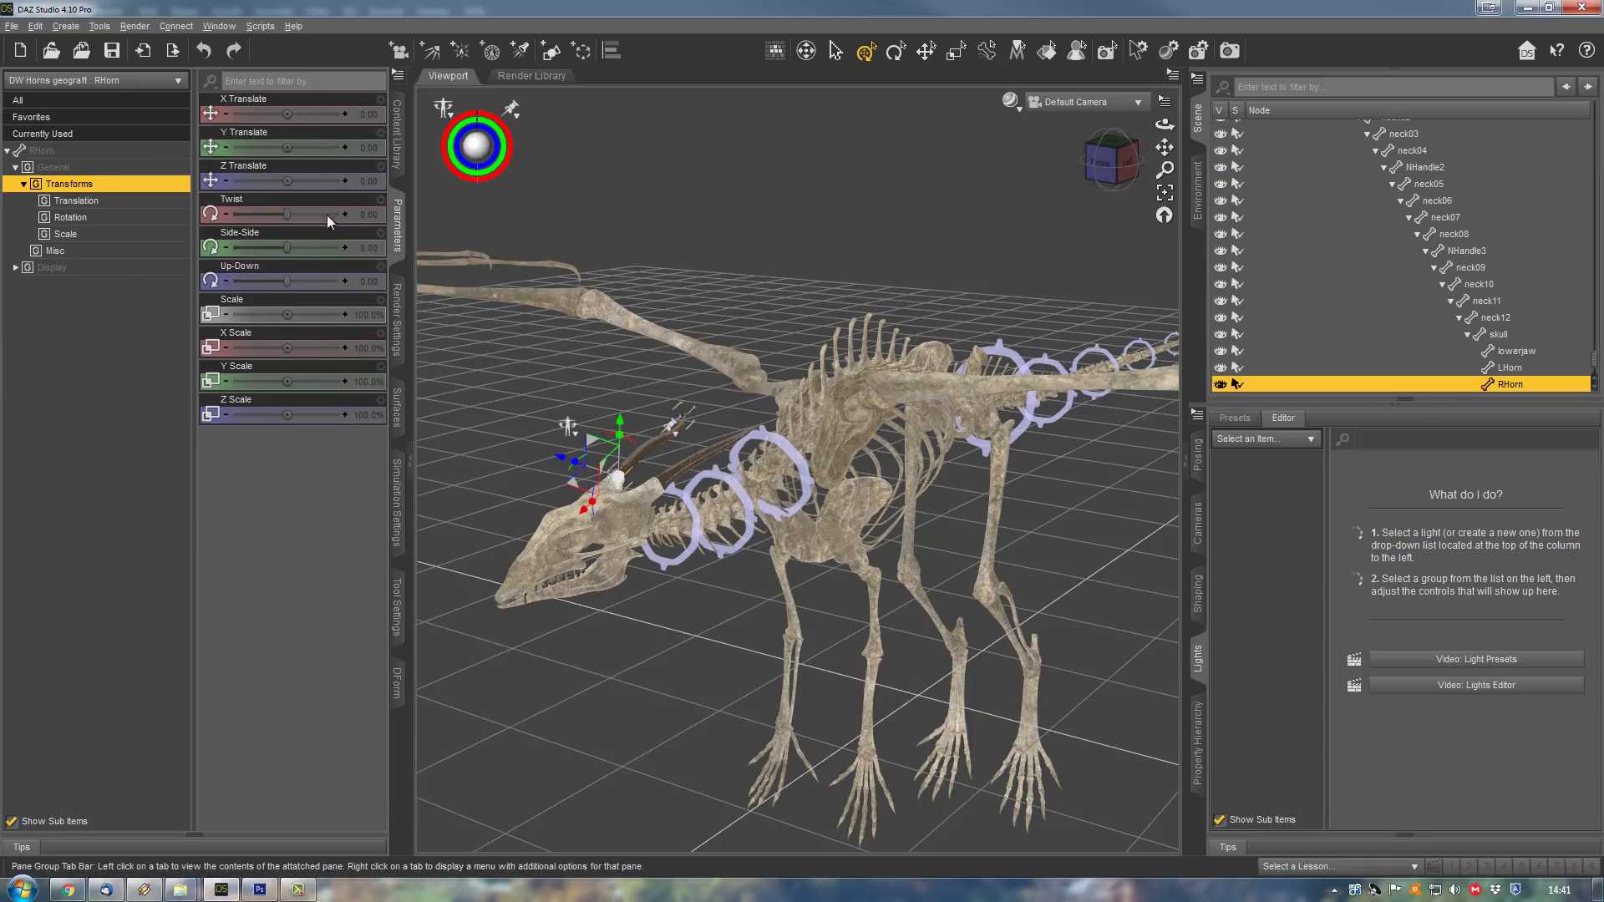
pyautogui.moveTo(287, 248); pyautogui.dragTo(285, 248)
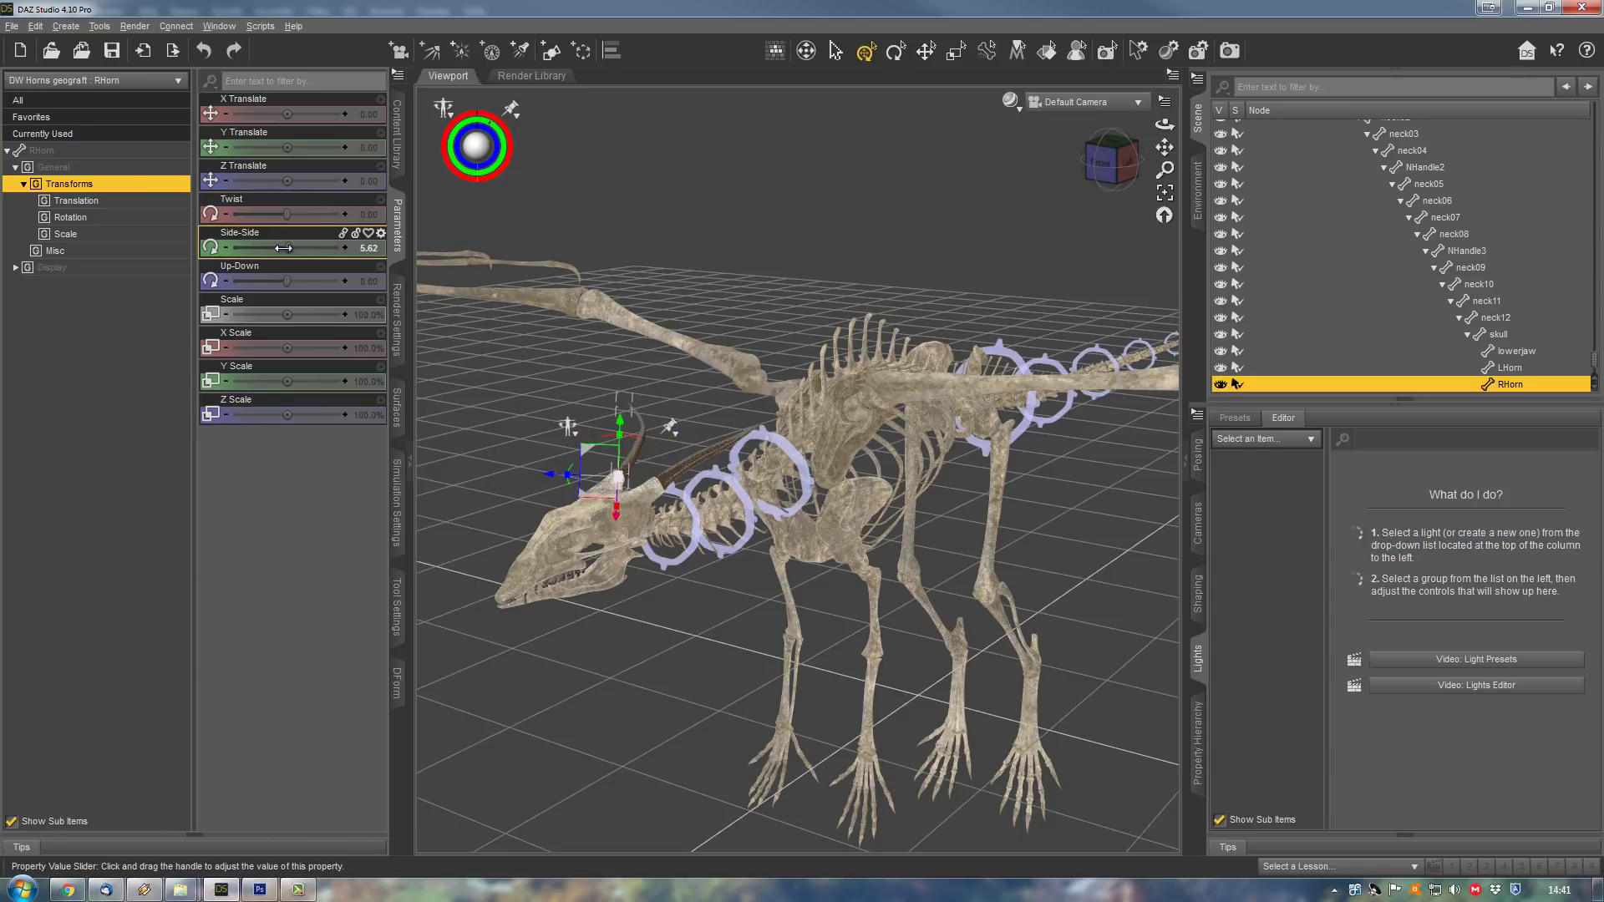
pyautogui.click(361, 248)
pyautogui.write('0')
pyautogui.press('Return')
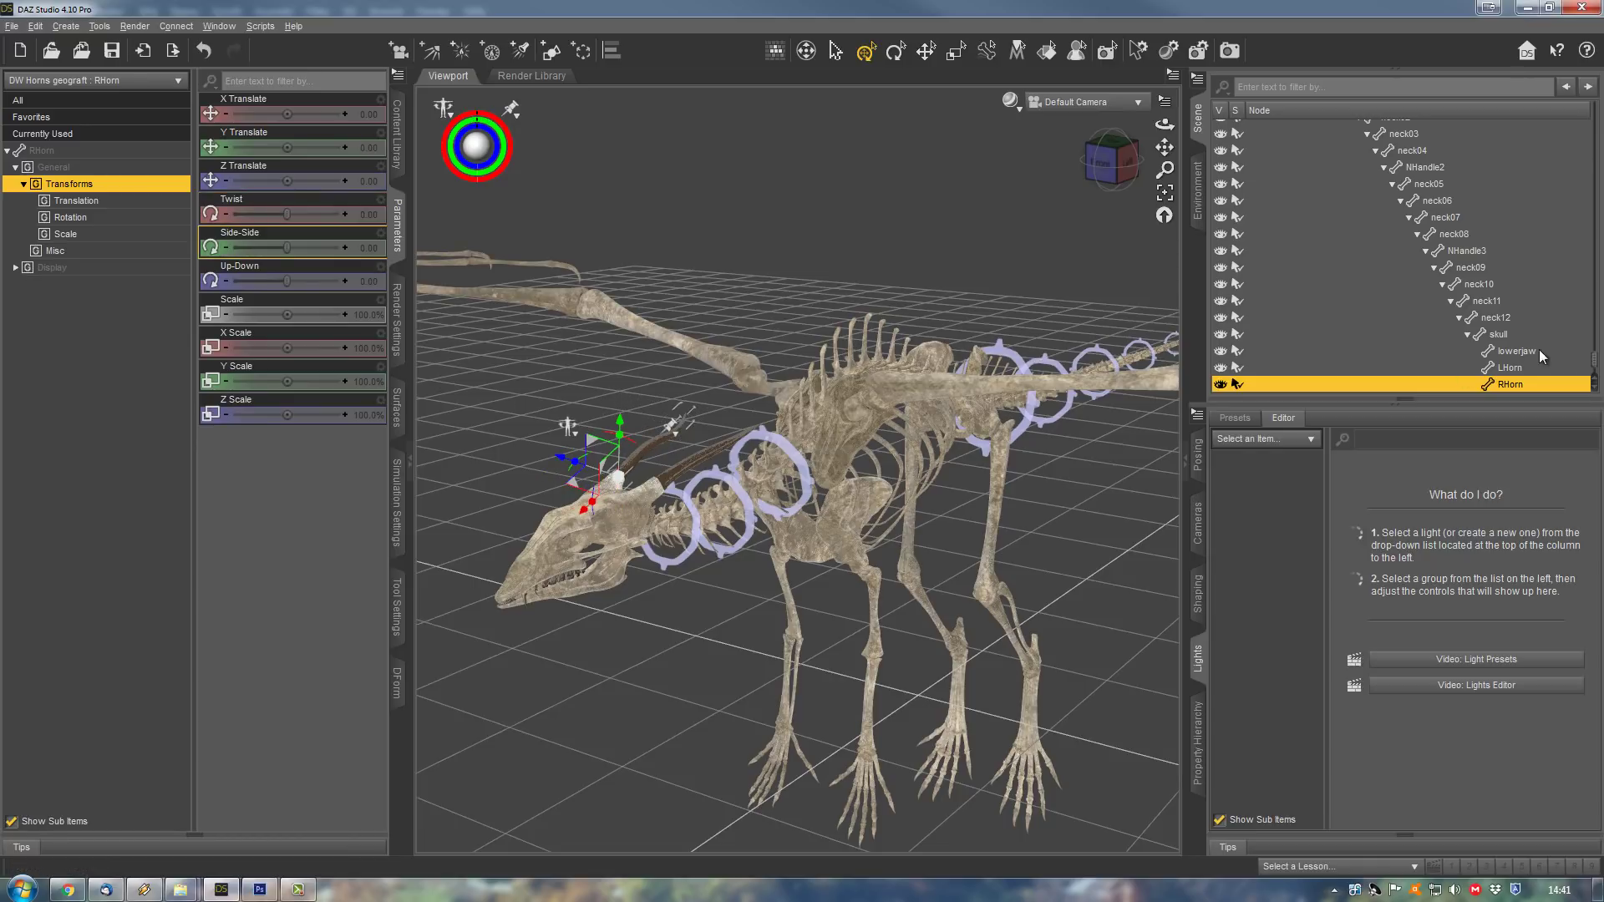
# - Collapse the pelvis hierarchy, select DragonWraith BASE and add the DW Jeweleyes accessory to it
pyautogui.moveTo(1597, 365); pyautogui.dragTo(1596, 113)
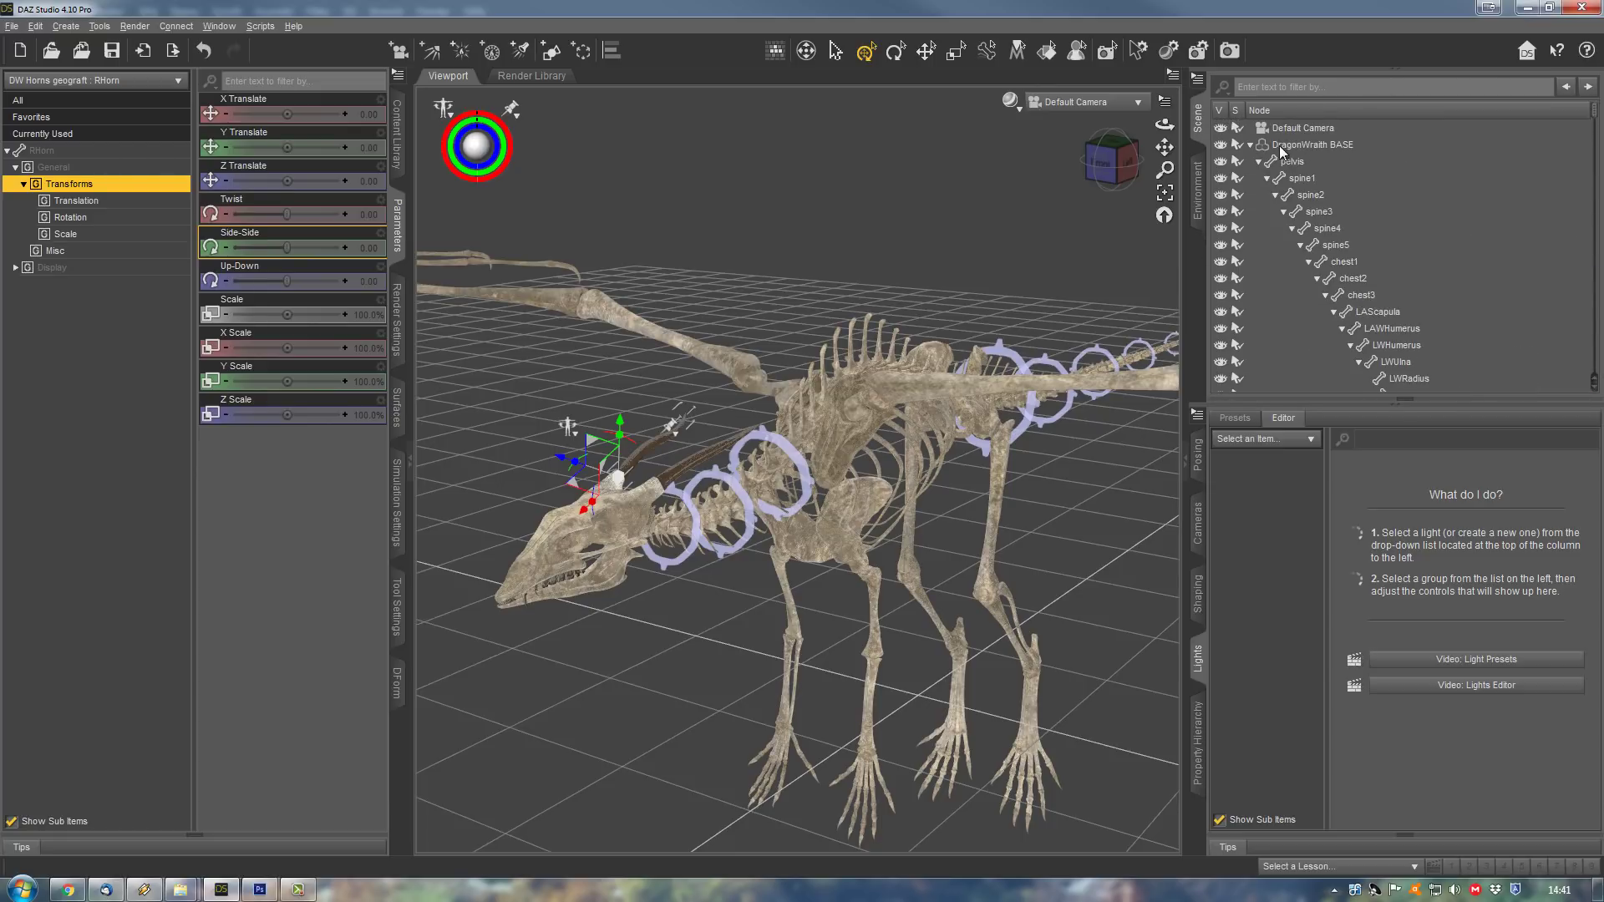
pyautogui.click(1259, 162)
pyautogui.click(1304, 145)
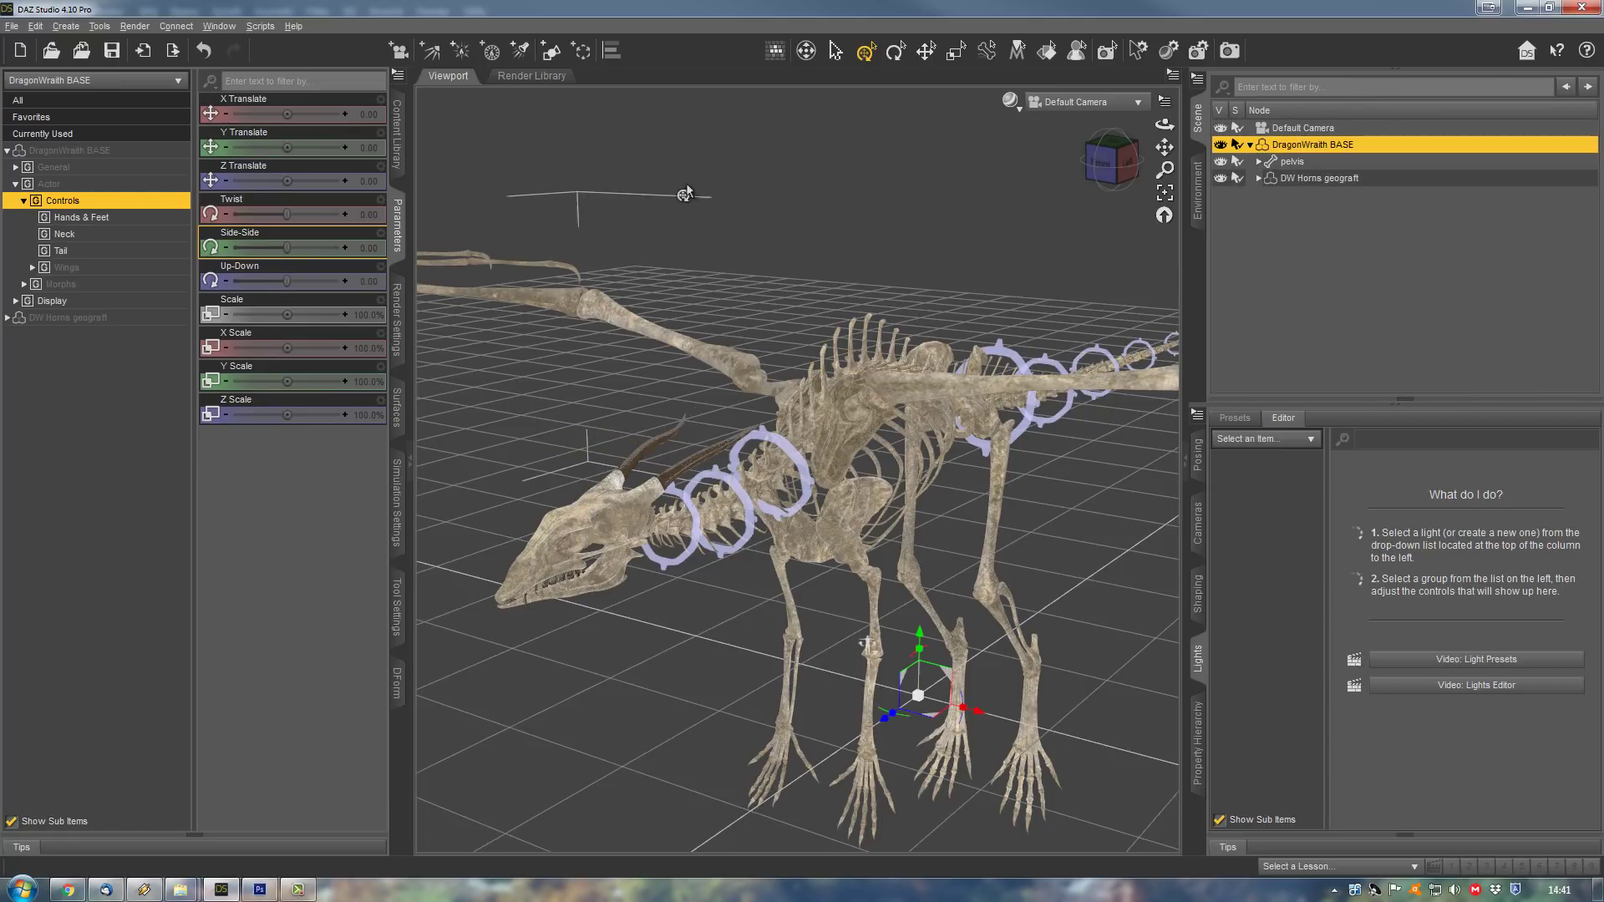
pyautogui.click(397, 134)
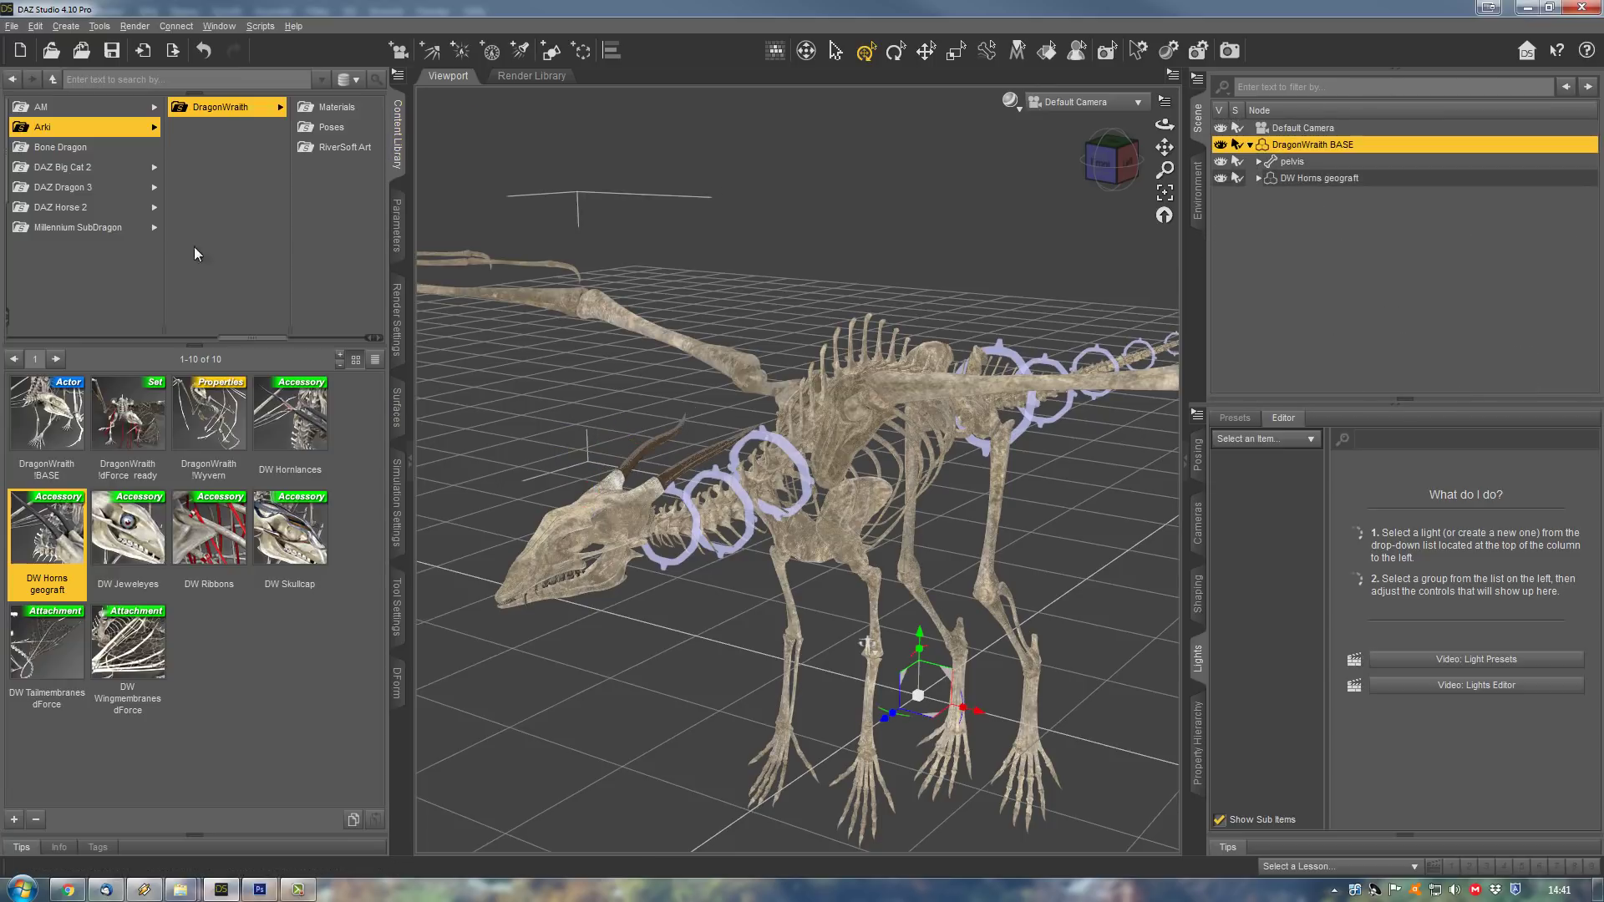
pyautogui.click(144, 544)
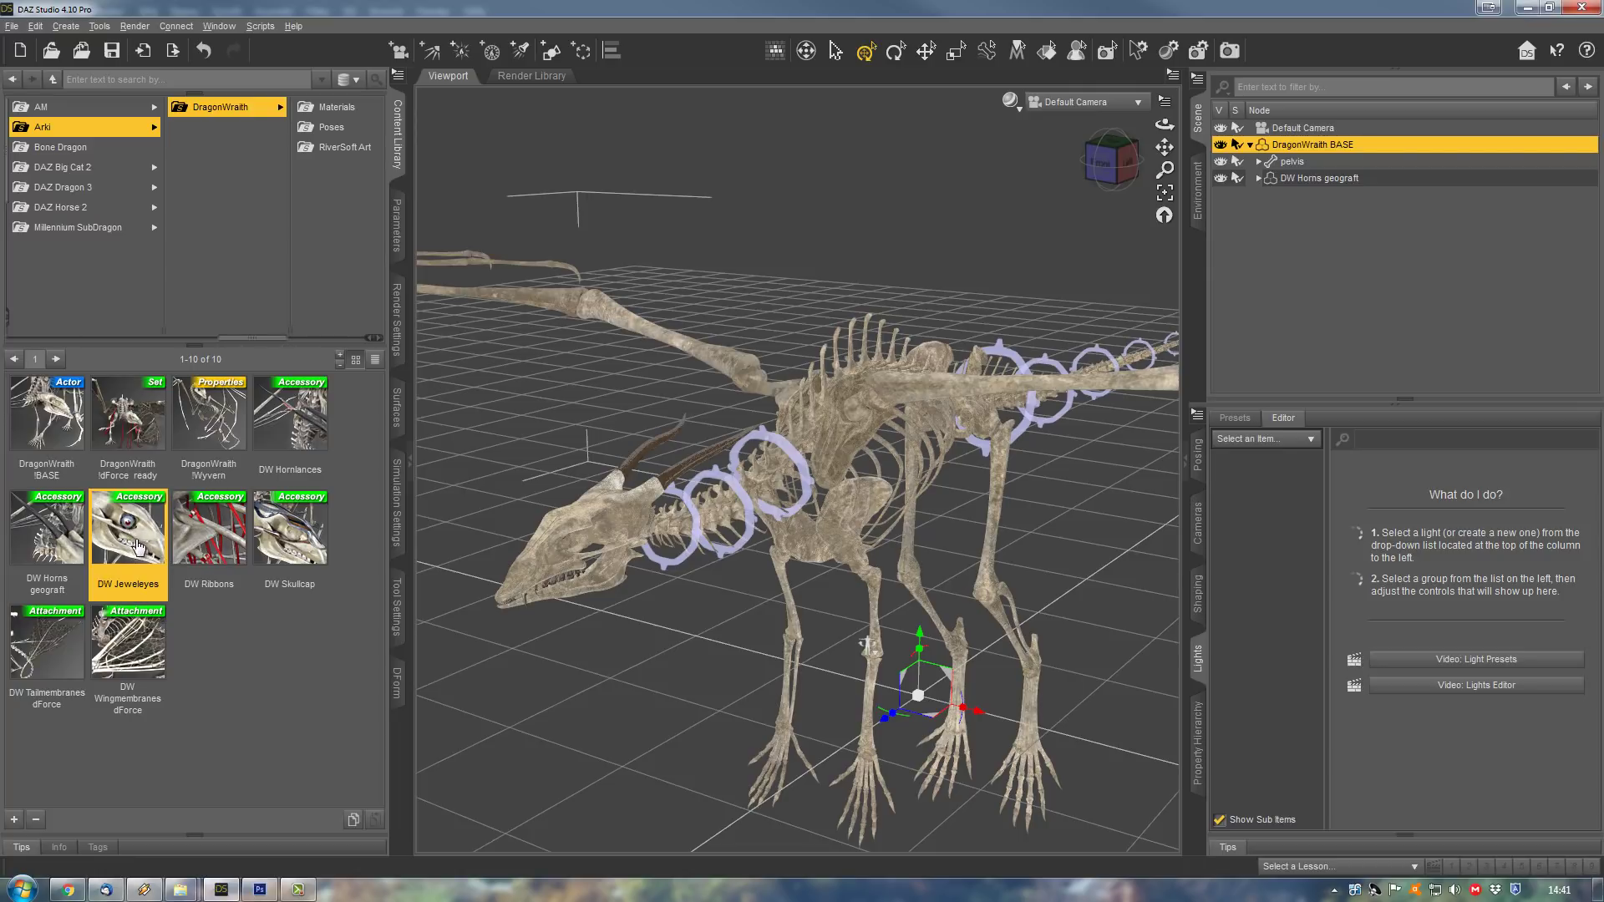
pyautogui.doubleClick(138, 550)
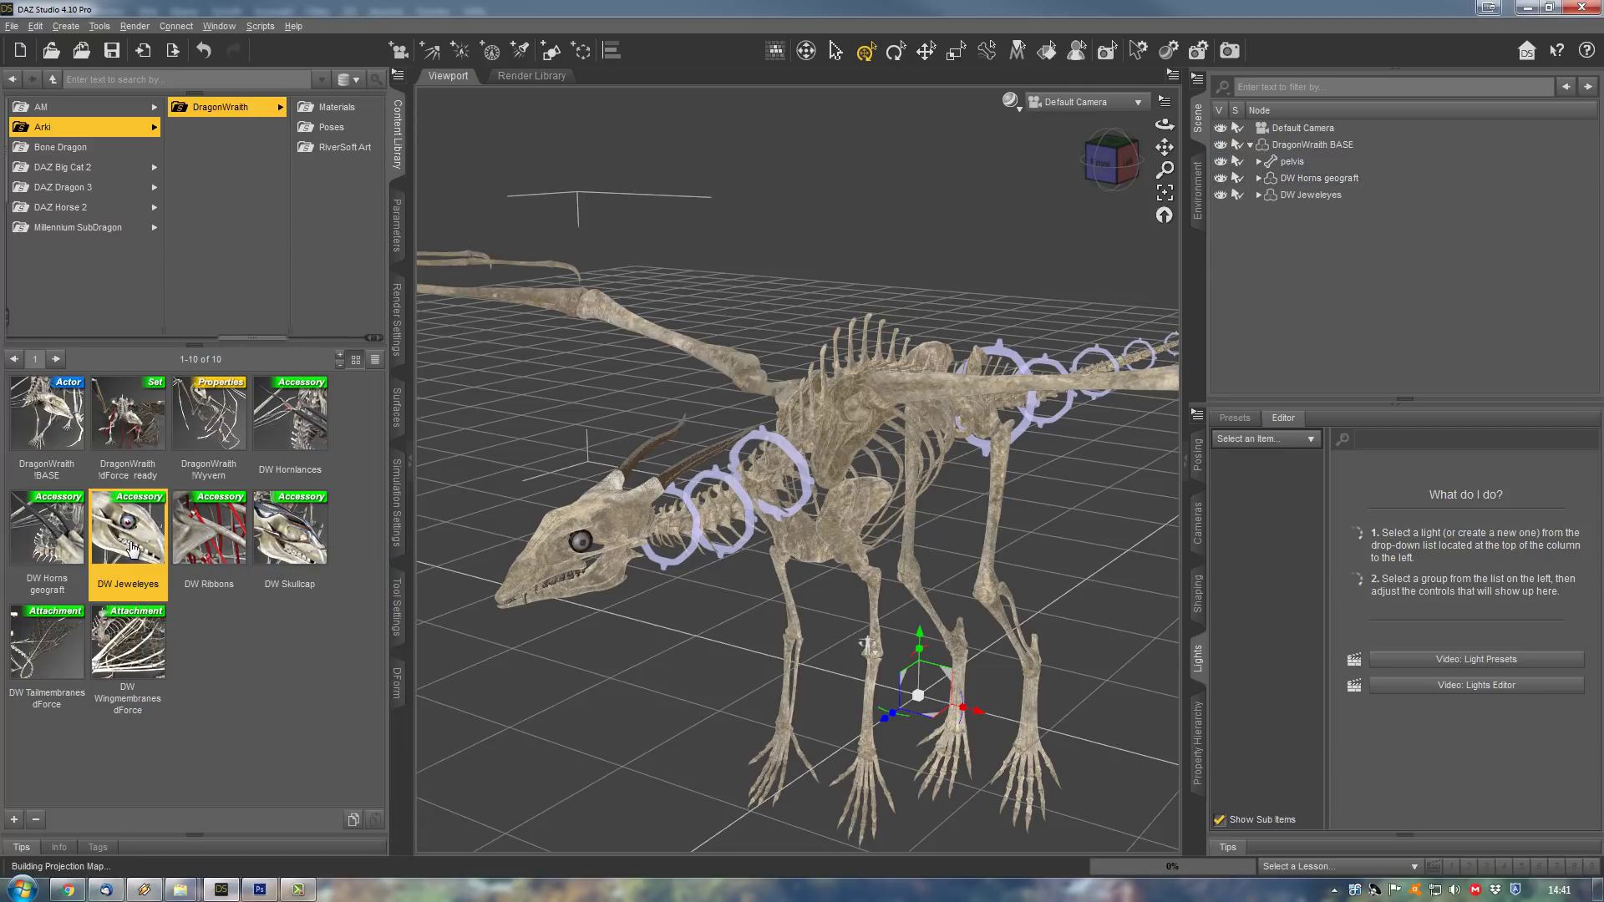
# - Try the DW Jeweleyes side-side control at about -71.9% with the head in close view, and undo the change
pyautogui.click(1306, 194)
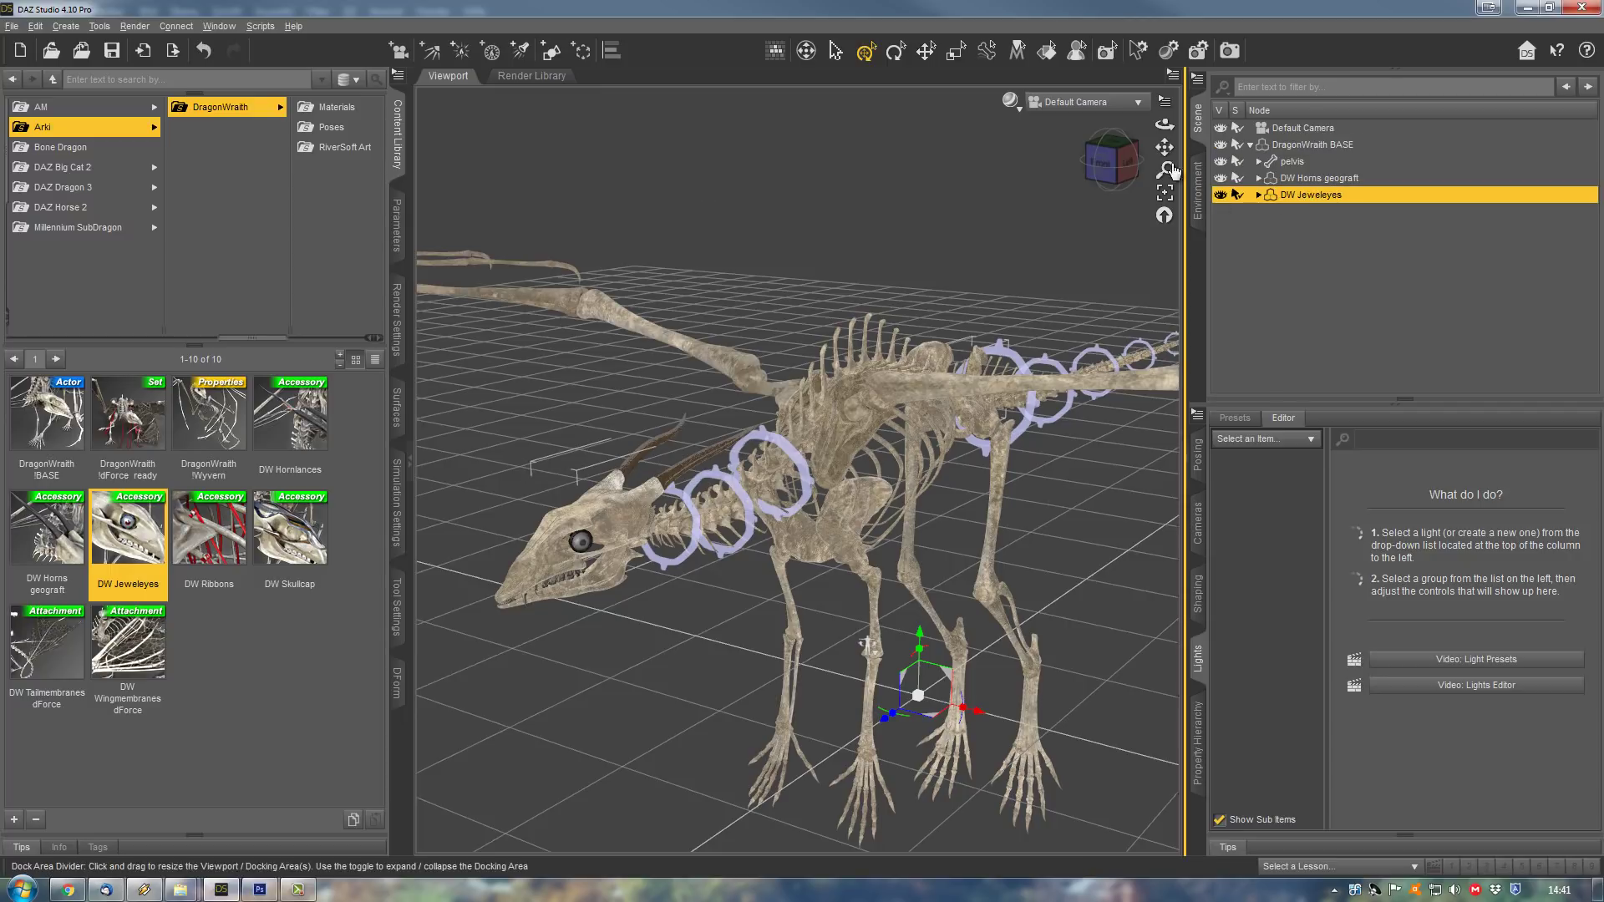
pyautogui.moveTo(1164, 168); pyautogui.dragTo(1184, 163)
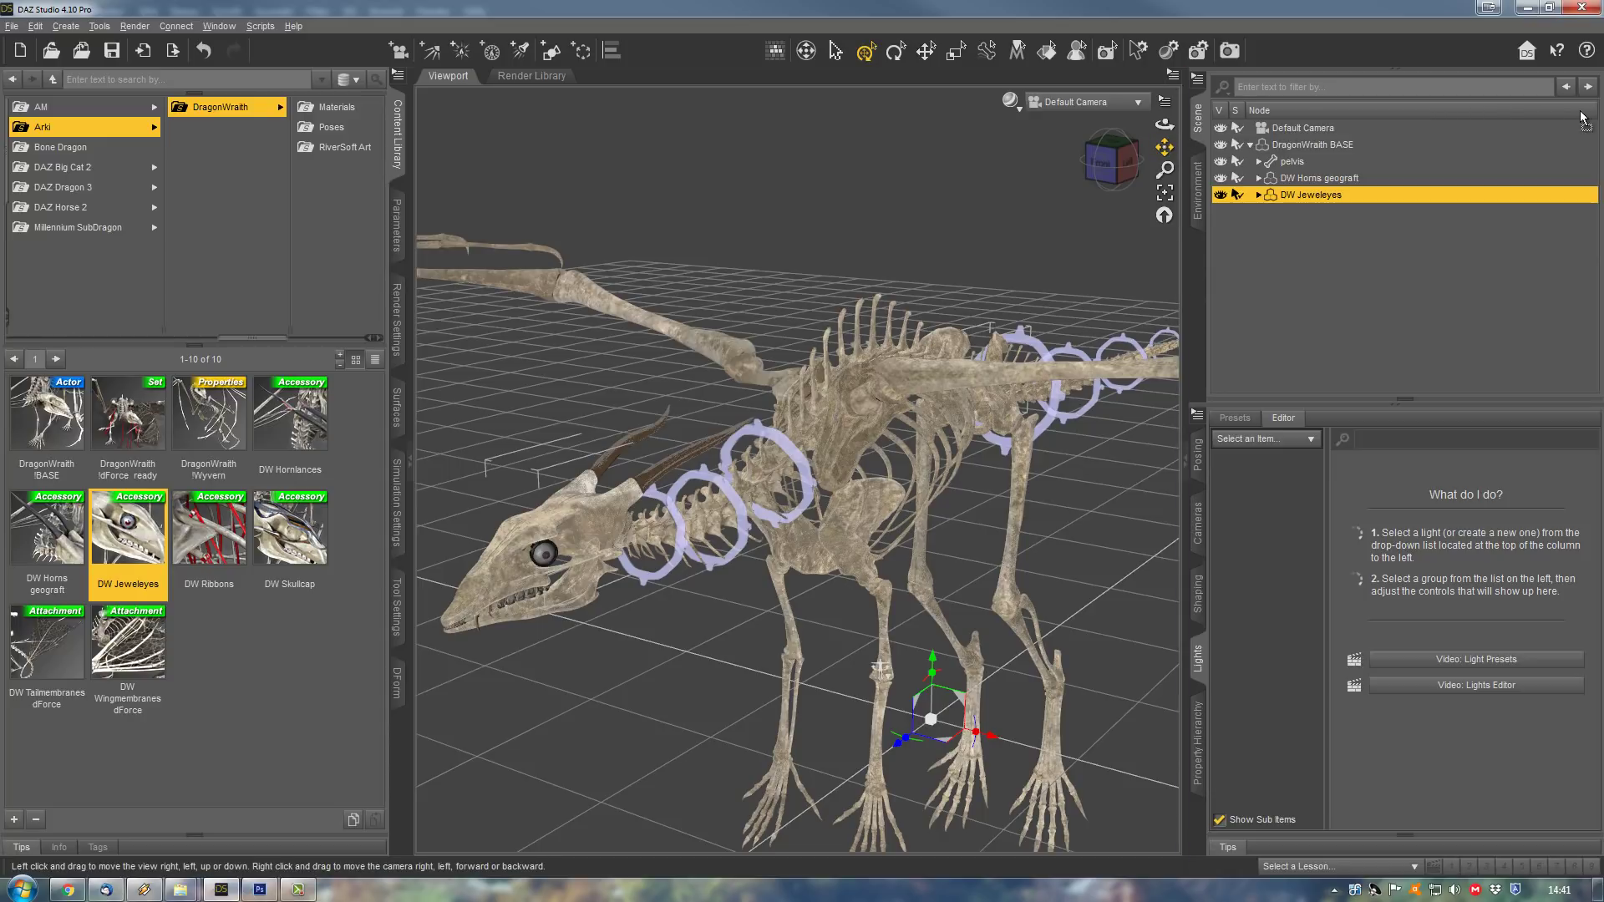
pyautogui.moveTo(1164, 147); pyautogui.dragTo(1320, 134)
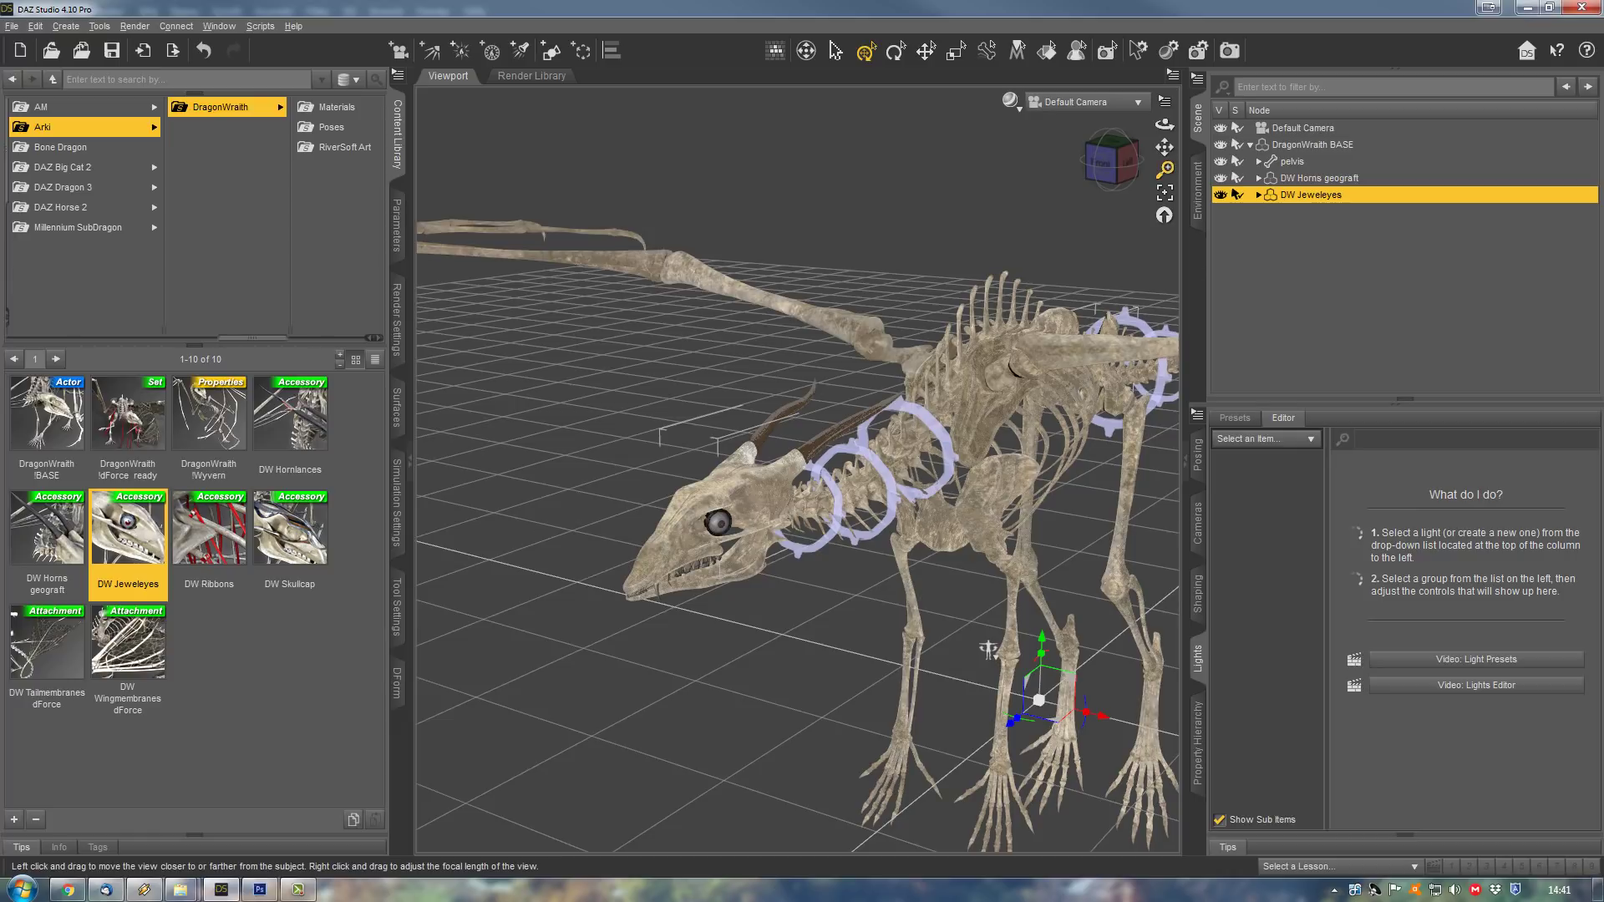
pyautogui.moveTo(1164, 168); pyautogui.dragTo(245, 379)
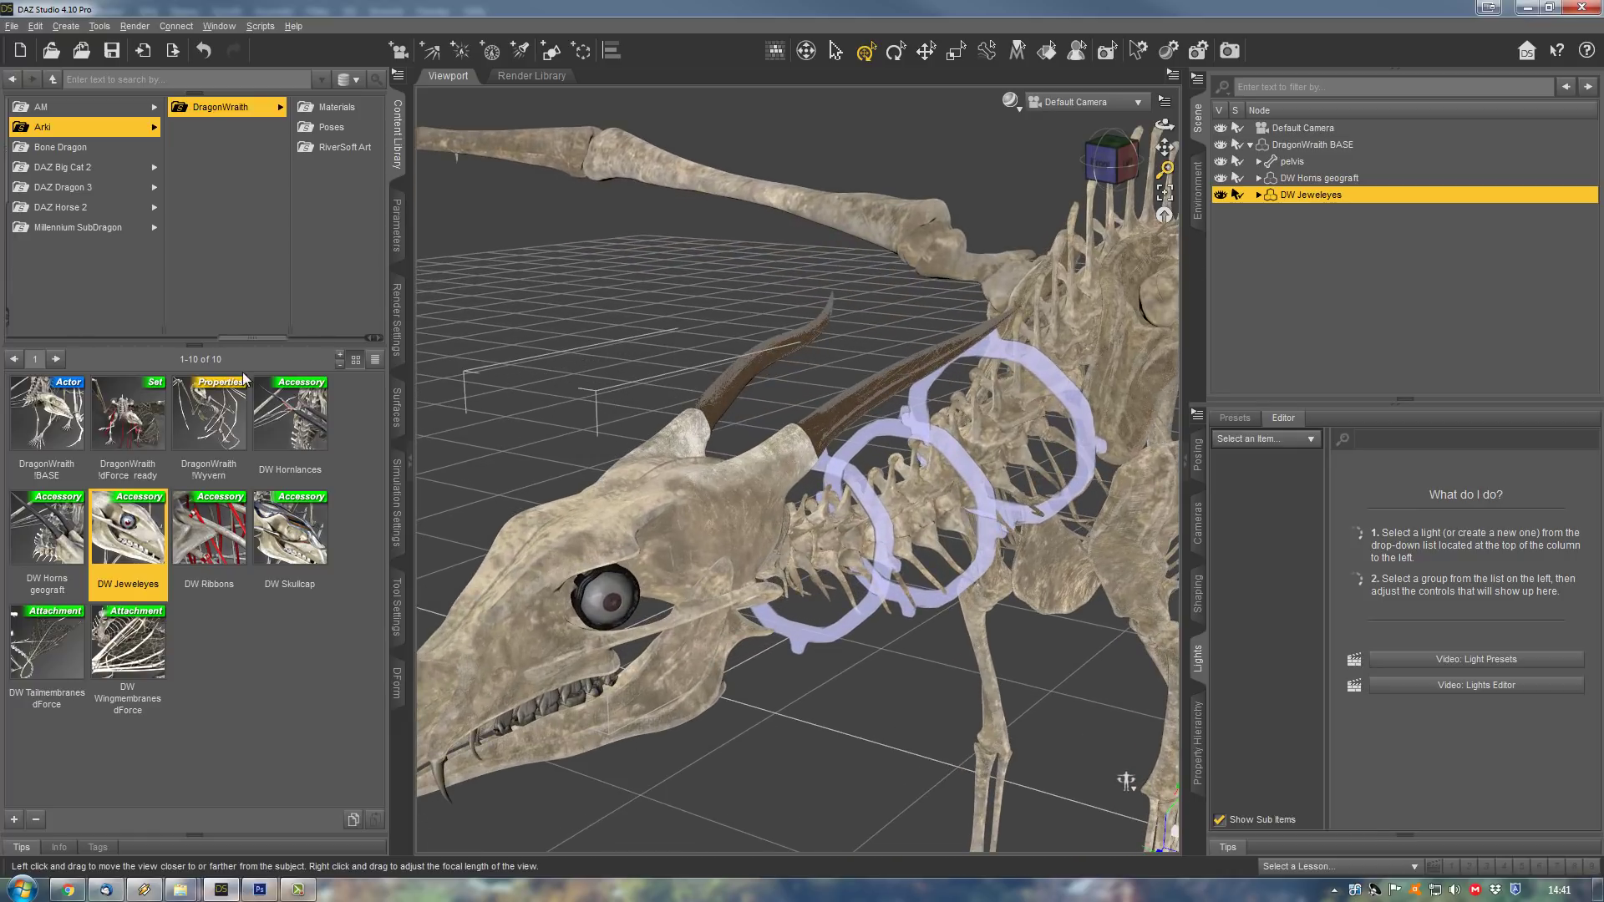
pyautogui.moveTo(1165, 147); pyautogui.dragTo(1253, 137)
pyautogui.click(397, 227)
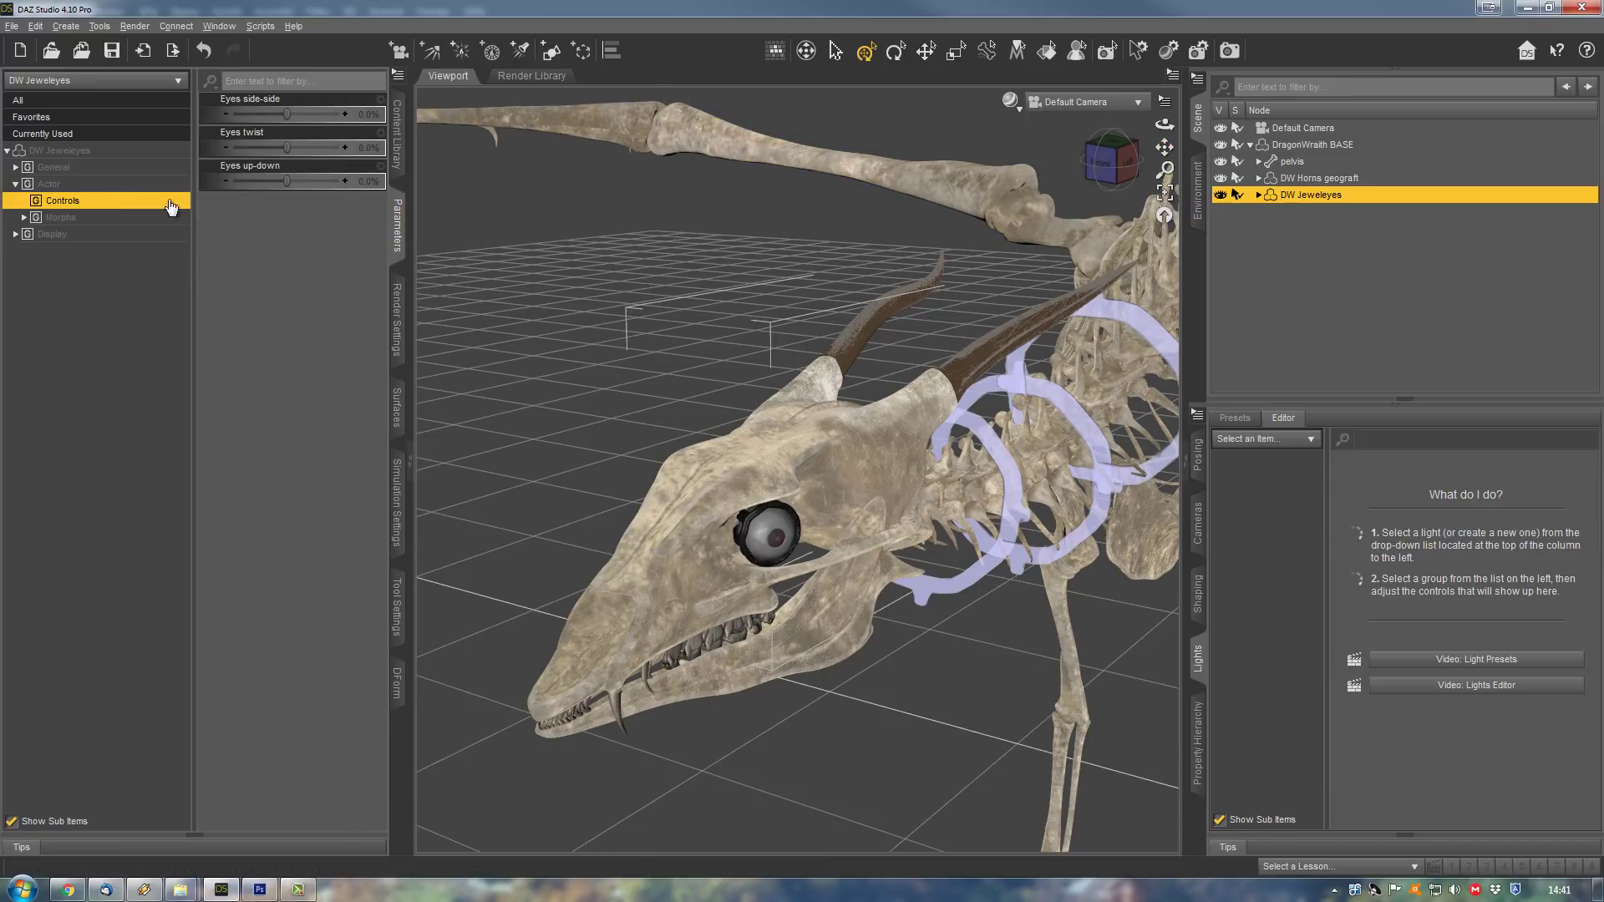
pyautogui.moveTo(286, 113)
pyautogui.mouseDown()
pyautogui.moveTo(324, 114)
pyautogui.moveTo(274, 122)
pyautogui.mouseUp()
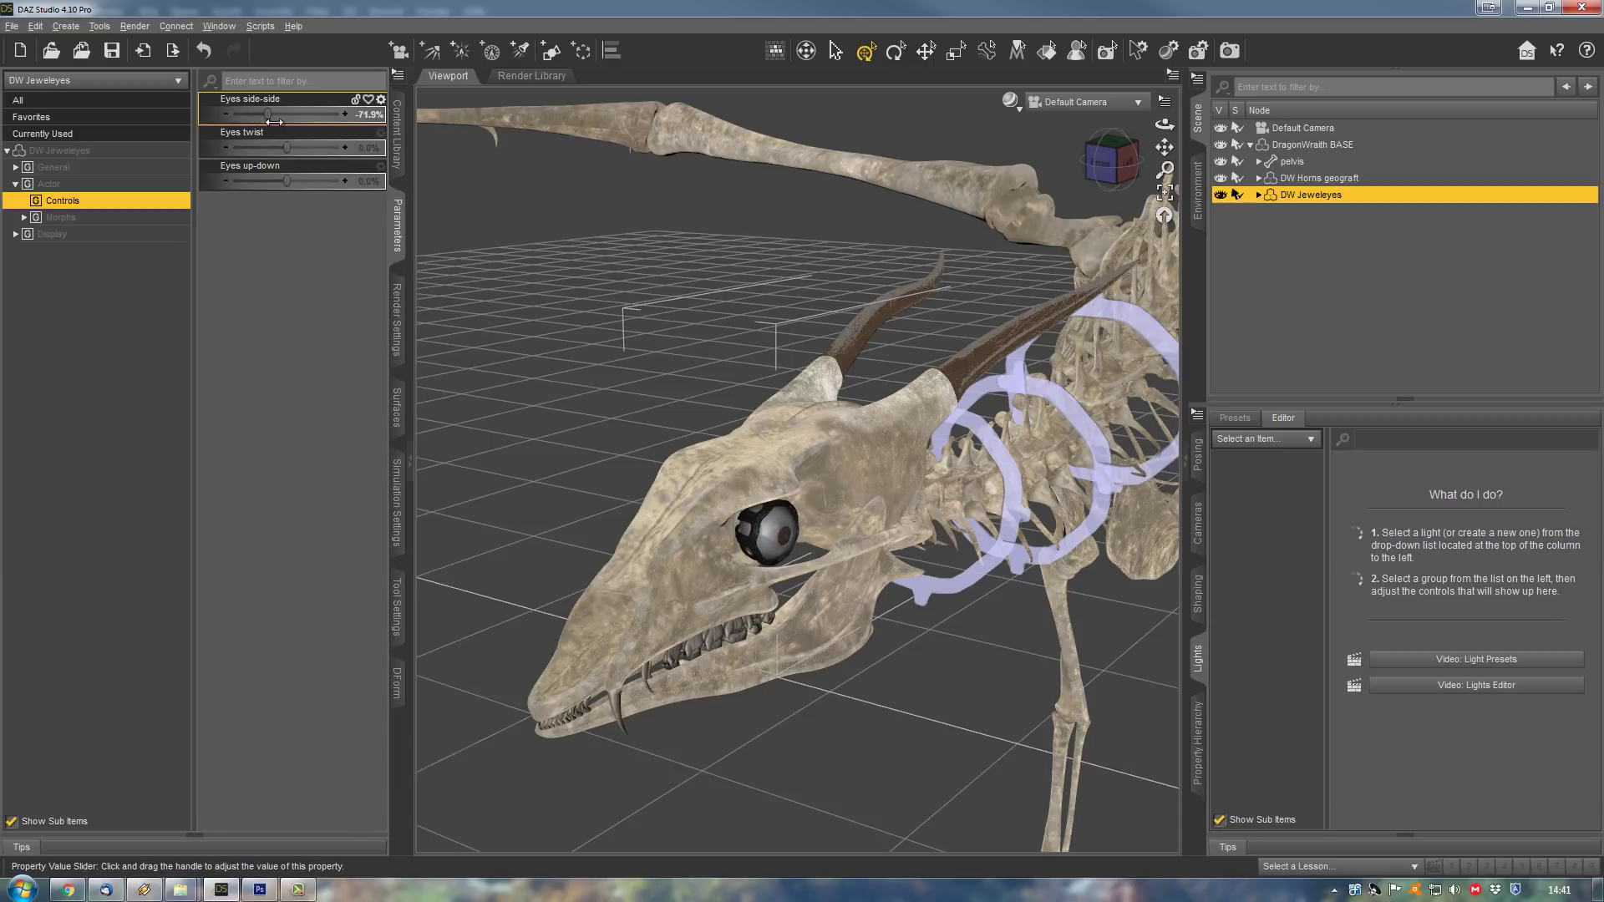
pyautogui.hotkey('ctrl', 'z')
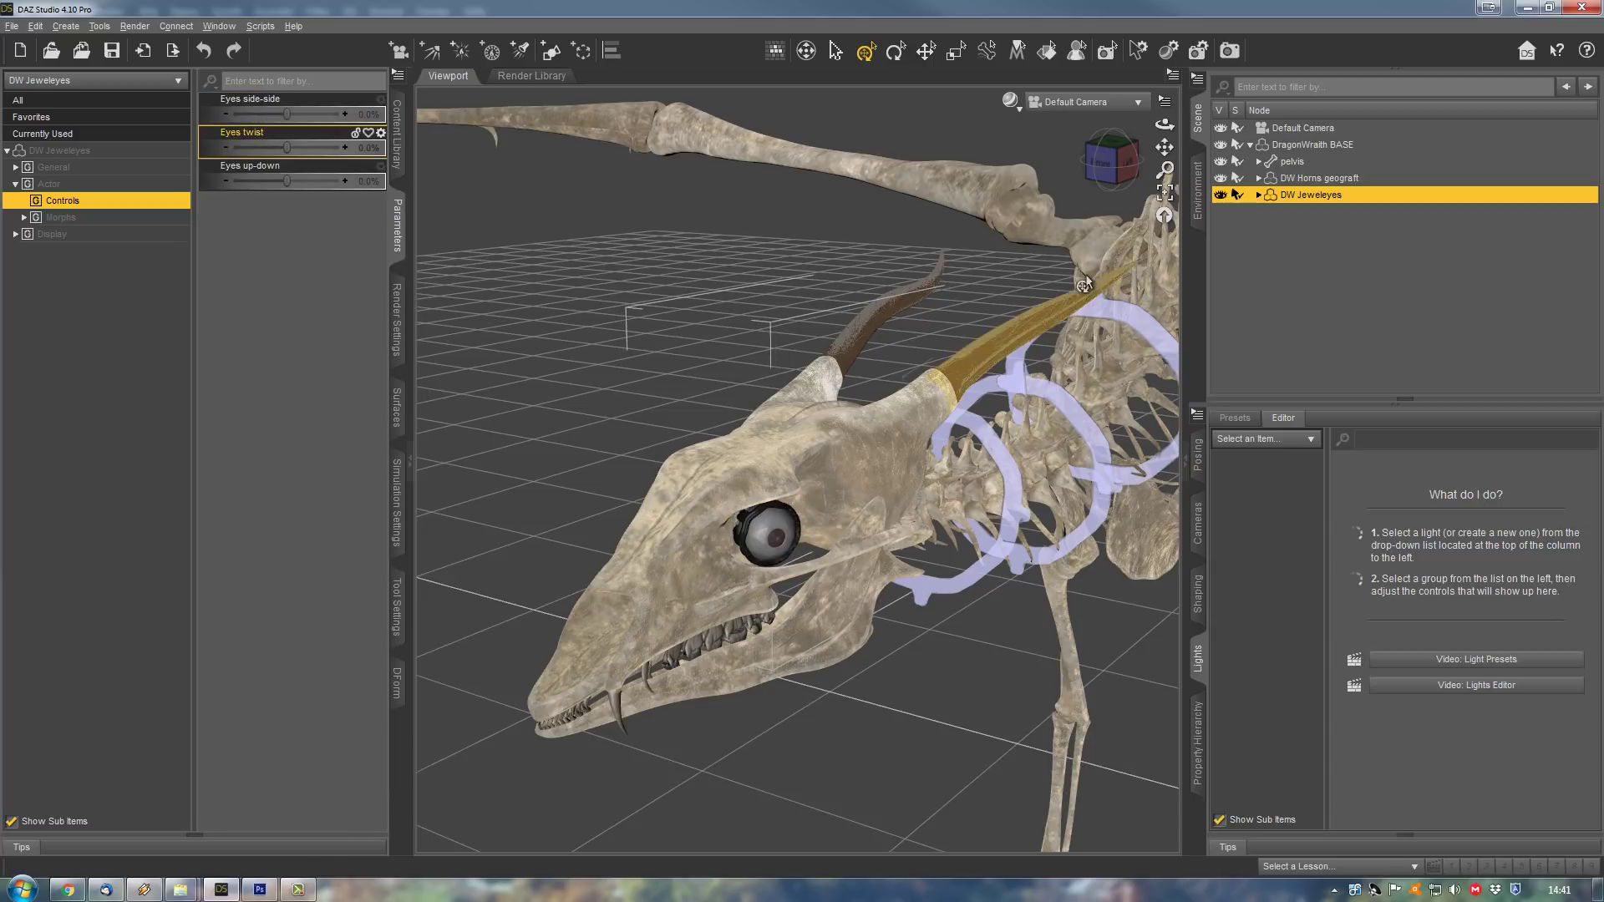
# - Select DragonWraith BASE and add the DW Skullcap accessory to it
pyautogui.click(1295, 147)
pyautogui.click(396, 146)
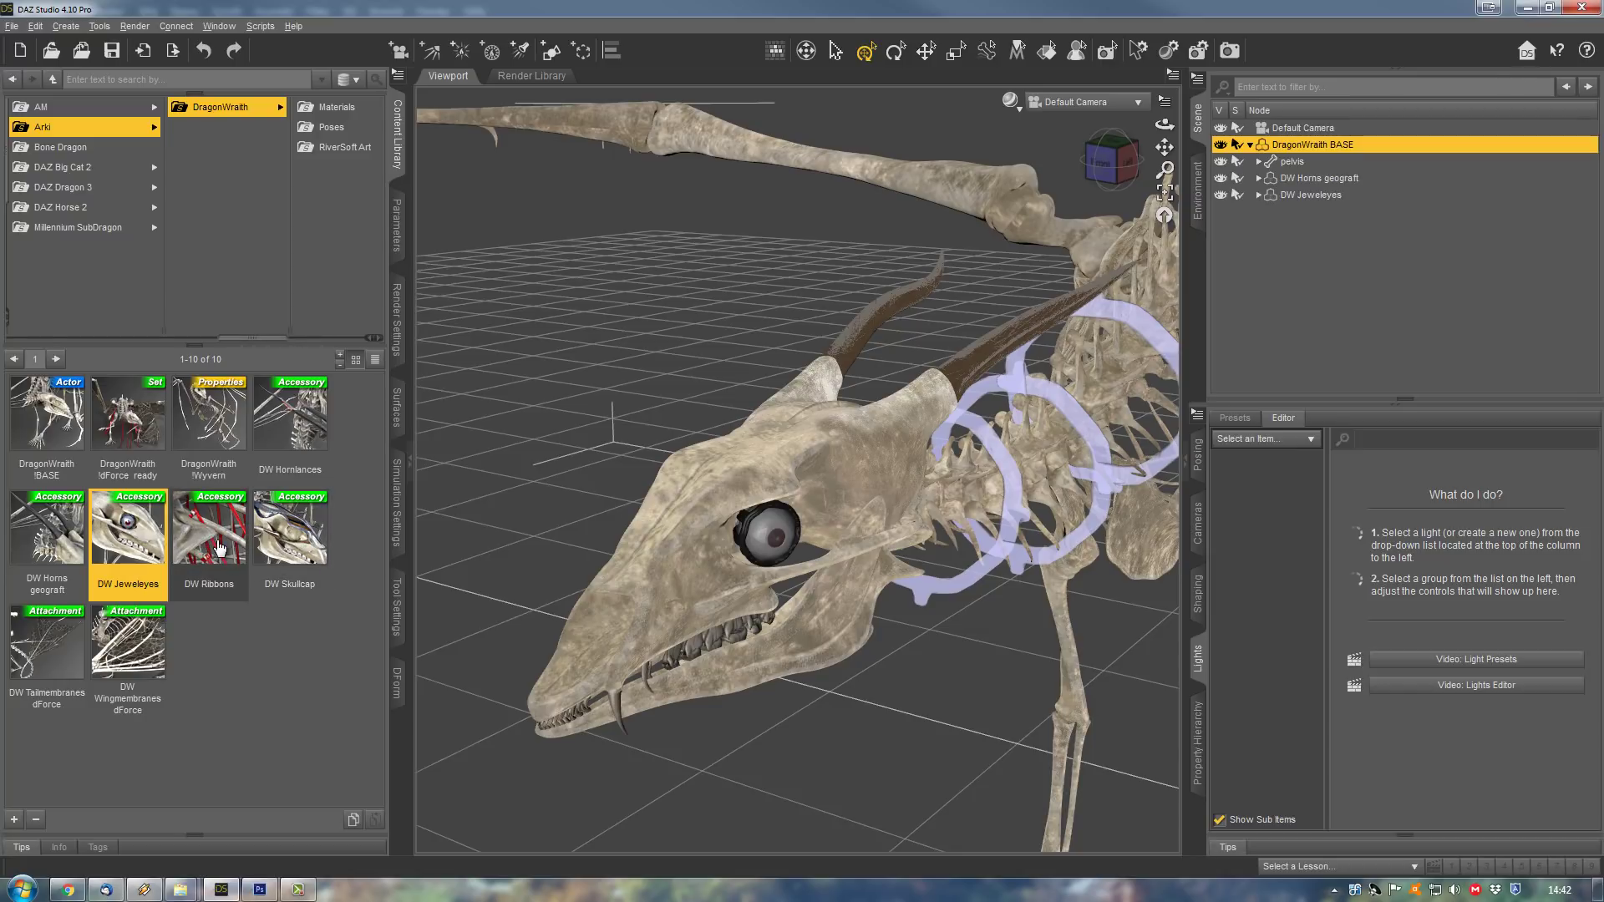
pyautogui.click(299, 549)
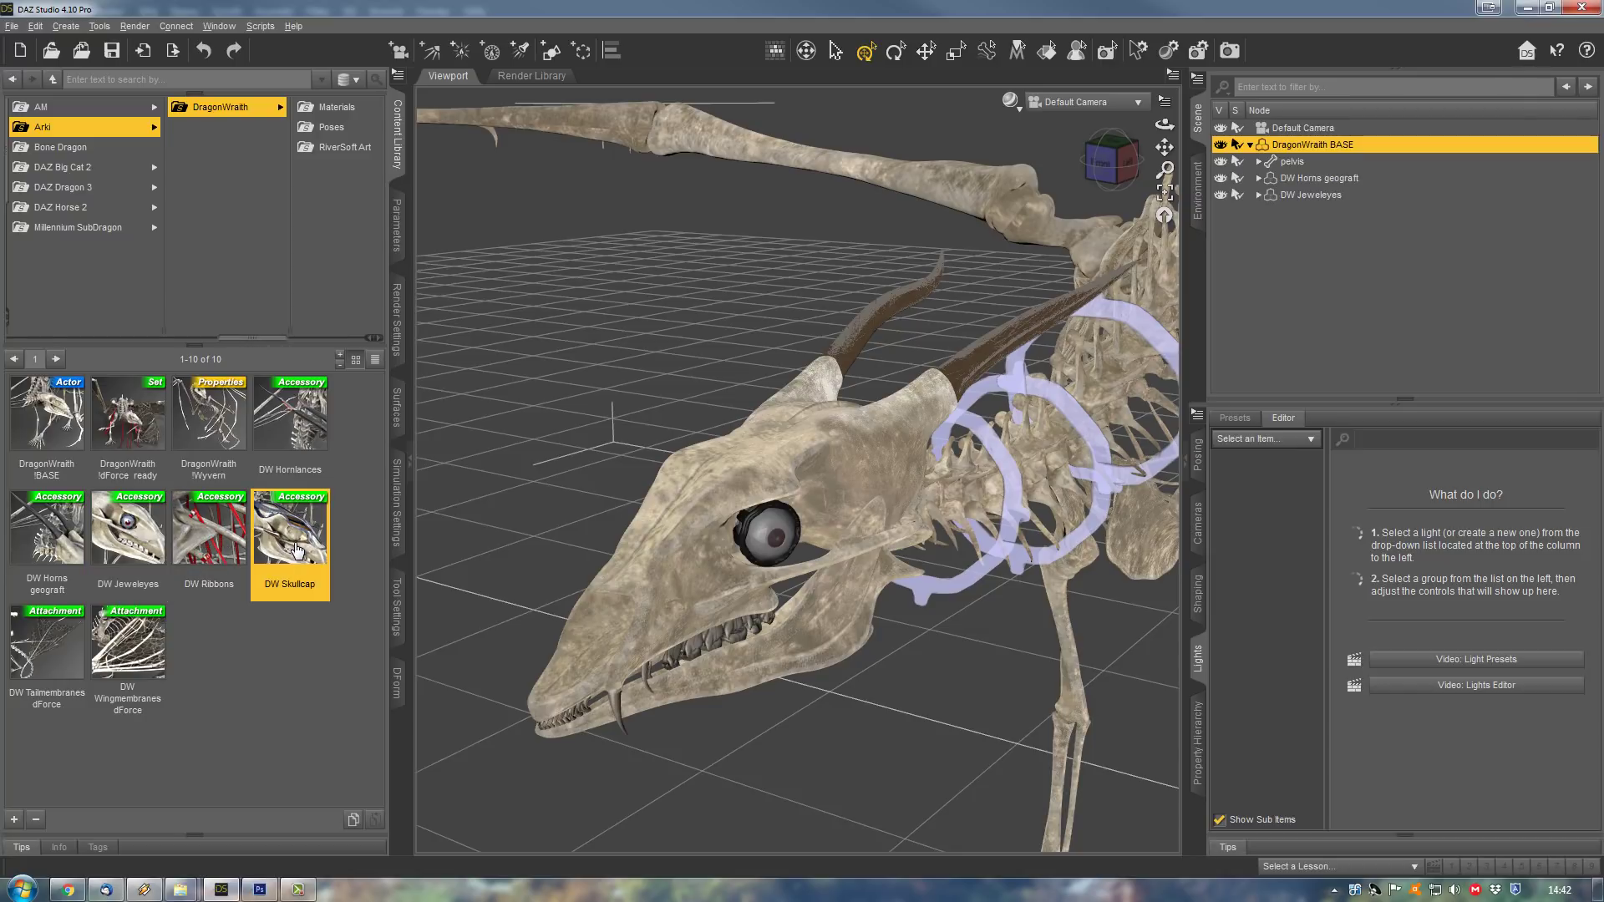
pyautogui.doubleClick(297, 548)
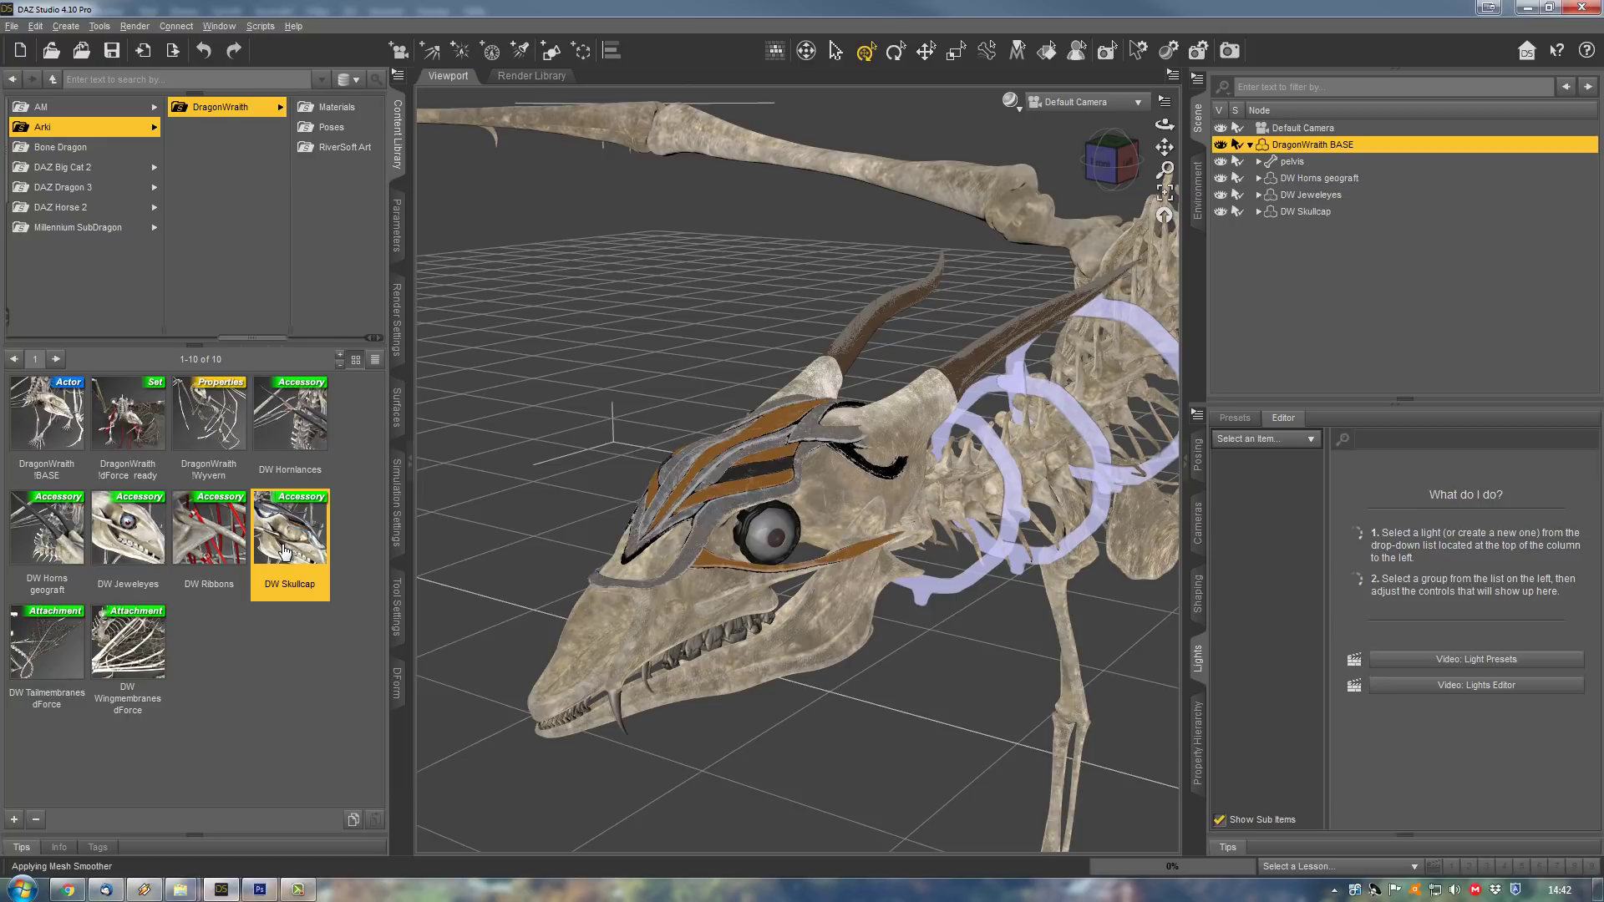
# - Hide the DW Horns geograft to check the skullcap without horns, and show the geograft again
pyautogui.click(1220, 179)
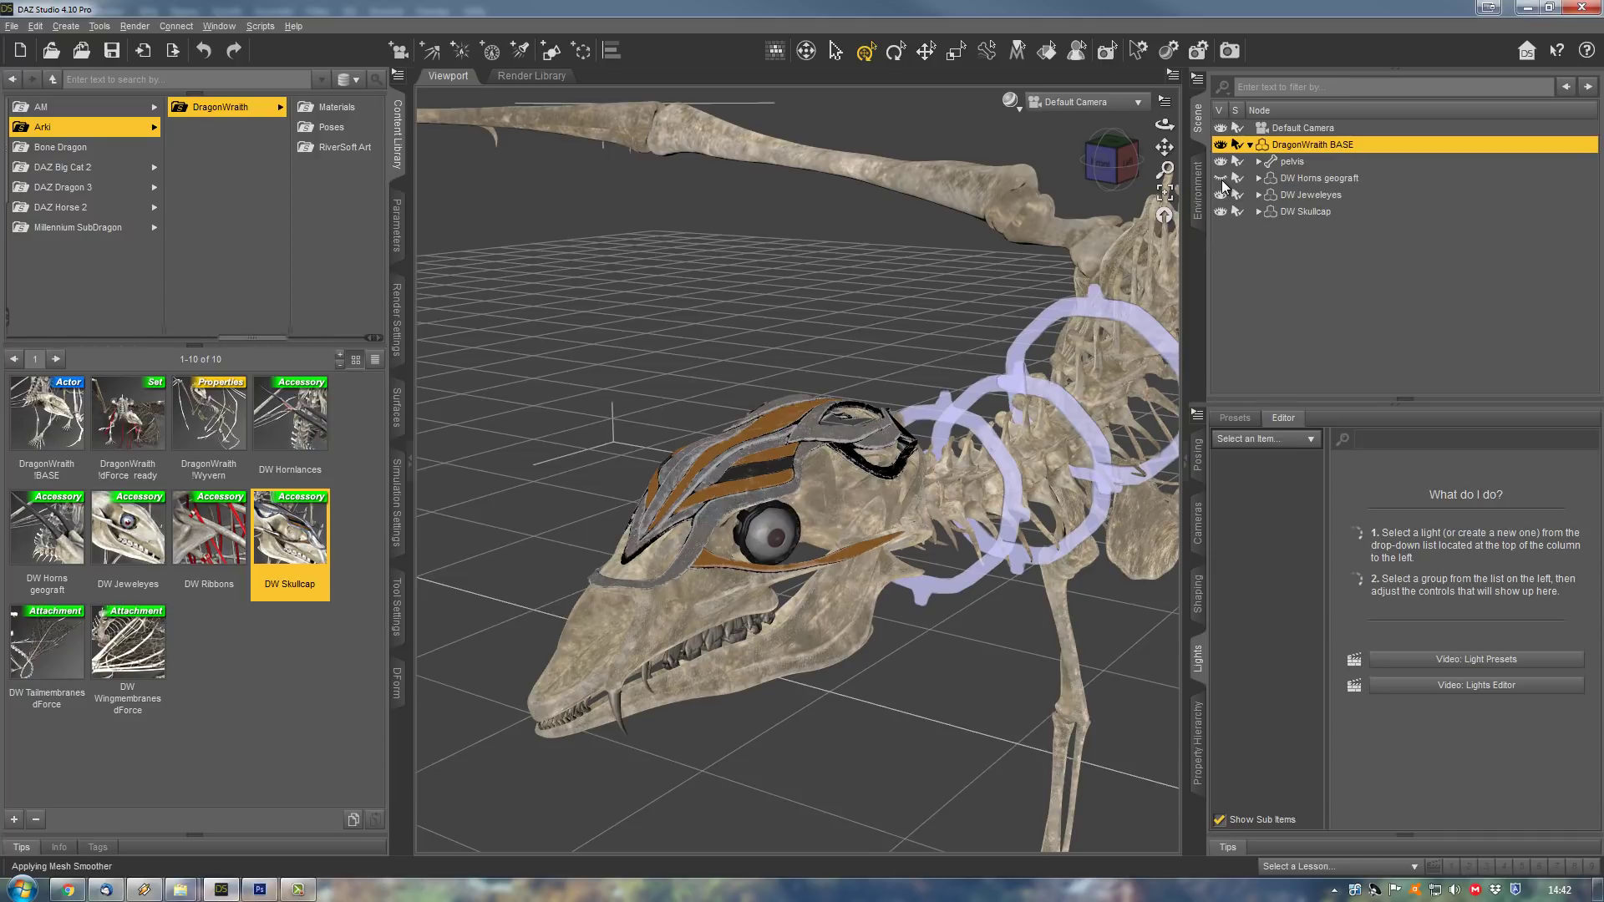
pyautogui.click(1273, 177)
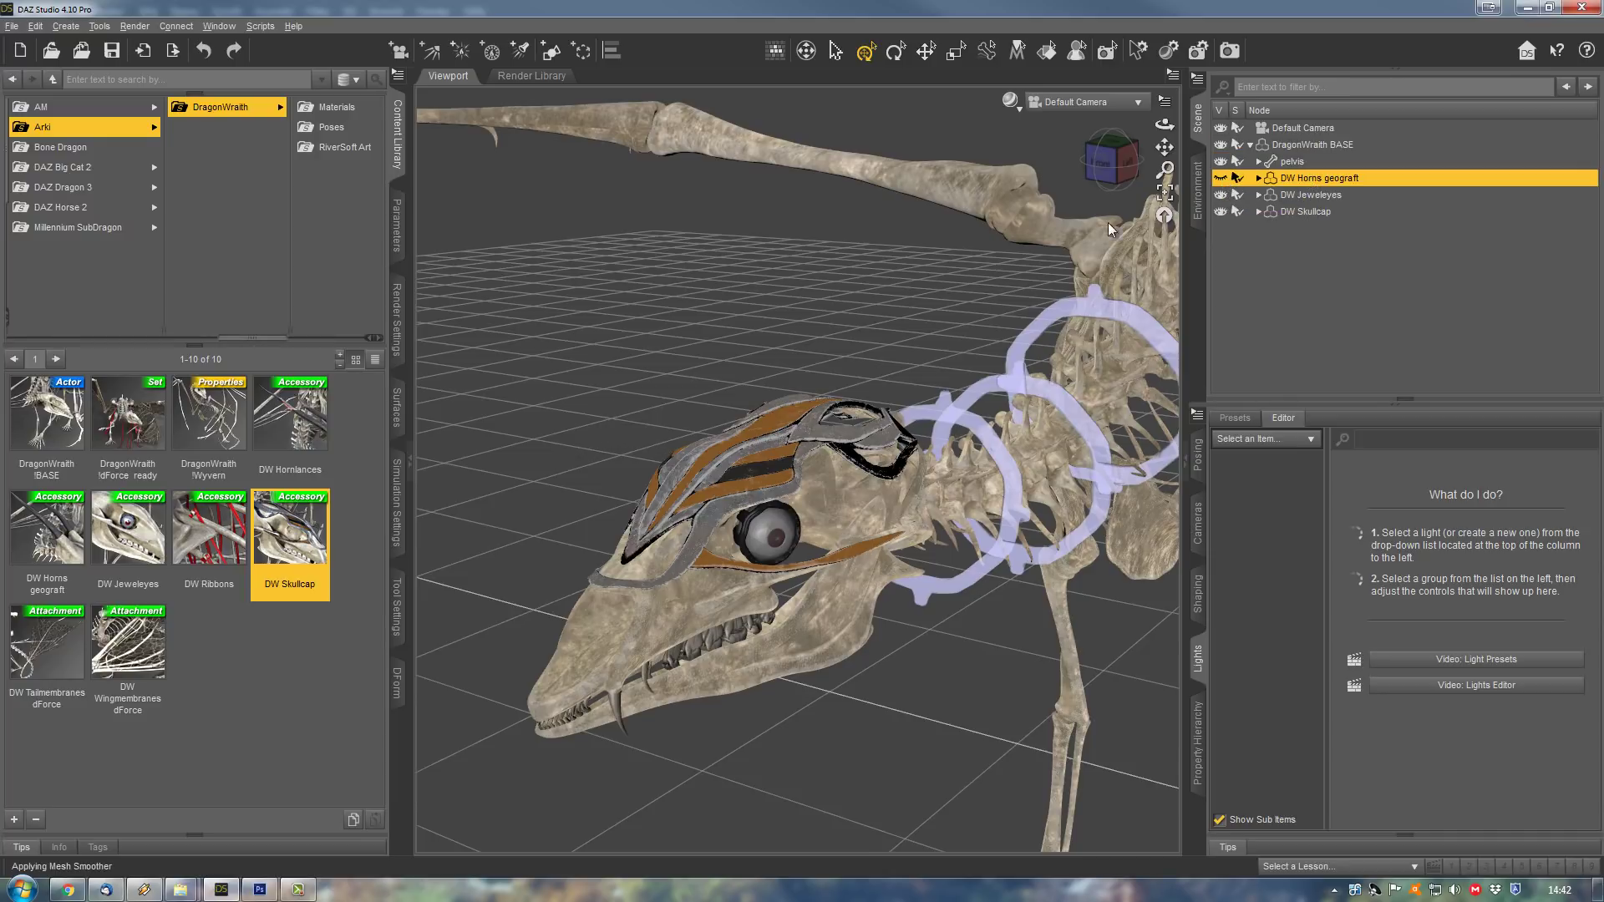
pyautogui.click(1220, 177)
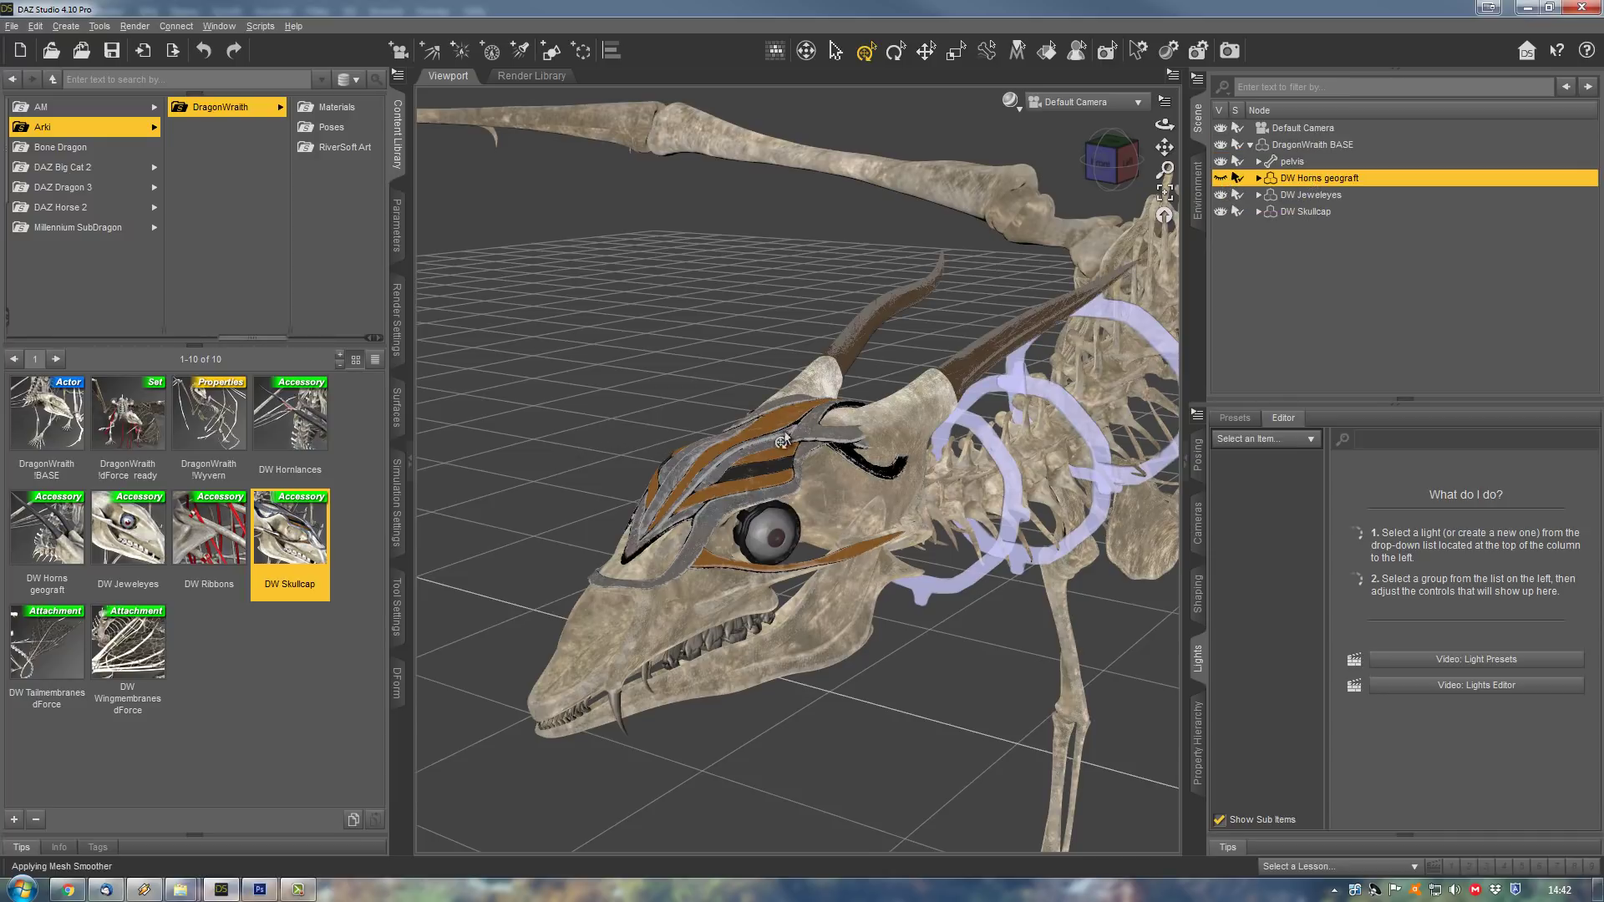
# - Set the DW Skullcap's Fit Horns control to 100% so the skullcap wraps around the horn bases
pyautogui.click(1313, 213)
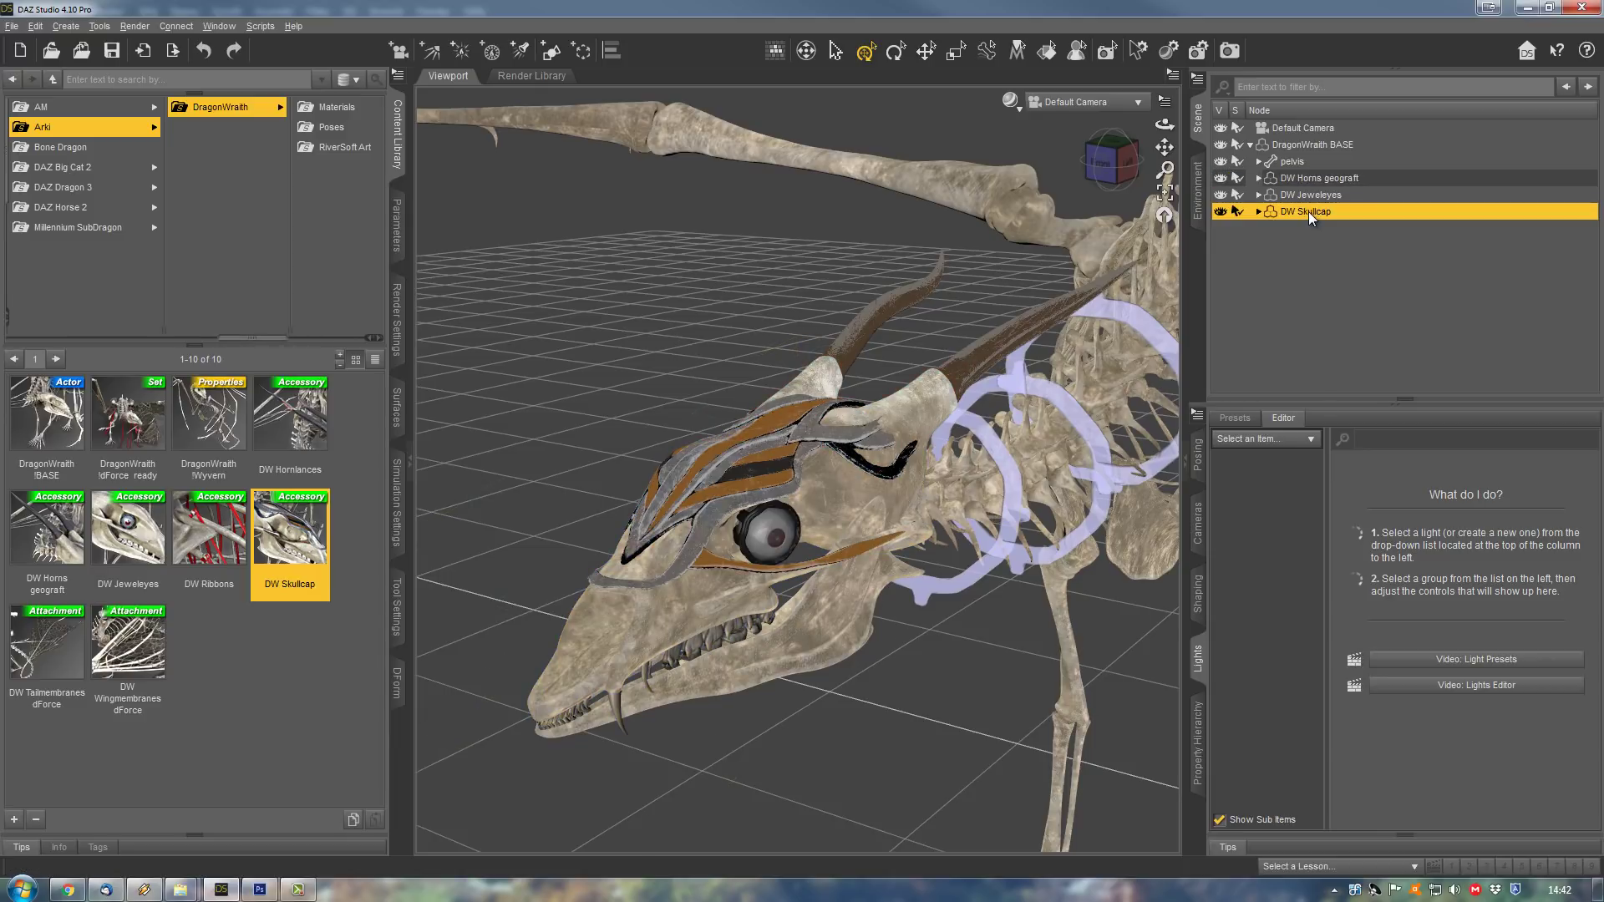
pyautogui.click(398, 224)
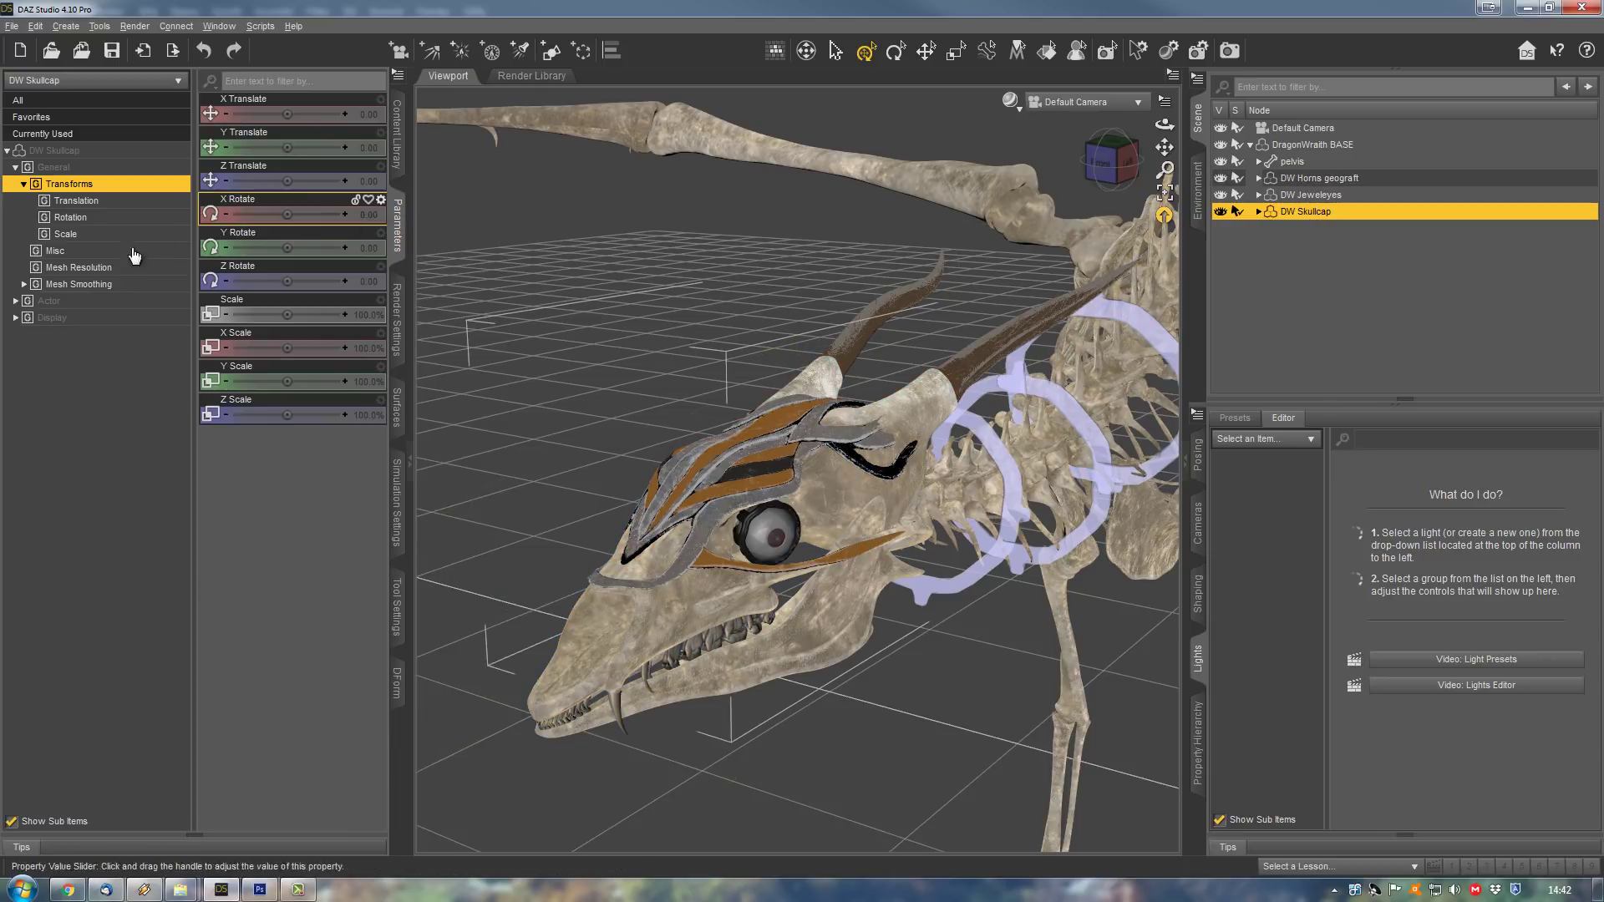
pyautogui.click(104, 302)
pyautogui.moveTo(242, 112); pyautogui.dragTo(382, 111)
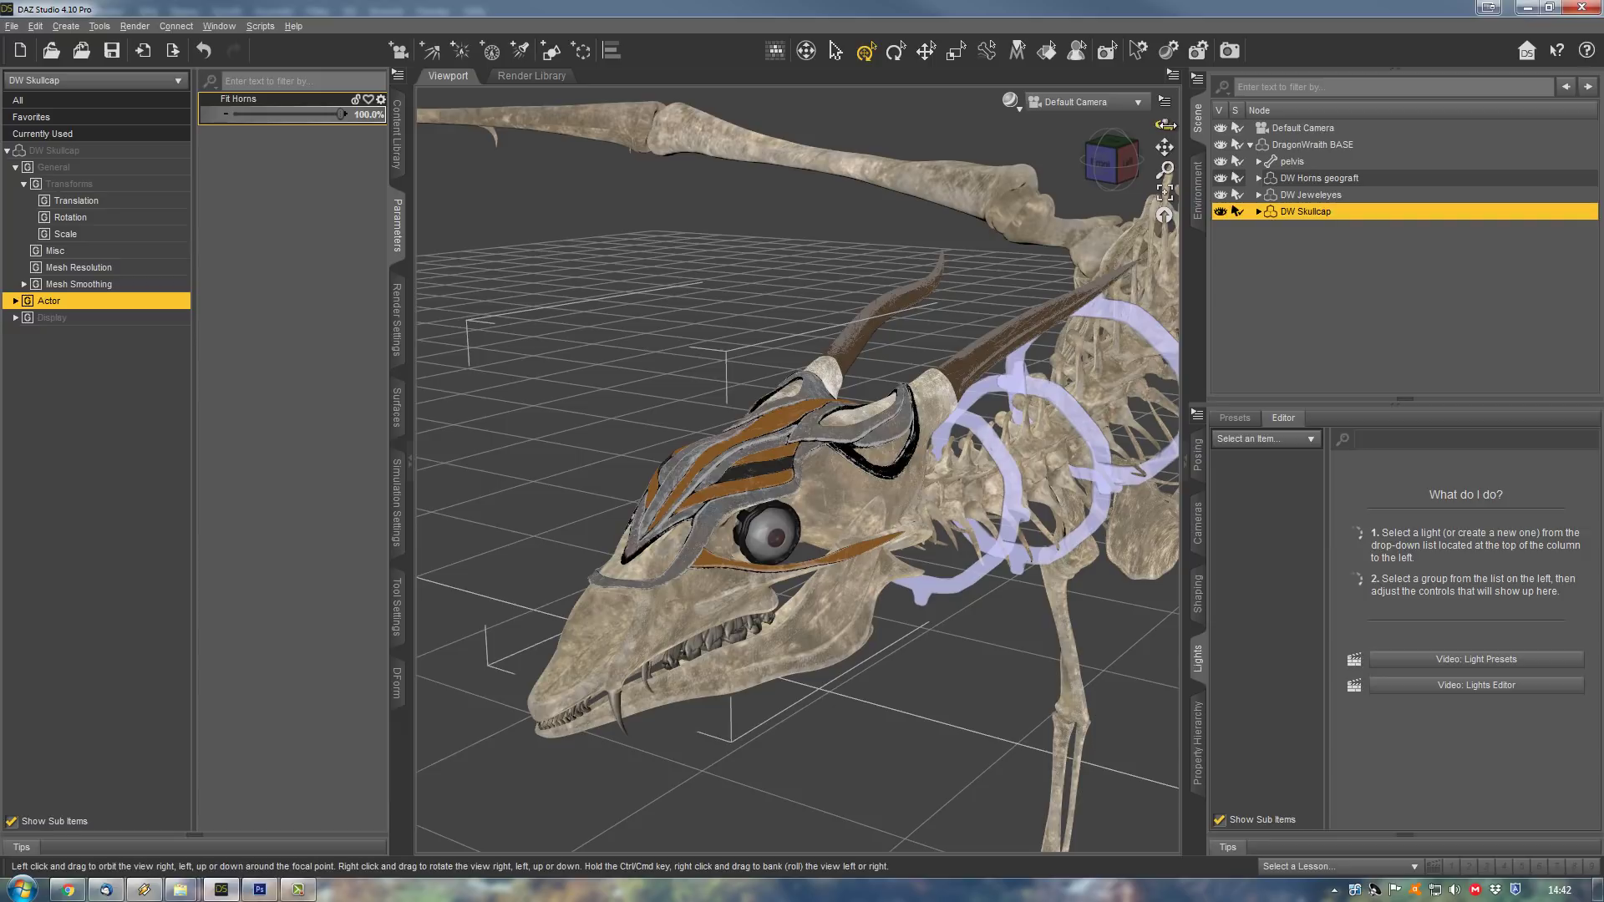
# - Select the DW Horns geograft and add the DW Hornlances accessory to the horns
pyautogui.moveTo(1163, 124); pyautogui.dragTo(1135, 130)
pyautogui.click(1318, 178)
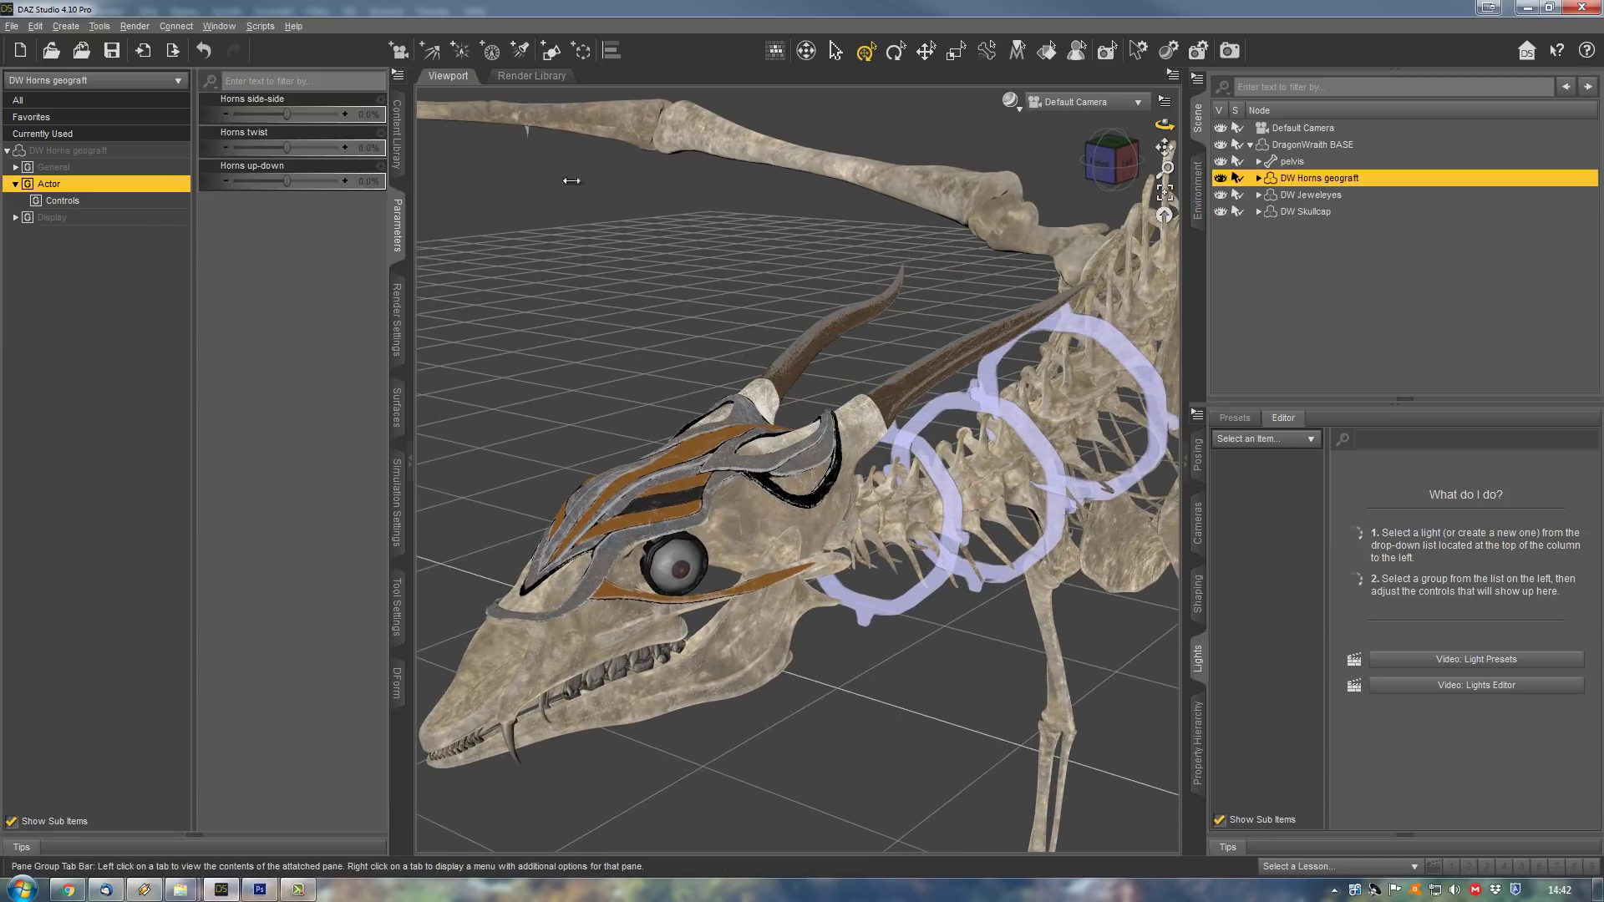
pyautogui.click(399, 165)
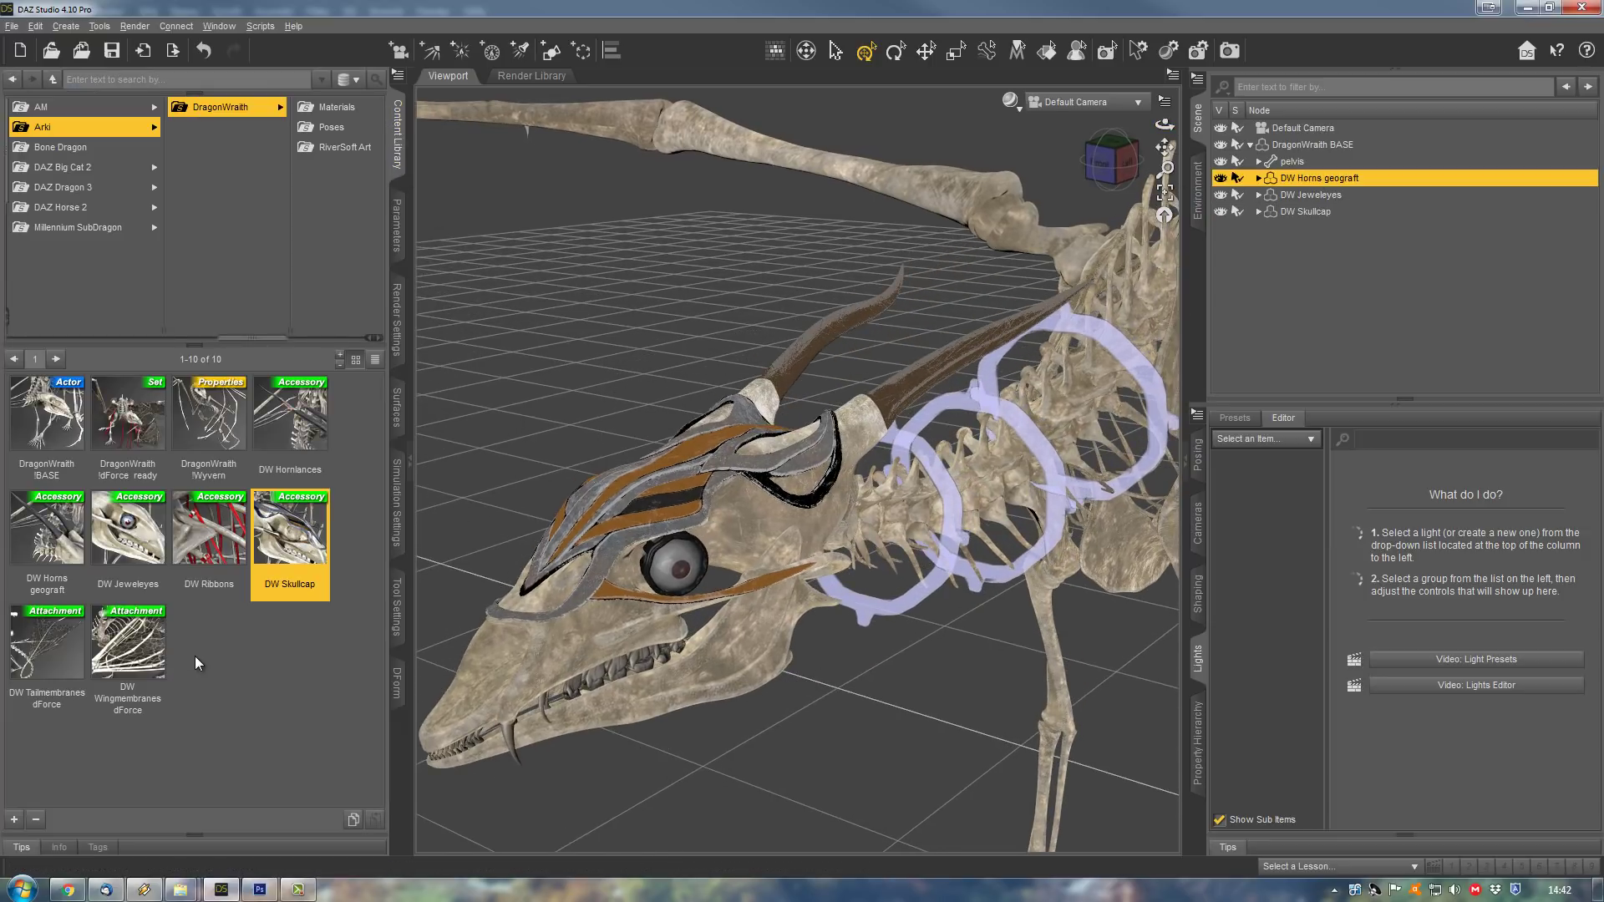
pyautogui.click(300, 426)
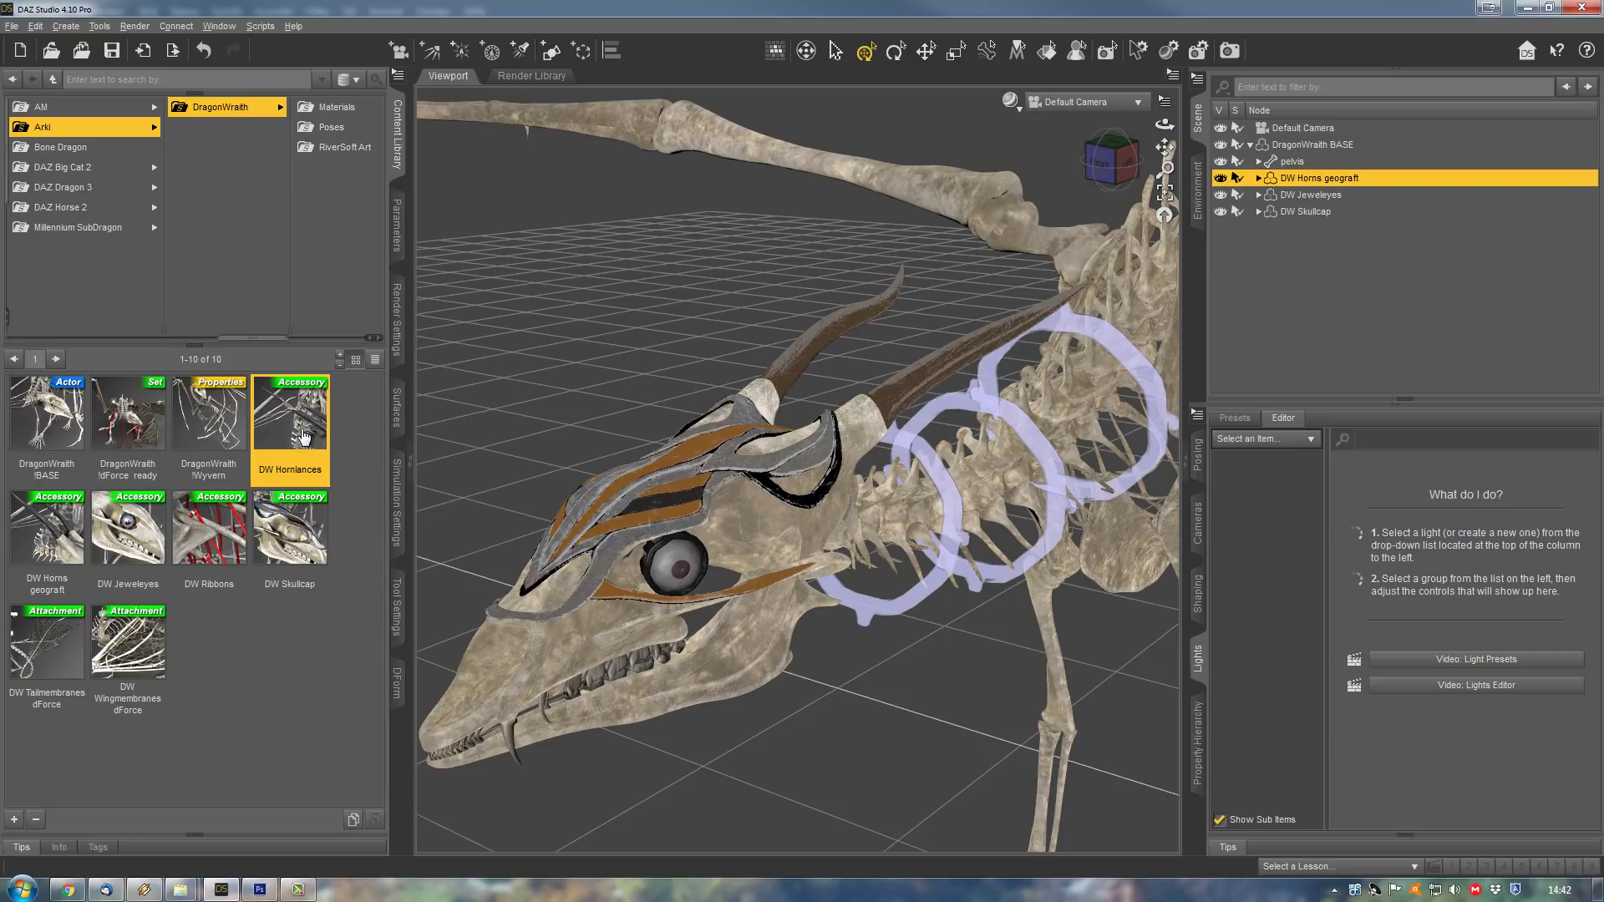
pyautogui.doubleClick(305, 435)
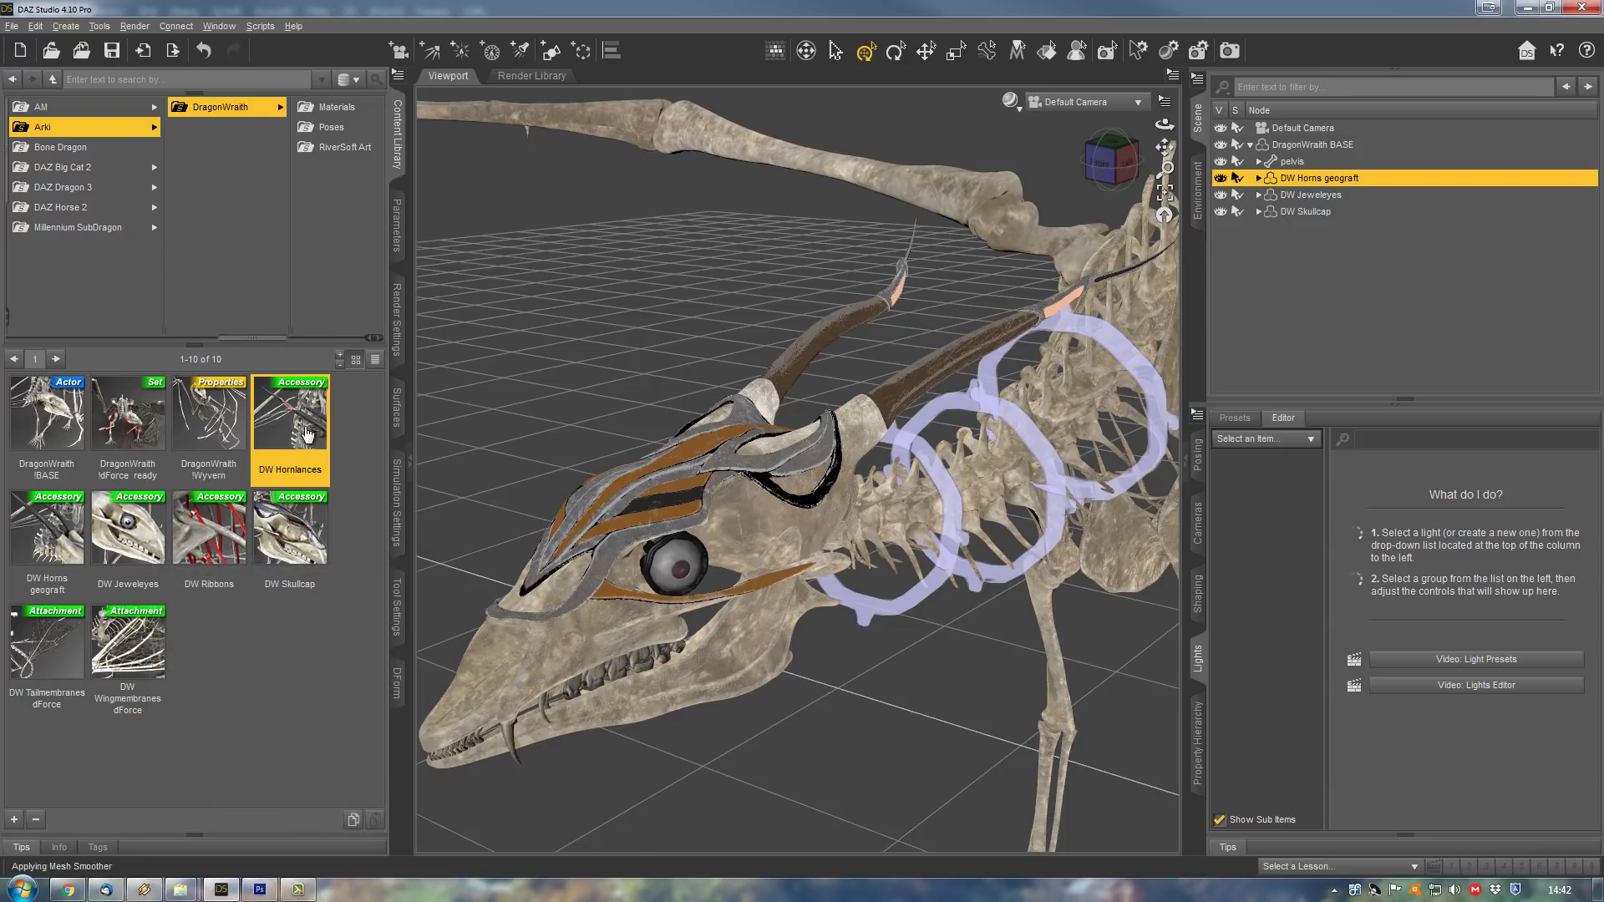
# - Inspect the fitted horn lances, and delete DW Horns geograft, DW Jeweleyes and DW Skullcap from the scene
pyautogui.moveTo(1164, 147); pyautogui.dragTo(1167, 391)
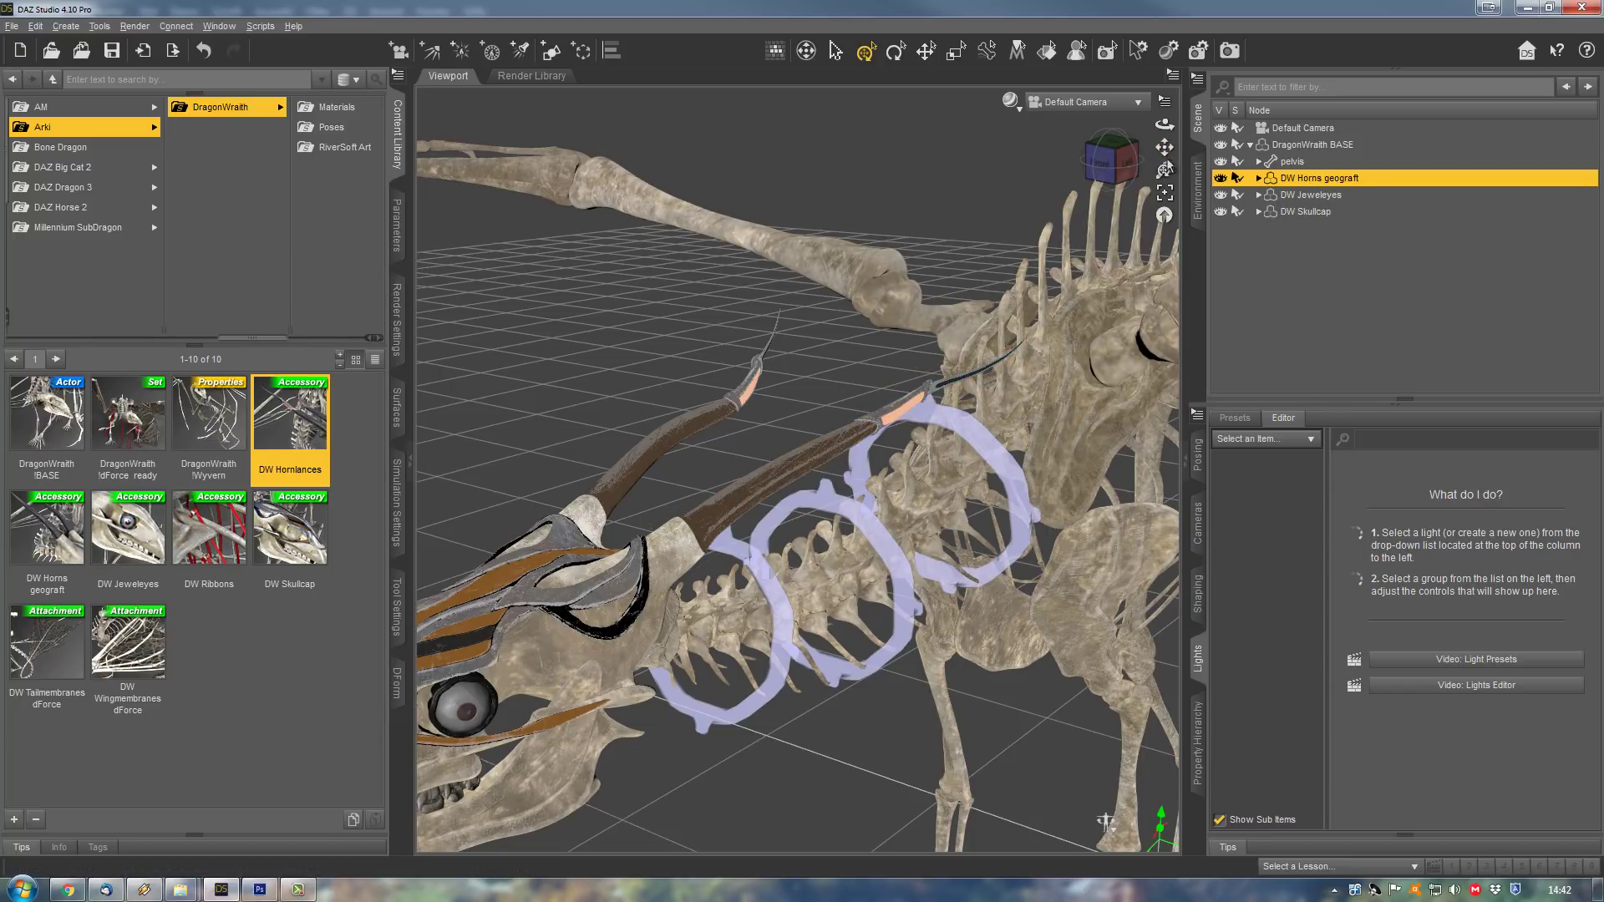
pyautogui.moveTo(1164, 168); pyautogui.dragTo(1440, 203)
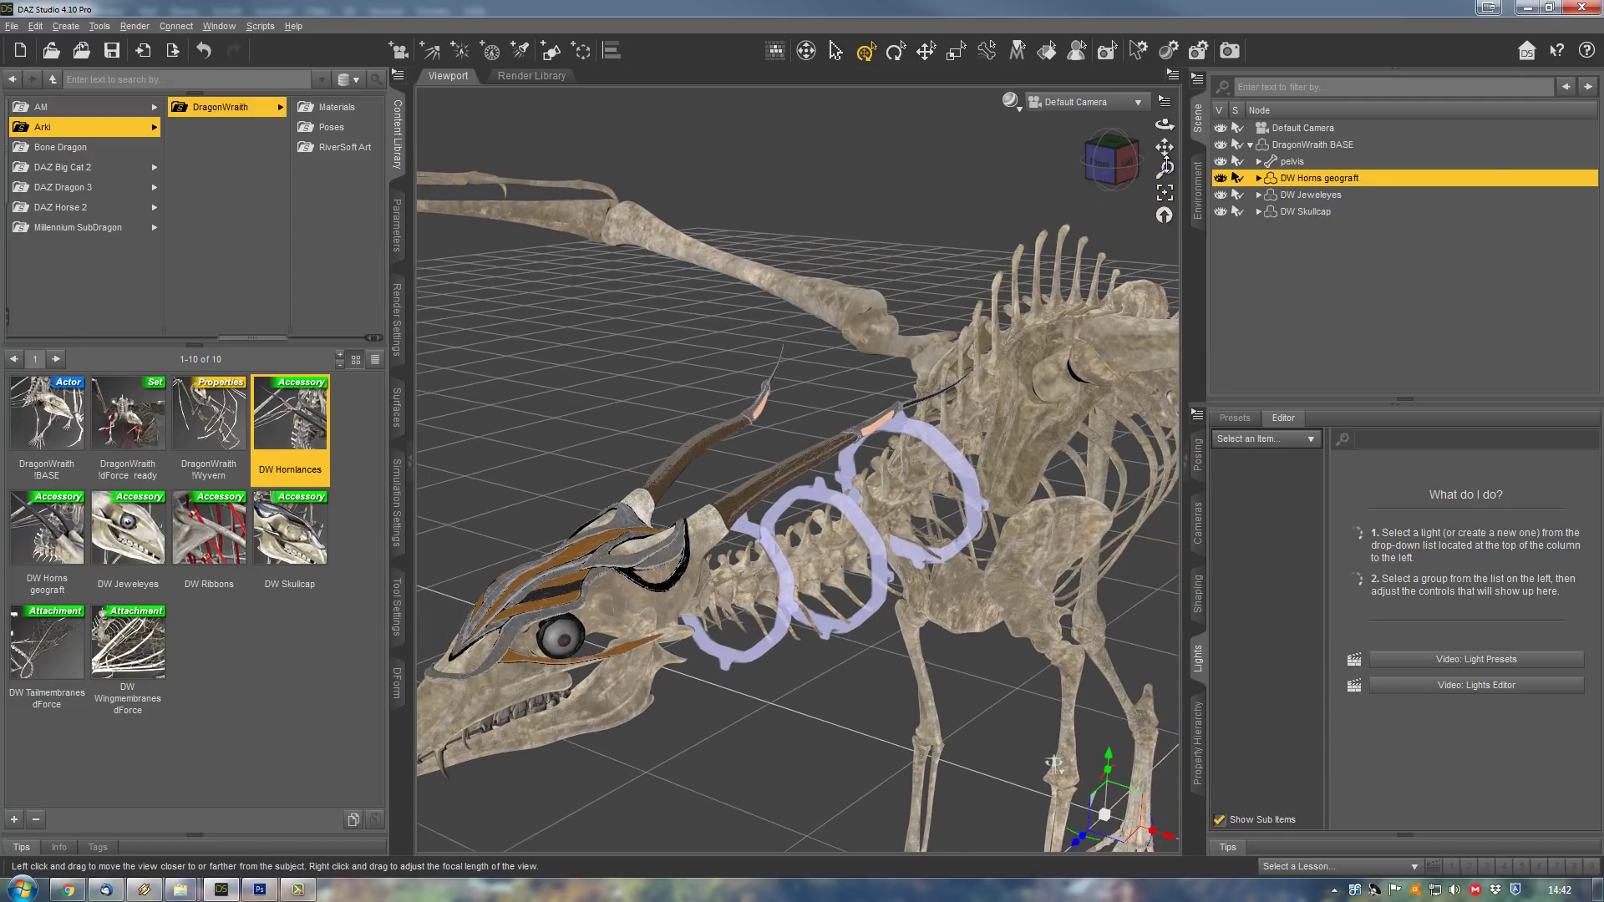
pyautogui.moveTo(1164, 168); pyautogui.dragTo(1228, 130)
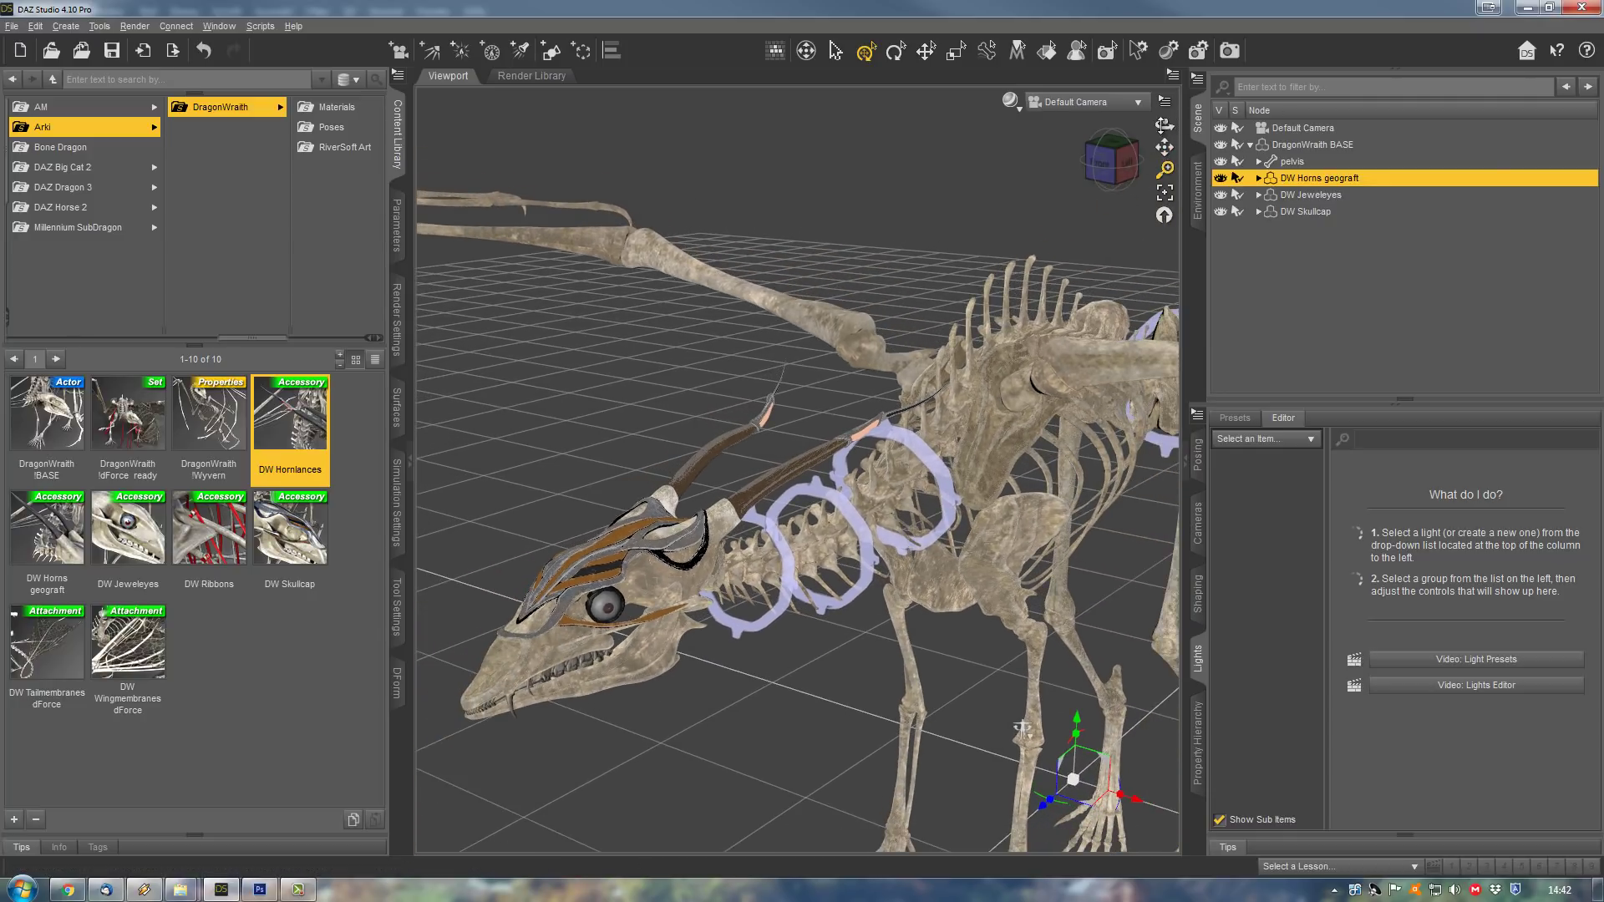
pyautogui.click(1022, 729)
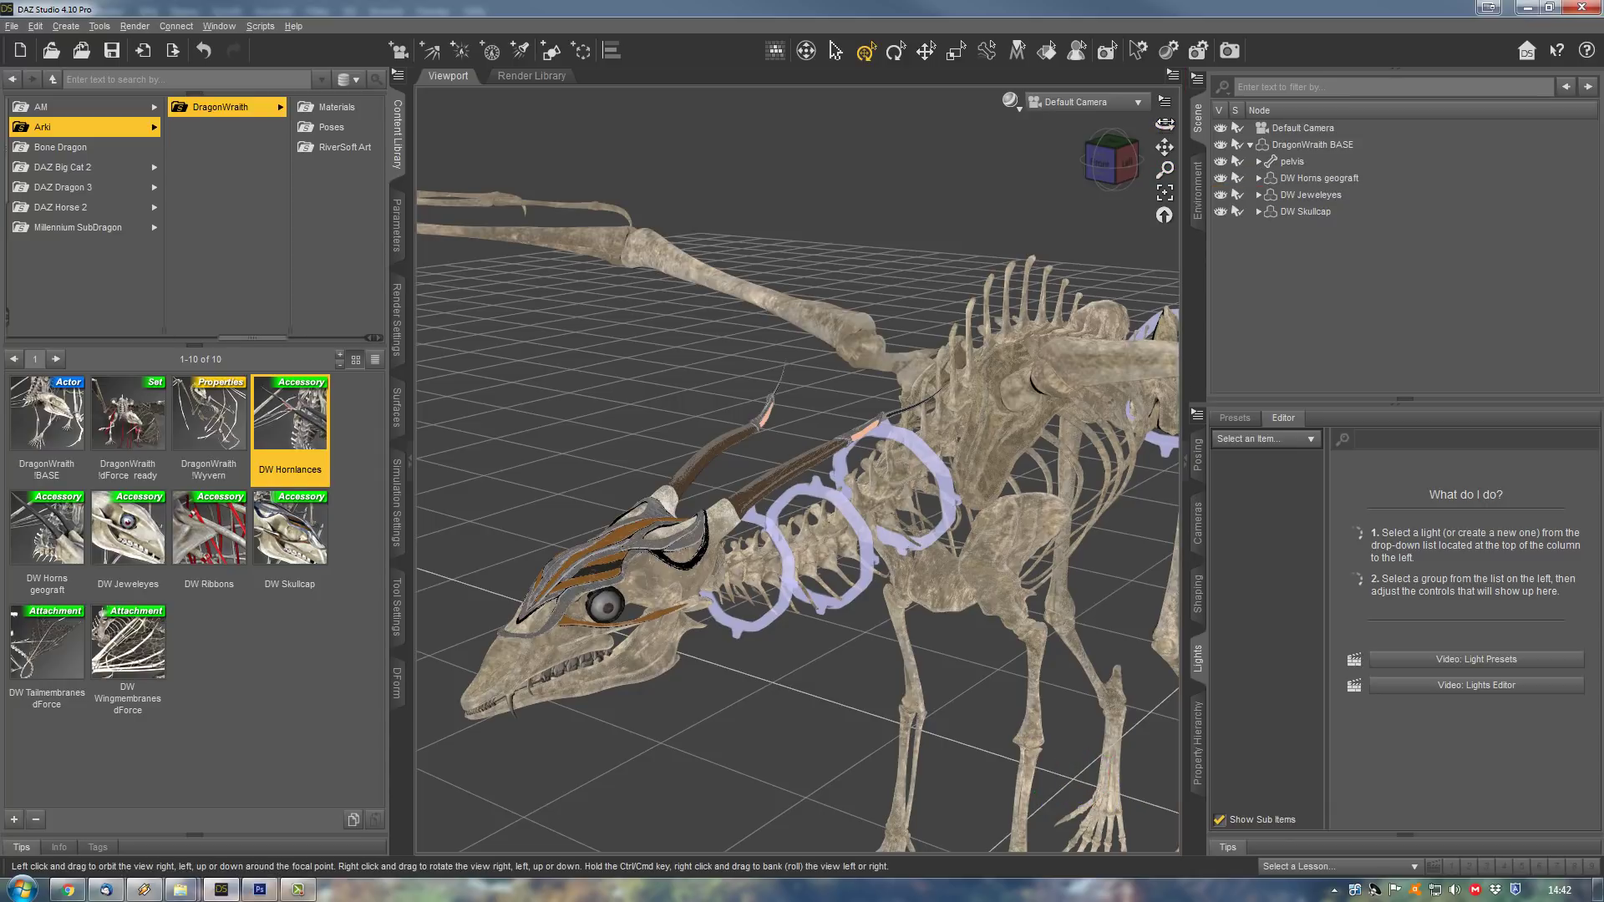
pyautogui.moveTo(1163, 124); pyautogui.dragTo(1181, 126)
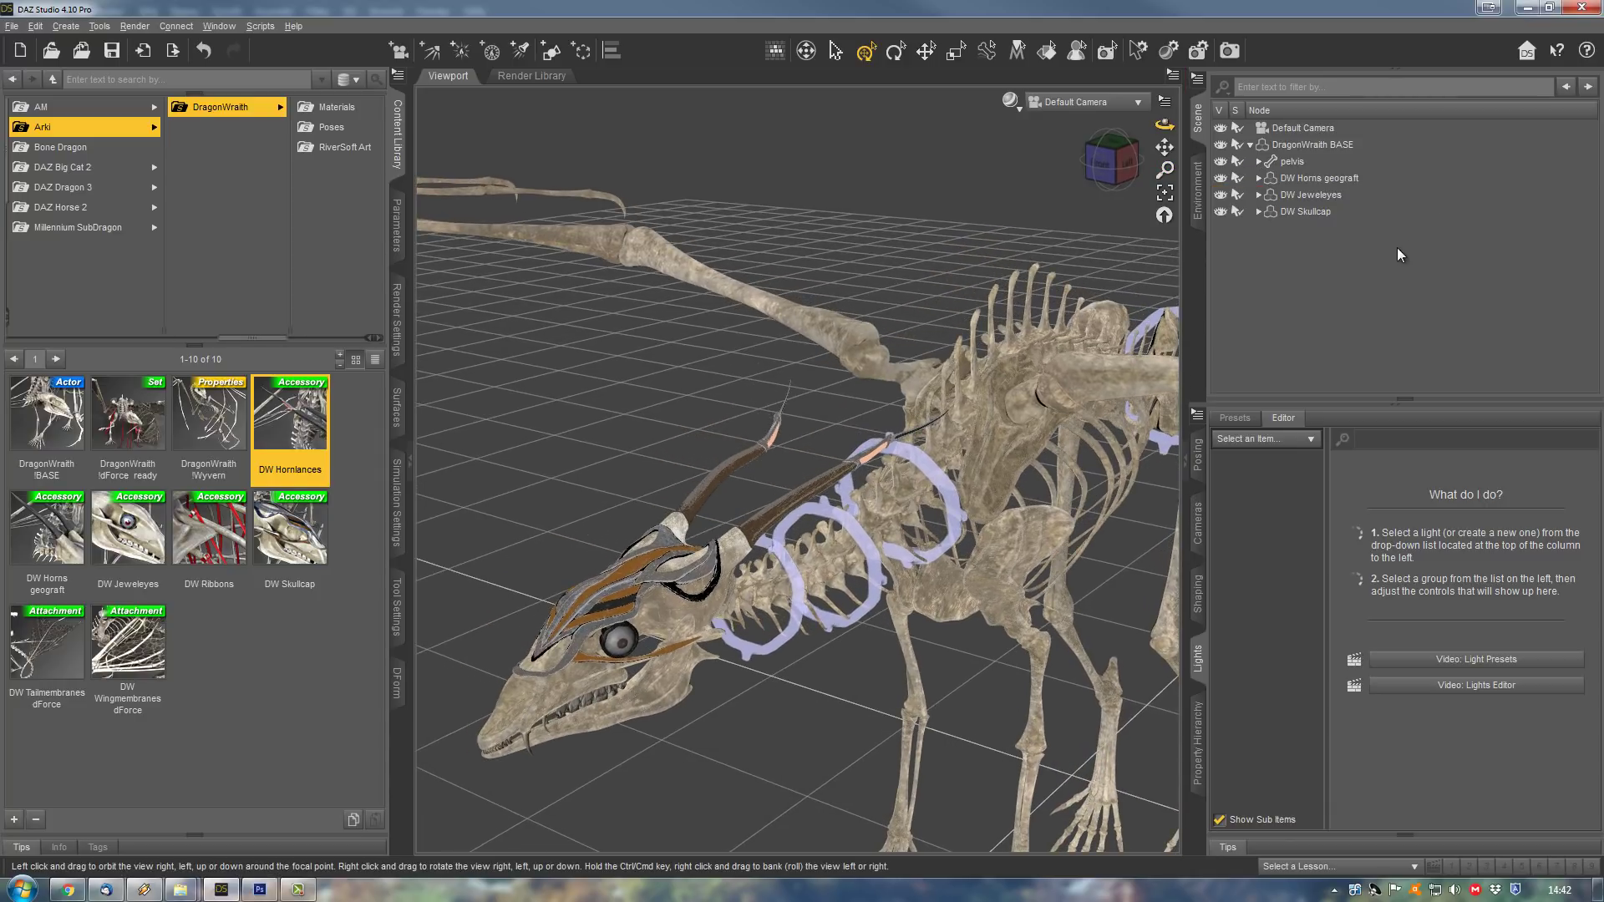
pyautogui.click(1367, 211)
pyautogui.keyDown('shift'); pyautogui.click(1340, 177); pyautogui.keyUp('shift')
pyautogui.press('Delete')
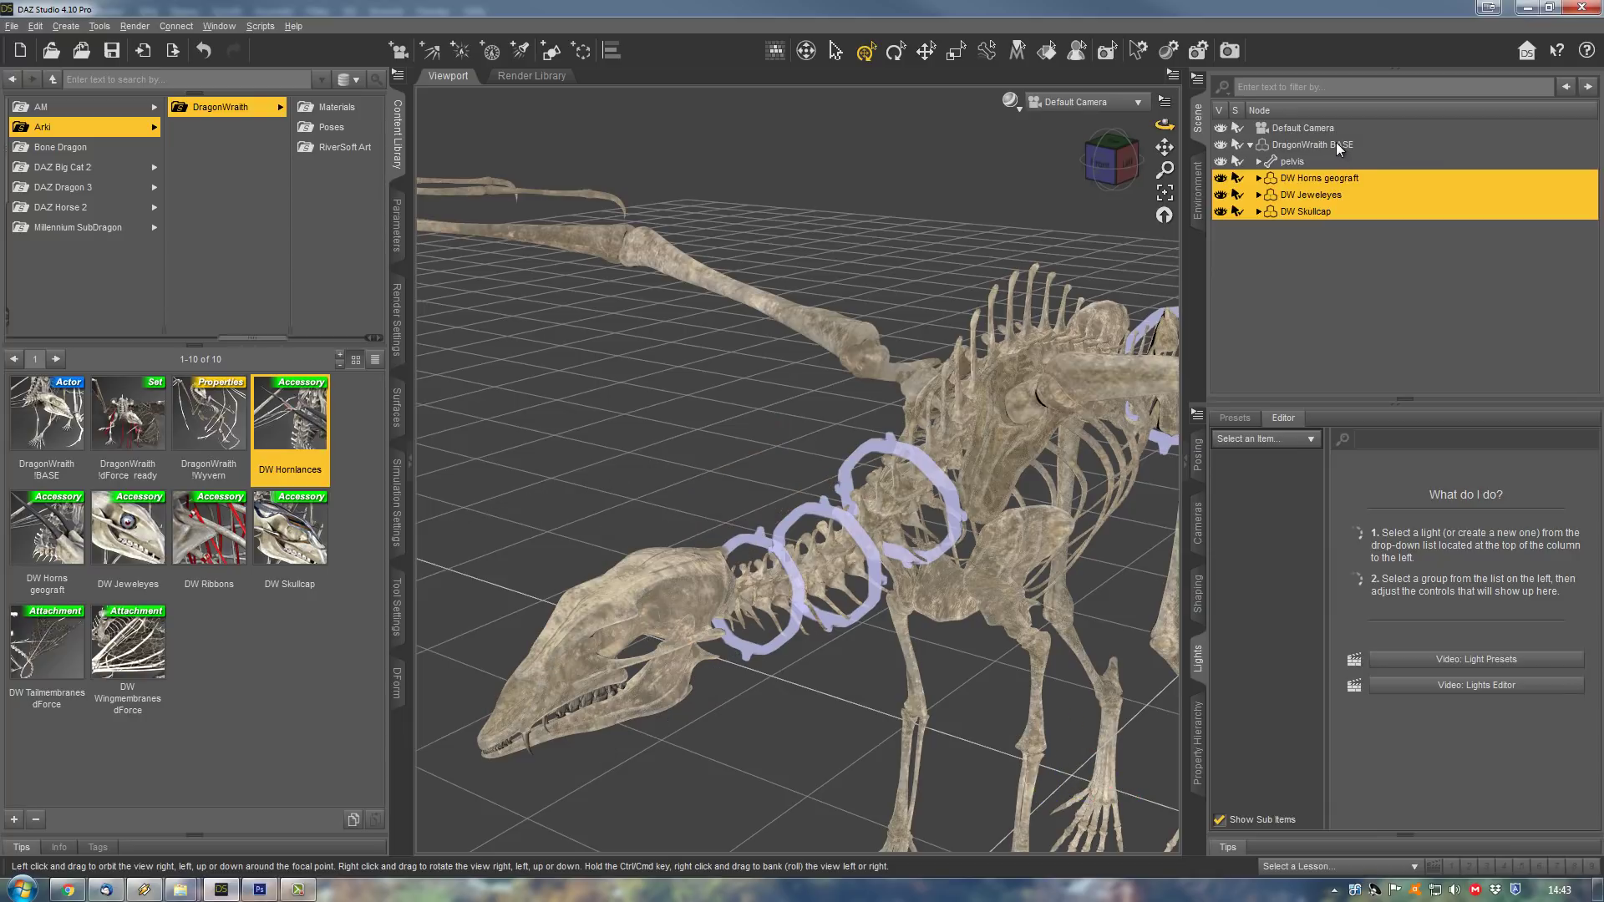
# - Add DW Ribbons, DW Tailmembranes dForce and DW Wingmembranes dForce to the DragonWraith BASE figure
pyautogui.click(206, 536)
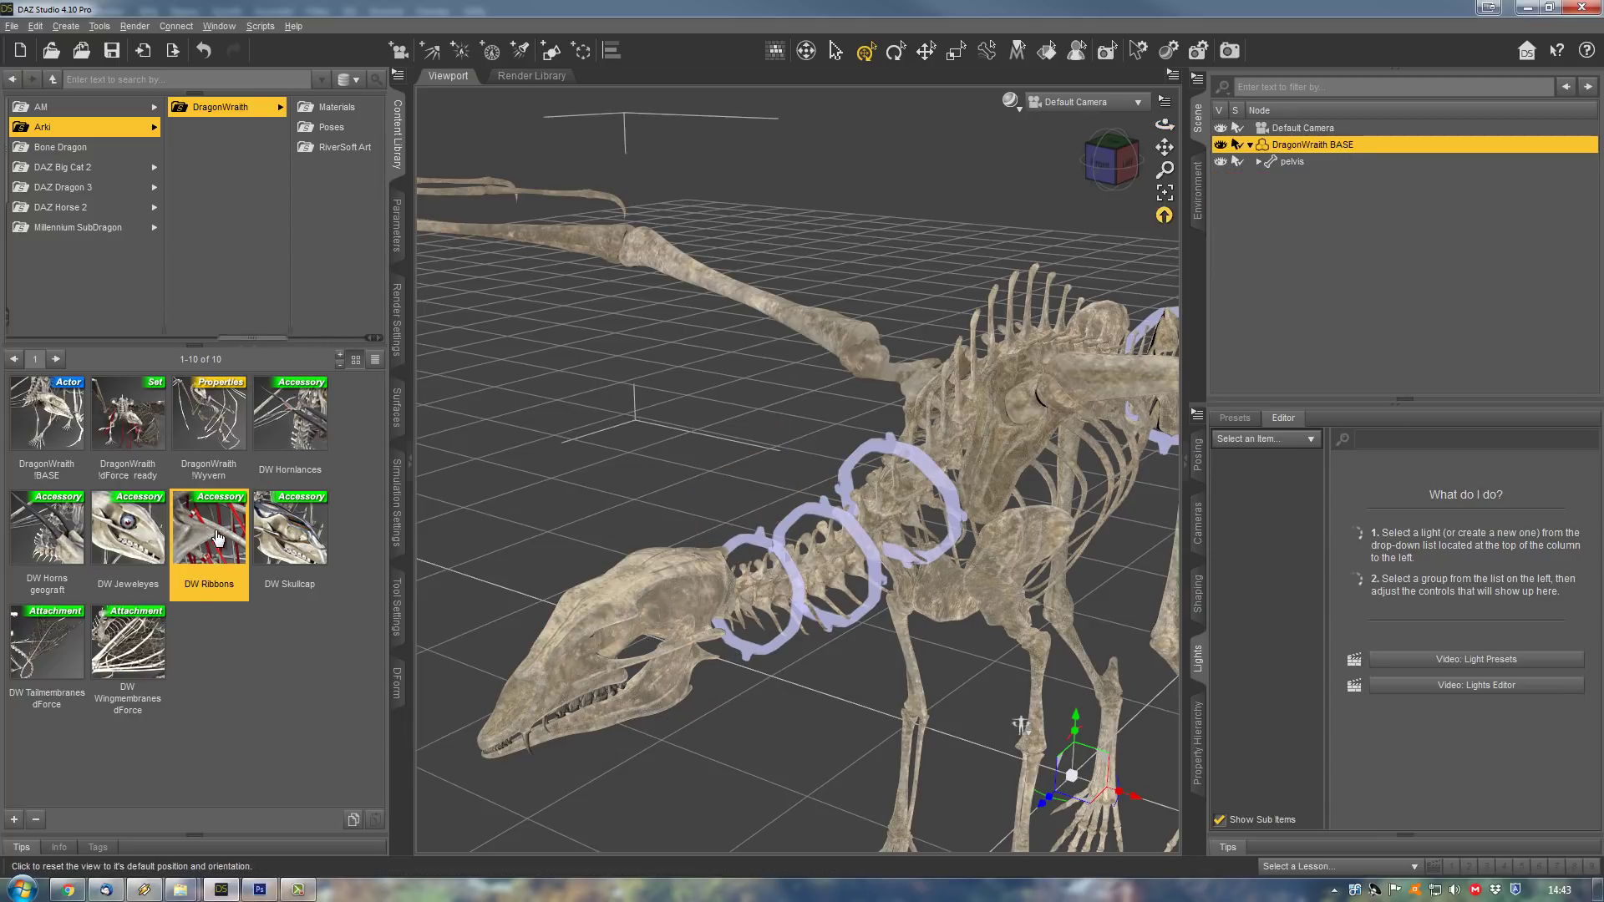
pyautogui.doubleClick(224, 543)
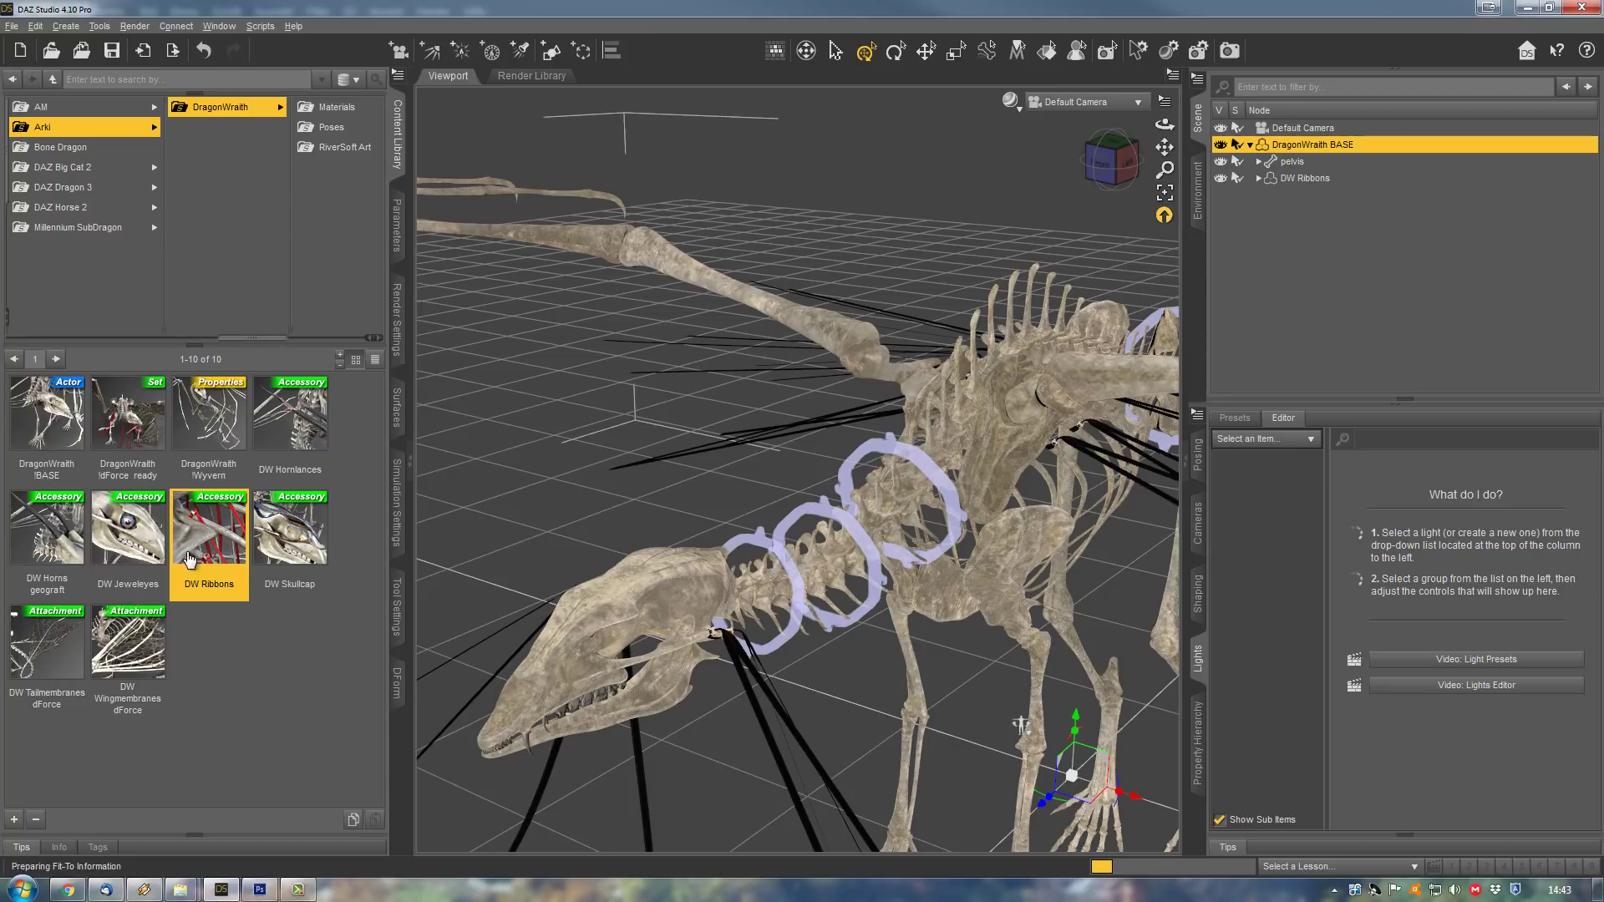
pyautogui.click(49, 654)
pyautogui.doubleClick(48, 654)
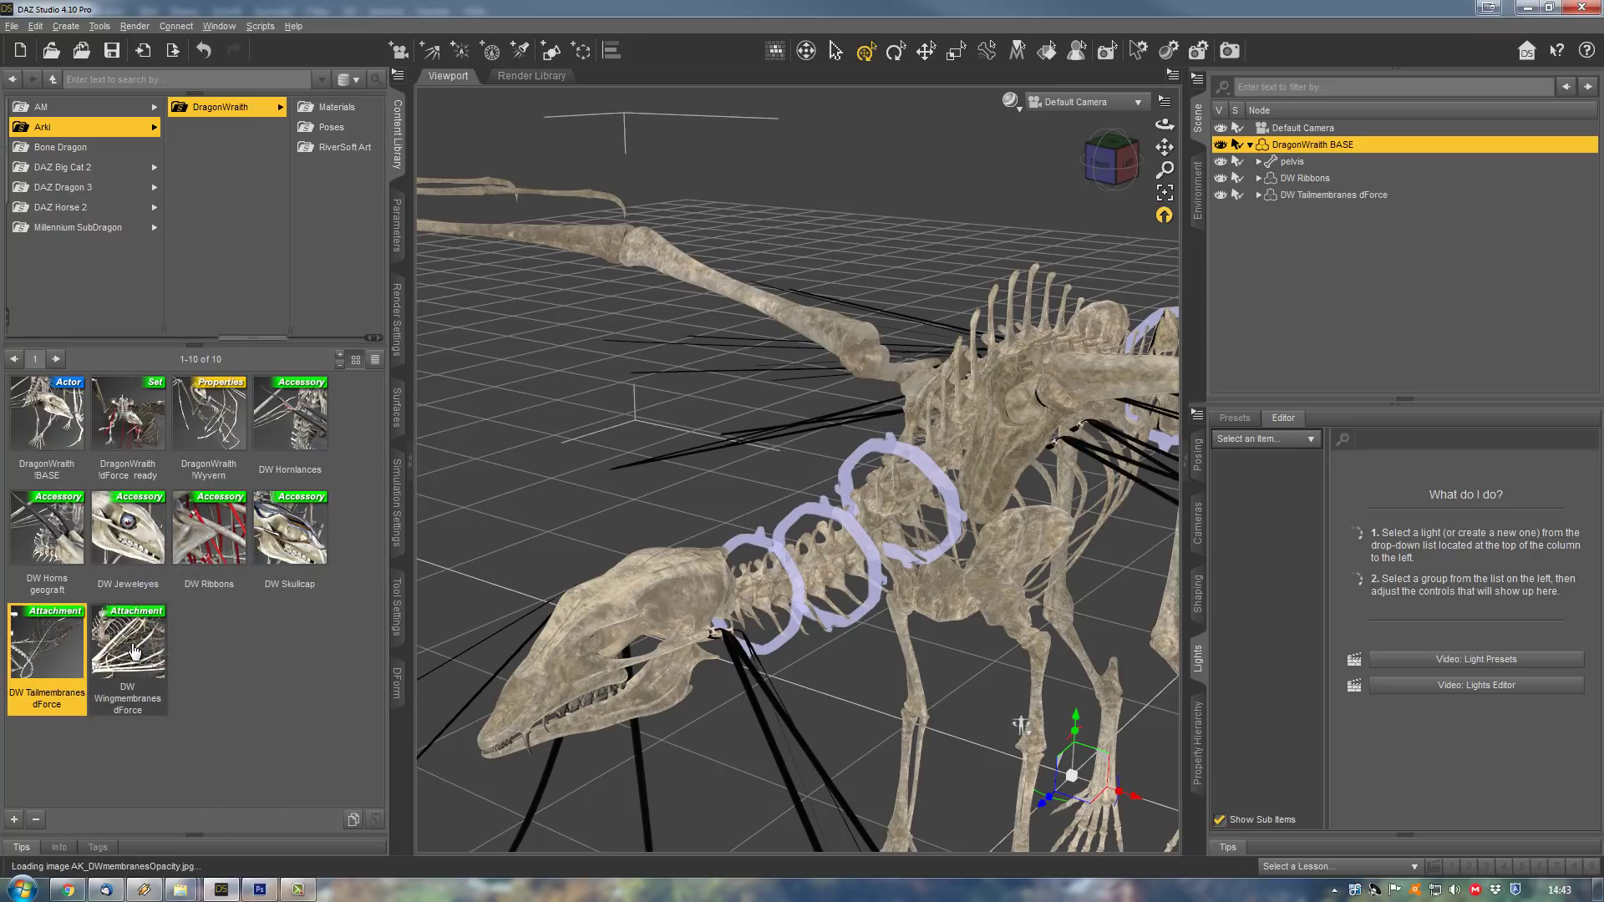
pyautogui.doubleClick(134, 651)
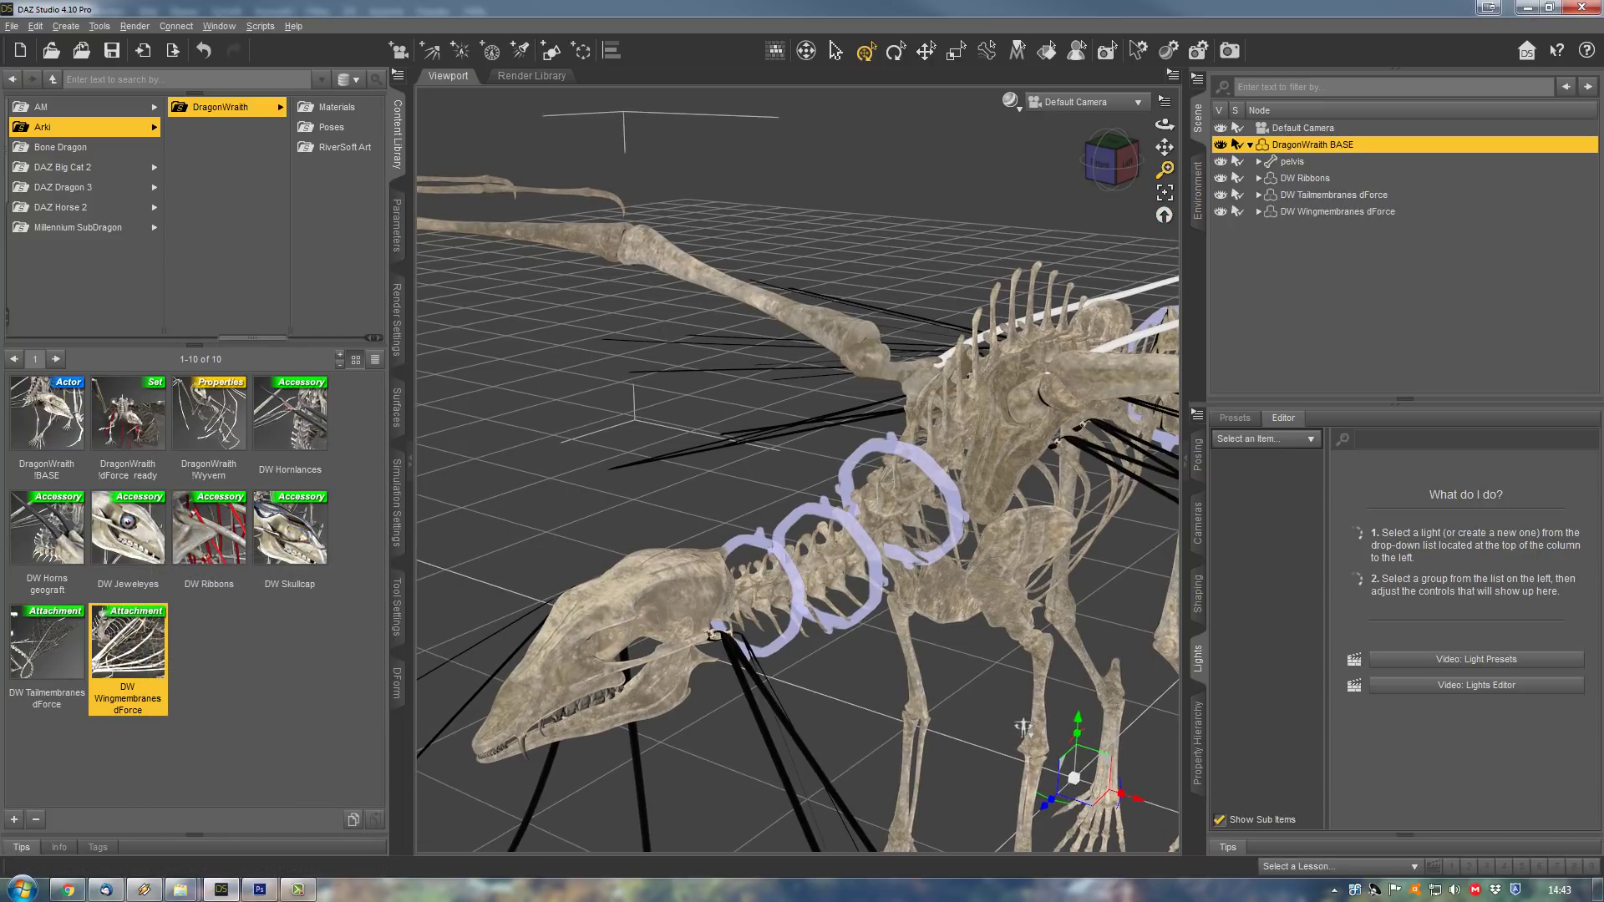
# - Select the DW Tailmembranes and DW Wingmembranes dForce items and apply the Iray Base Material Tailmembranes preset
pyautogui.moveTo(1164, 124)
pyautogui.mouseDown()
pyautogui.moveTo(1187, 134)
pyautogui.moveTo(1157, 144)
pyautogui.mouseUp()
pyautogui.moveTo(877, 675); pyautogui.dragTo(711, 702)
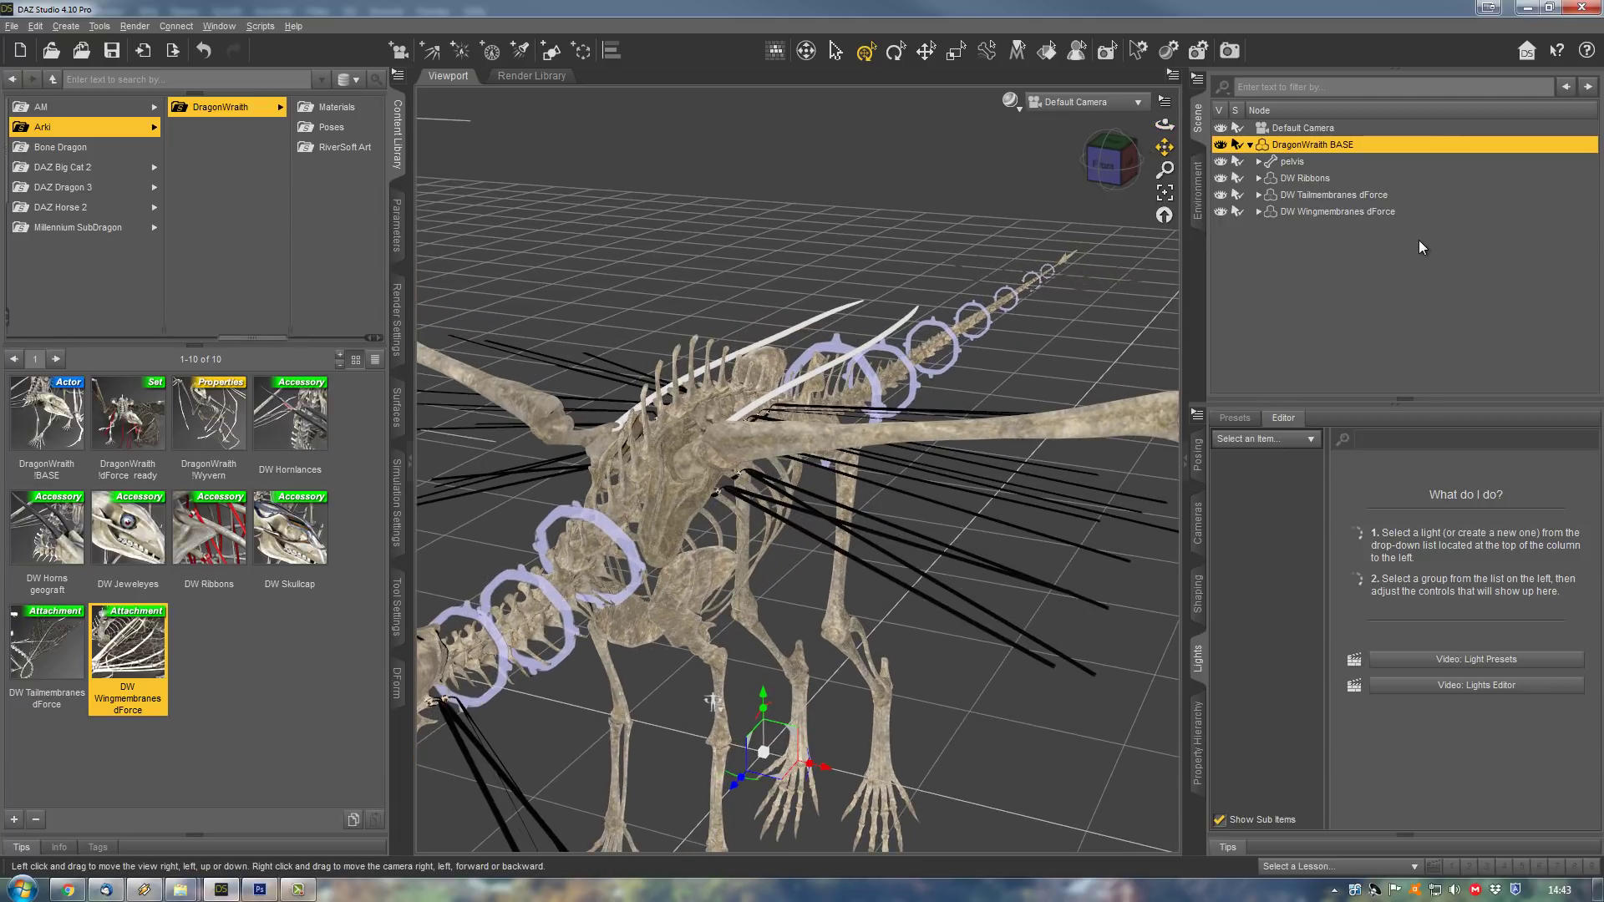
pyautogui.click(1395, 212)
pyautogui.keyDown('ctrl'); pyautogui.click(1378, 195); pyautogui.keyUp('ctrl')
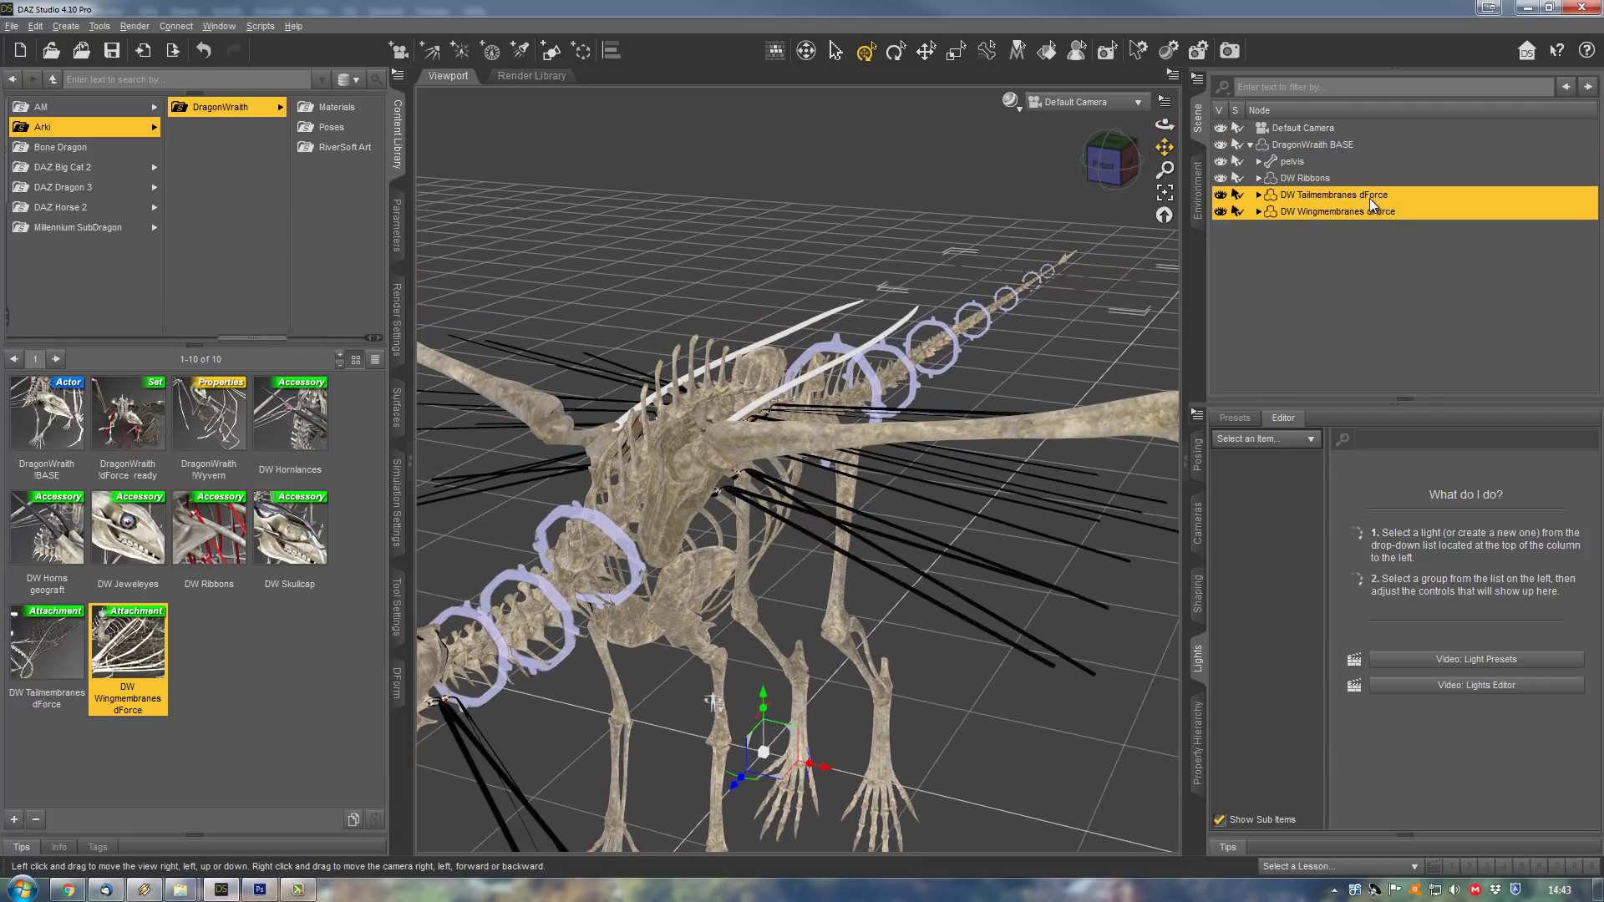
pyautogui.click(340, 118)
pyautogui.click(334, 109)
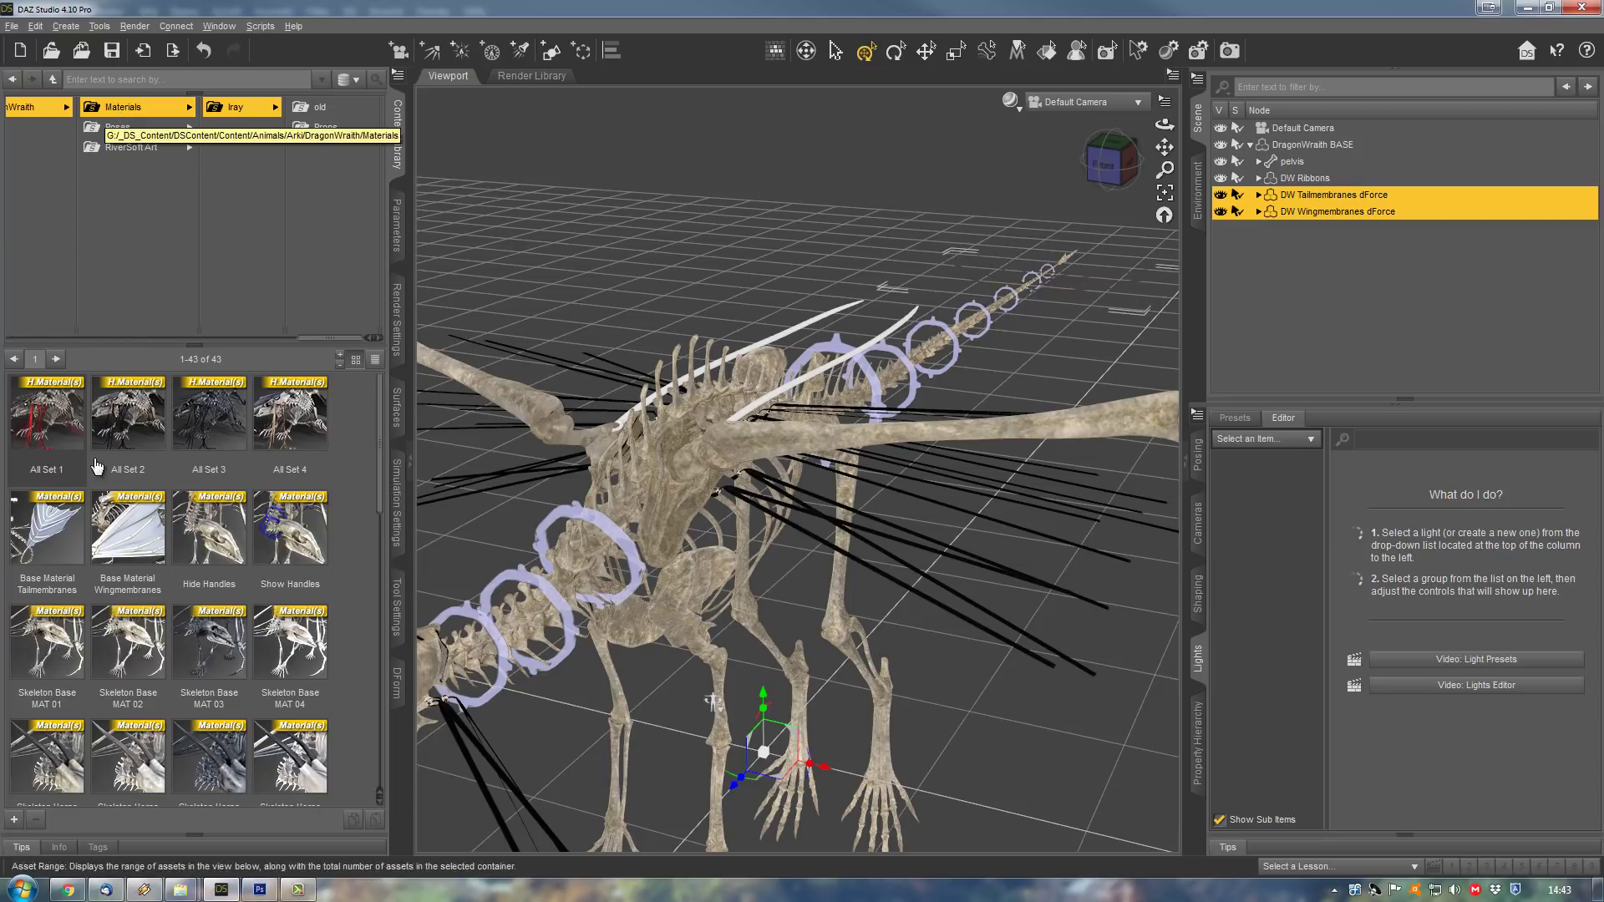
pyautogui.moveTo(141, 533)
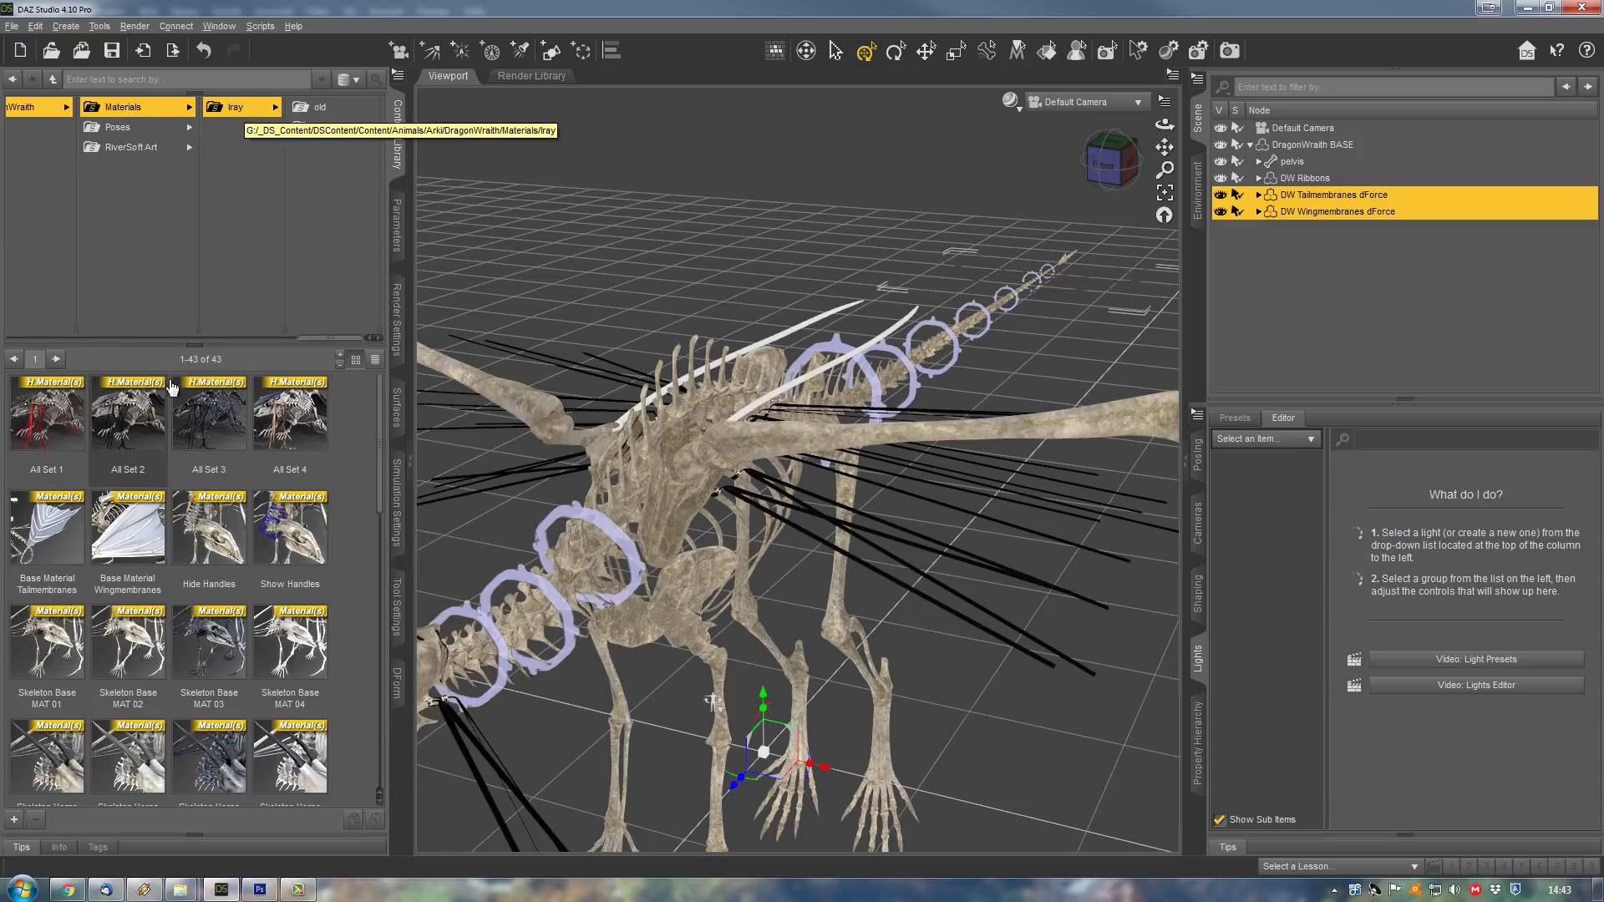
pyautogui.doubleClick(67, 527)
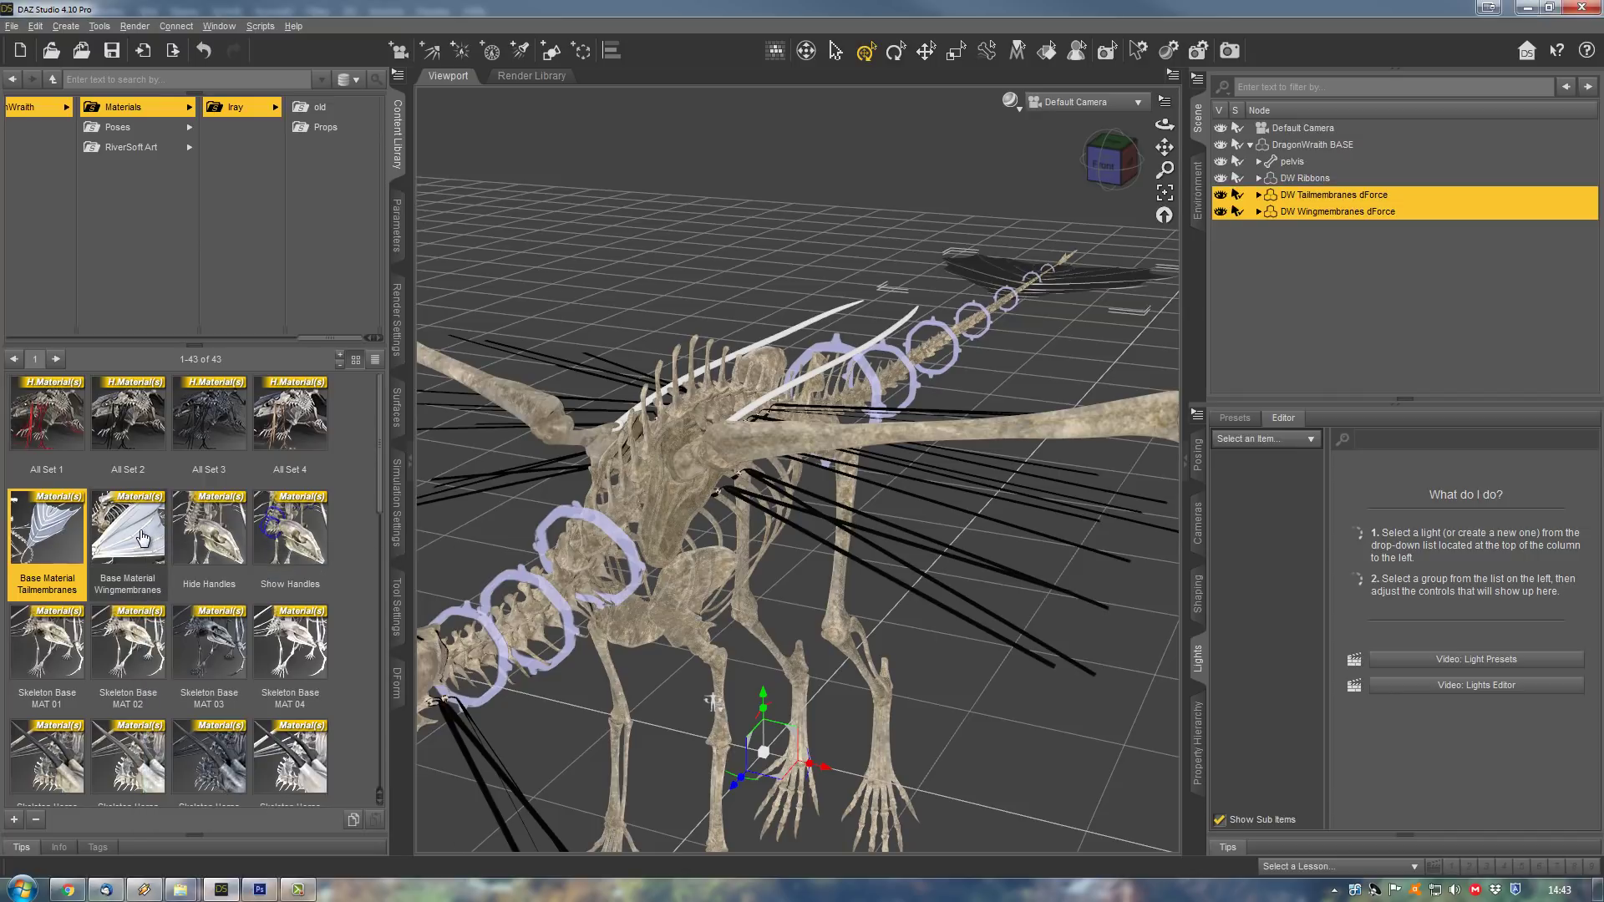
# - Apply the Base Material Wingmembranes preset to the selected membrane items and inspect the whole dragon
pyautogui.doubleClick(134, 533)
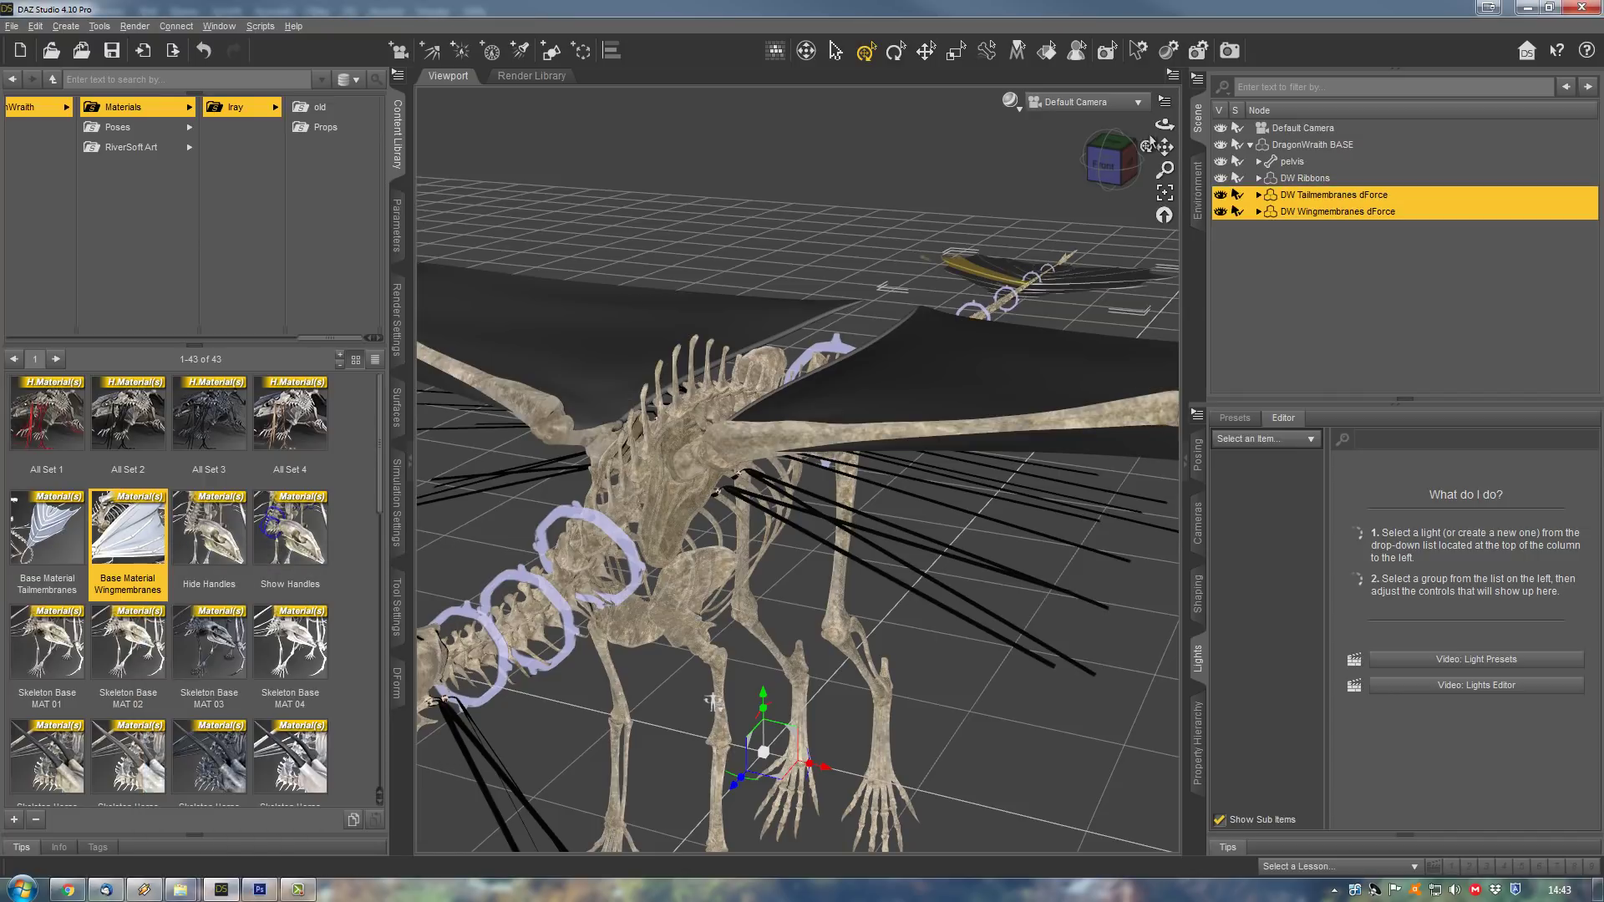
pyautogui.moveTo(1163, 124); pyautogui.dragTo(1163, 167)
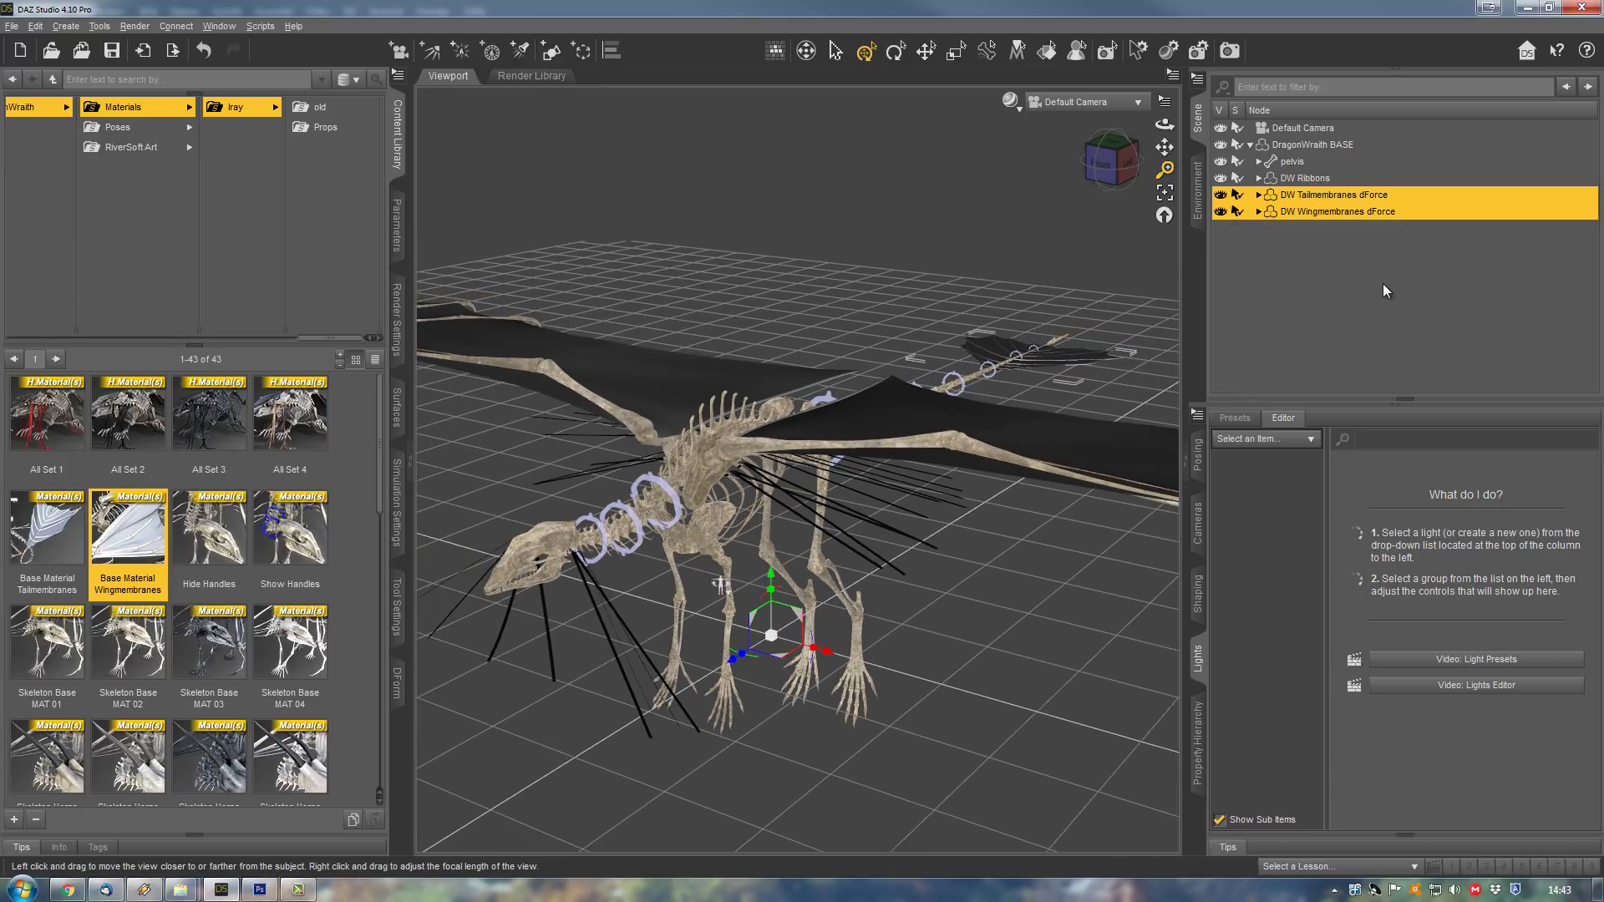
# - Delete the DragonWraith BASE figure together with its ribbons, tail membranes and wing membranes
pyautogui.click(1463, 269)
pyautogui.click(1370, 211)
pyautogui.keyDown('shift'); pyautogui.click(1341, 144); pyautogui.keyUp('shift')
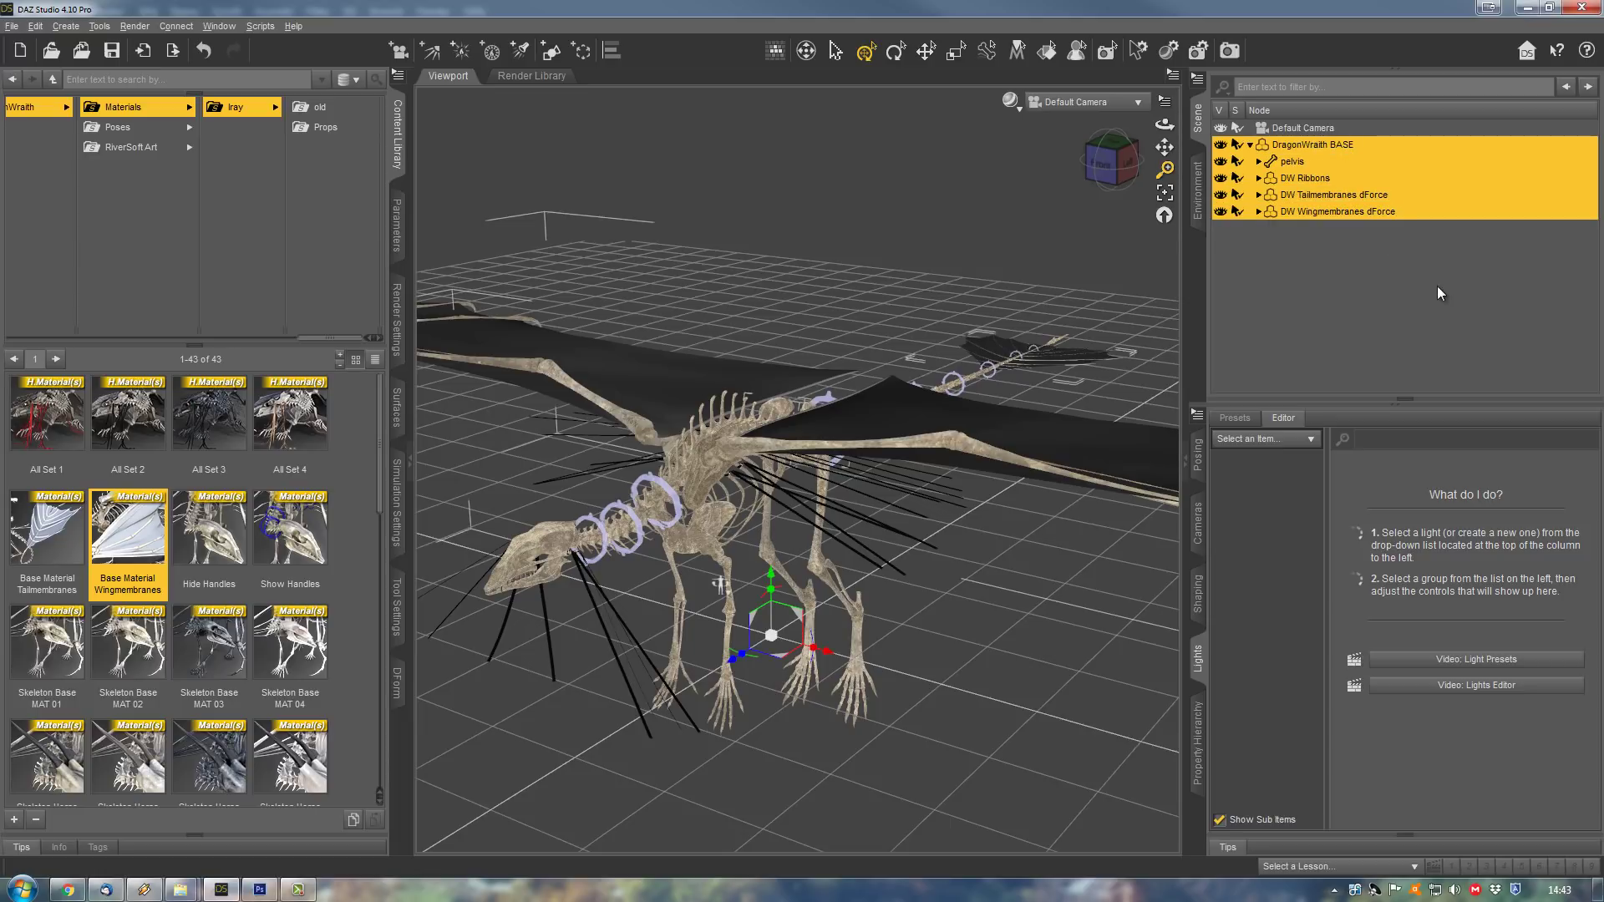
pyautogui.press('Delete')
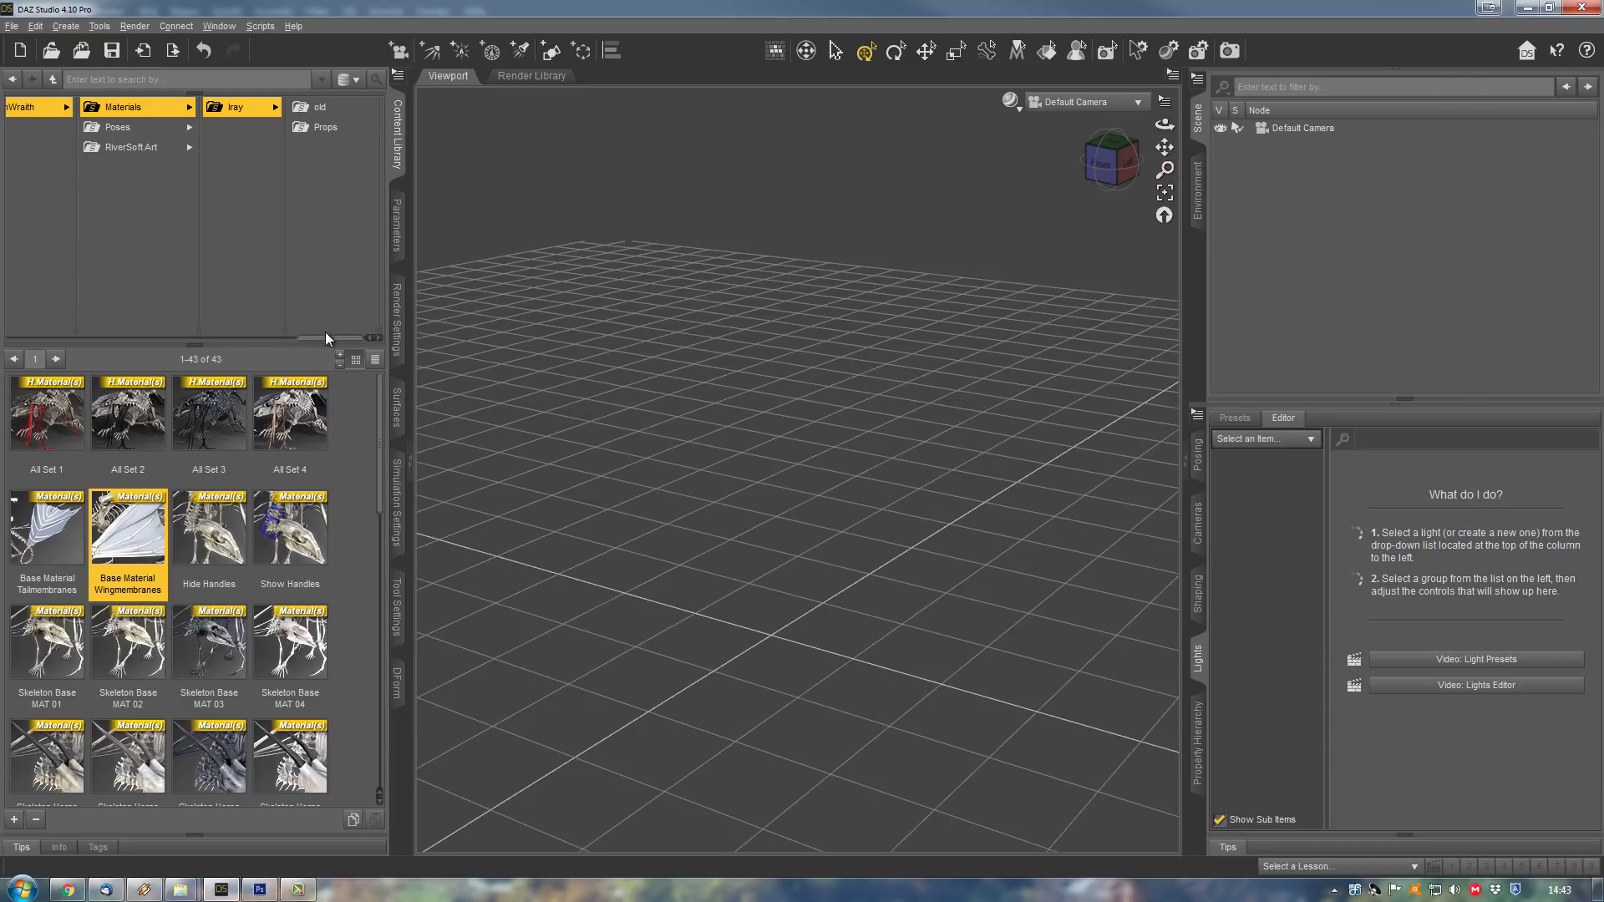
# - Load the DragonWraith !dForce ready set from the DragonWraith folder into the empty scene
pyautogui.hscroll(-5, 192, 109)
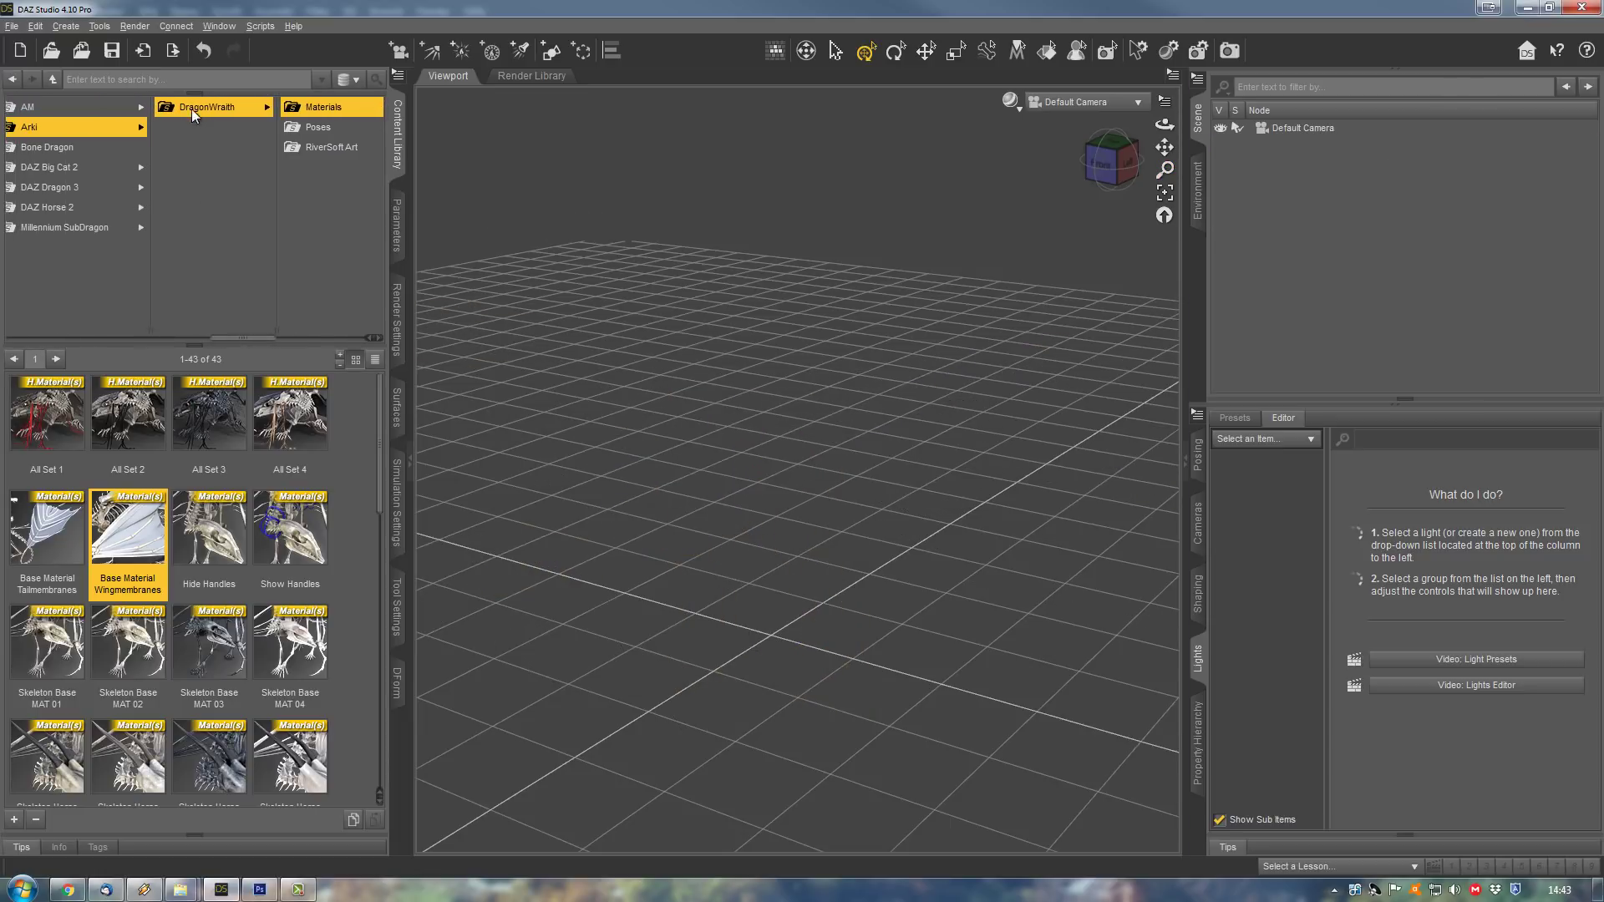
pyautogui.click(212, 107)
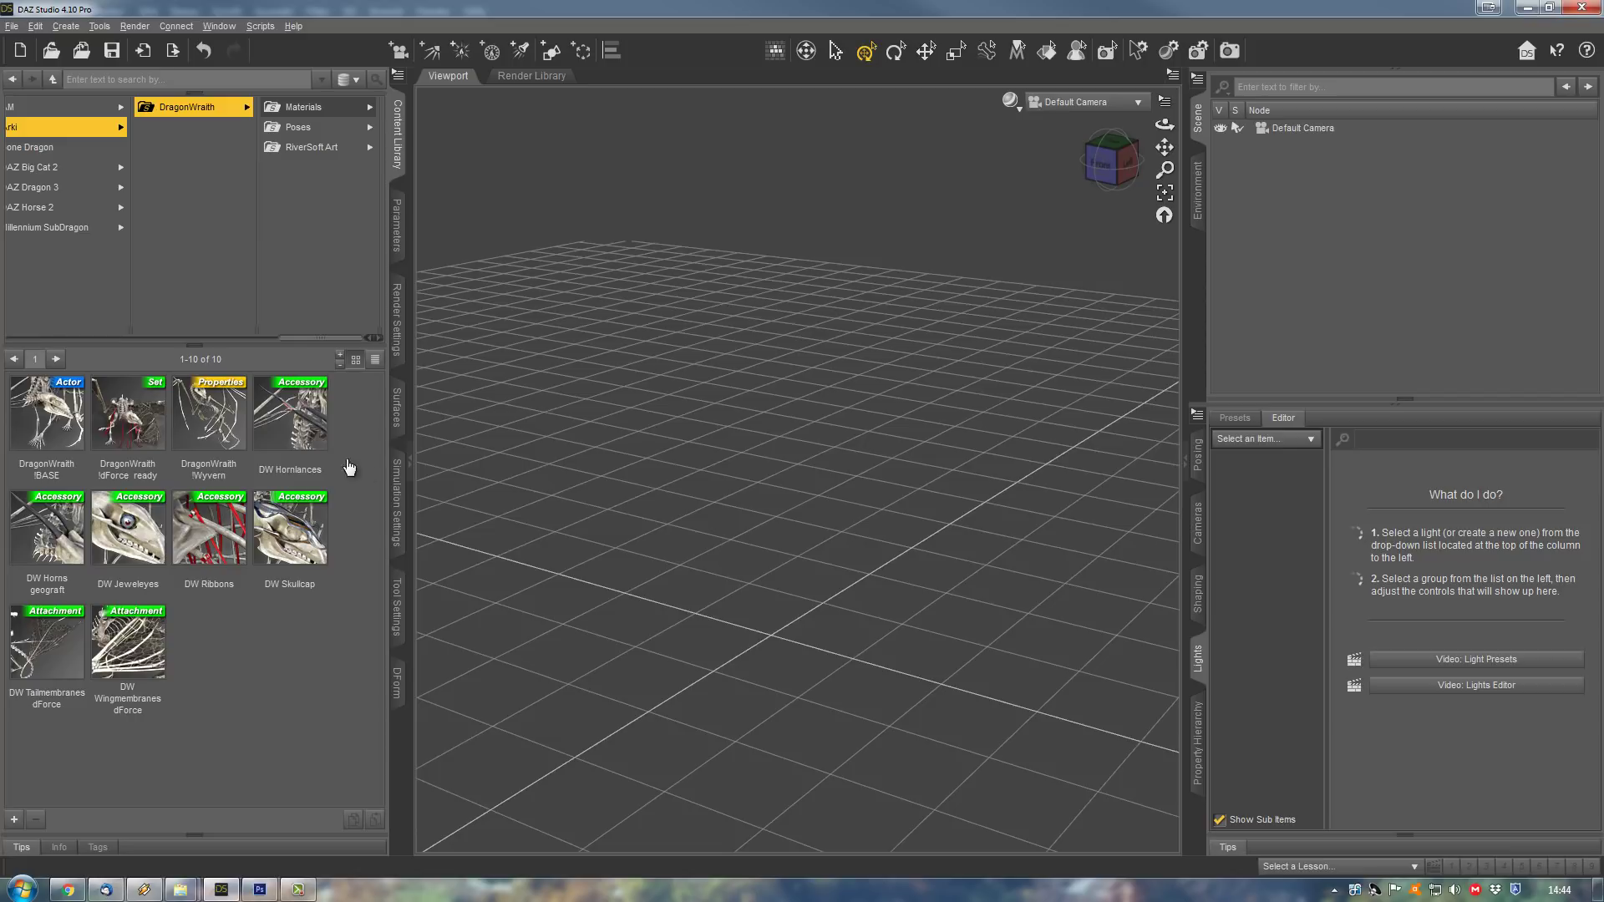
pyautogui.click(138, 431)
pyautogui.doubleClick(136, 430)
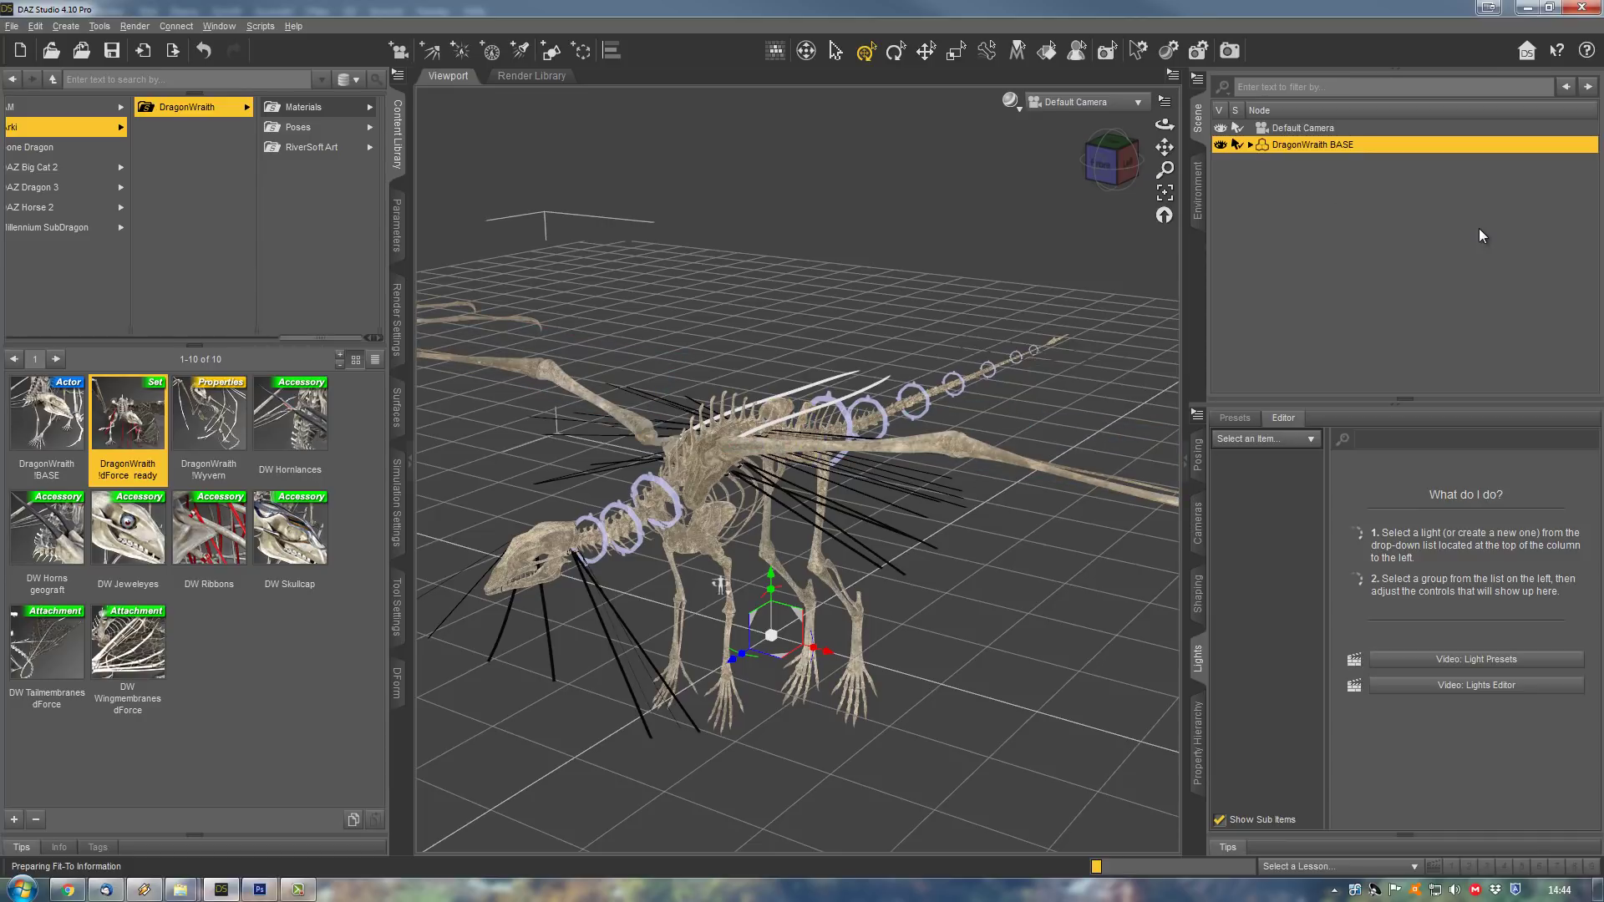
# - Select the DW Wingmembranes and DW Tailmembranes dForce items and apply the Iray Base Material Wingmembranes and Base Material Tailmembranes presets
pyautogui.click(1250, 145)
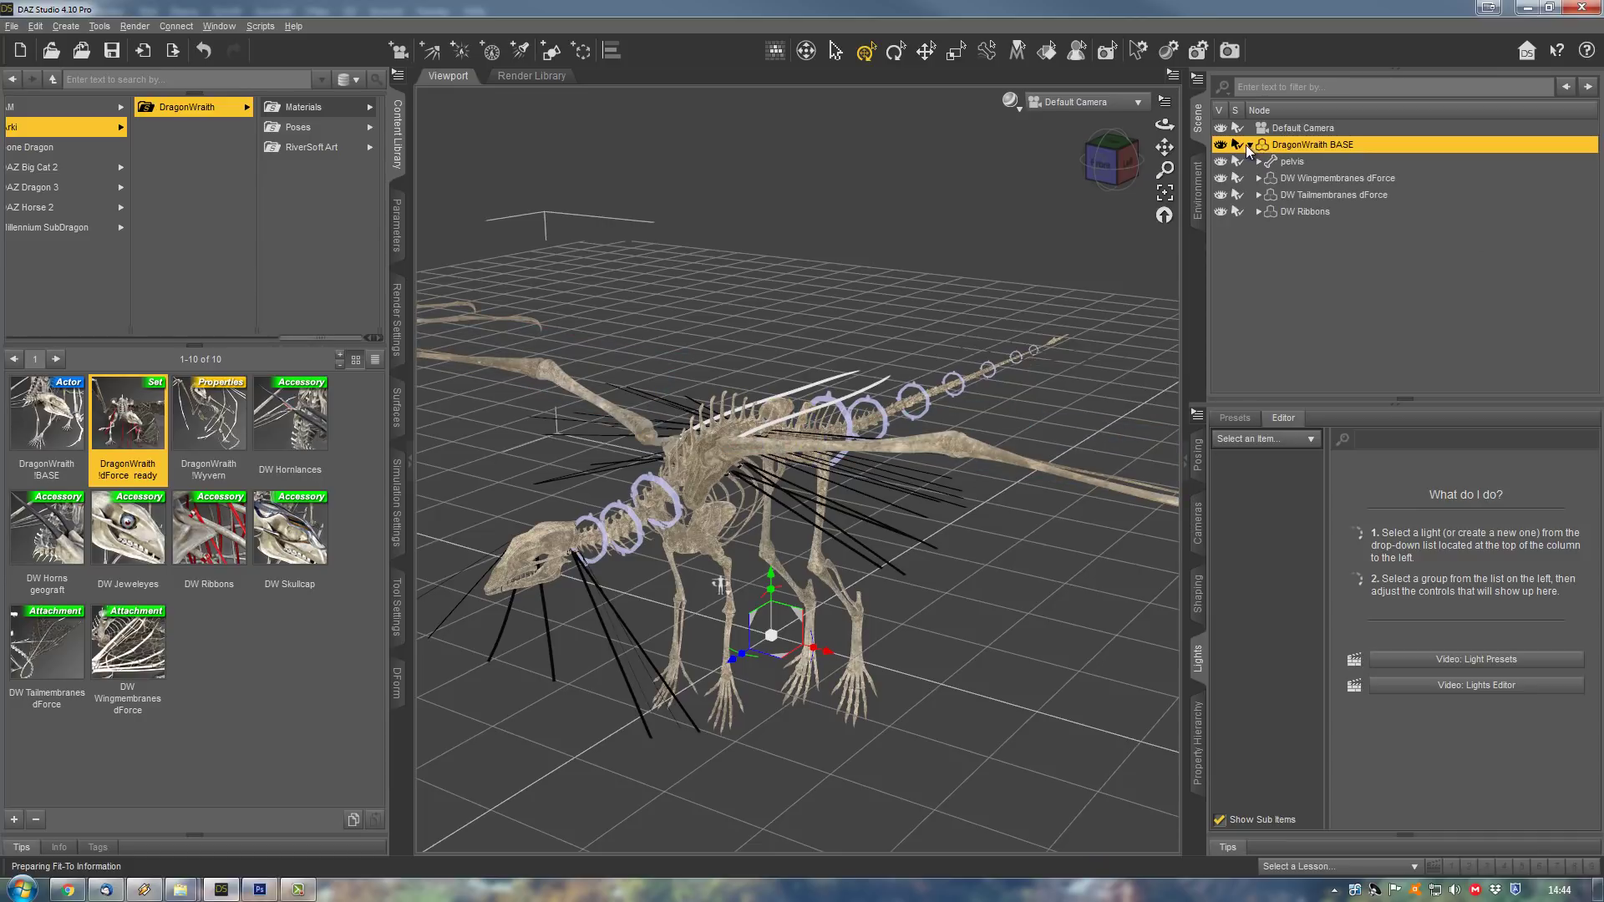
pyautogui.click(1346, 195)
pyautogui.keyDown('ctrl'); pyautogui.click(1376, 177); pyautogui.keyUp('ctrl')
pyautogui.click(303, 108)
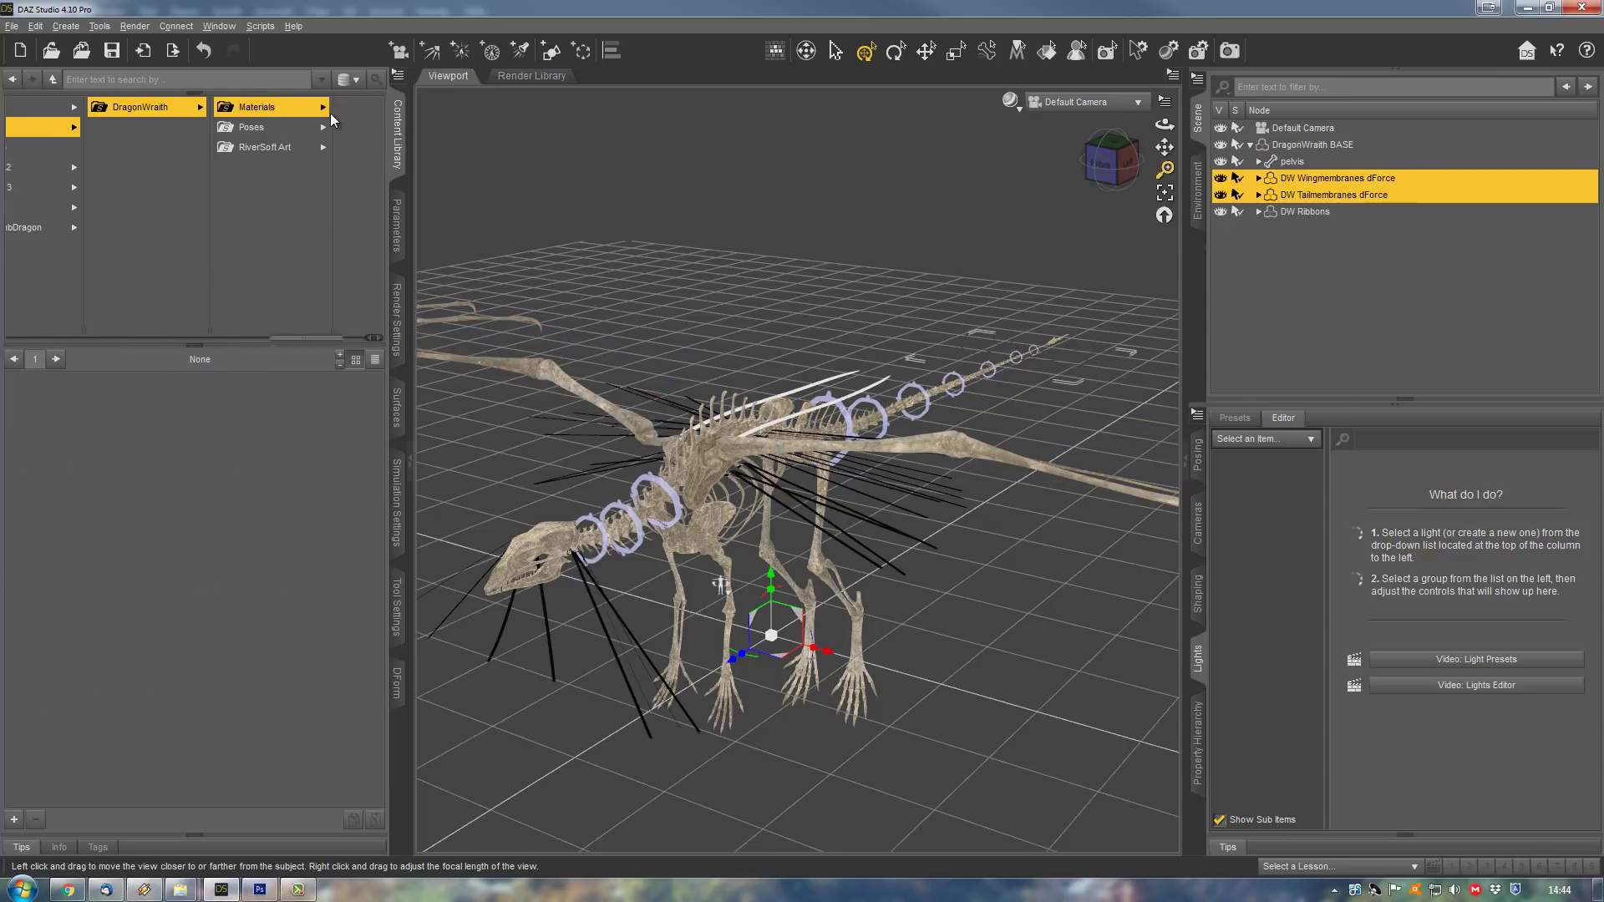
pyautogui.click(329, 112)
pyautogui.click(134, 540)
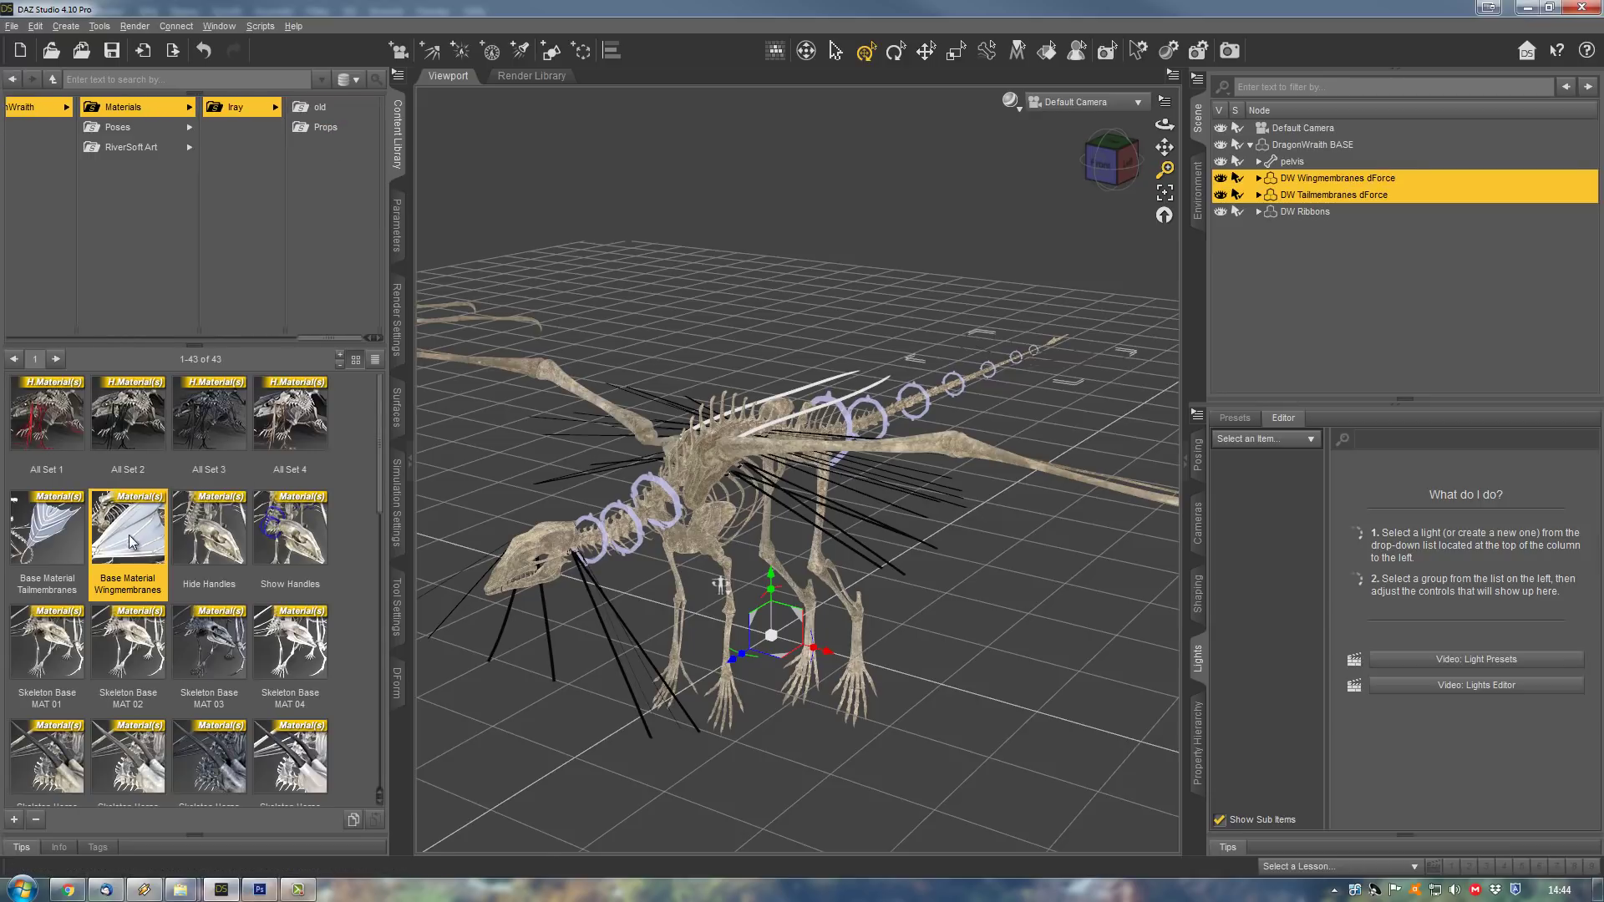
pyautogui.doubleClick(59, 539)
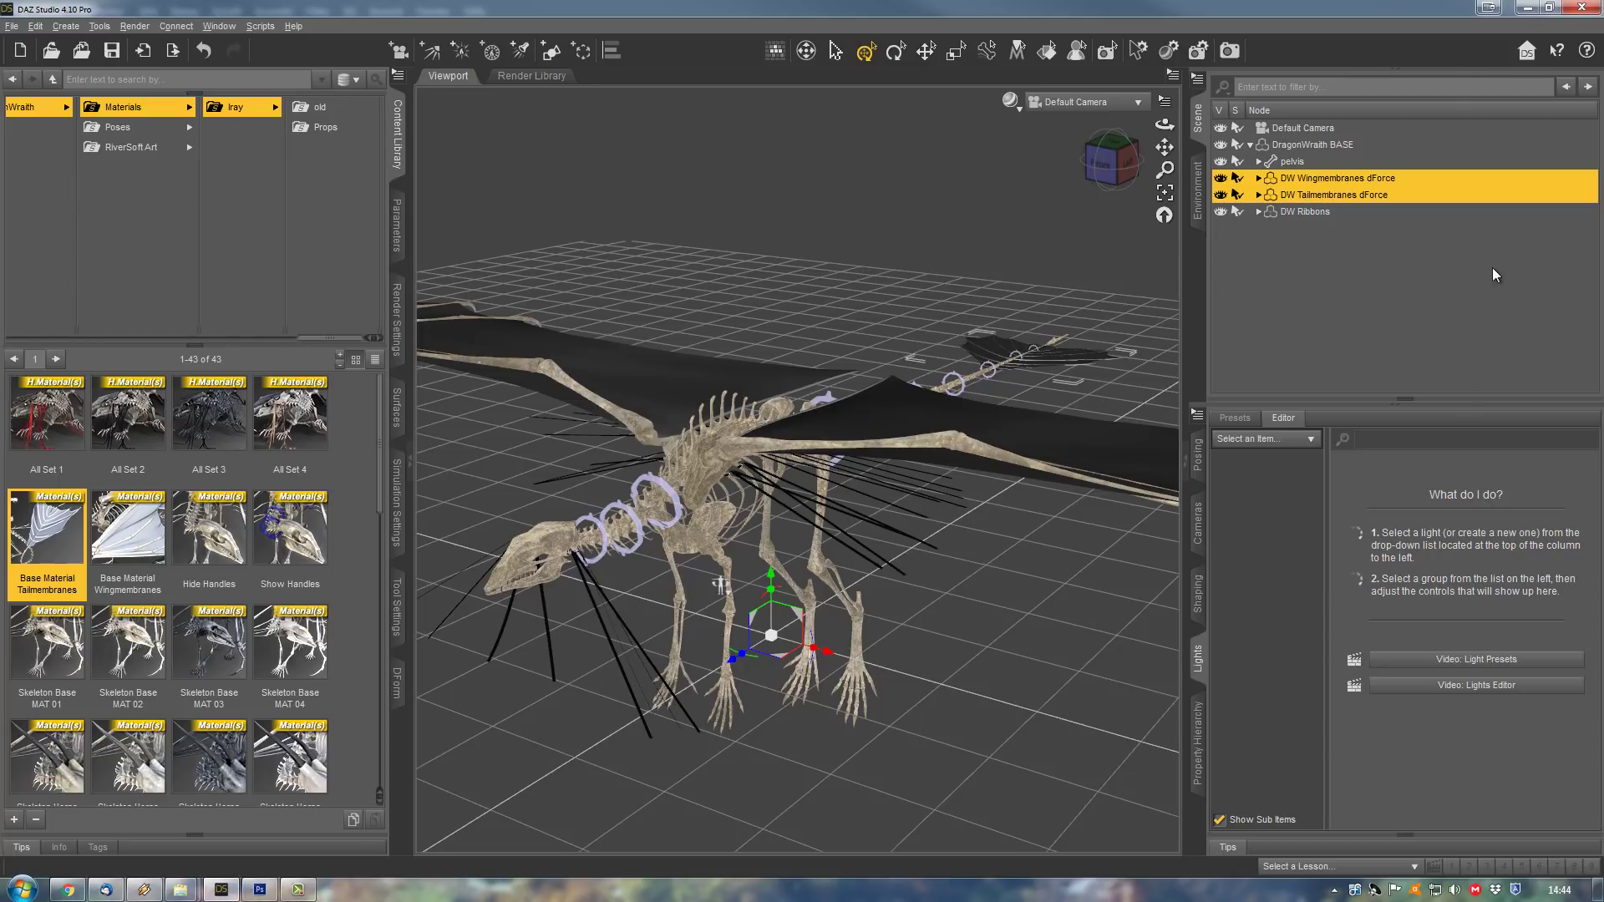
# - Select the neck handles NHandle1, NHandle2 and NHandle3 in turn, and examine NHandle3's parameters and render visibility
pyautogui.click(1326, 142)
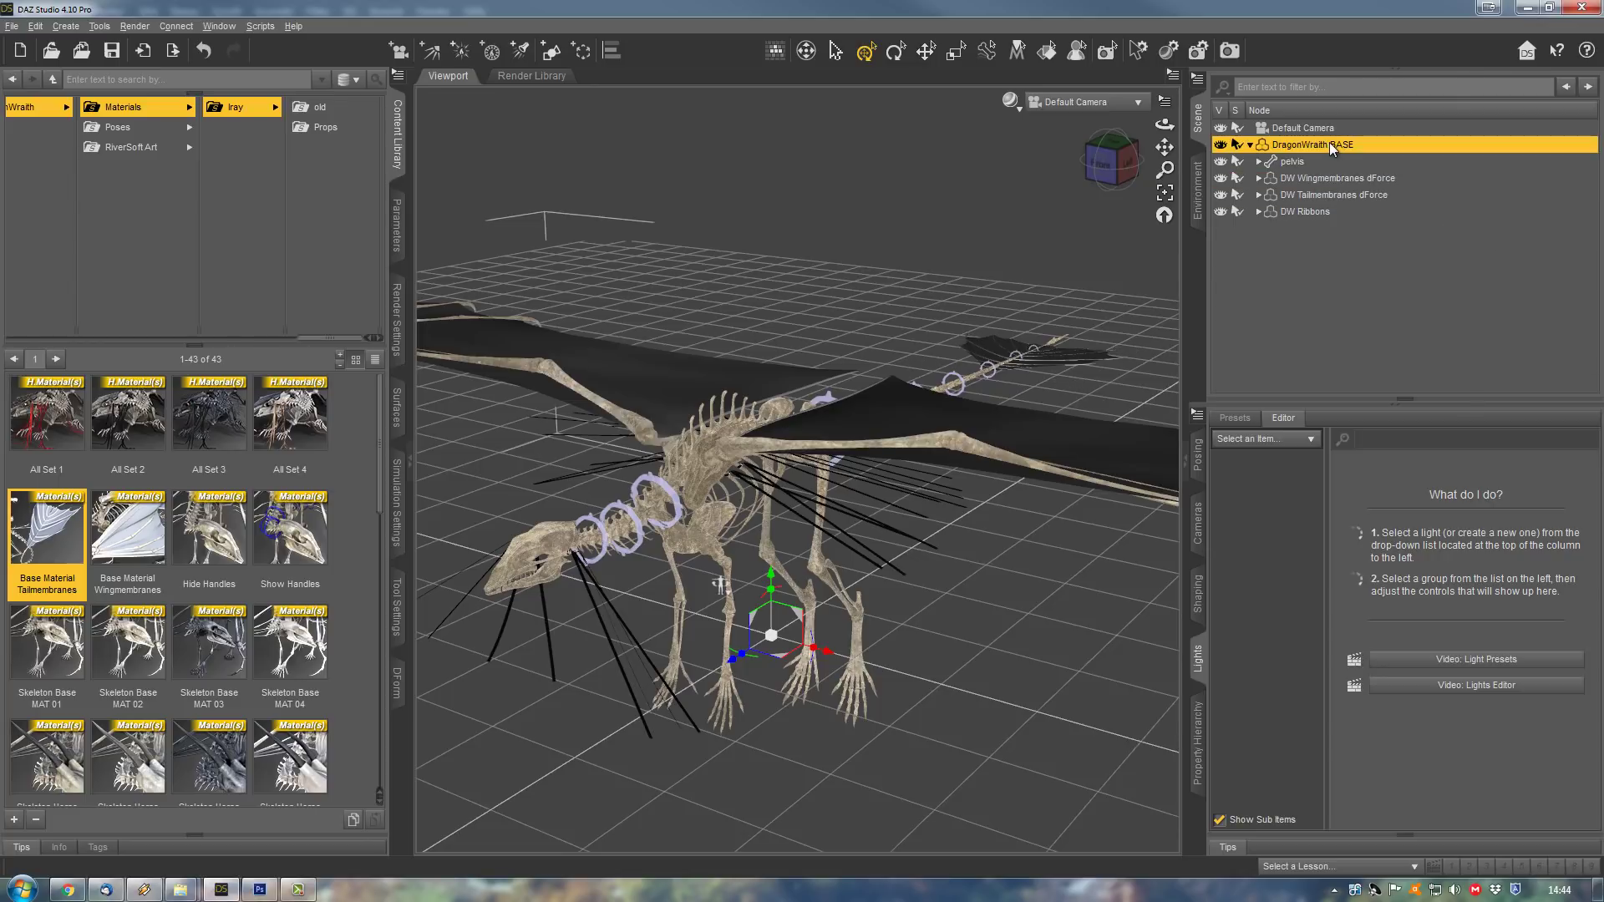
pyautogui.click(651, 490)
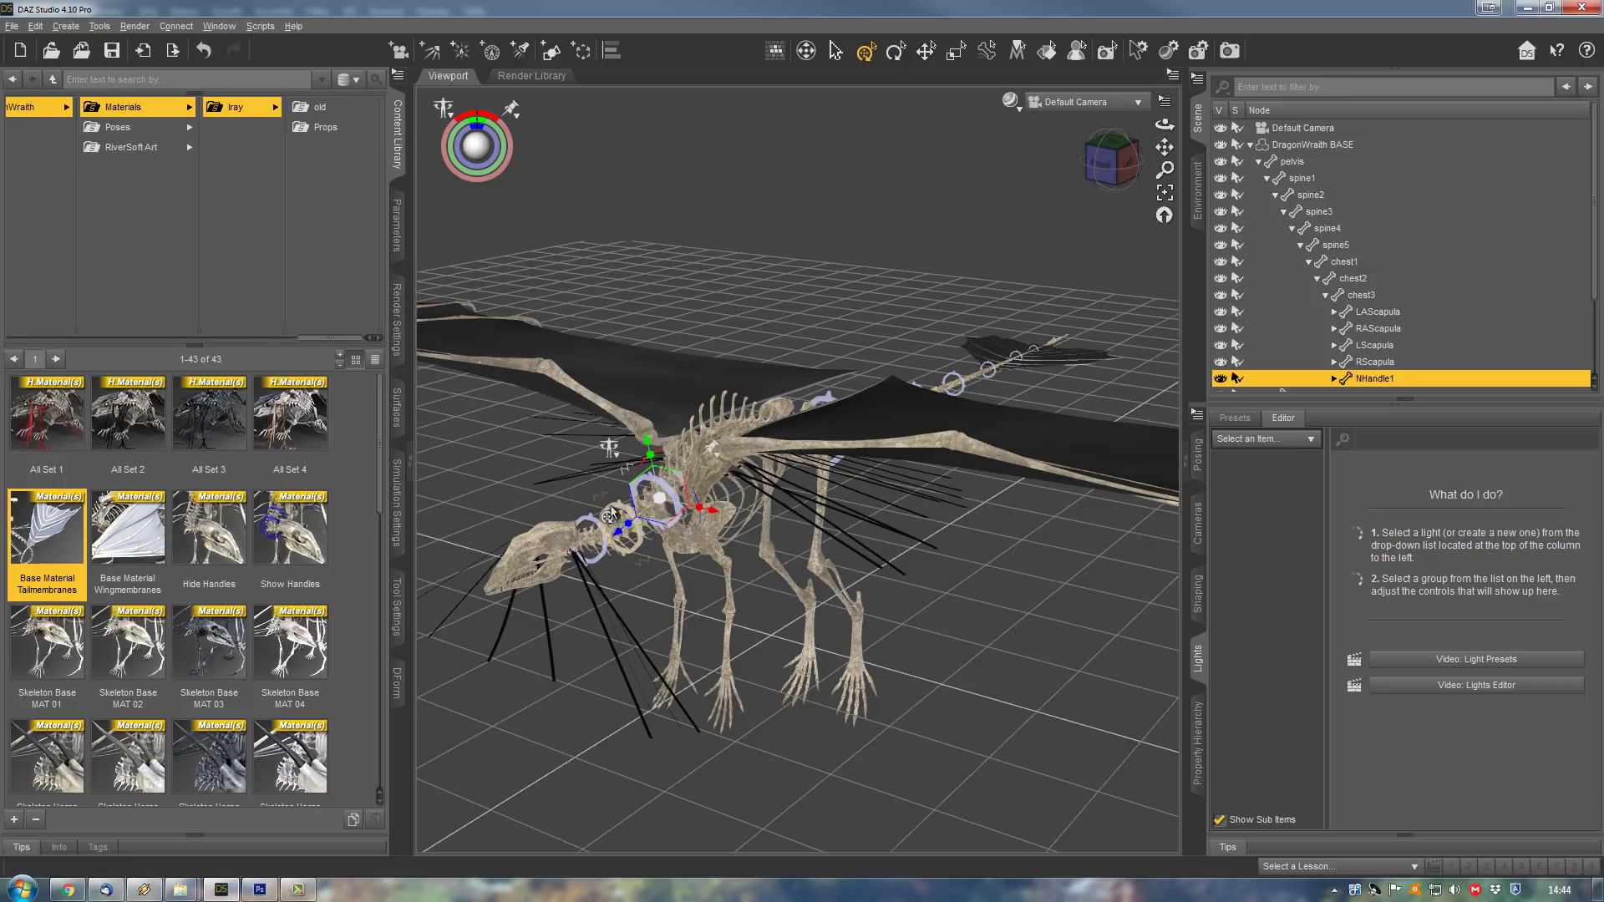
pyautogui.click(586, 526)
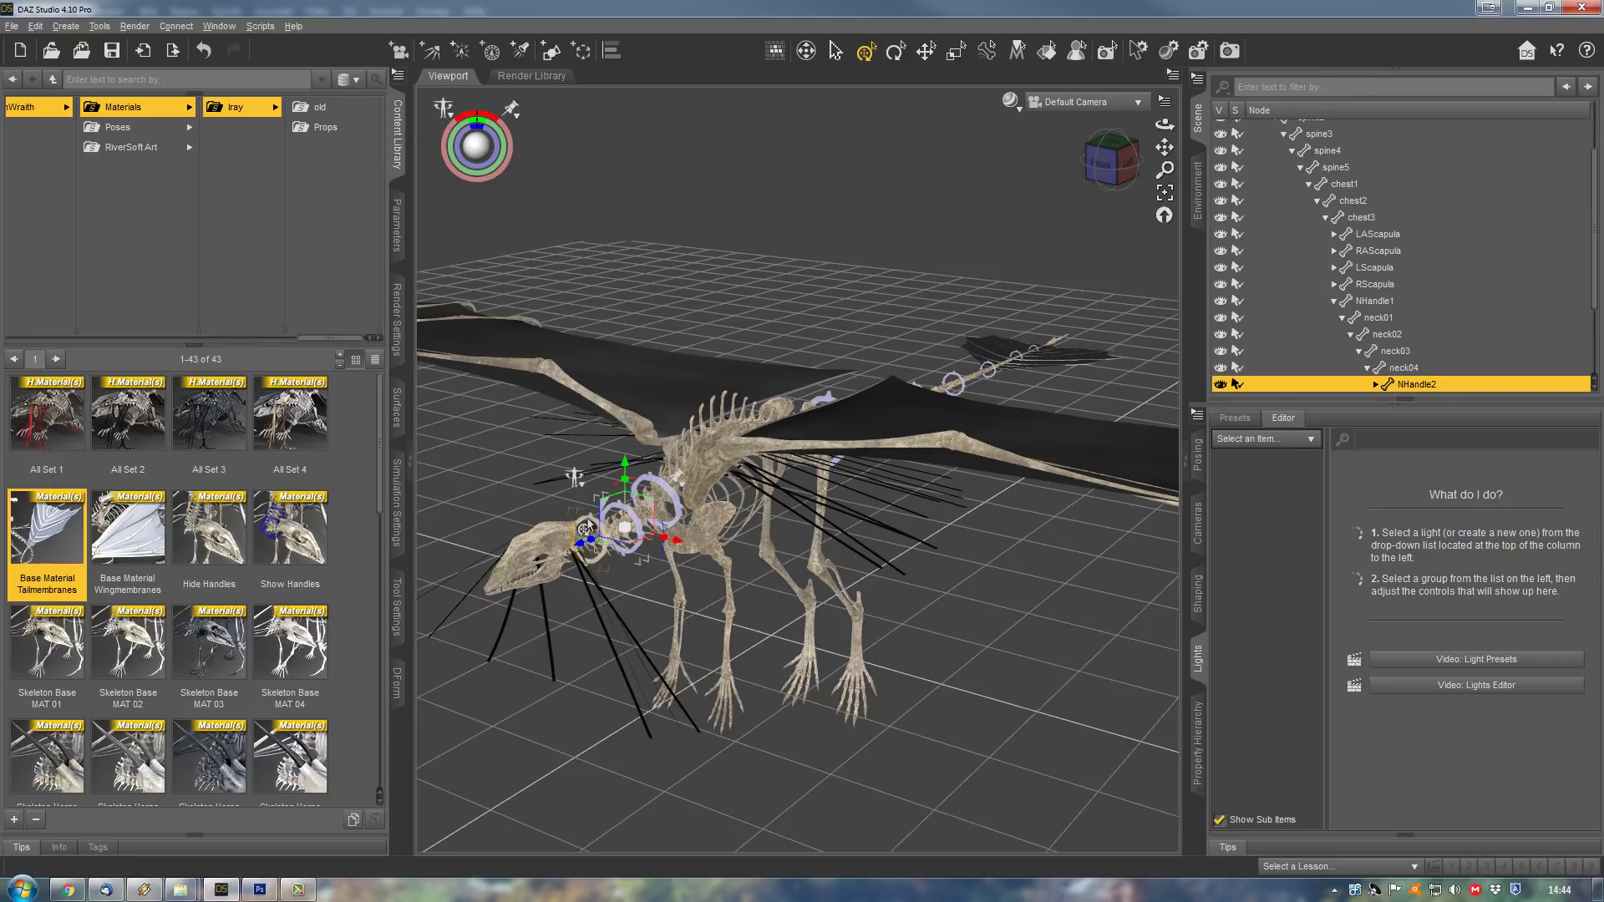
pyautogui.click(585, 527)
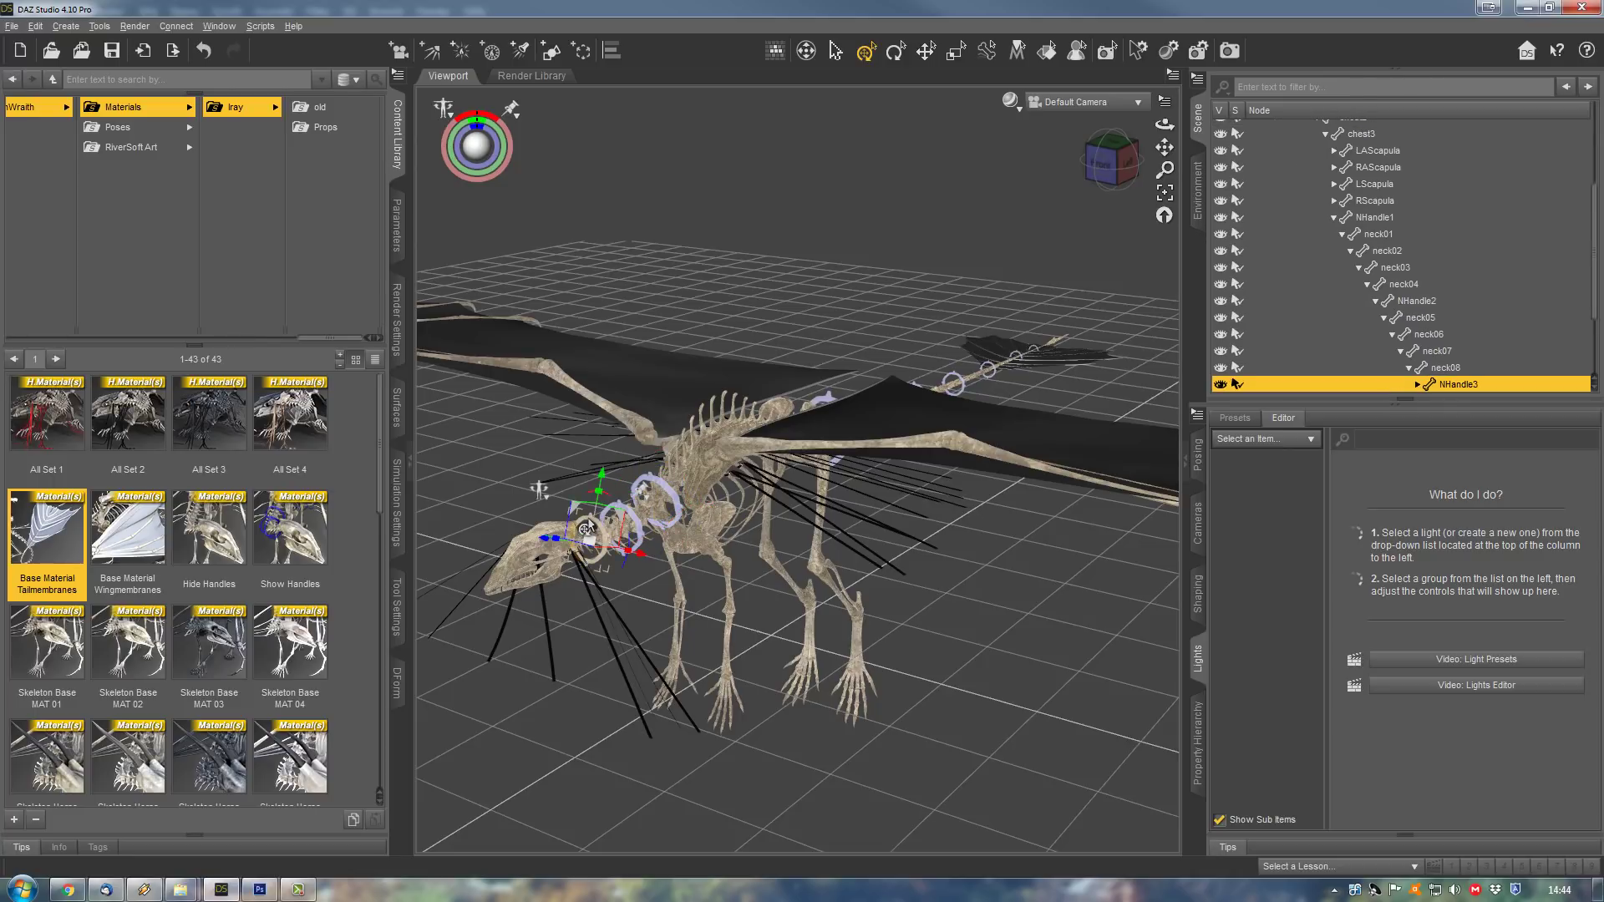
pyautogui.click(398, 226)
pyautogui.click(107, 151)
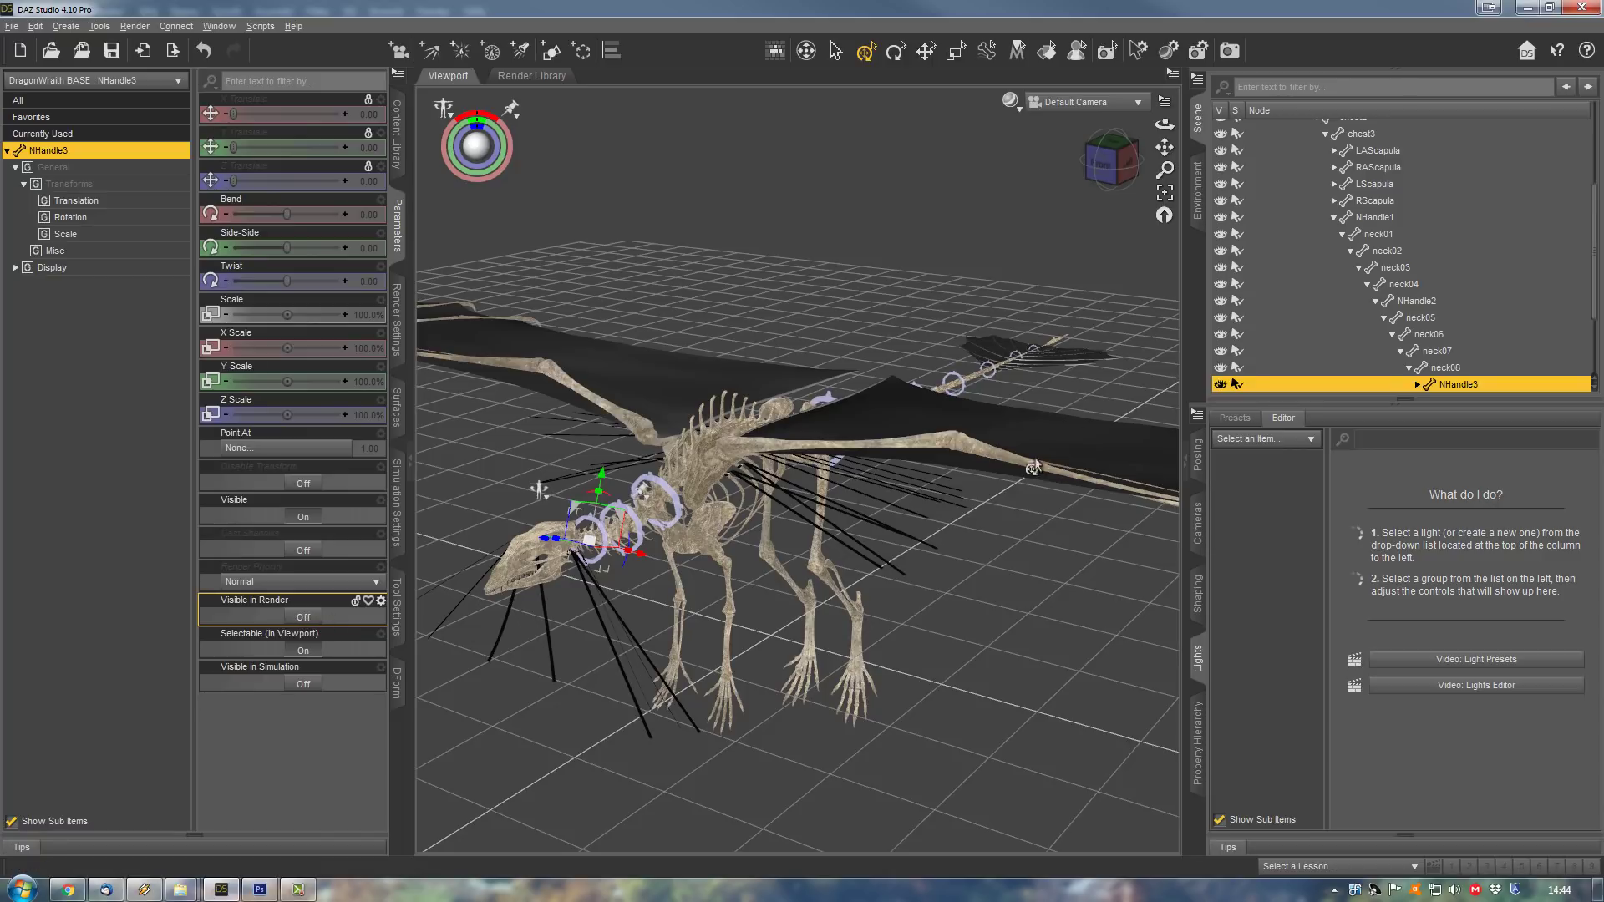
pyautogui.click(1010, 101)
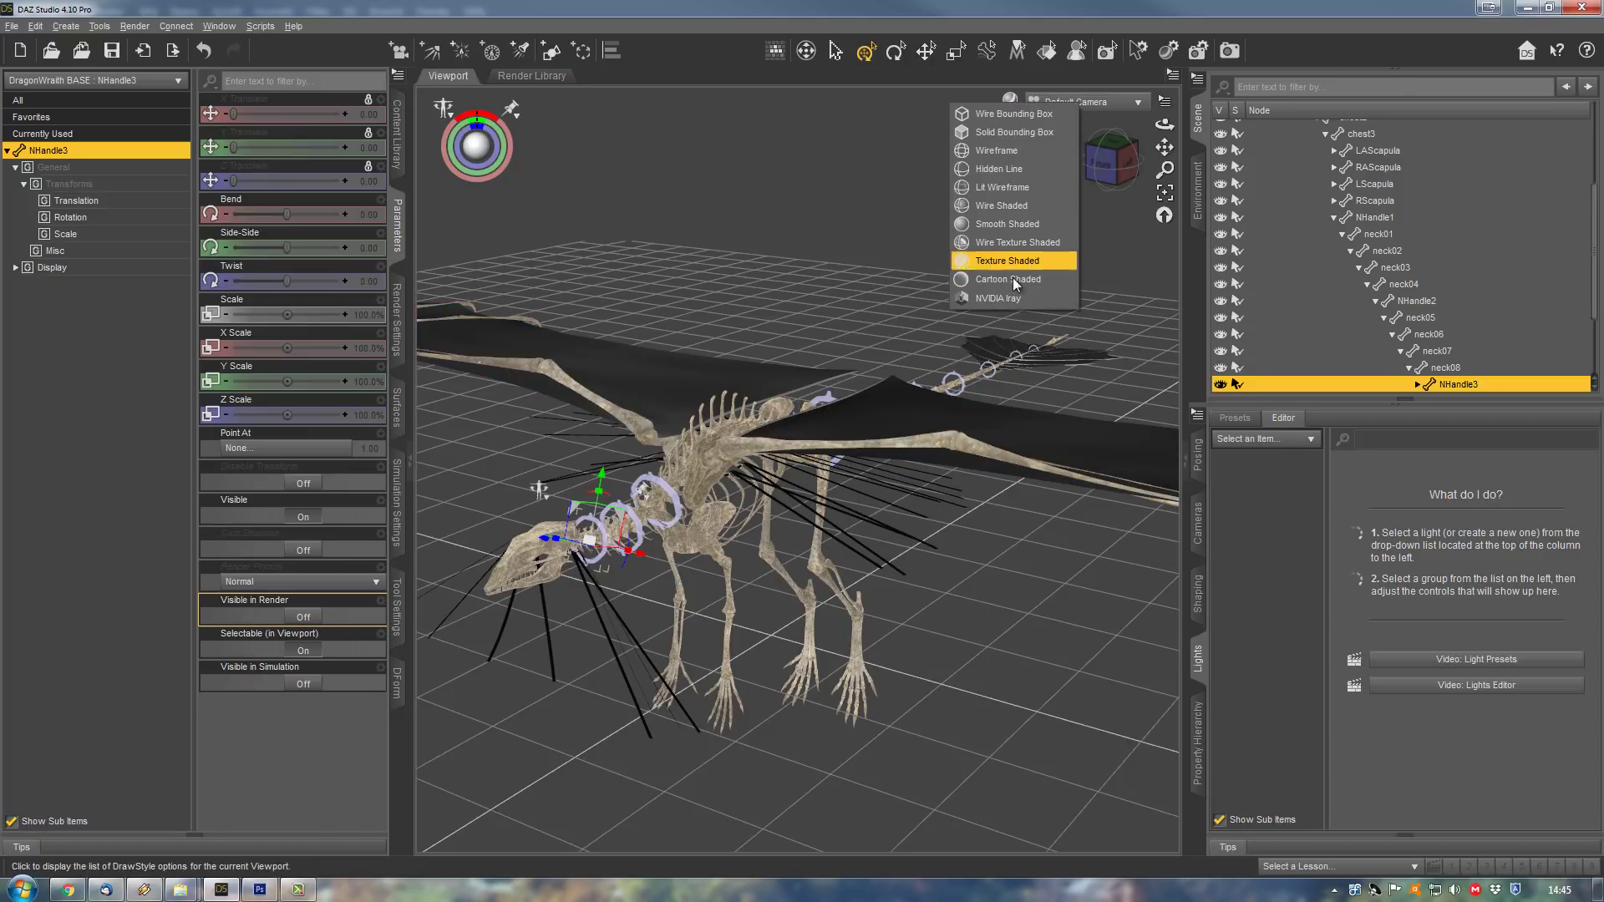
pyautogui.click(981, 71)
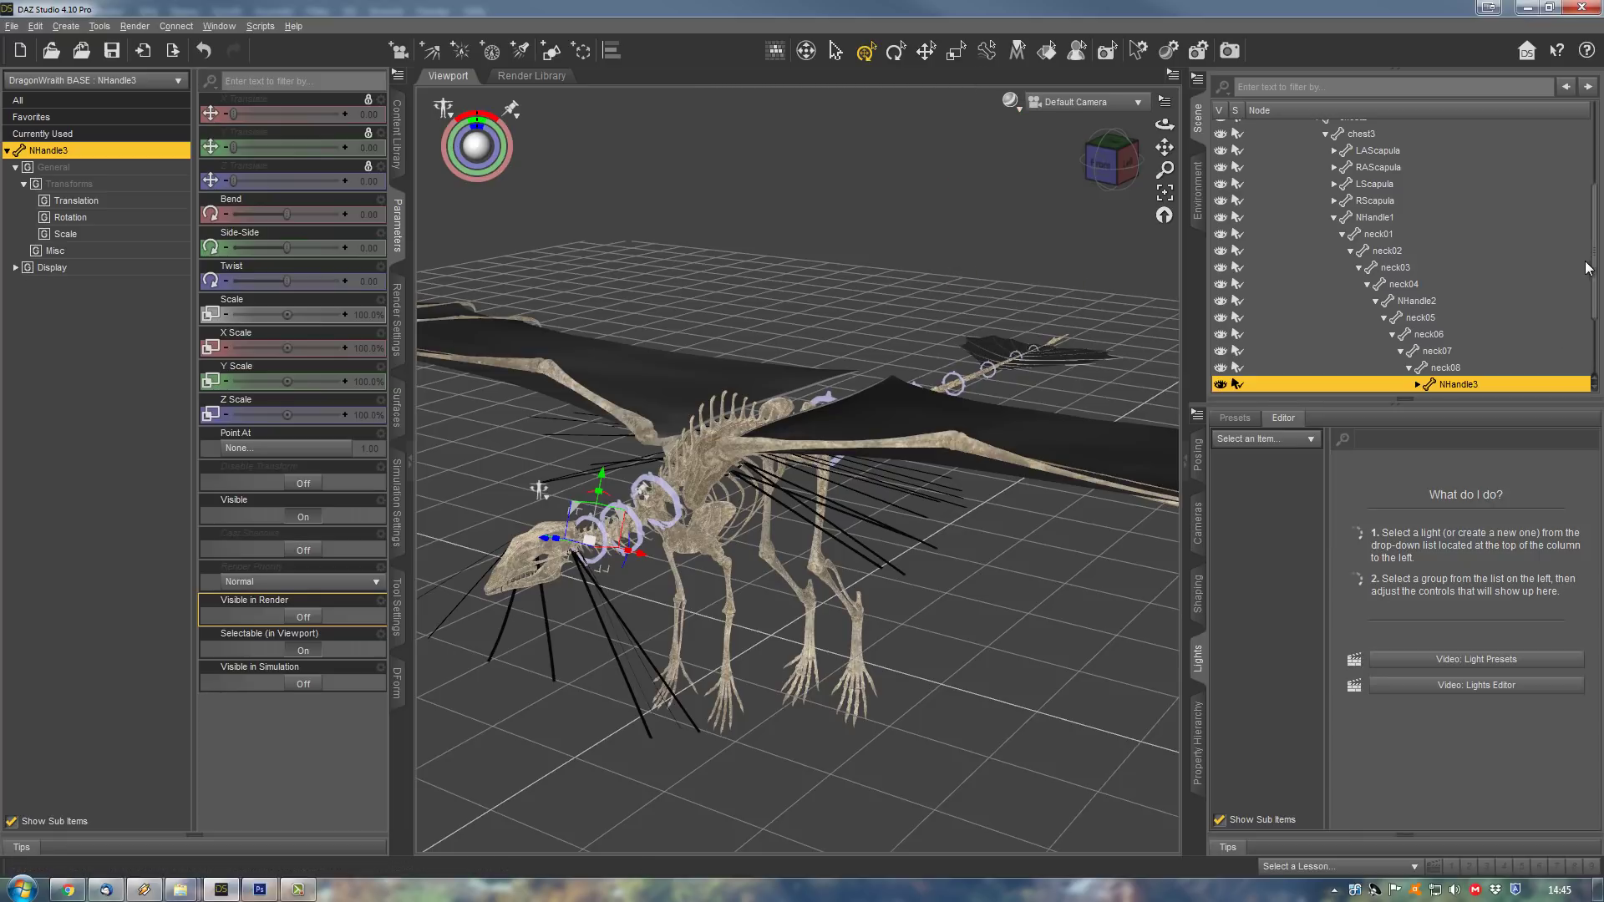
# - Select the DragonWraith BASE figure and apply the Hide Handles material preset
pyautogui.scroll(4, 1358, 147)
pyautogui.click(1342, 143)
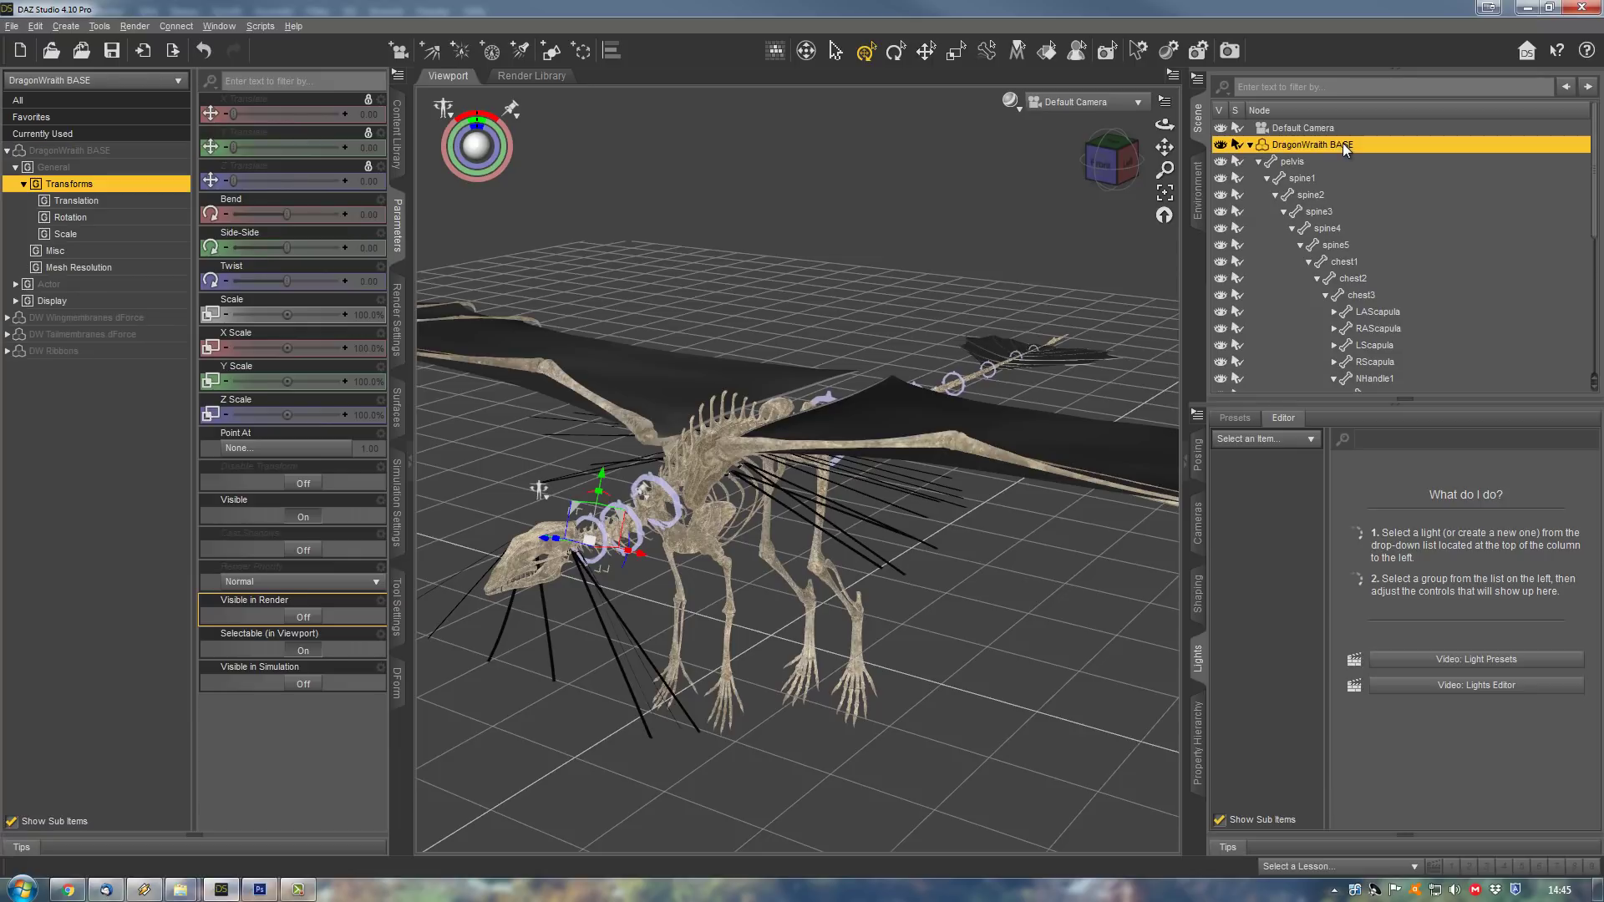
pyautogui.click(393, 155)
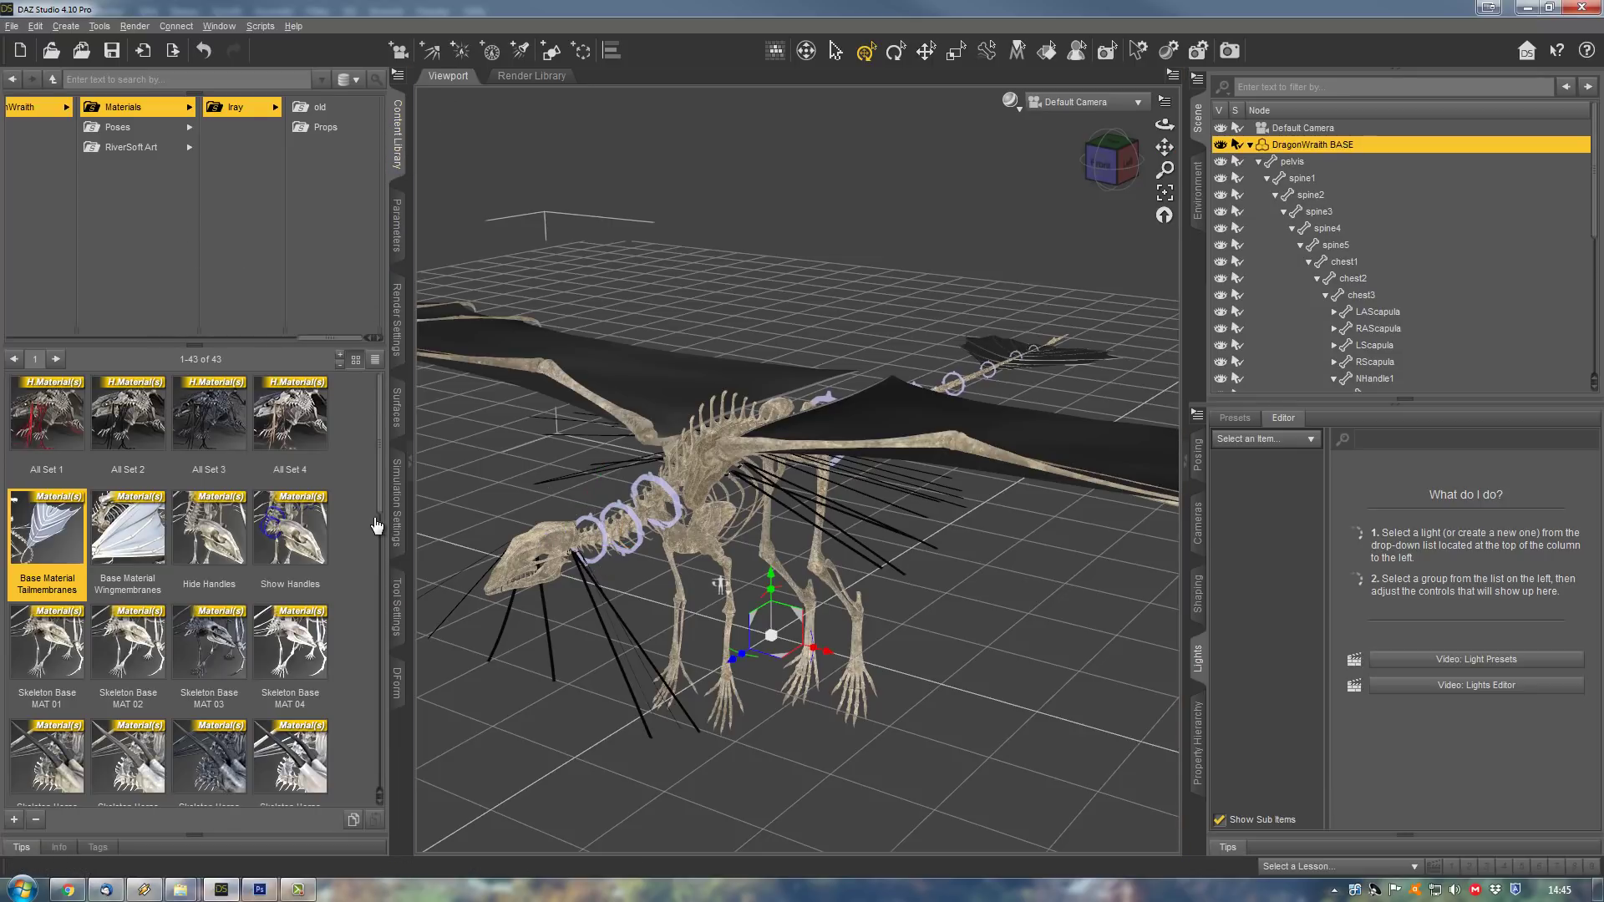
pyautogui.click(220, 541)
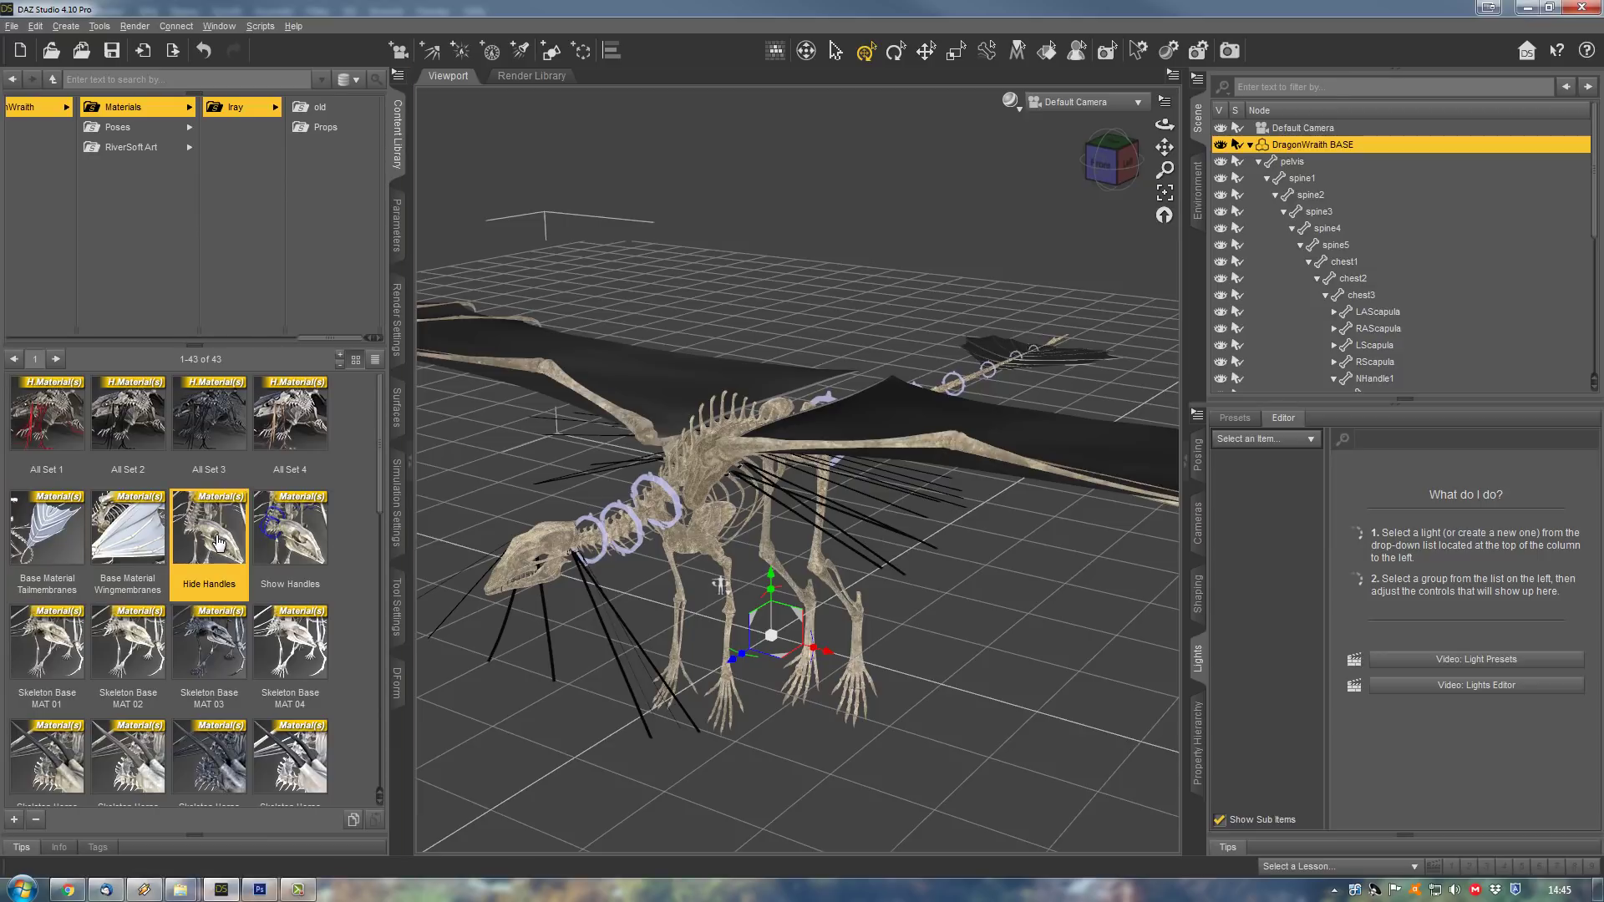
pyautogui.doubleClick(217, 542)
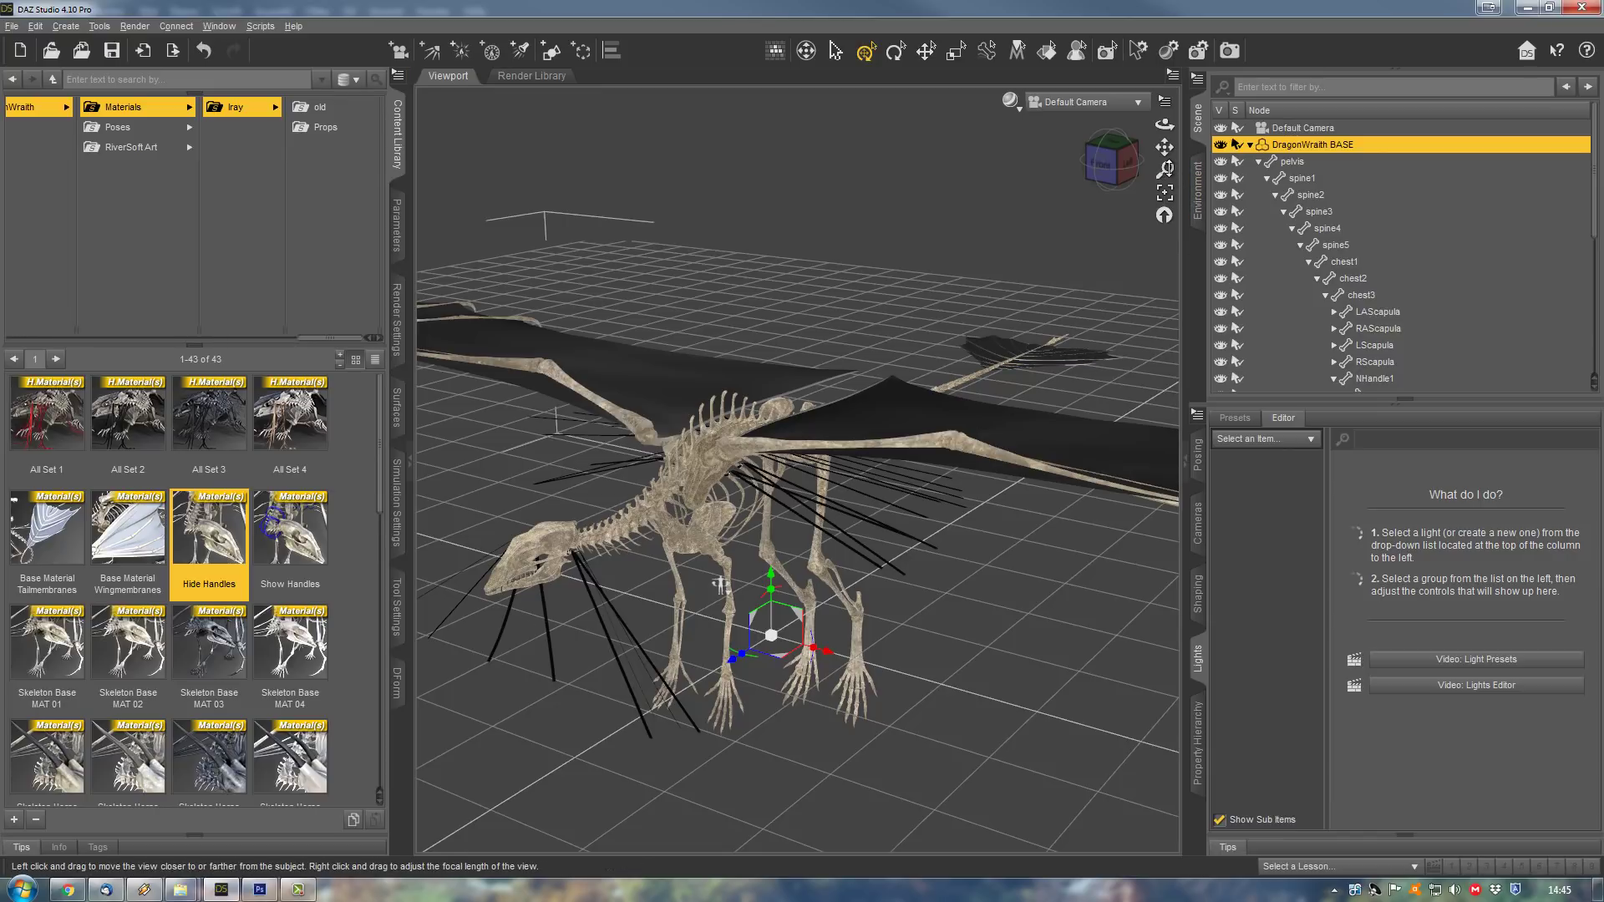
# - Collapse the figure's bone hierarchy, select DW Ribbons and examine its Actor controls for the body and skull ribbons
pyautogui.moveTo(1164, 169); pyautogui.dragTo(1141, 249)
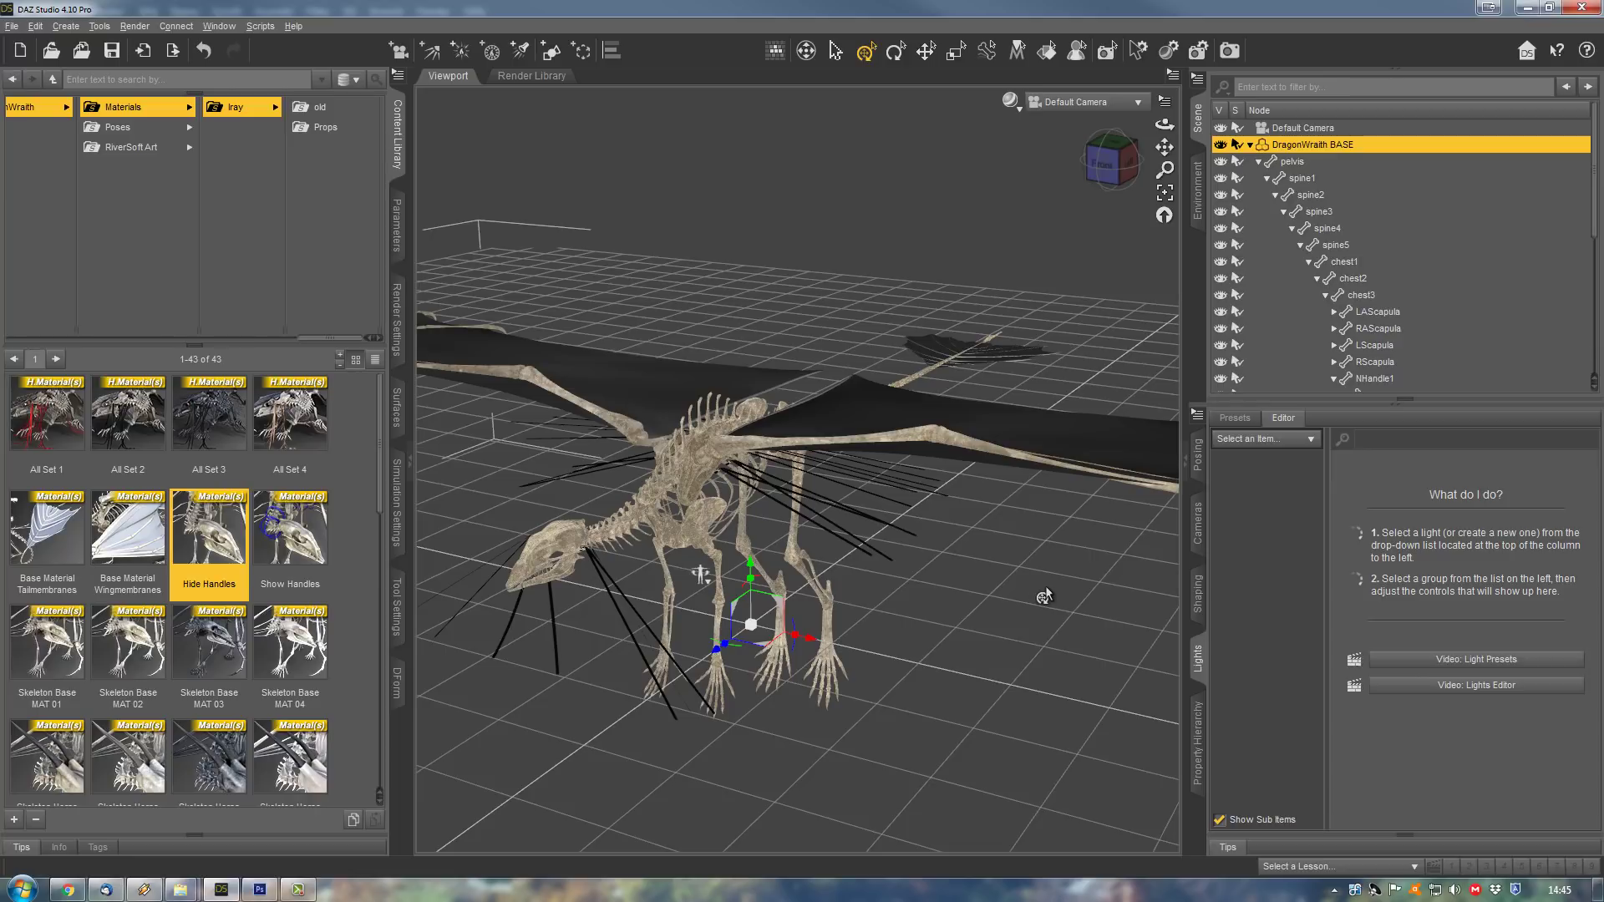
pyautogui.click(1258, 162)
pyautogui.click(1377, 177)
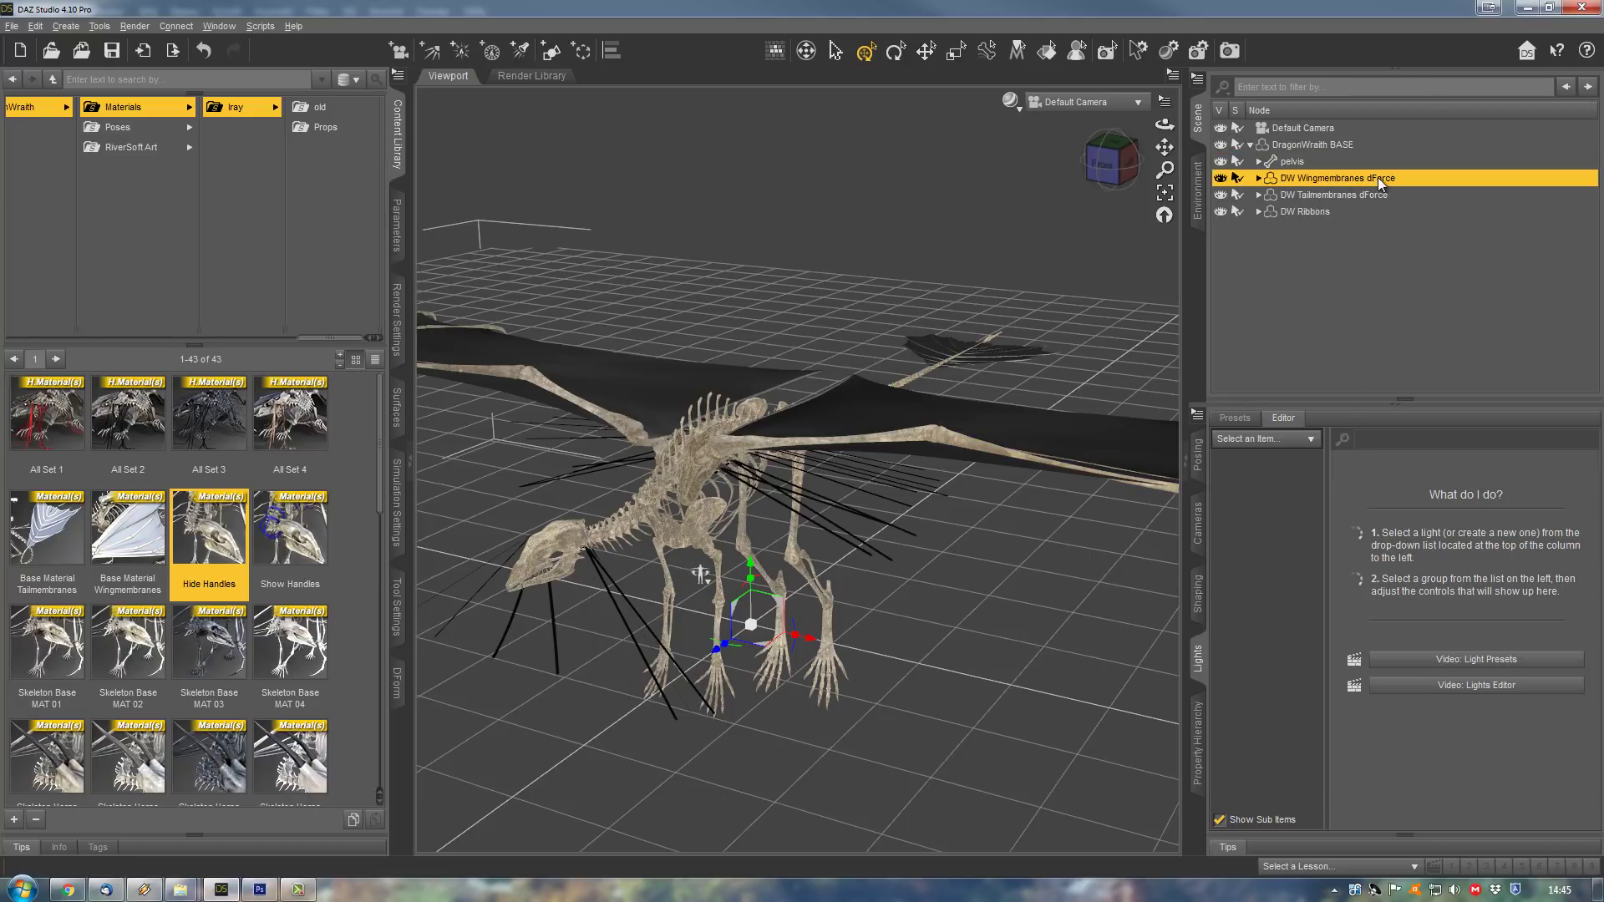
pyautogui.click(1313, 210)
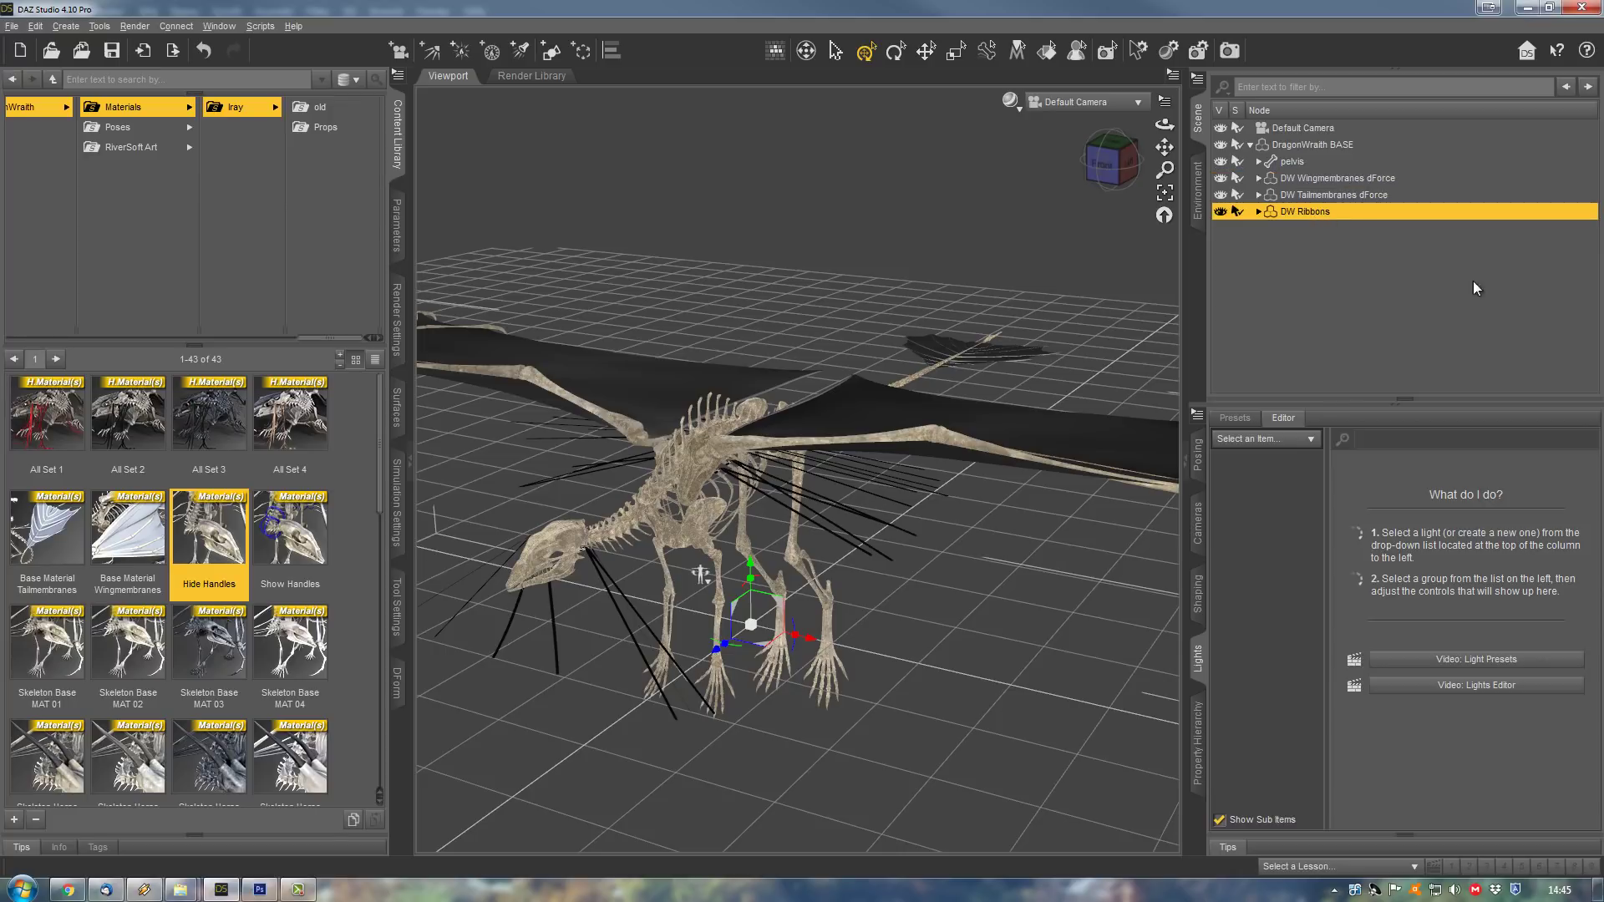
pyautogui.click(397, 224)
pyautogui.click(55, 319)
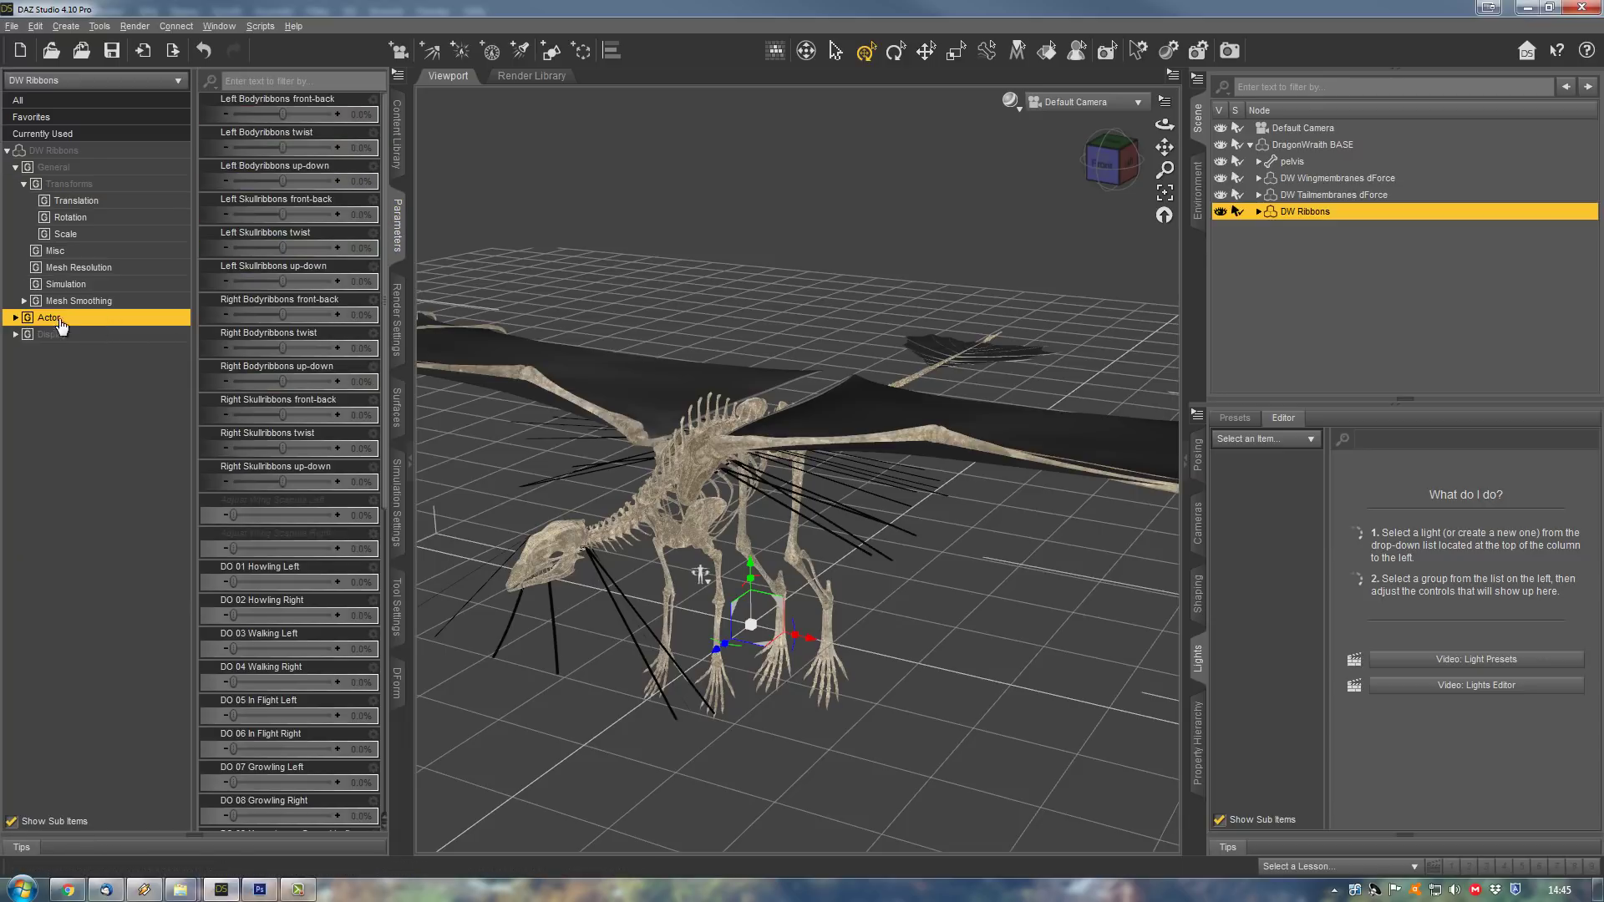
pyautogui.click(14, 318)
pyautogui.click(67, 335)
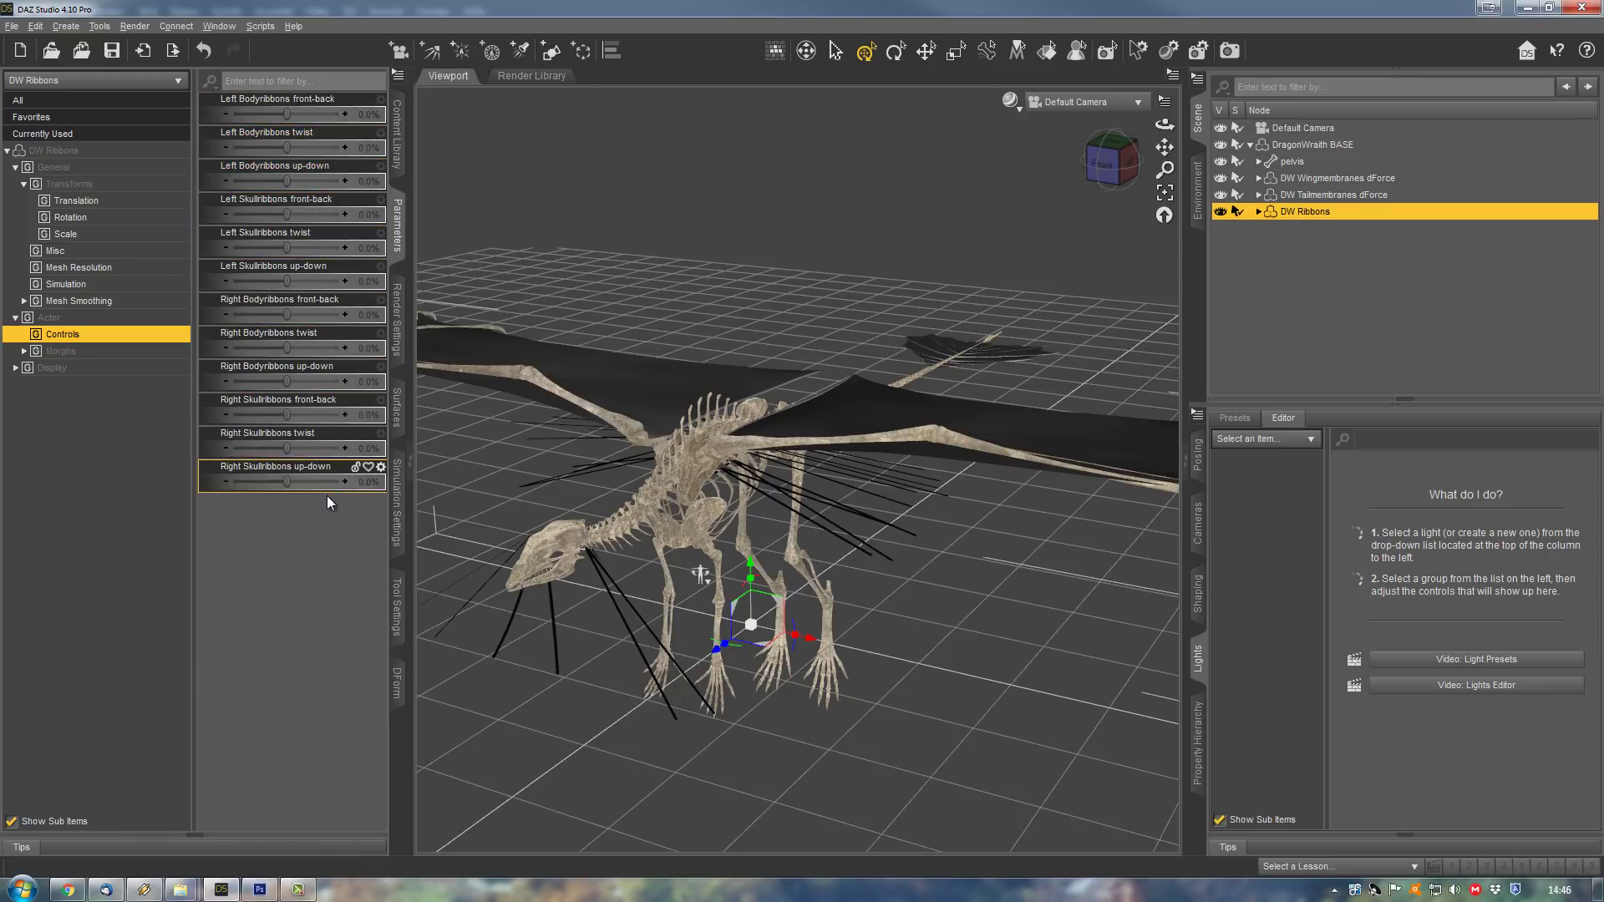
# - Try the Tailspikes up-down control of DW Tailmembranes dForce at about 59%, and reset it to 0
pyautogui.click(1313, 193)
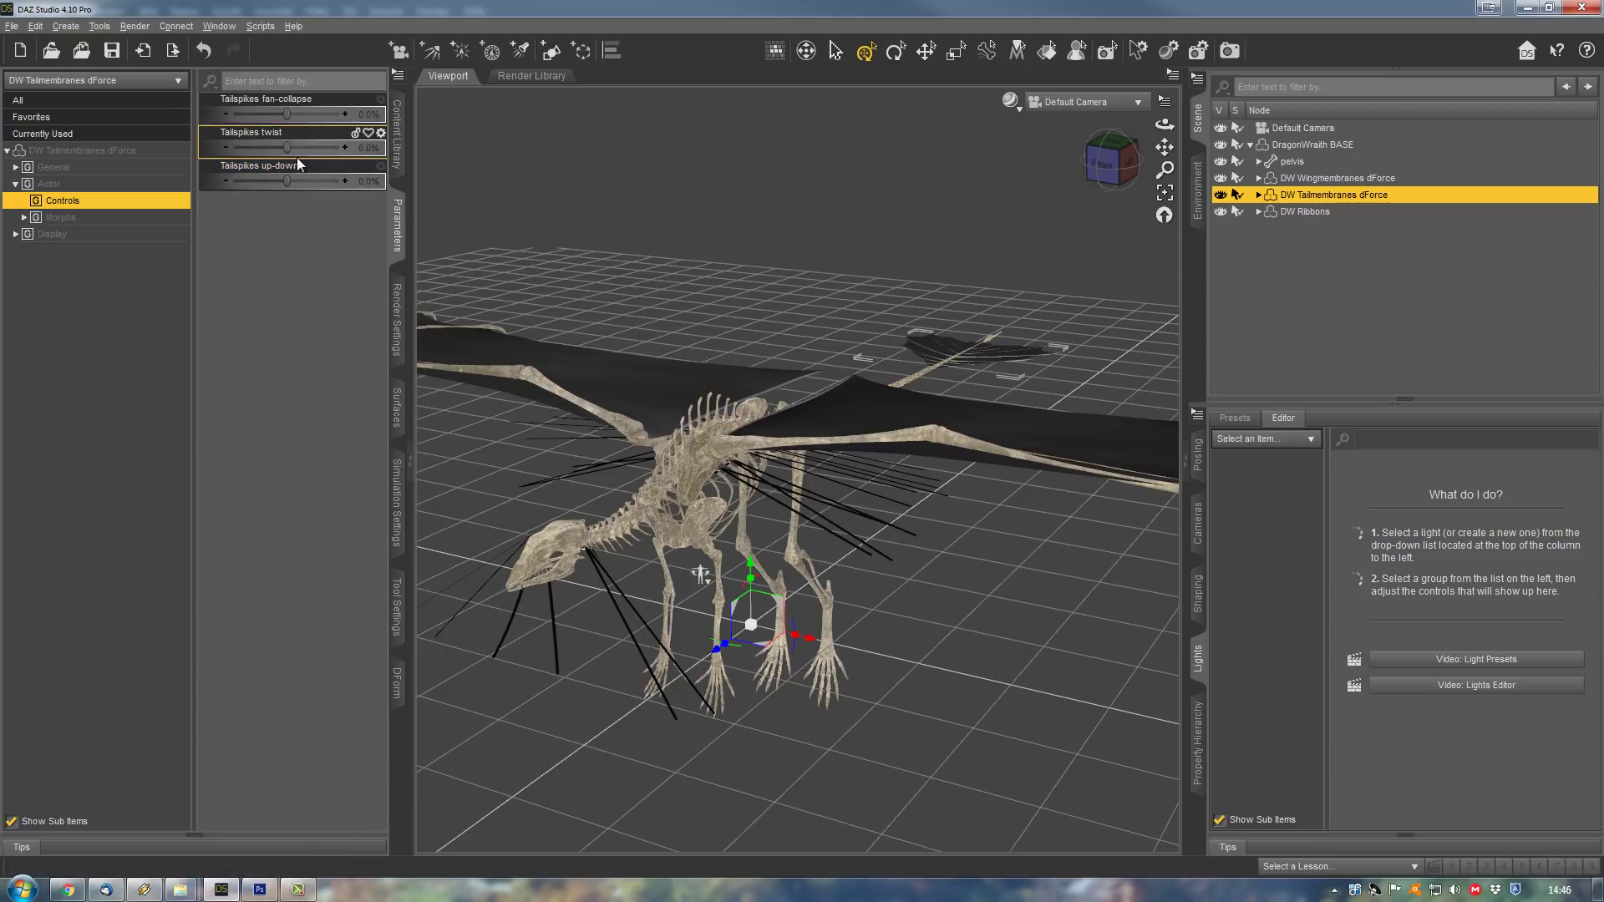
pyautogui.moveTo(287, 179); pyautogui.dragTo(320, 181)
pyautogui.click(373, 181)
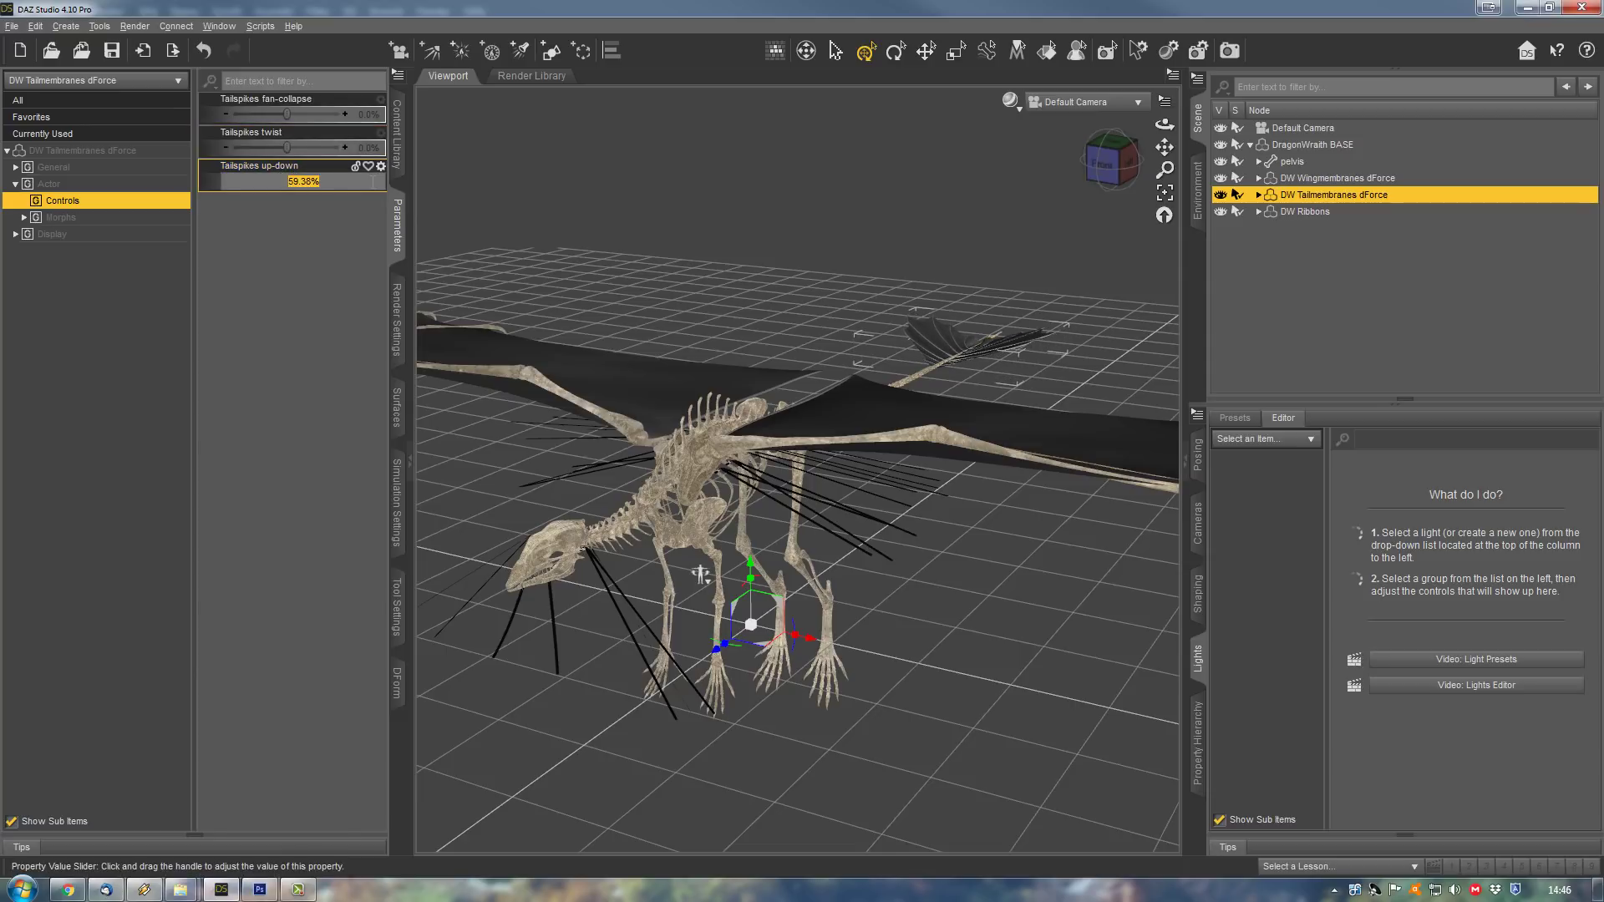
pyautogui.write('0')
pyautogui.press('Return')
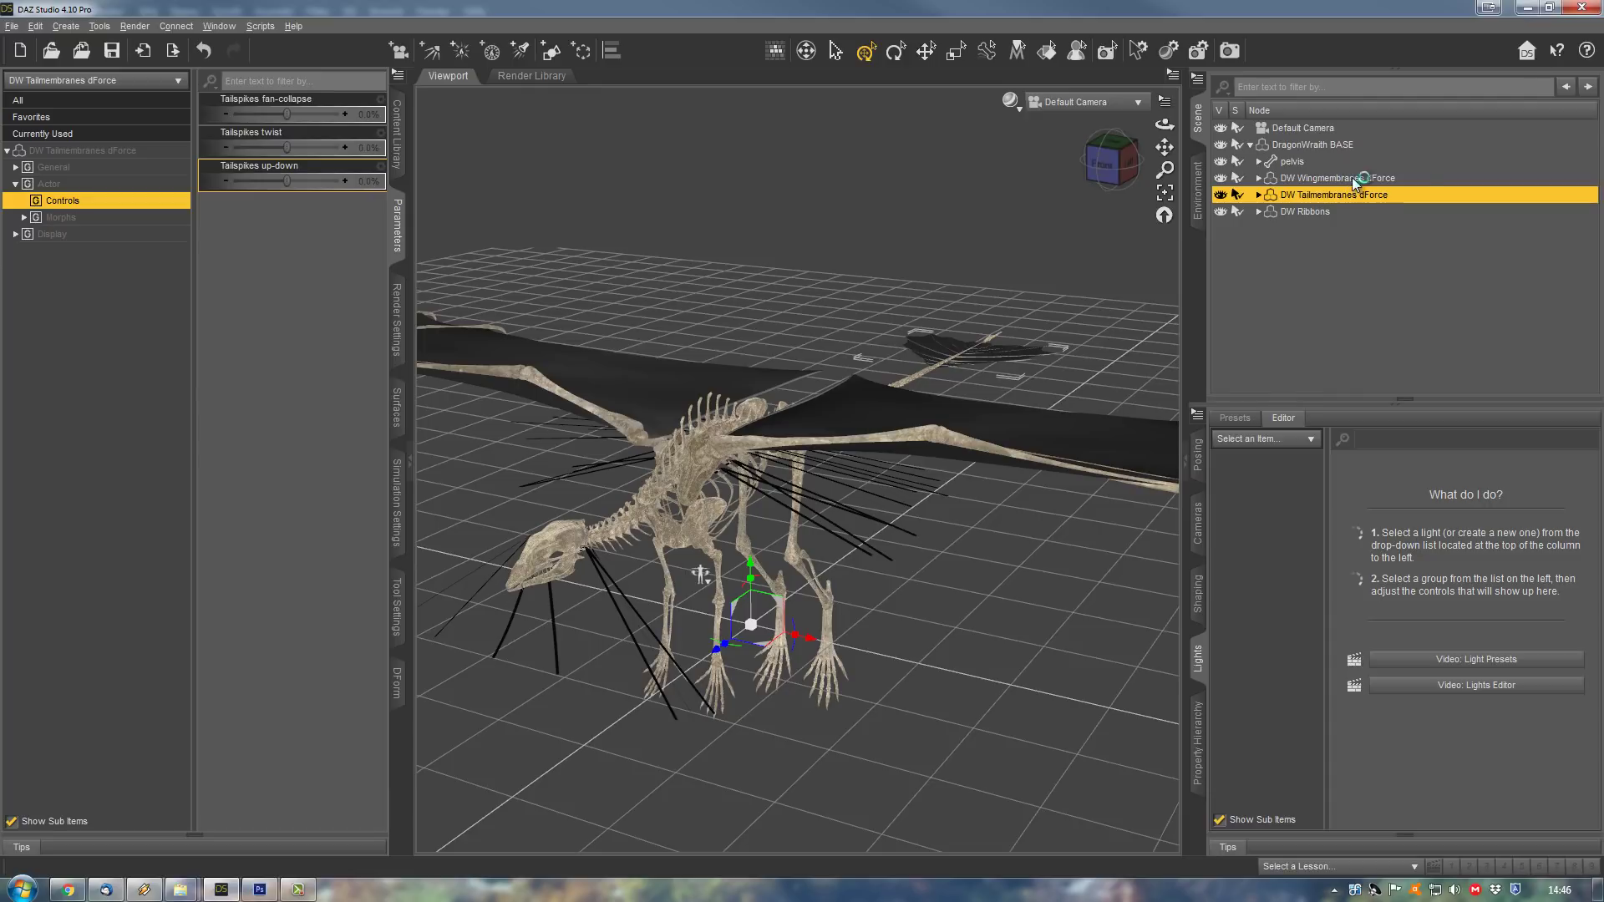
# - Try the Wingspikes up-down control of DW Wingmembranes dForce at about 22%, and reset it to 0
pyautogui.click(1351, 177)
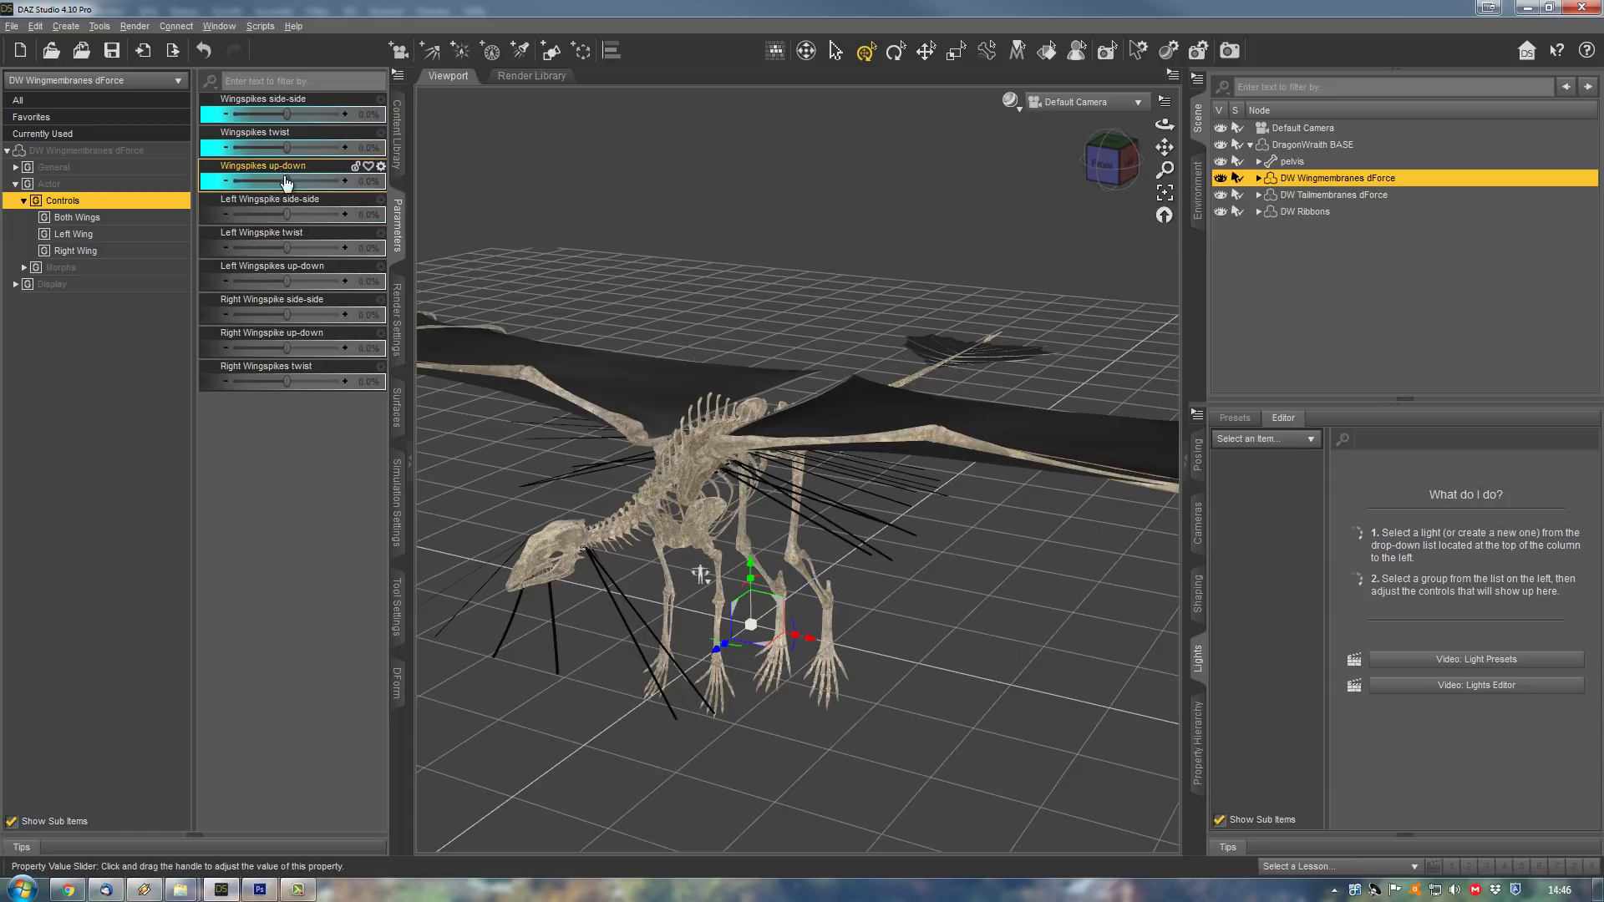
pyautogui.moveTo(285, 182); pyautogui.dragTo(293, 180)
pyautogui.click(368, 181)
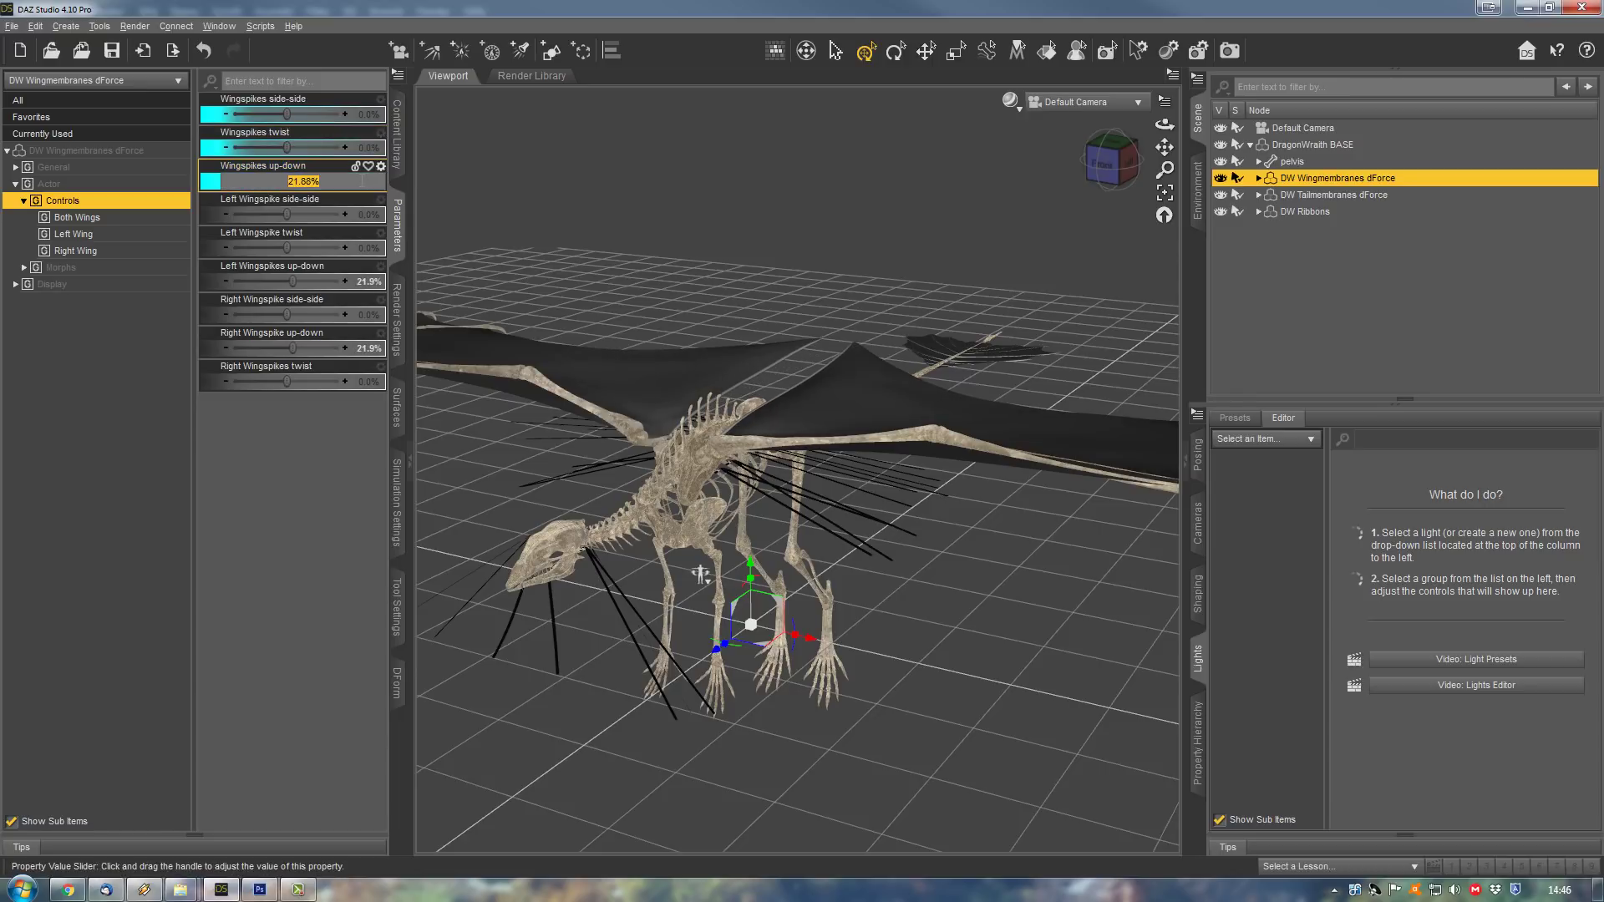
pyautogui.write('0')
pyautogui.press('Return')
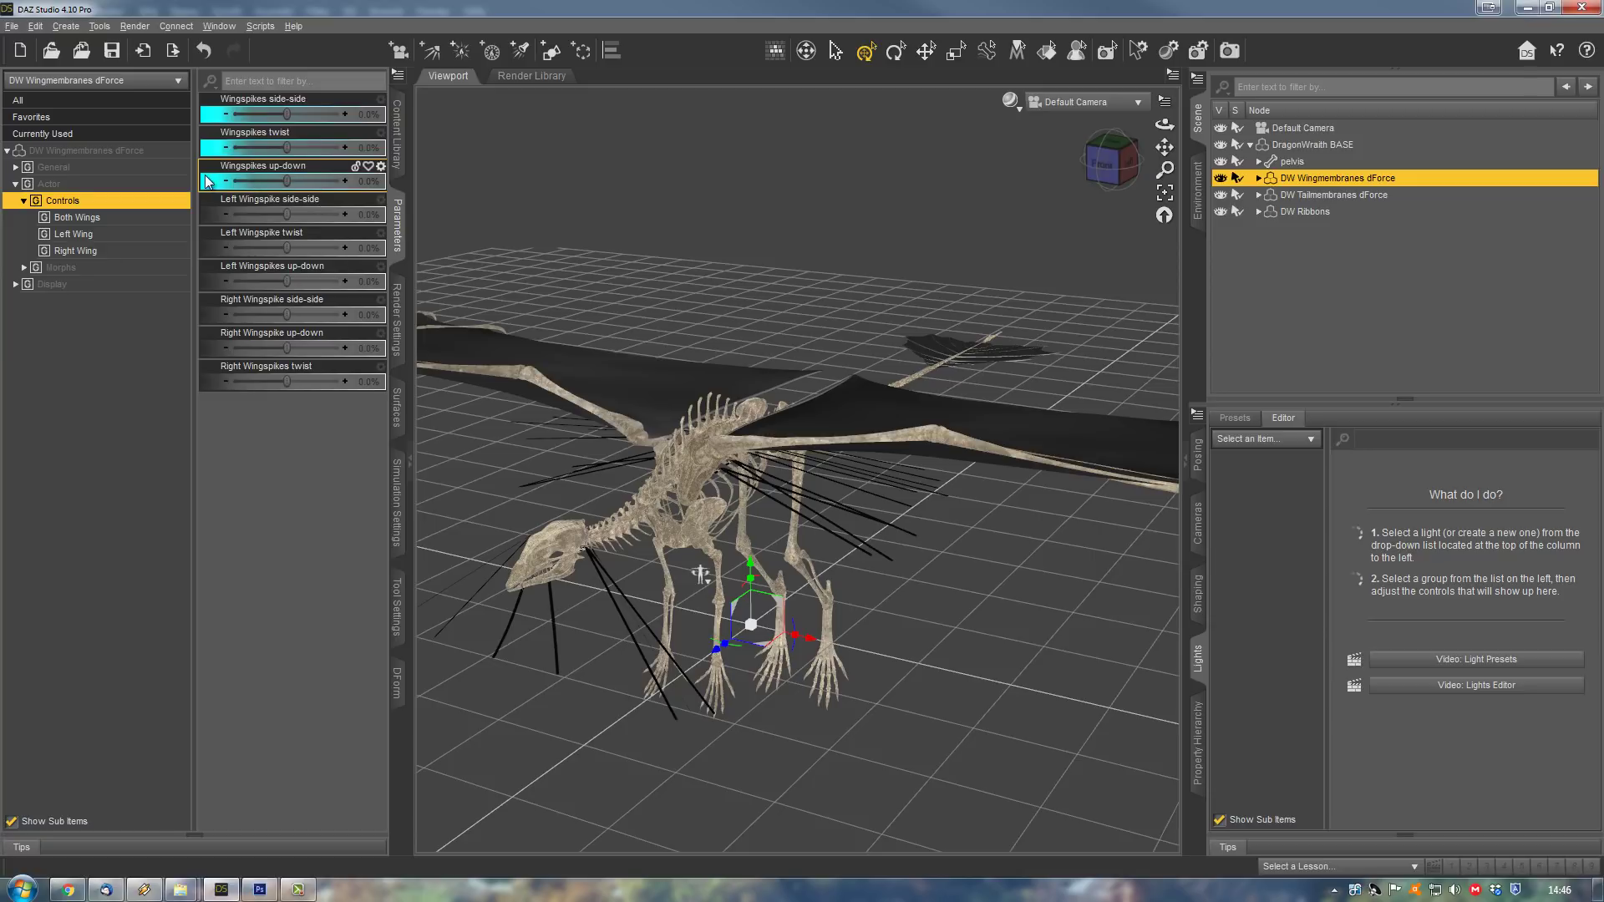
# - Select the DragonWraith BASE figure, display the Timeline pane clear of the figure, and set the animation's total frames to 71
pyautogui.click(1336, 143)
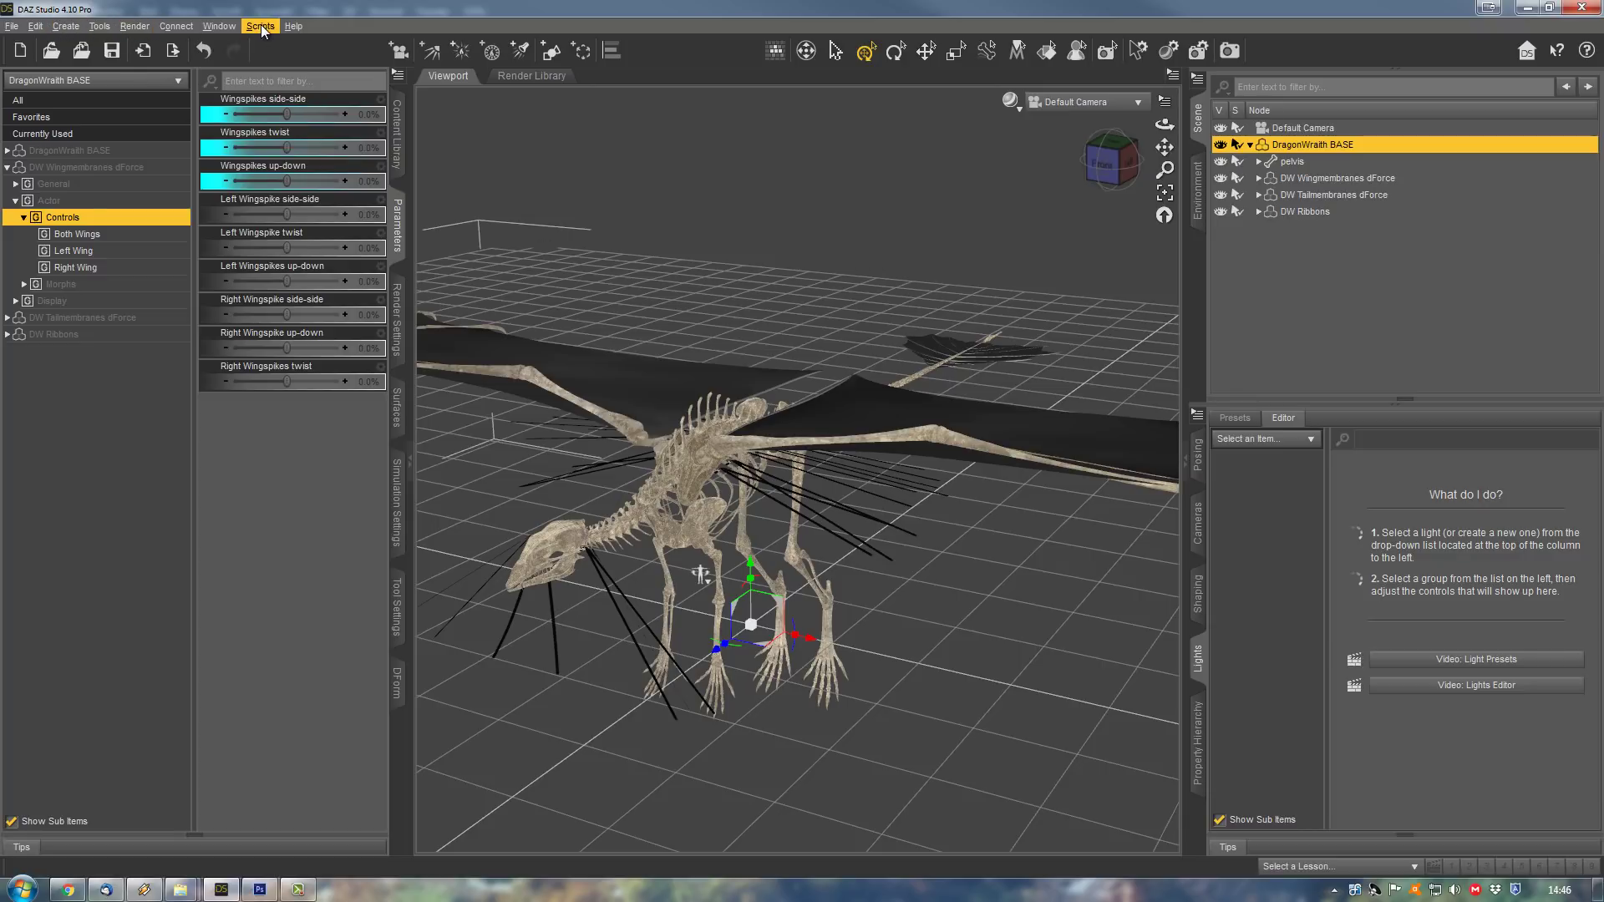
pyautogui.click(221, 25)
pyautogui.moveTo(237, 45)
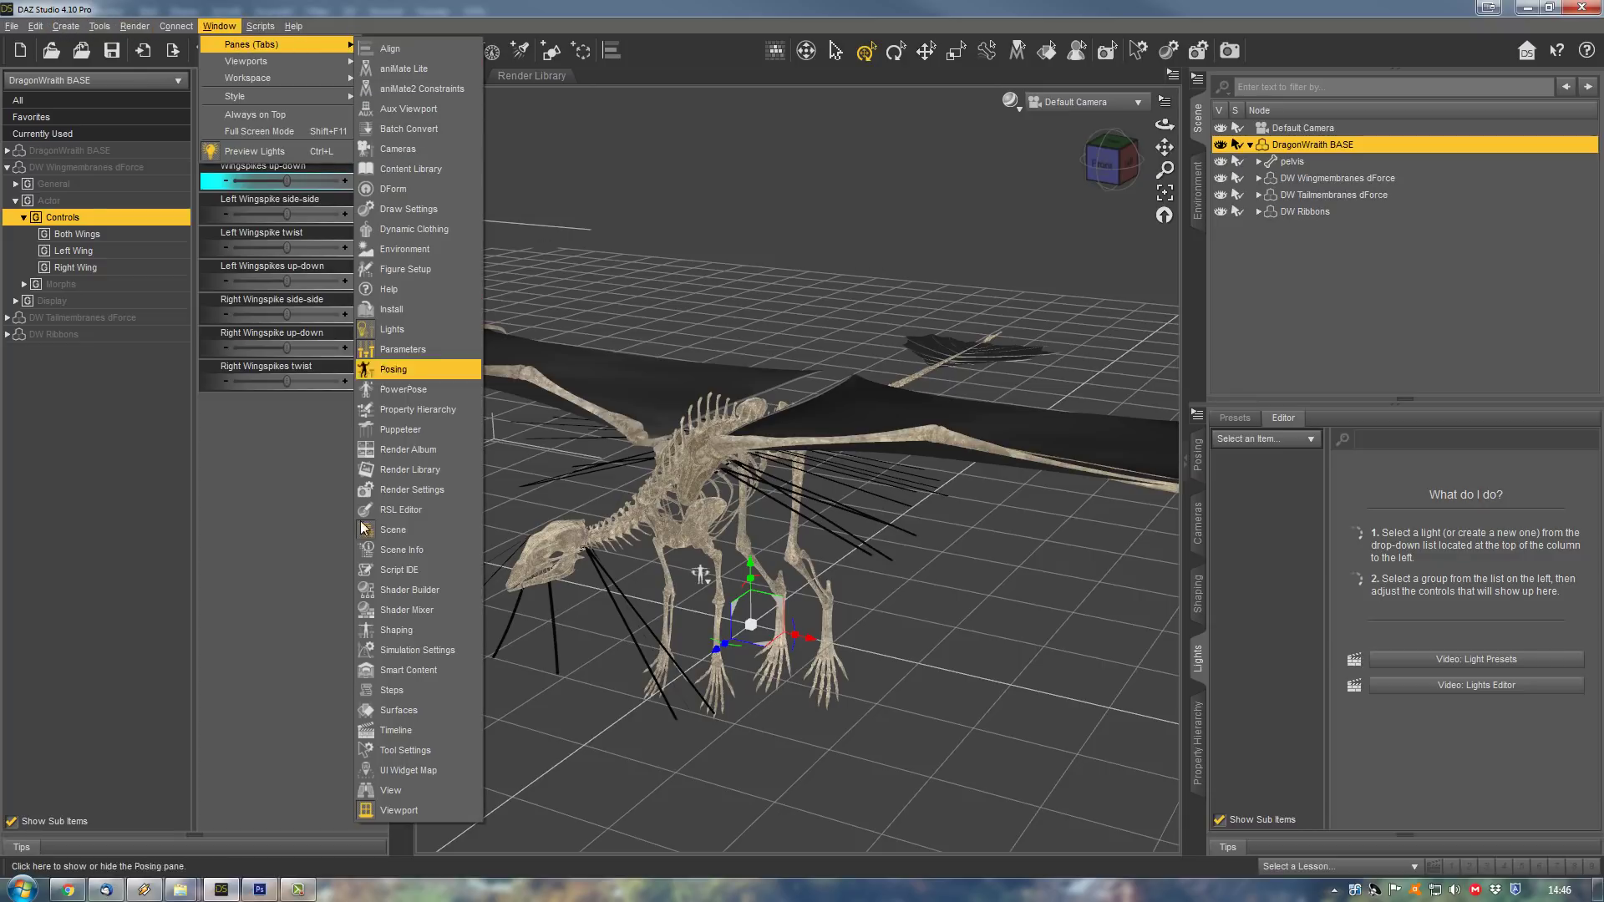
pyautogui.click(431, 729)
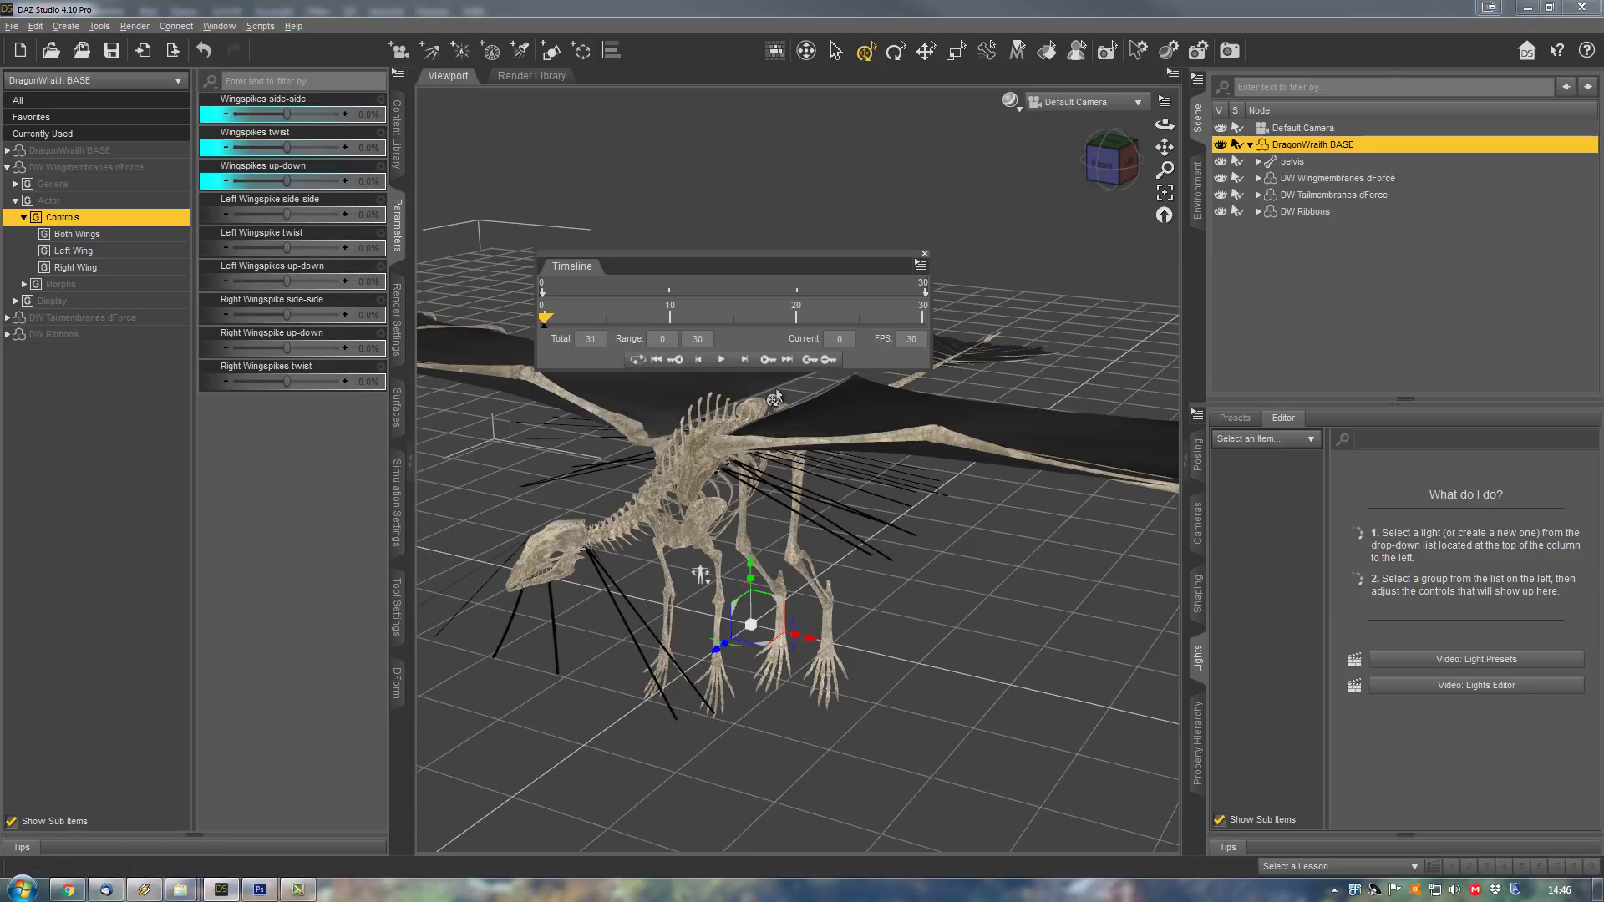
pyautogui.moveTo(747, 253); pyautogui.dragTo(1299, 713)
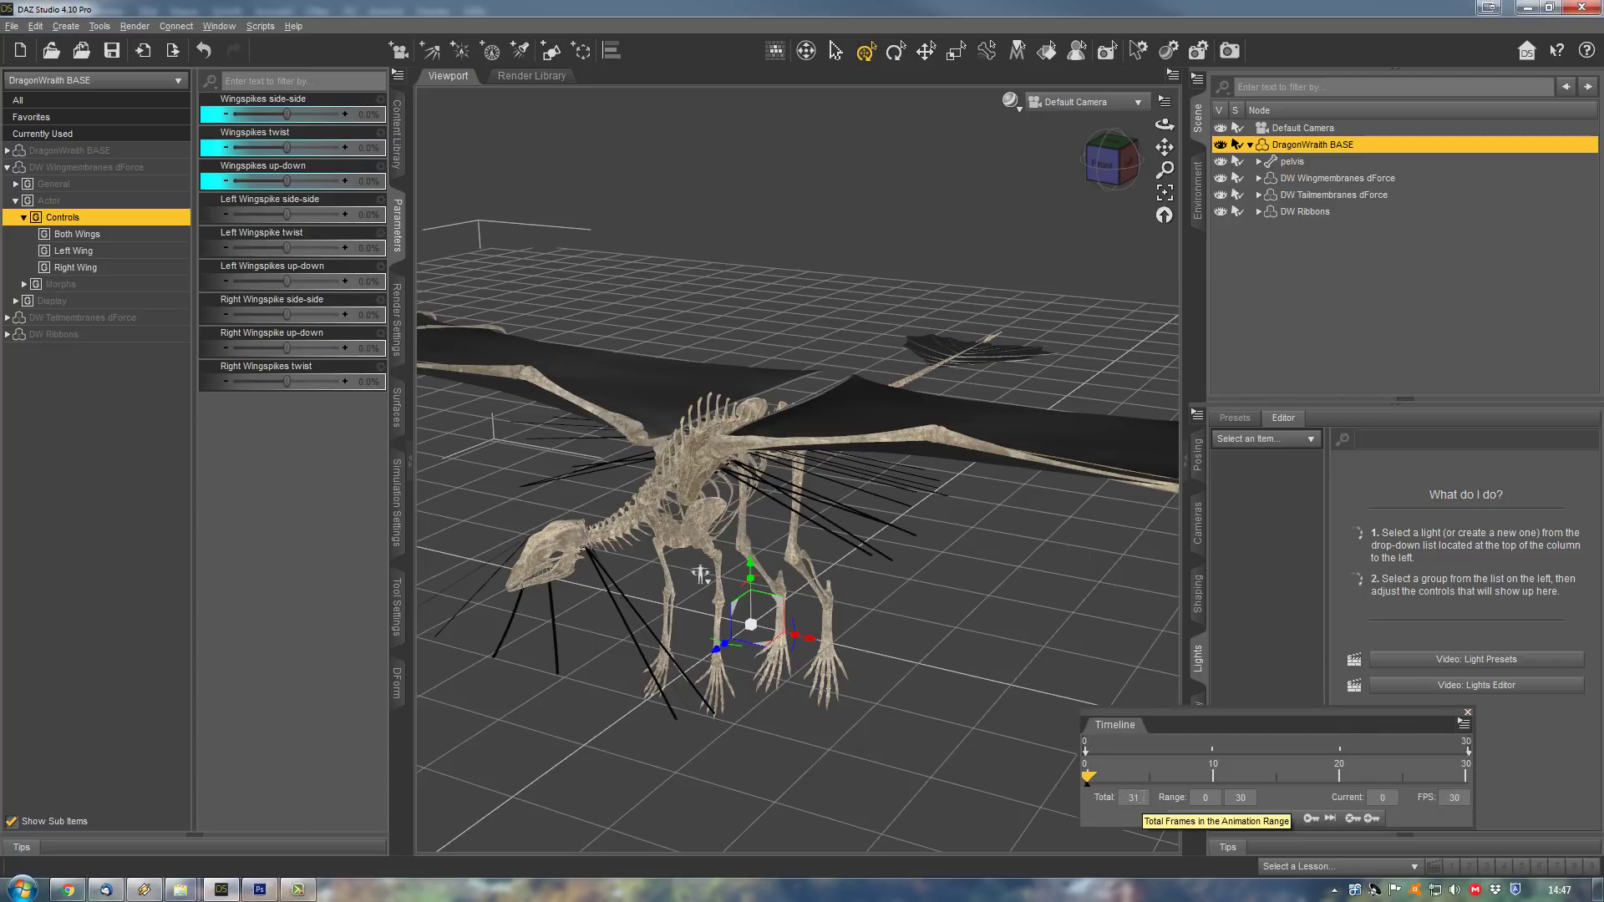
pyautogui.doubleClick(1134, 797)
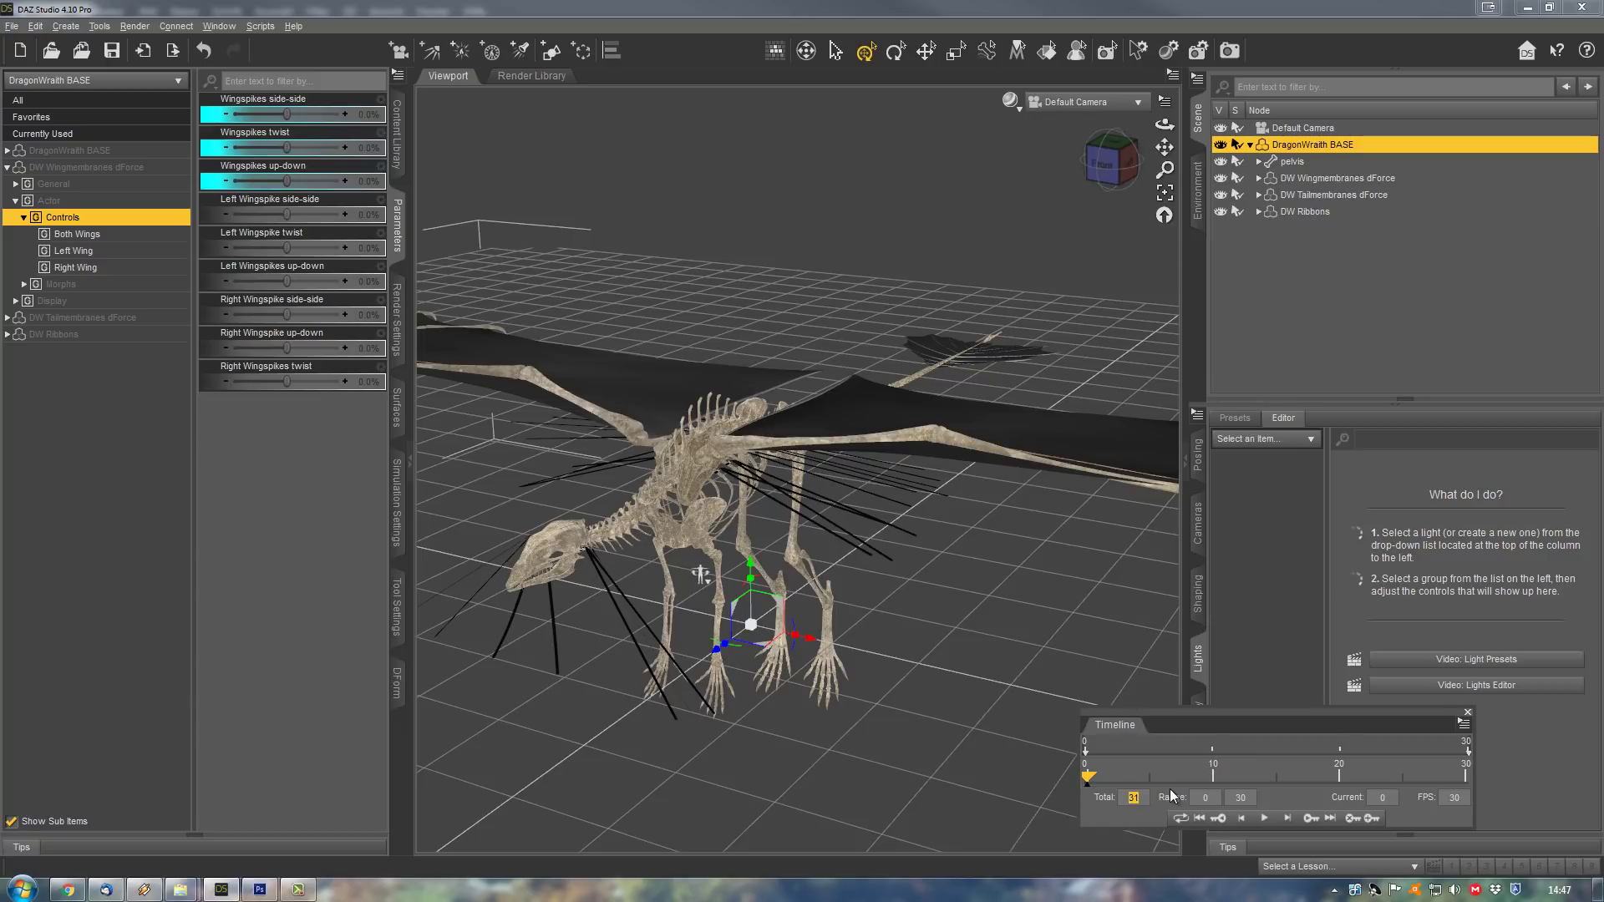
pyautogui.press('Return')
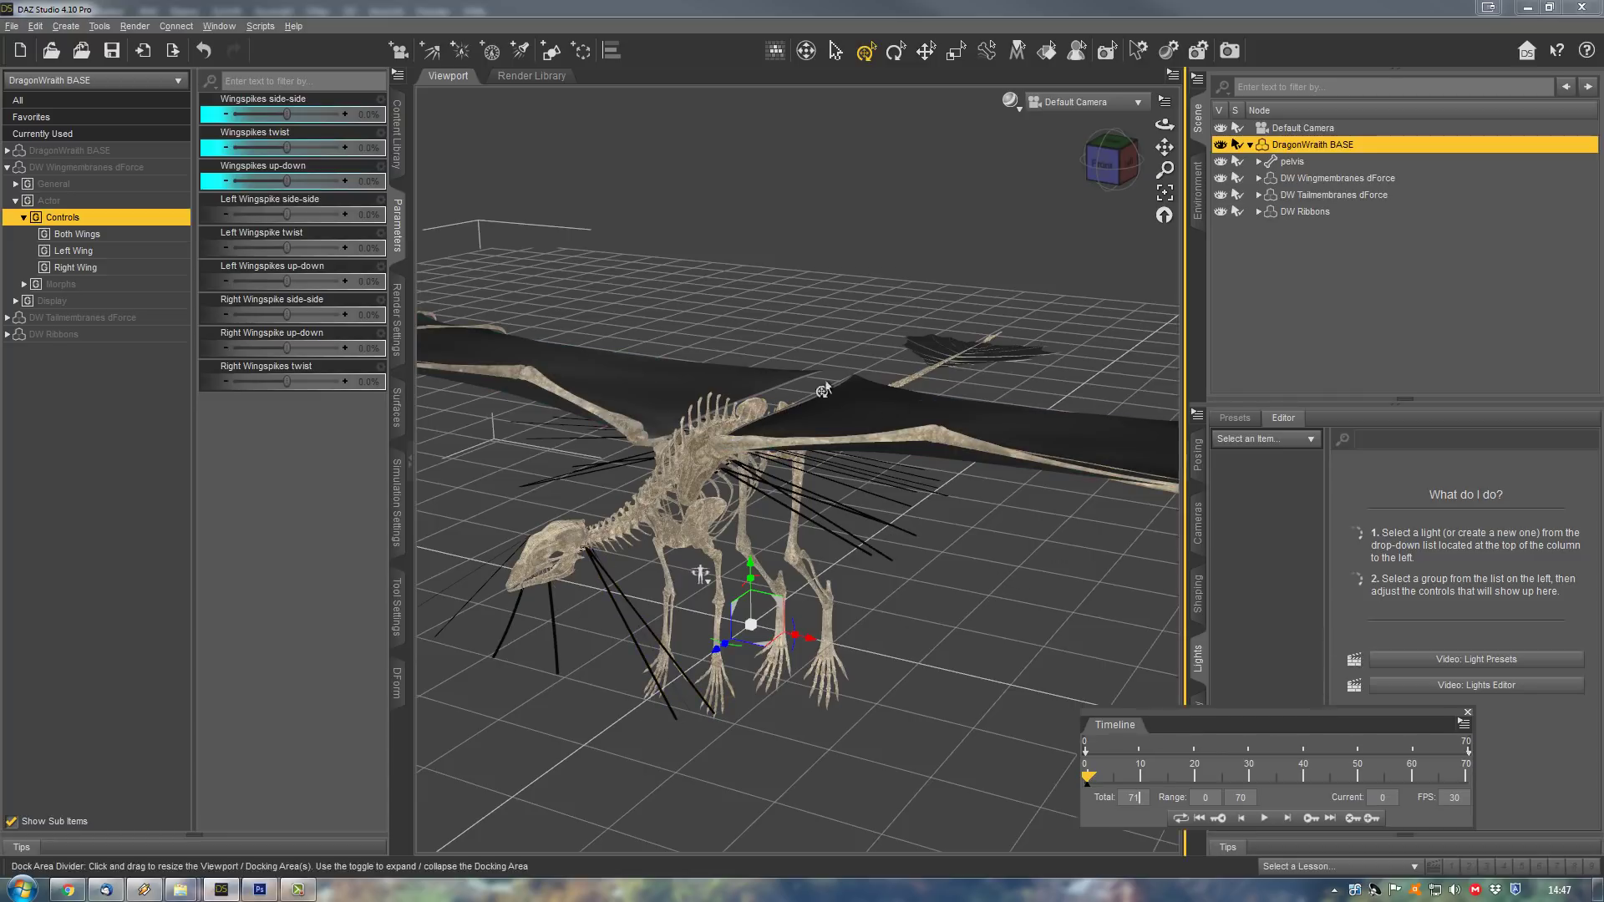
# - Browse the RiverSoft Art poses supplied for DragonWraith in the content library
pyautogui.click(398, 149)
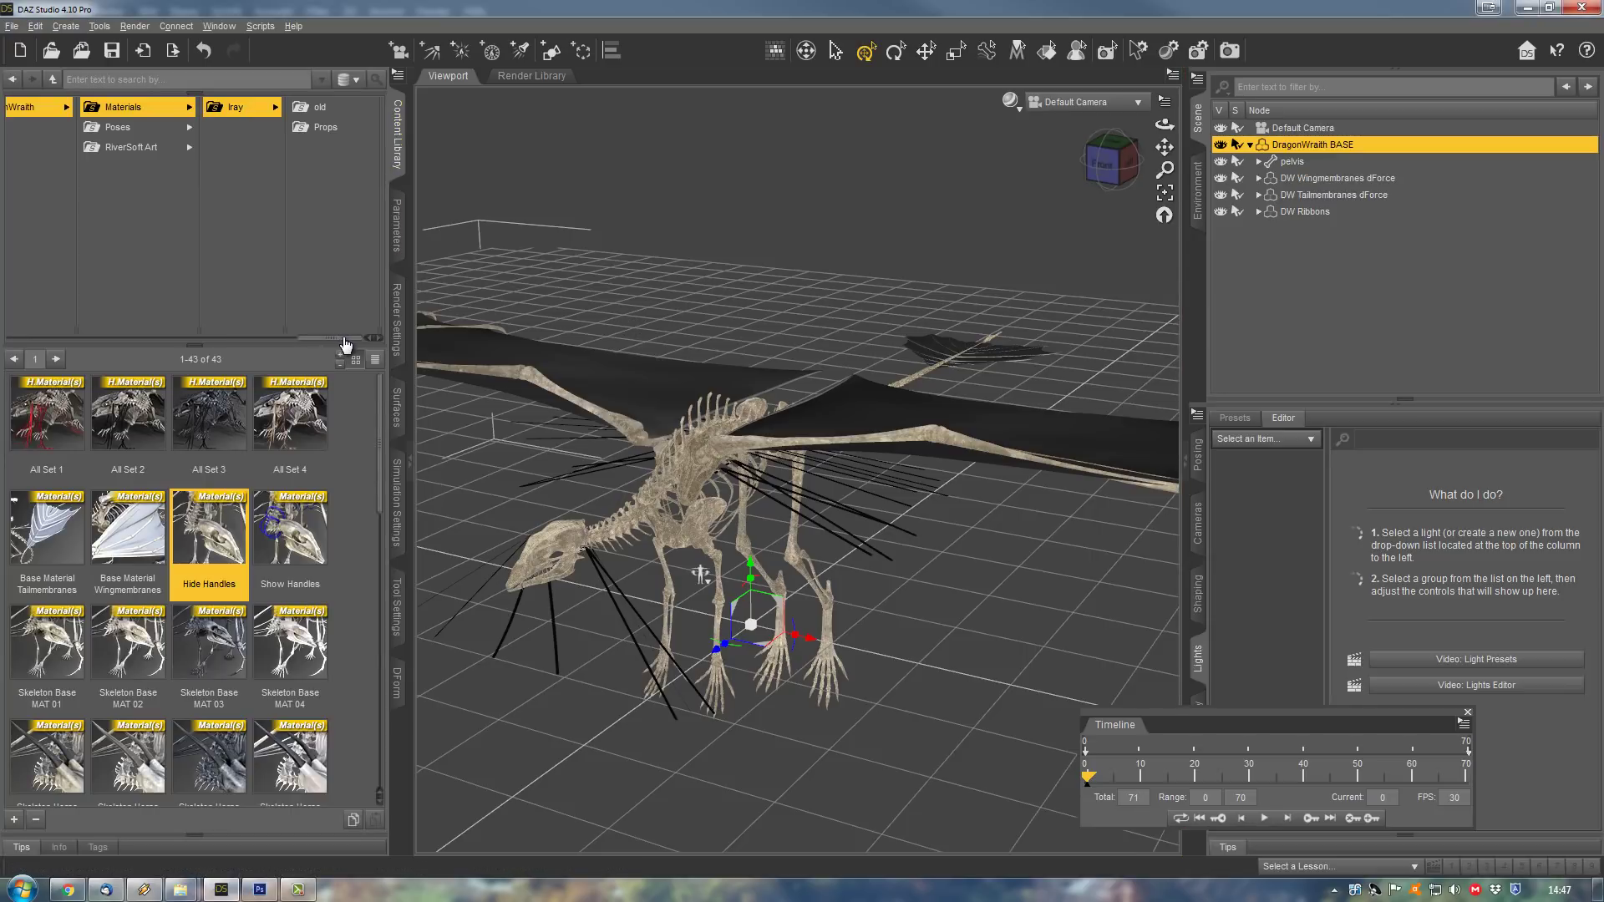
pyautogui.moveTo(338, 340); pyautogui.dragTo(306, 343)
pyautogui.click(221, 148)
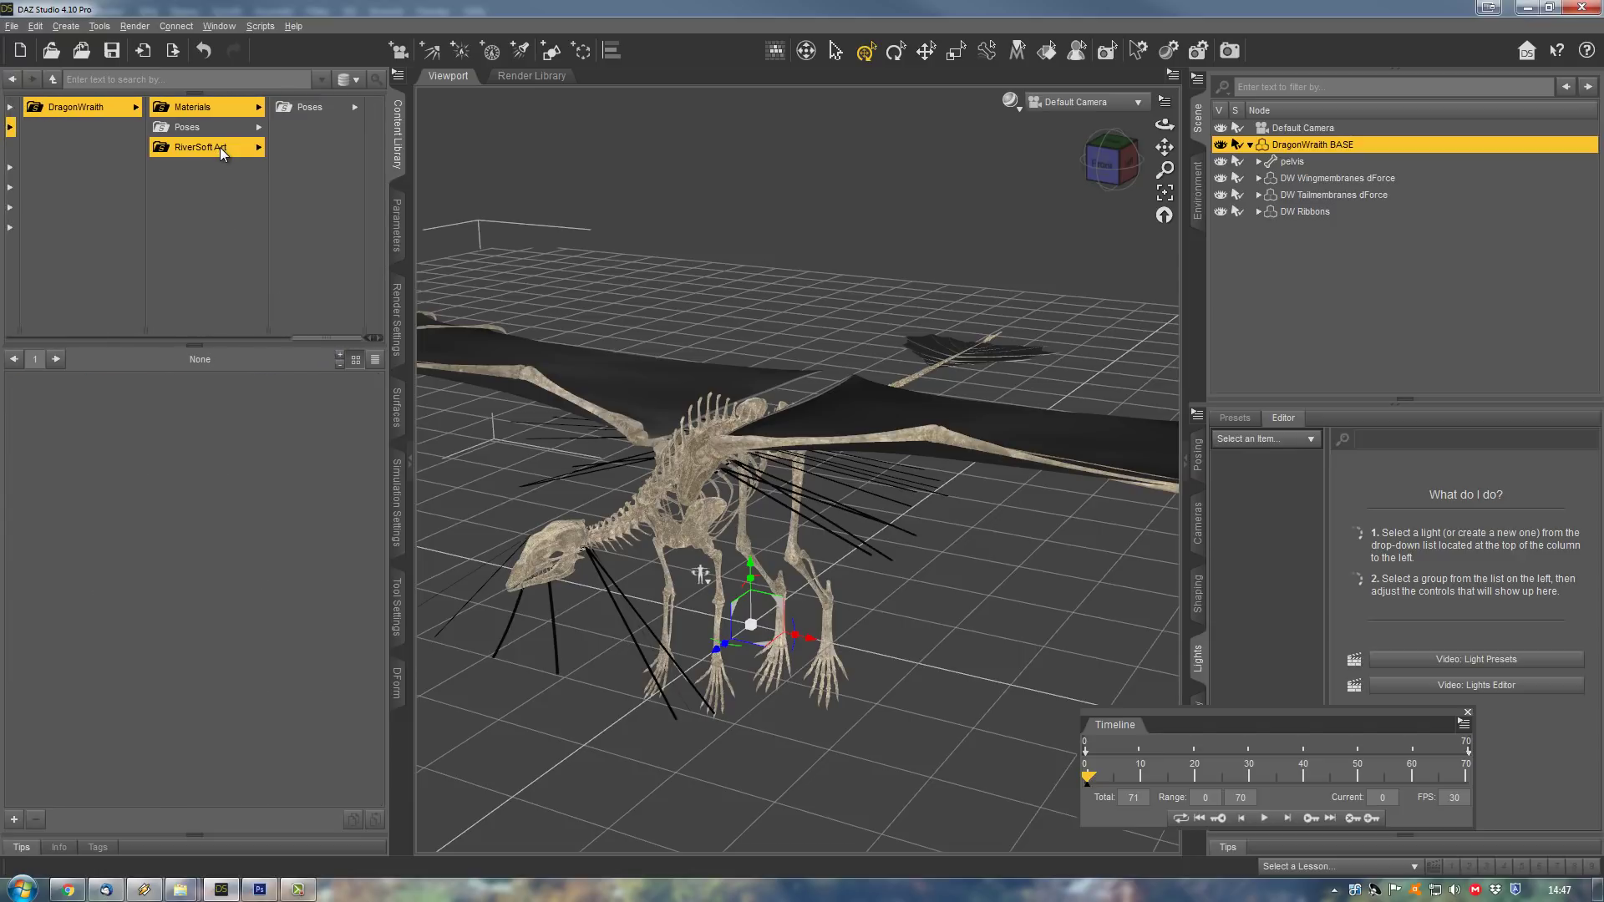
pyautogui.click(299, 107)
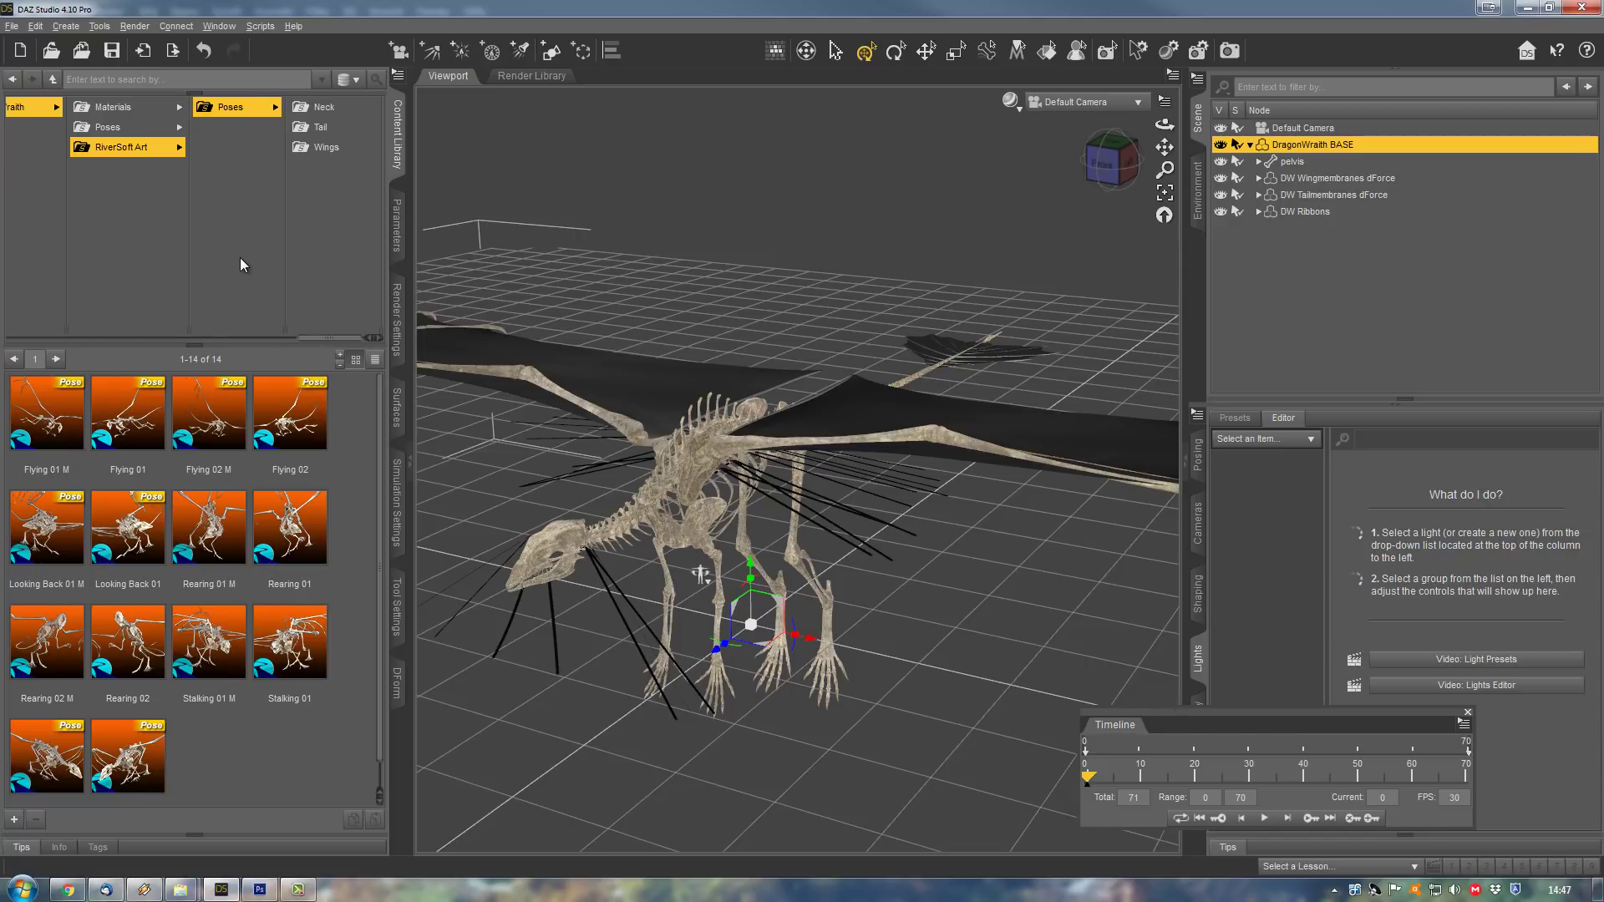
pyautogui.moveTo(330, 341); pyautogui.dragTo(314, 337)
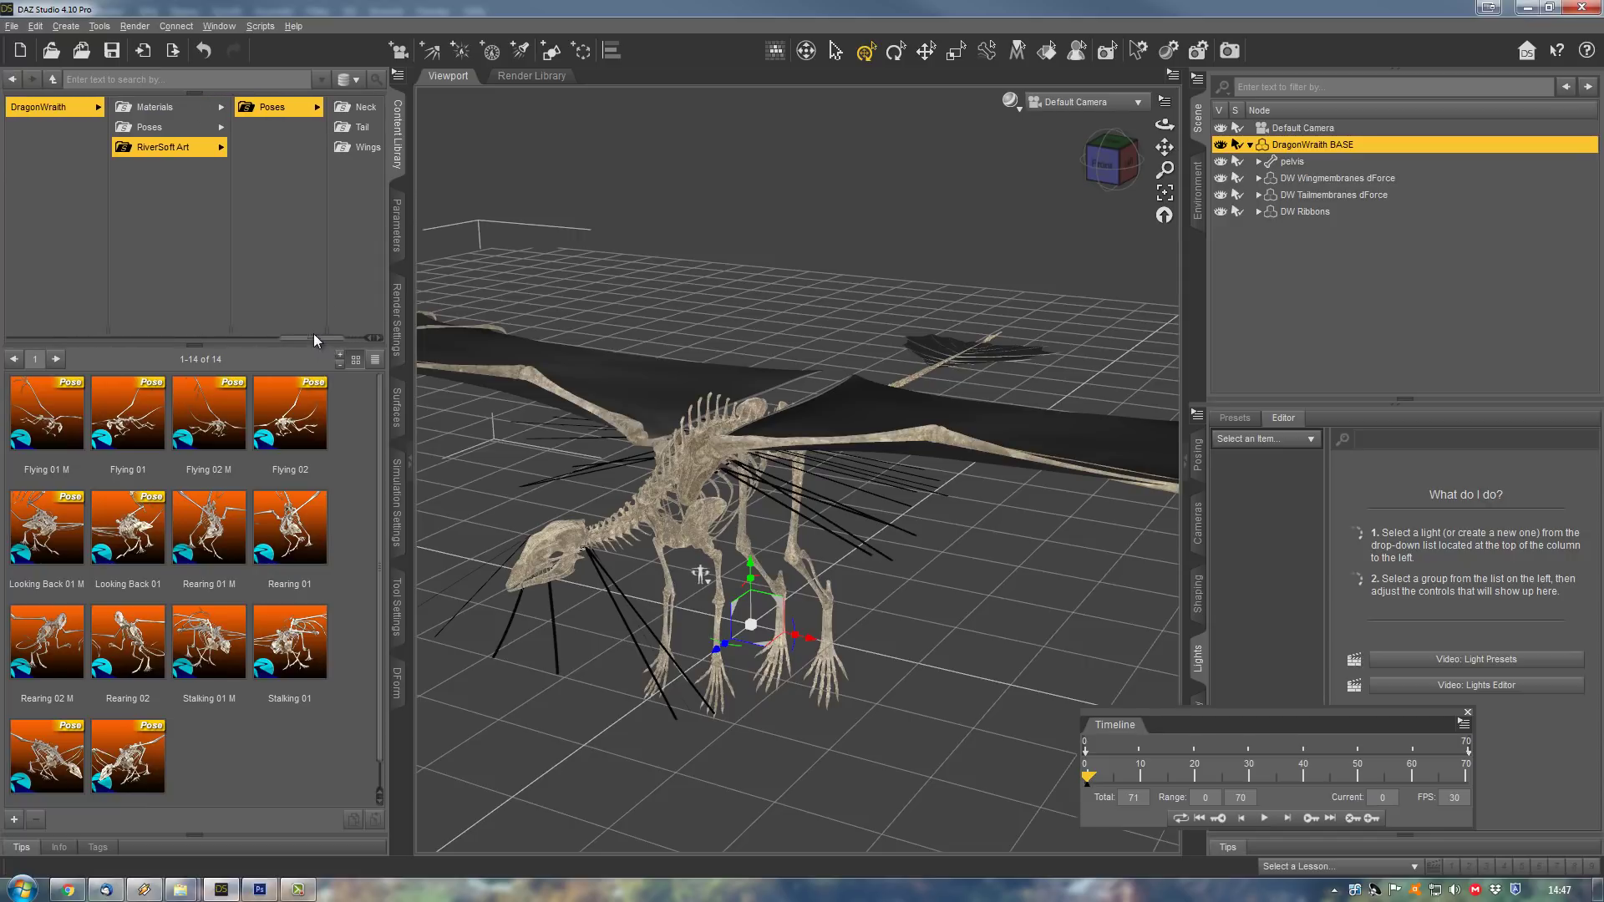
# - Find FeralFey's Drago Osseus Poses for DragonWraith and apply DO 00 Turn Limits Off to the figure
pyautogui.hotkey('ctrl', 'a')
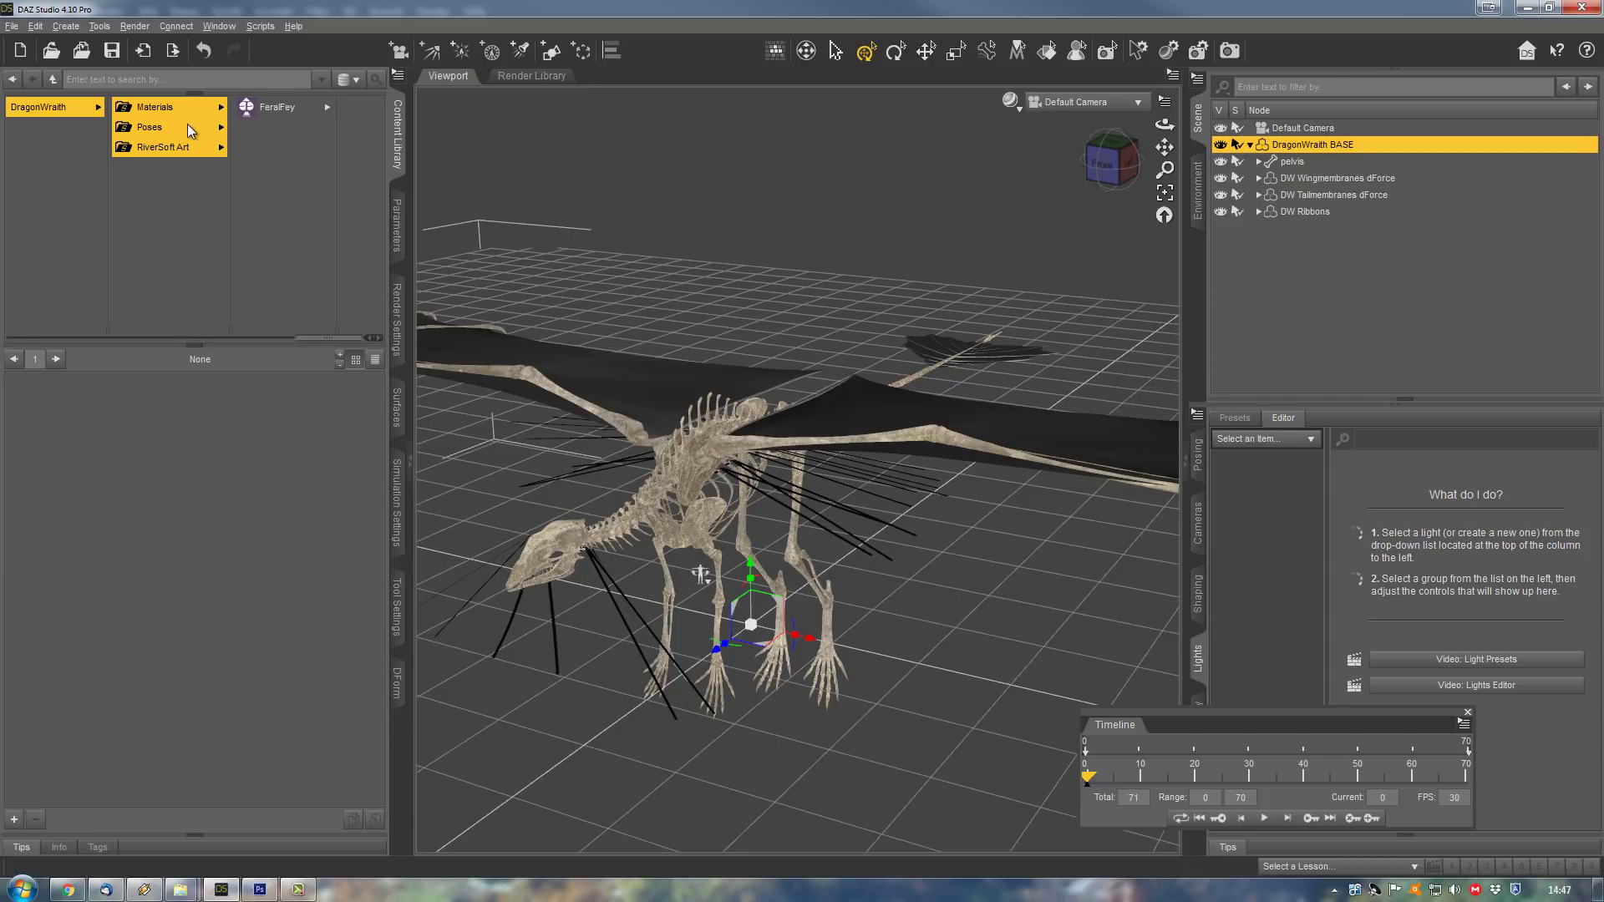
pyautogui.click(272, 107)
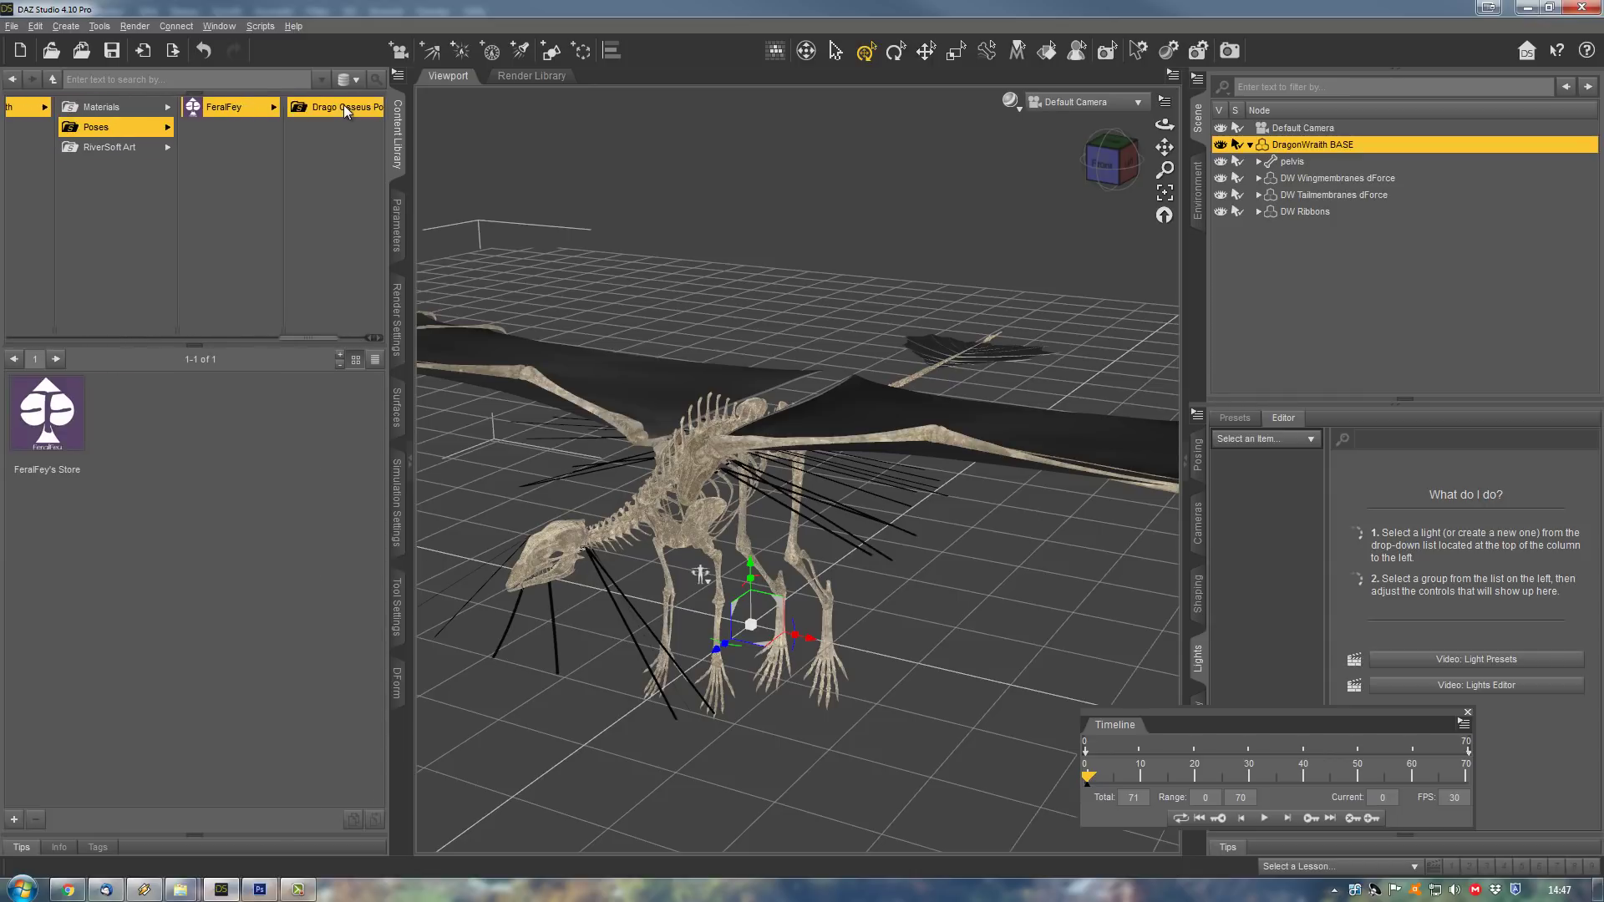
pyautogui.click(344, 107)
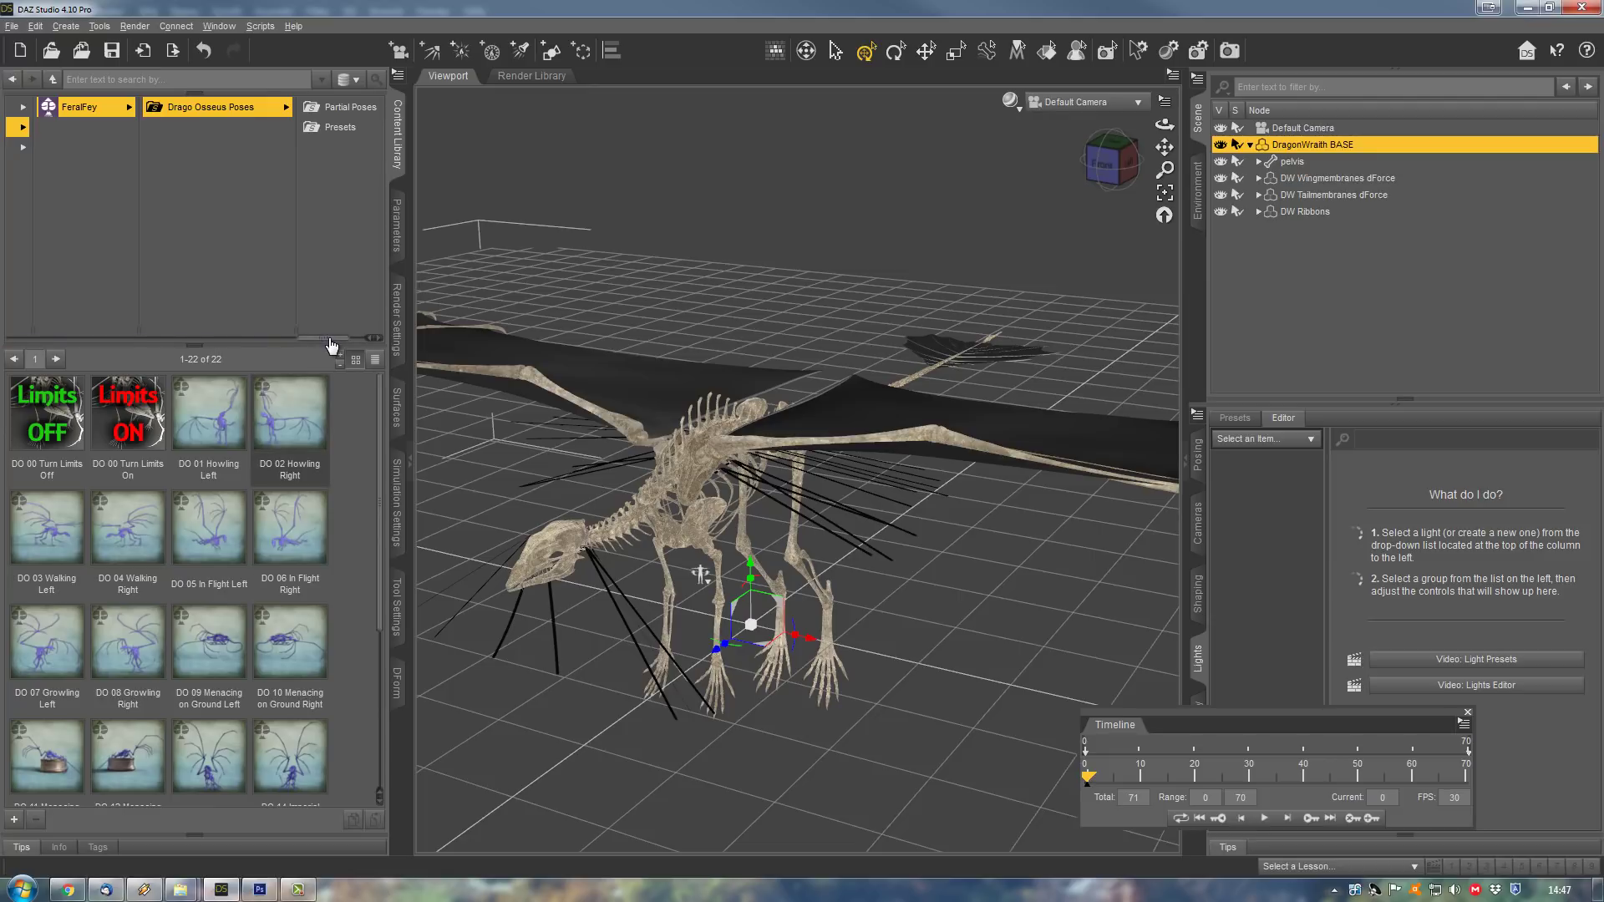
pyautogui.moveTo(325, 342)
pyautogui.mouseDown()
pyautogui.moveTo(296, 345)
pyautogui.moveTo(319, 346)
pyautogui.mouseUp()
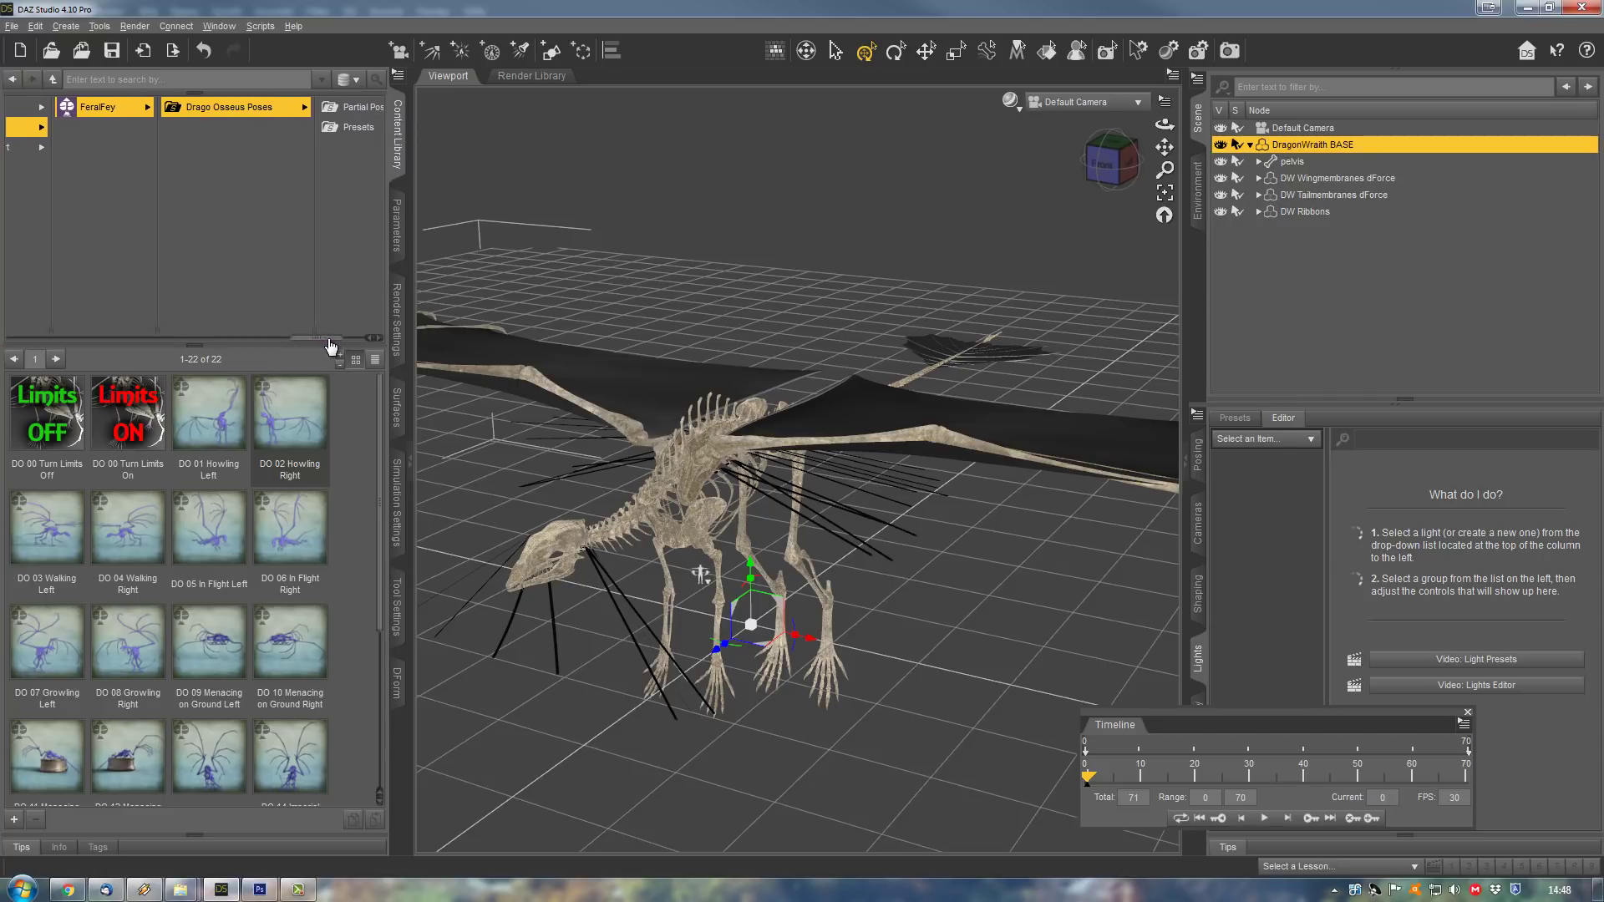
pyautogui.click(49, 421)
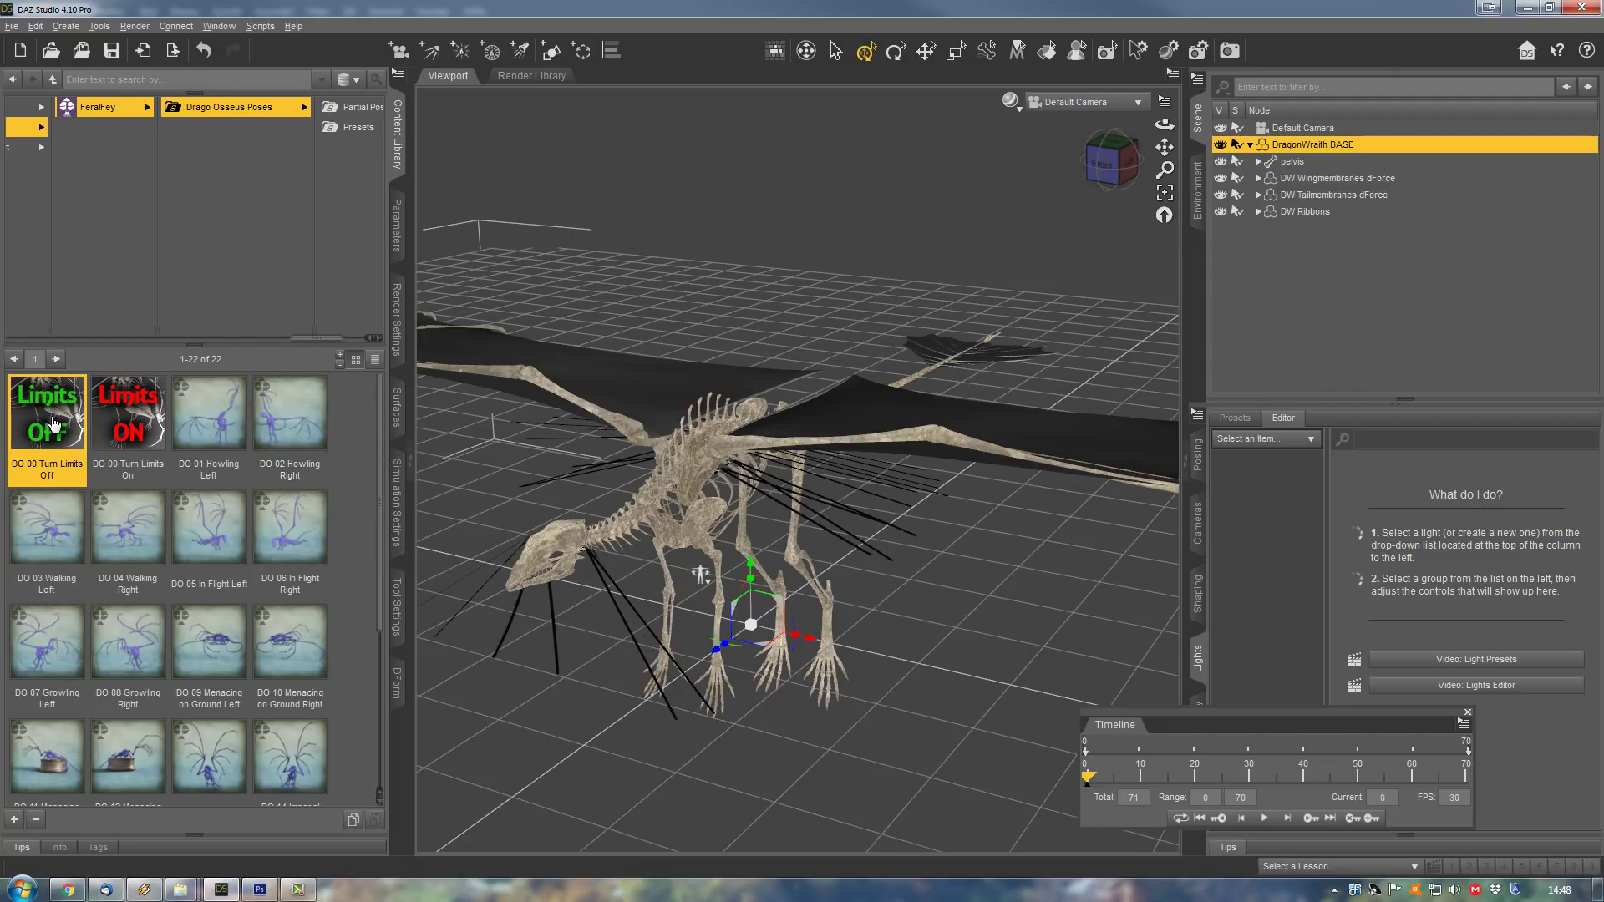
pyautogui.doubleClick(48, 421)
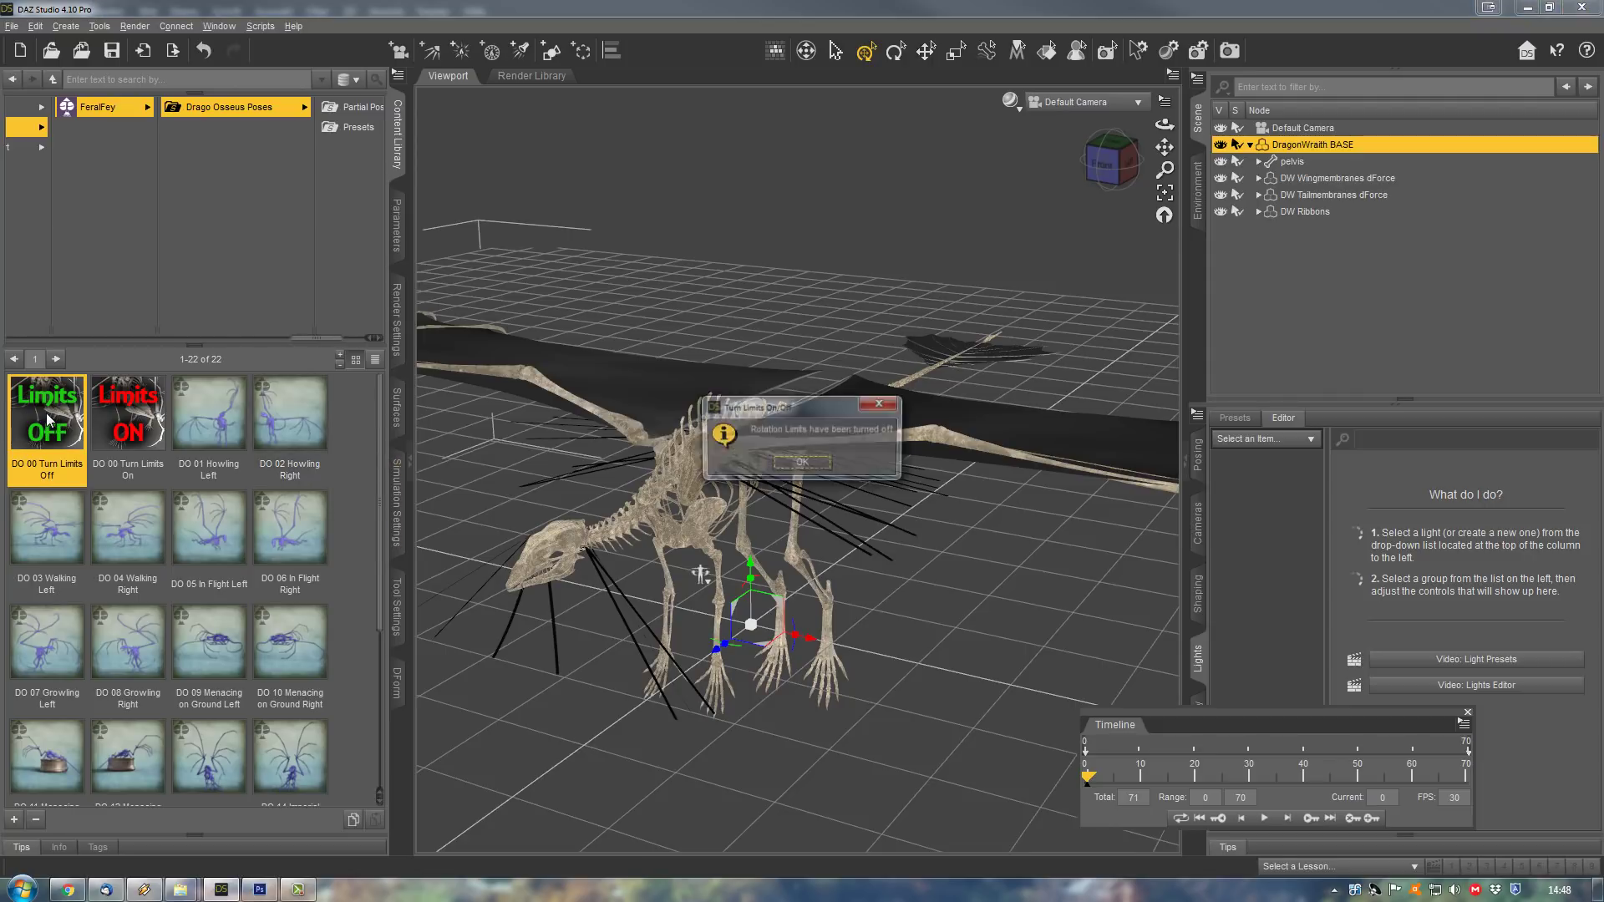
pyautogui.press('Return')
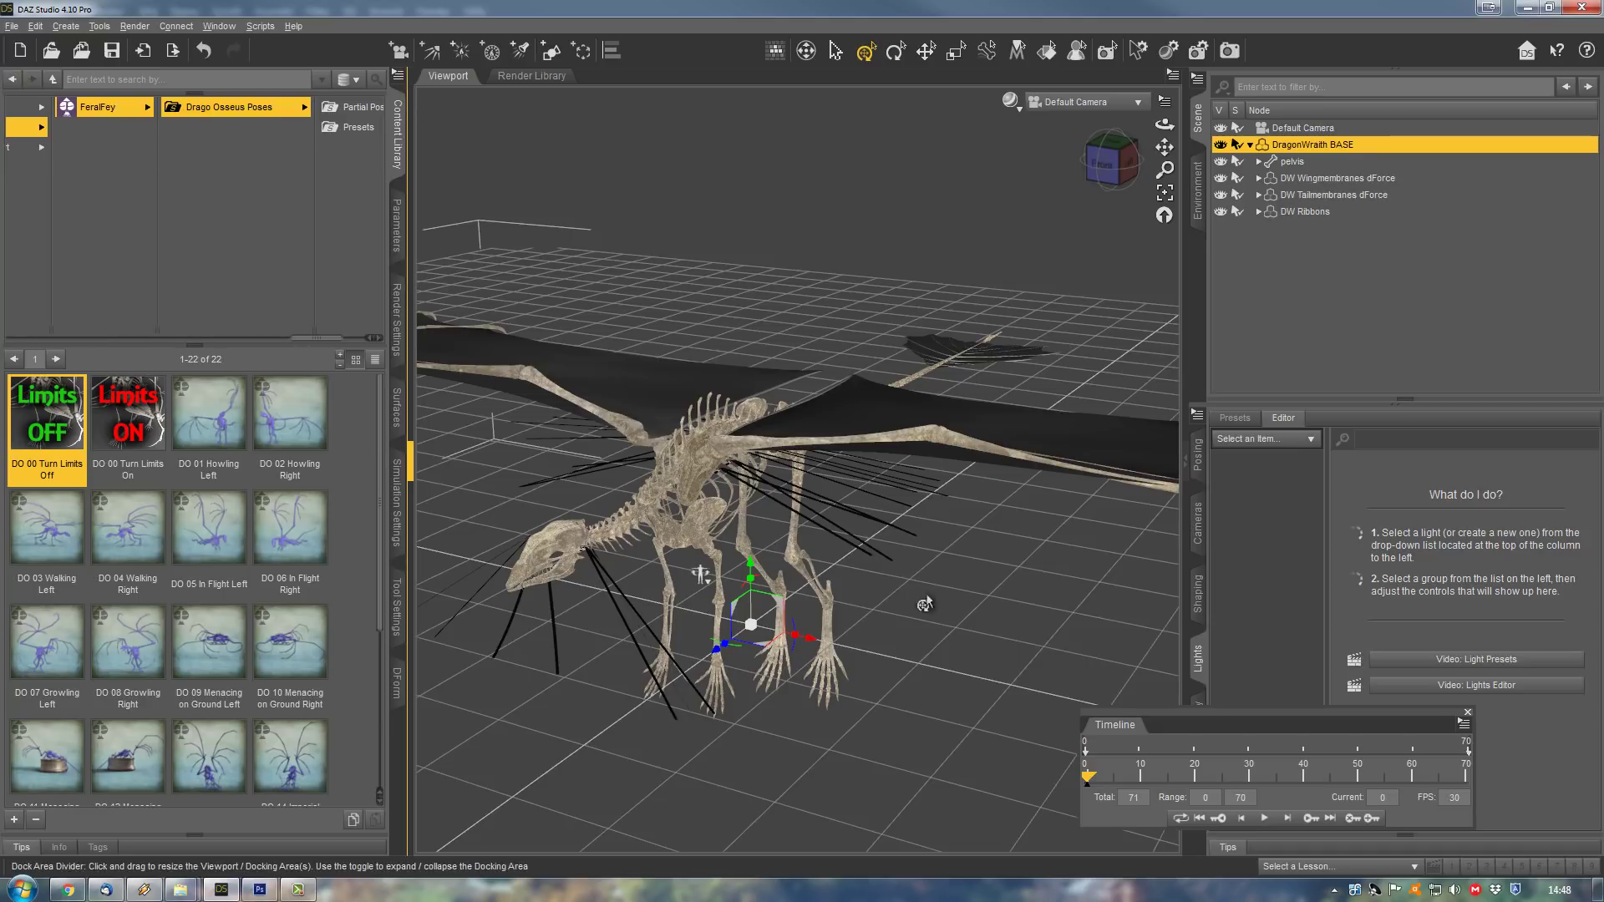
# - Go to frame 10 of the timeline and apply the DO 08 Growling Right pose to the dragon
pyautogui.moveTo(1089, 779); pyautogui.dragTo(1140, 783)
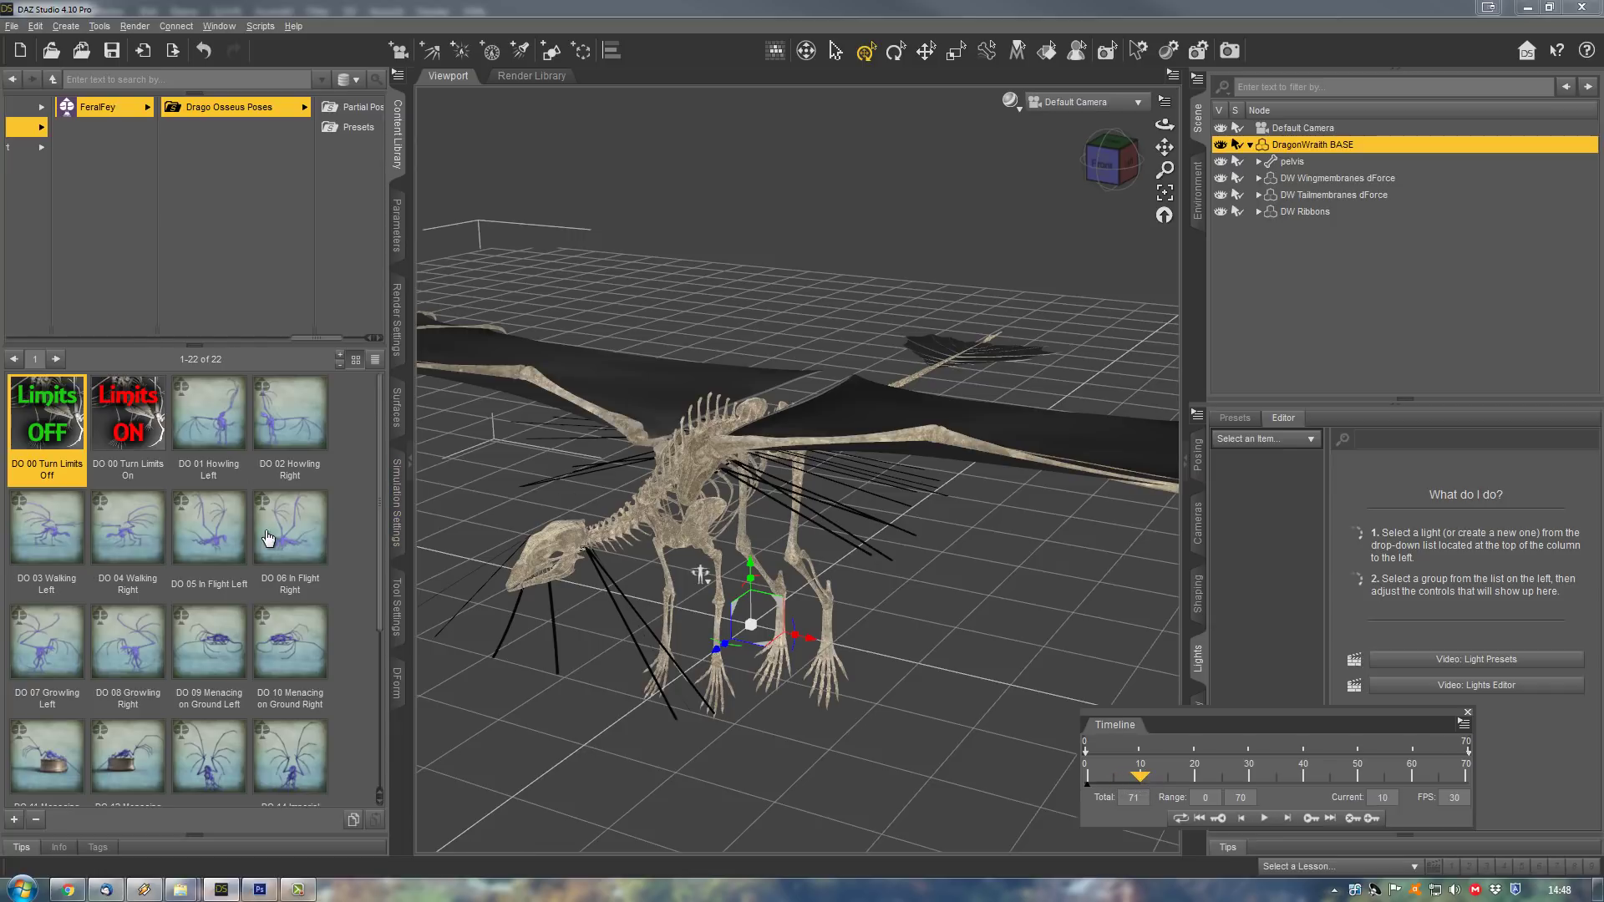
pyautogui.scroll(-1, 387, 539)
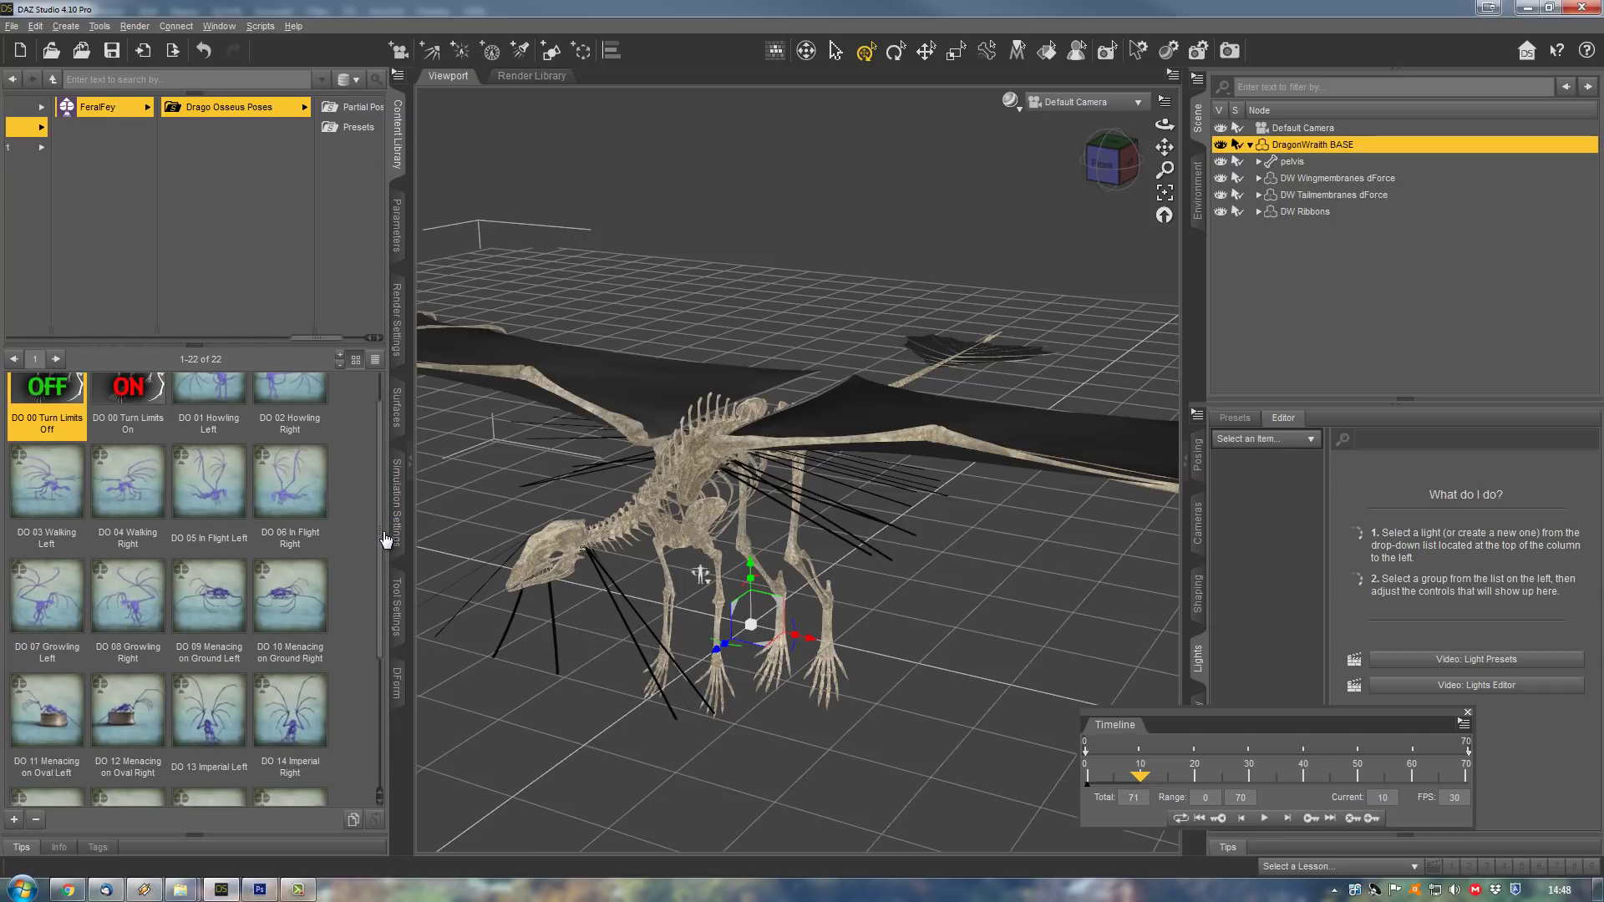
pyautogui.scroll(-1, 384, 541)
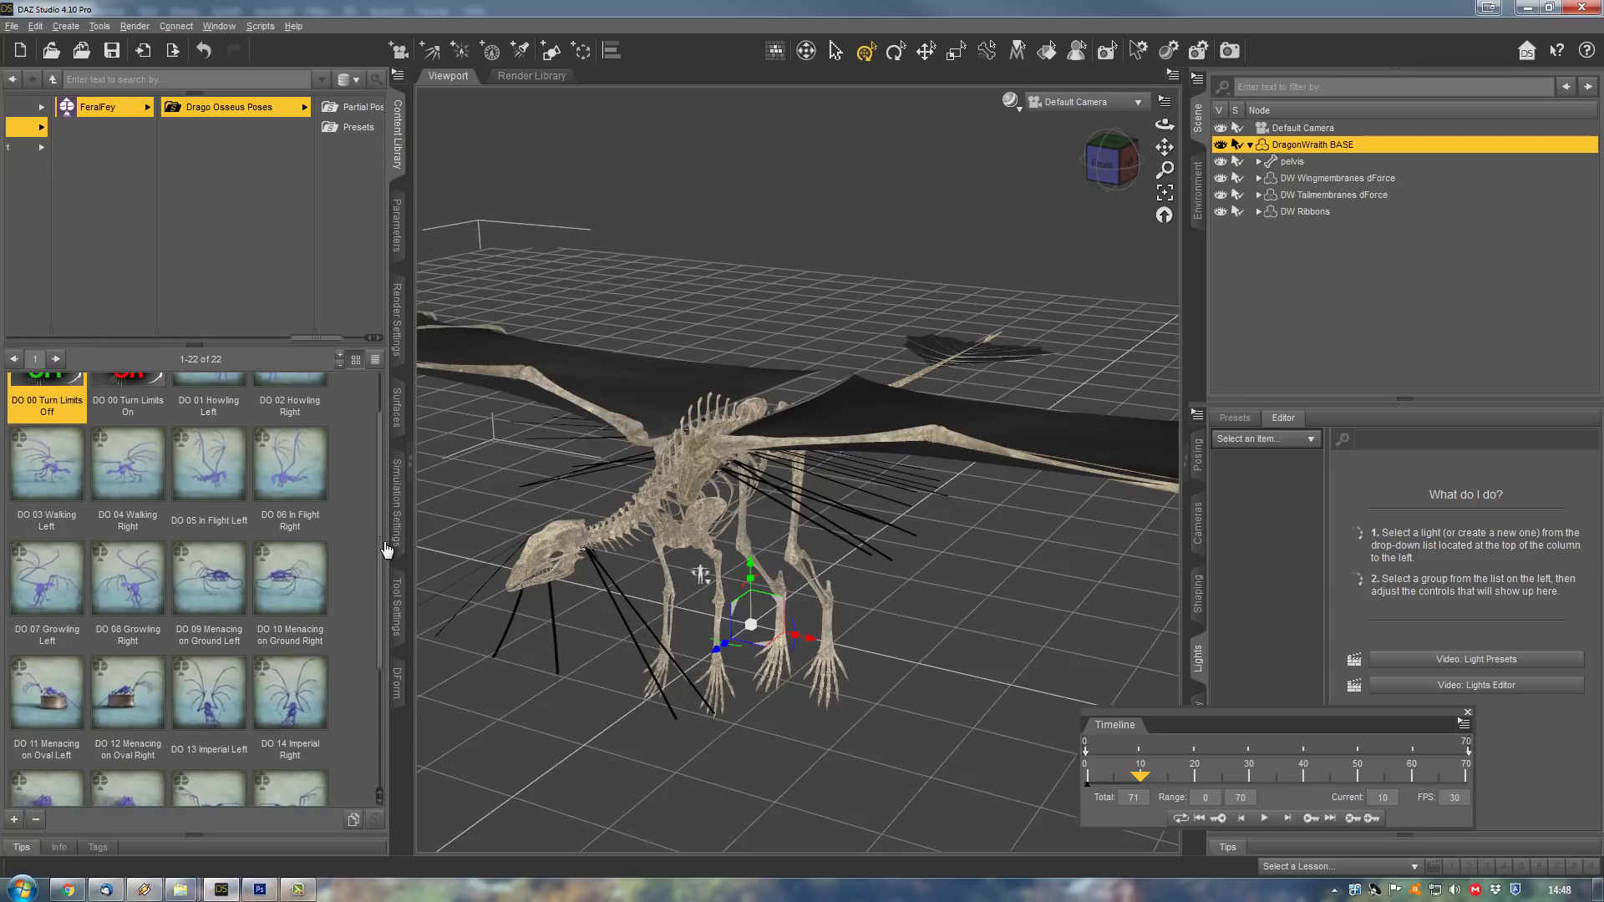
pyautogui.click(135, 600)
pyautogui.doubleClick(134, 600)
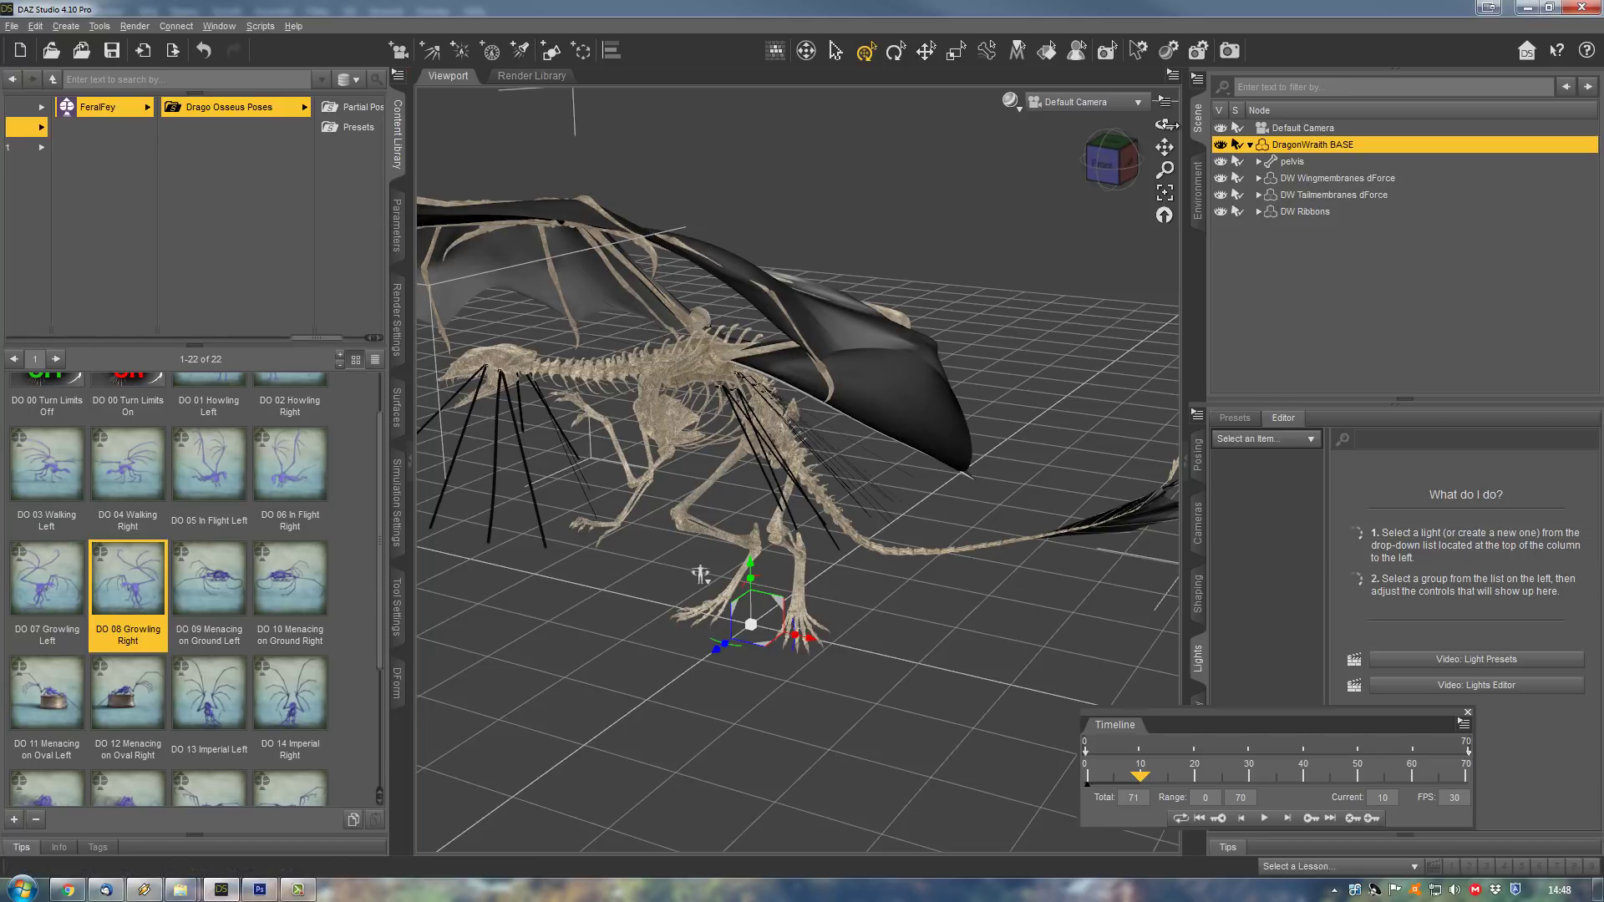
# - Inspect the growling pose and scrub the timeline to frame 0 and back to frame 10 to compare the poses
pyautogui.moveTo(1164, 123); pyautogui.dragTo(1143, 126)
pyautogui.moveTo(705, 576); pyautogui.dragTo(729, 583)
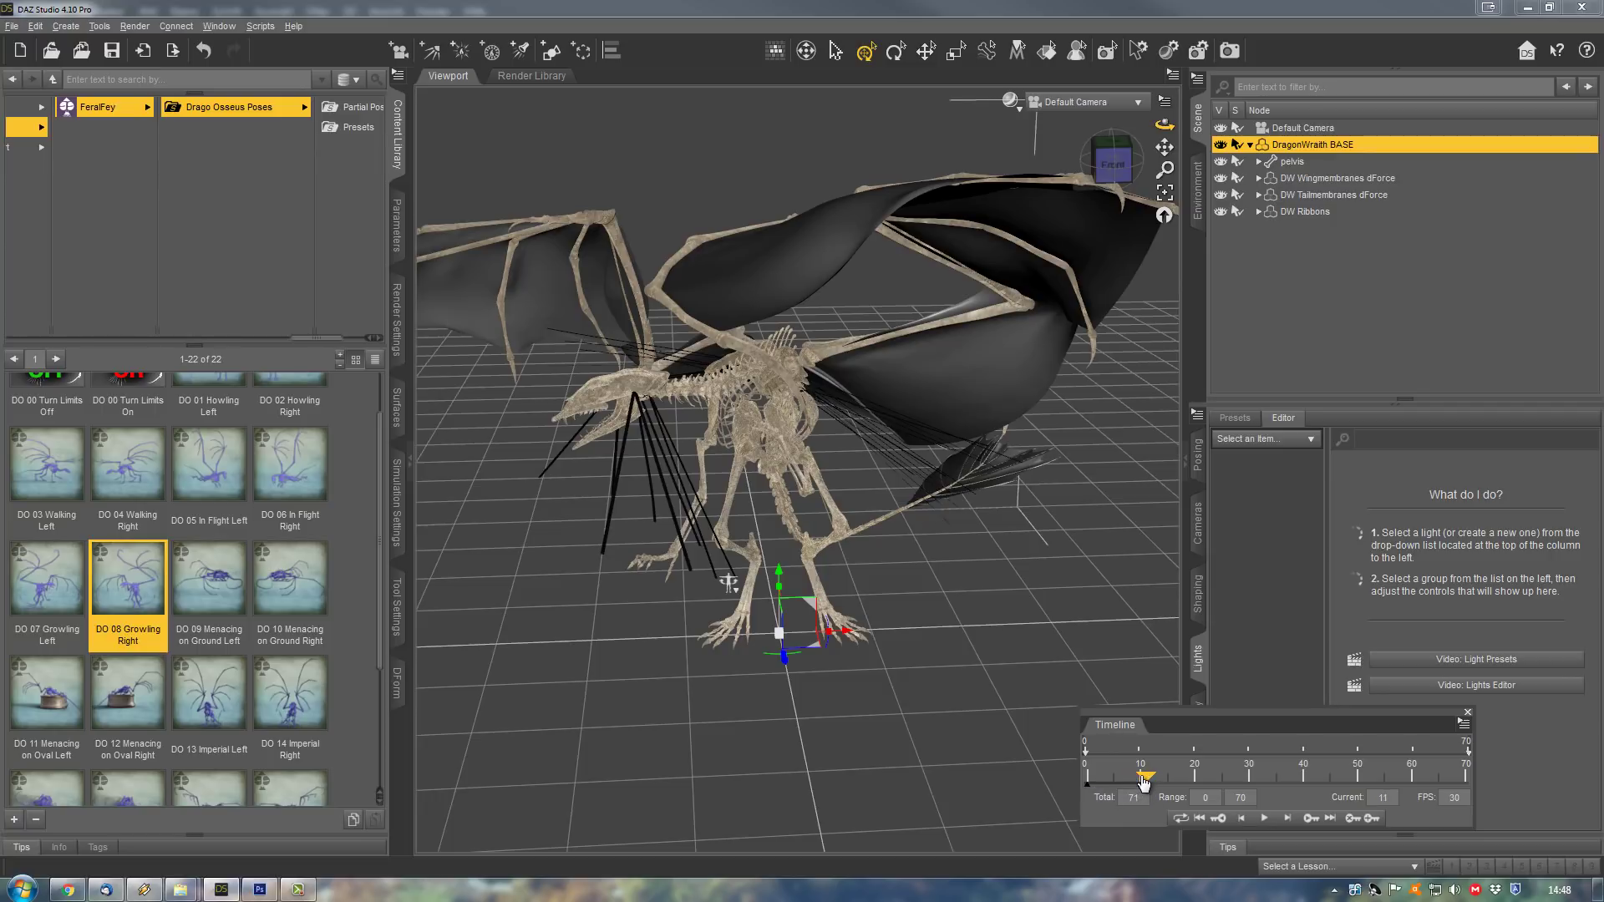
pyautogui.moveTo(1129, 783); pyautogui.dragTo(1083, 781)
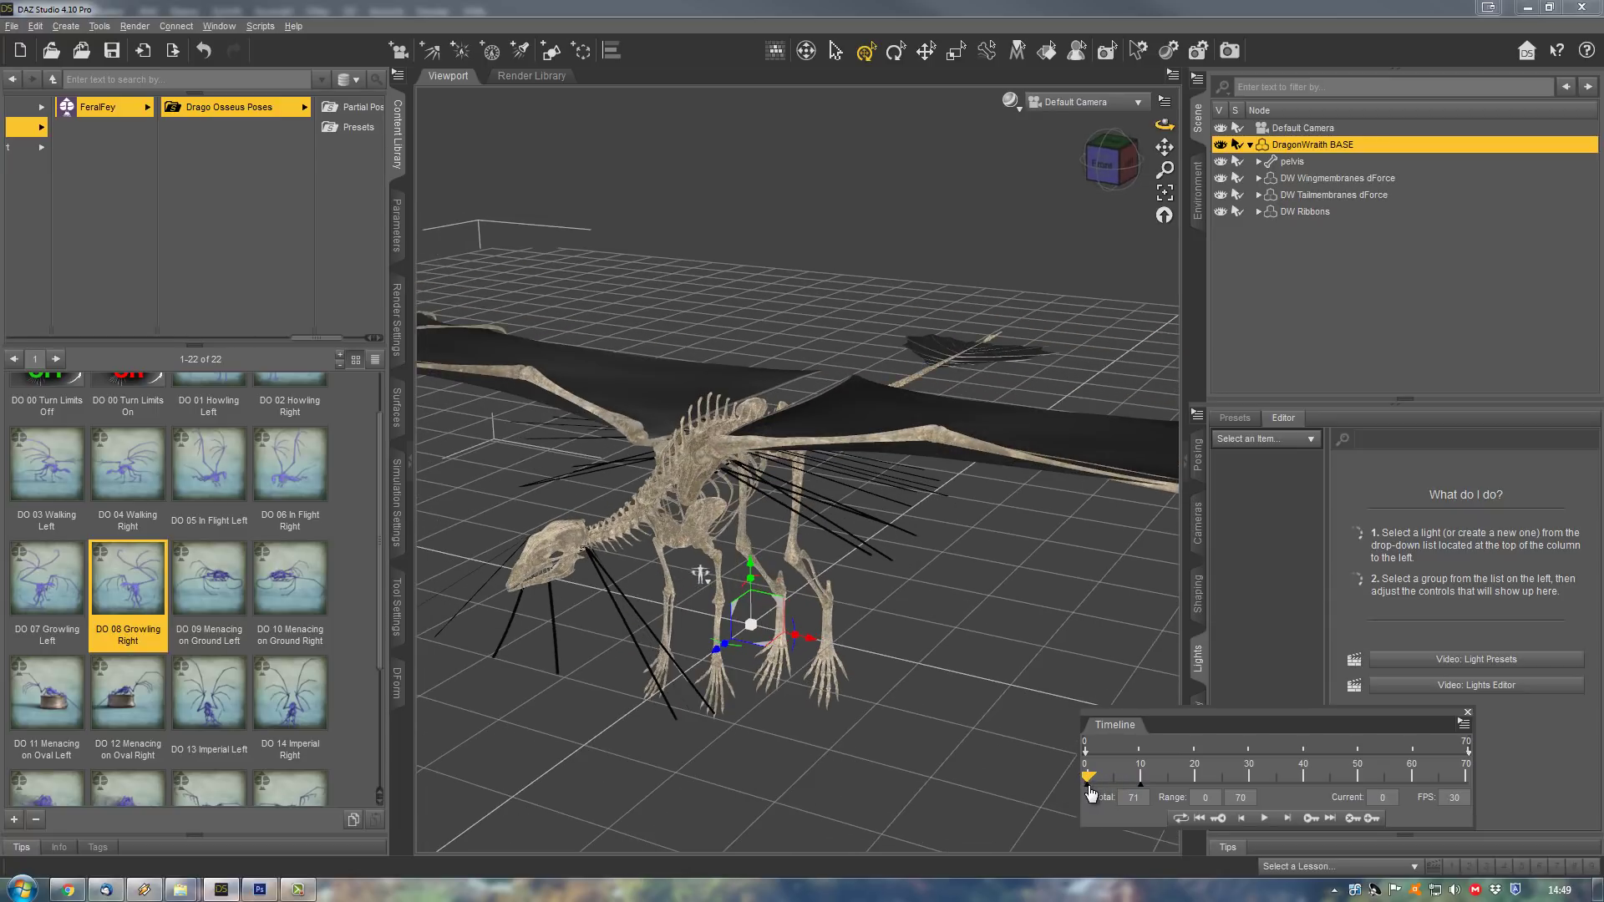
pyautogui.moveTo(1090, 781); pyautogui.dragTo(1140, 781)
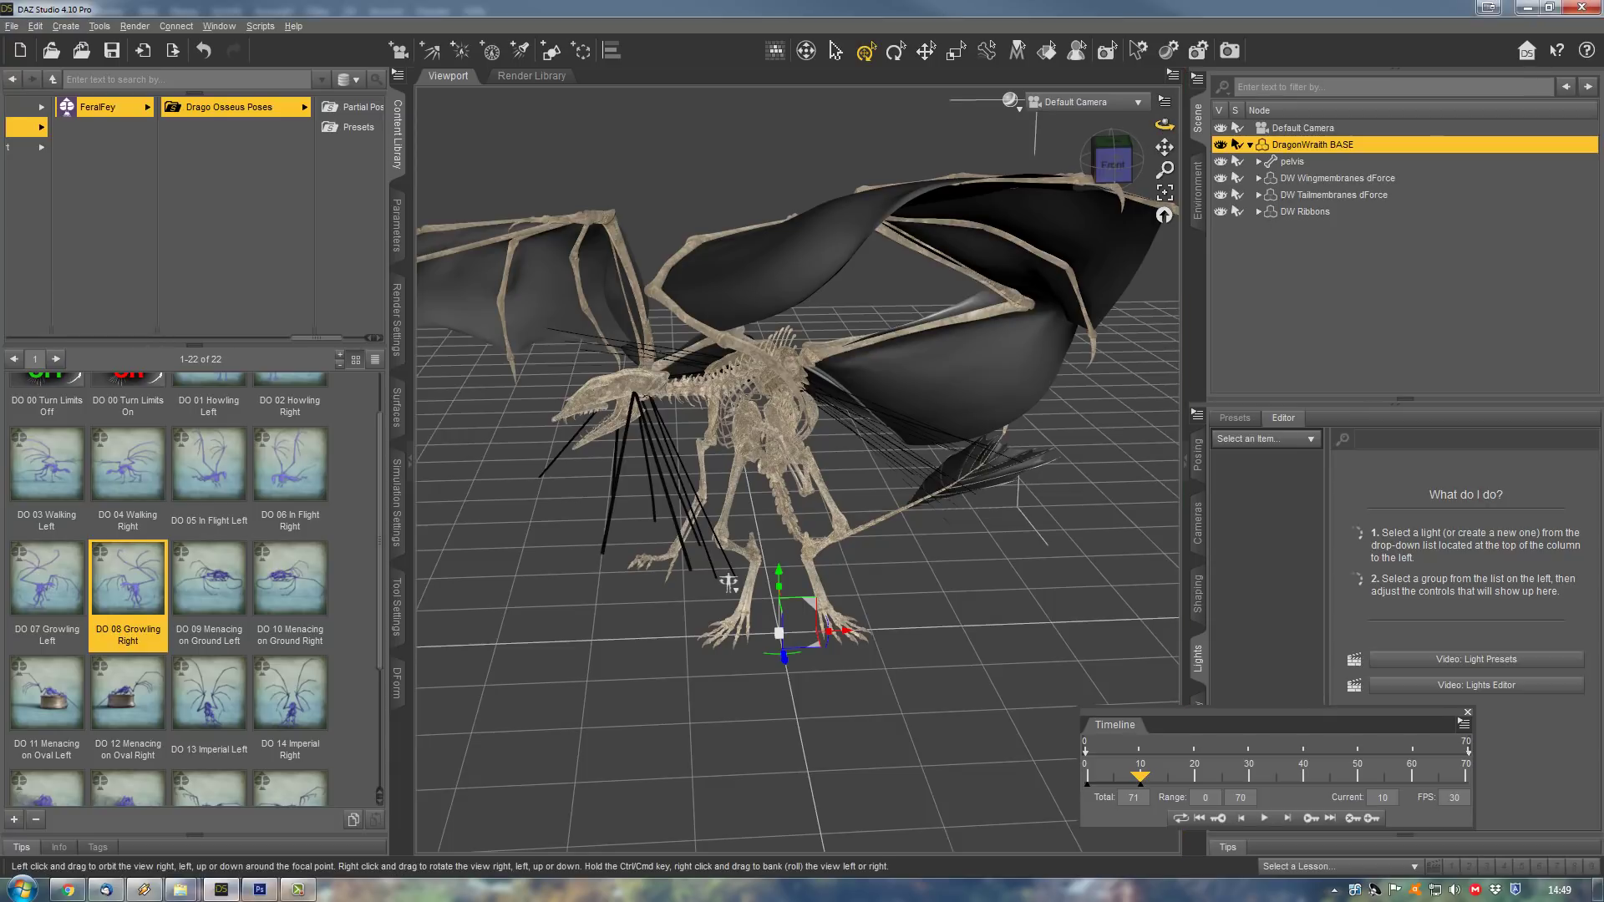
# - Set Right Wingspike side-side of DW Wingmembranes dForce to about 87.5% at frame 10
pyautogui.moveTo(728, 583); pyautogui.dragTo(1071, 475)
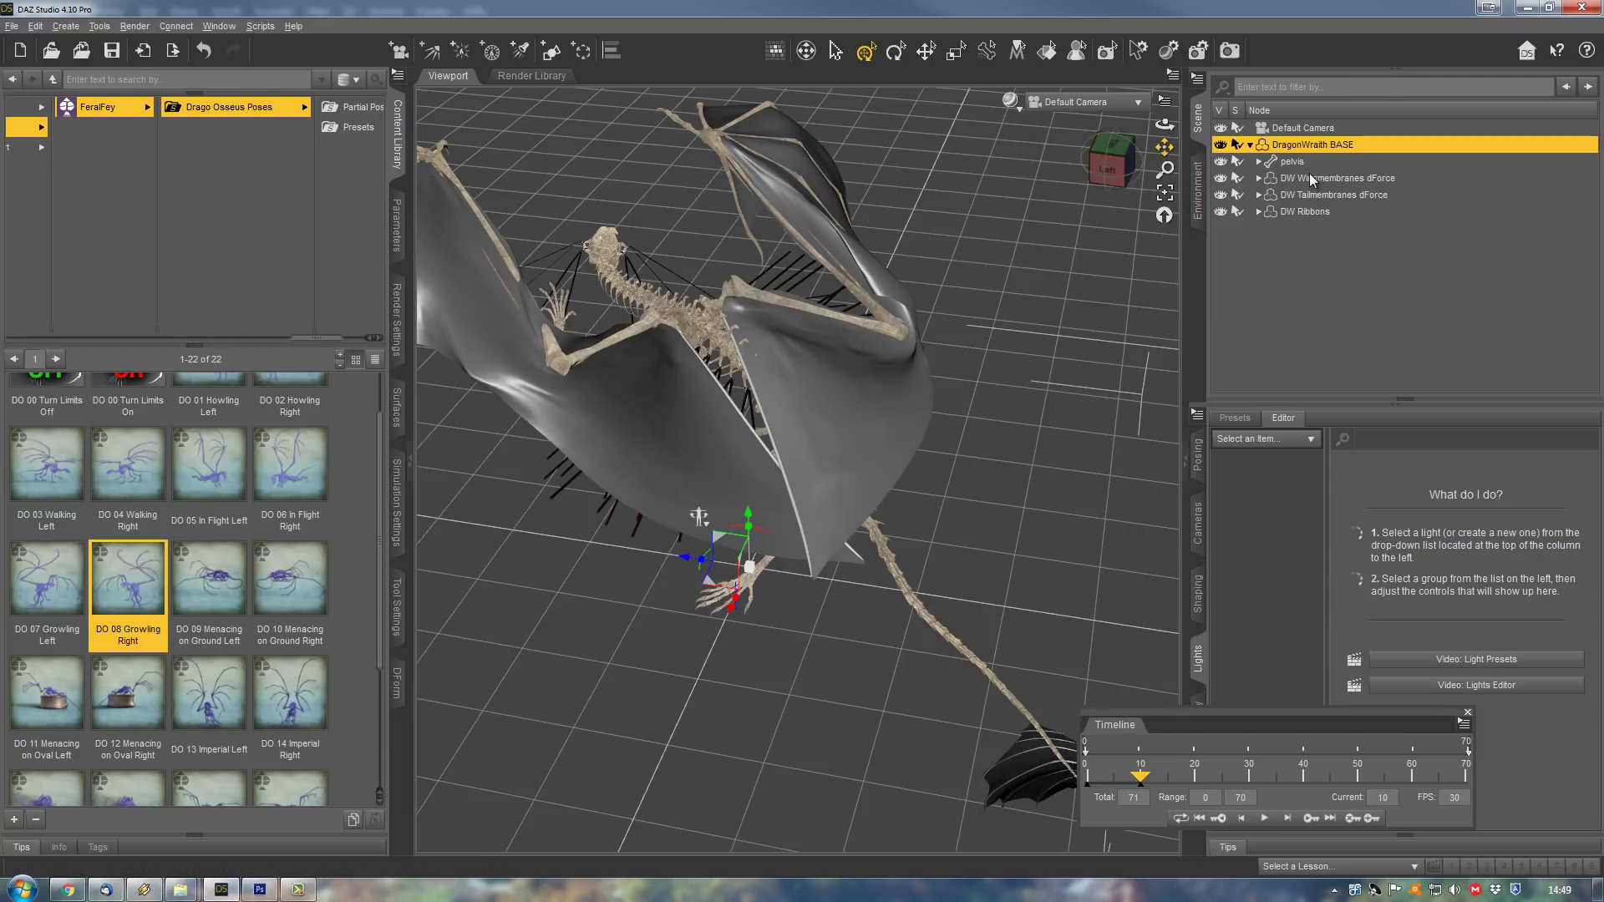
pyautogui.click(1335, 178)
pyautogui.click(399, 234)
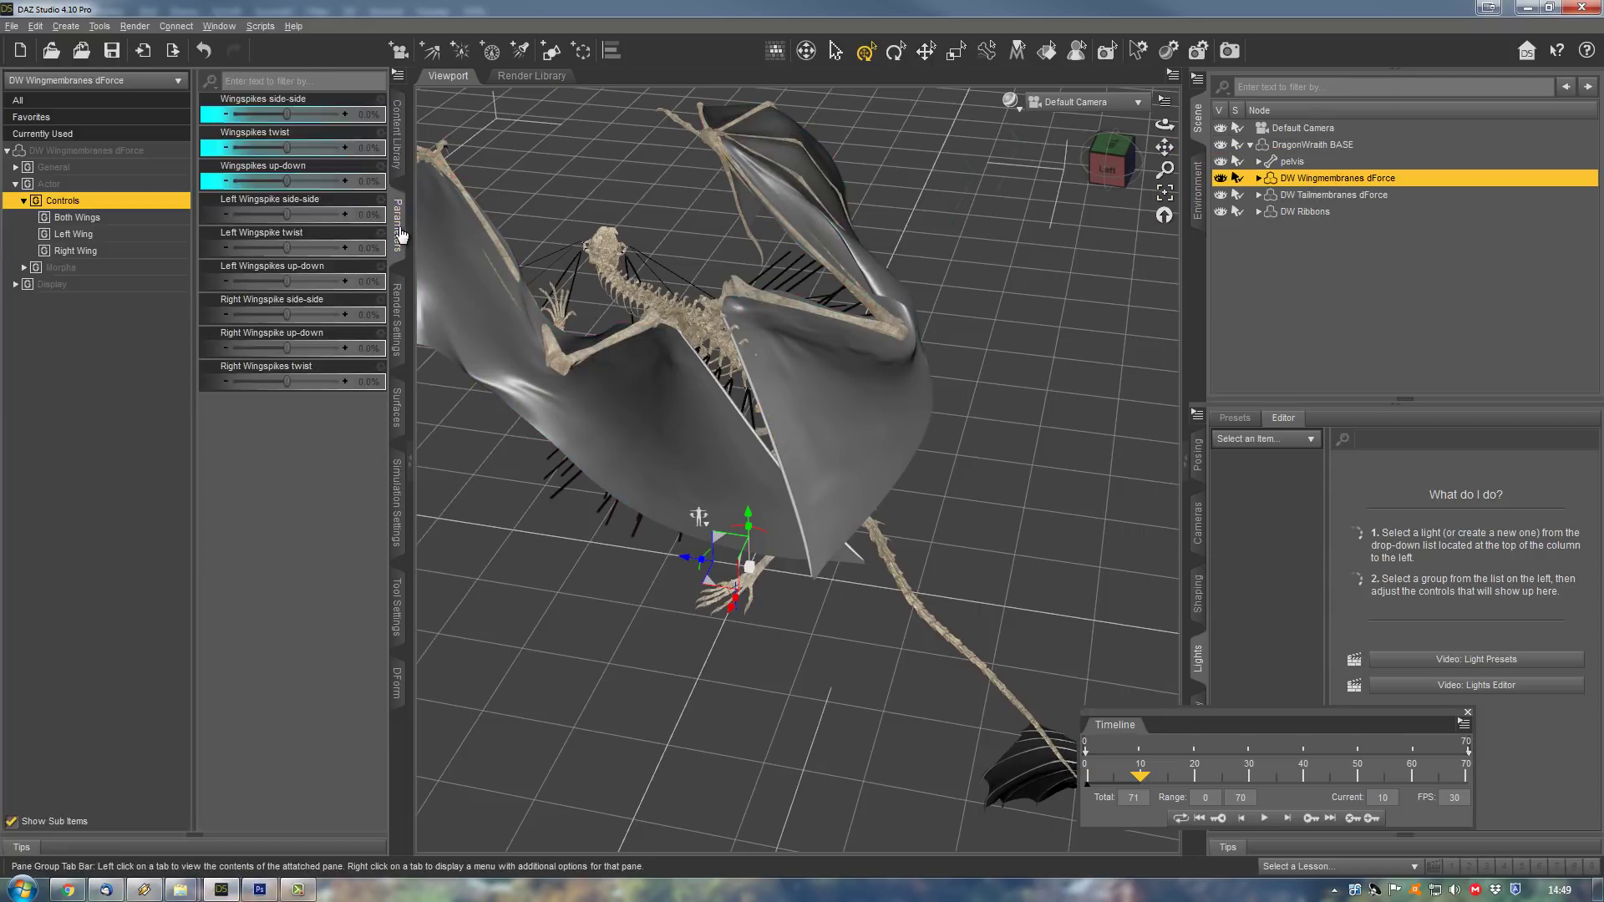
pyautogui.click(124, 250)
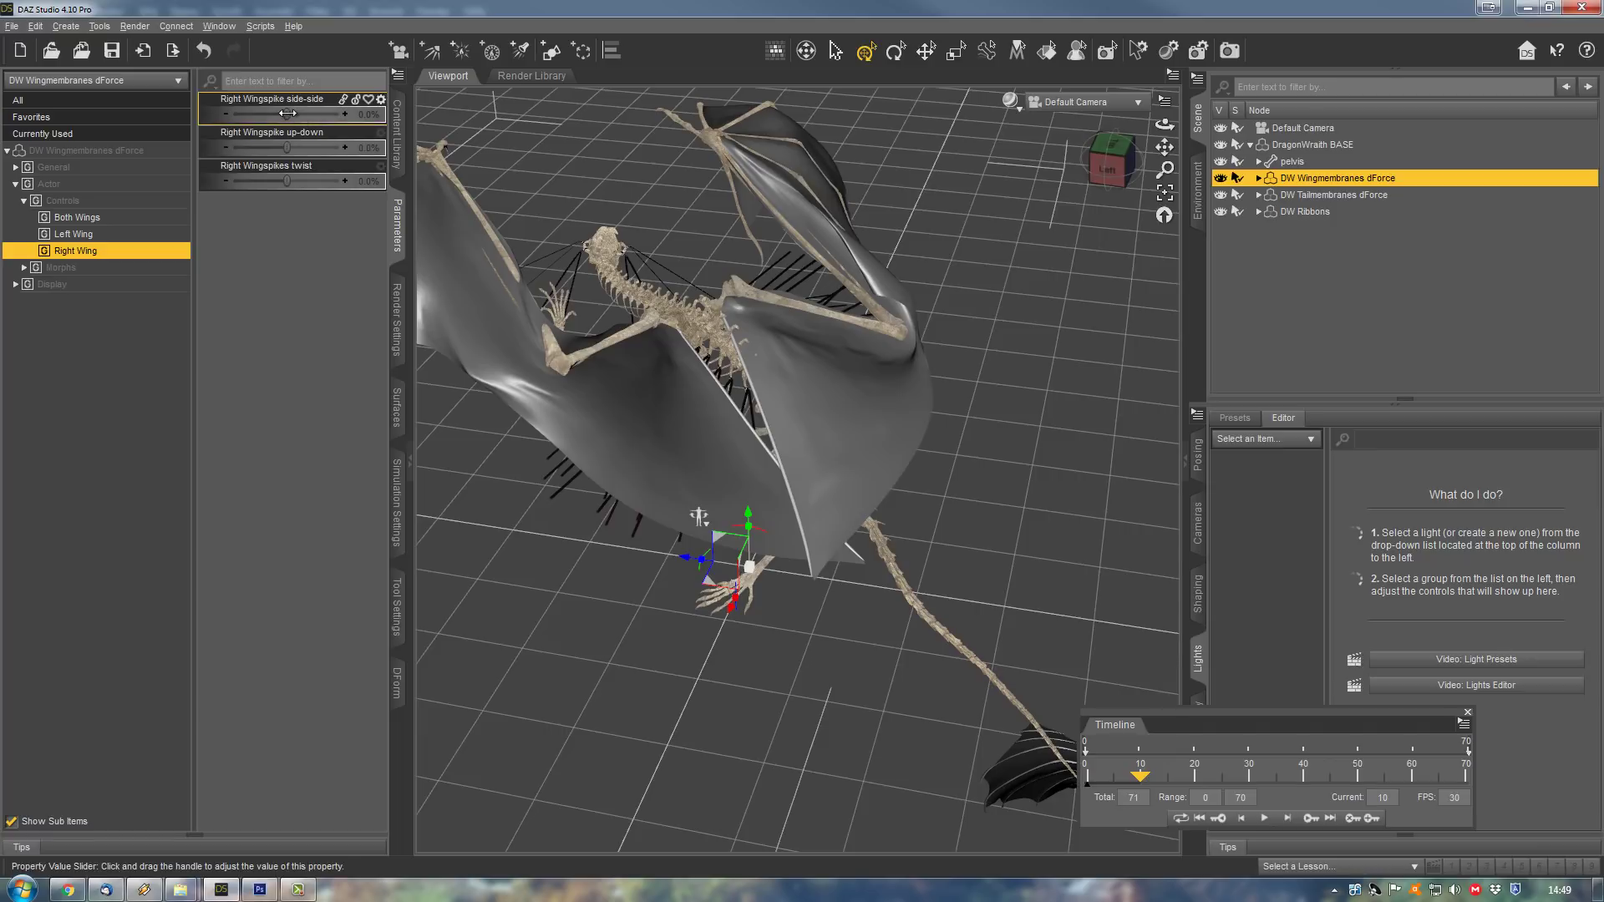
pyautogui.moveTo(288, 114); pyautogui.dragTo(310, 115)
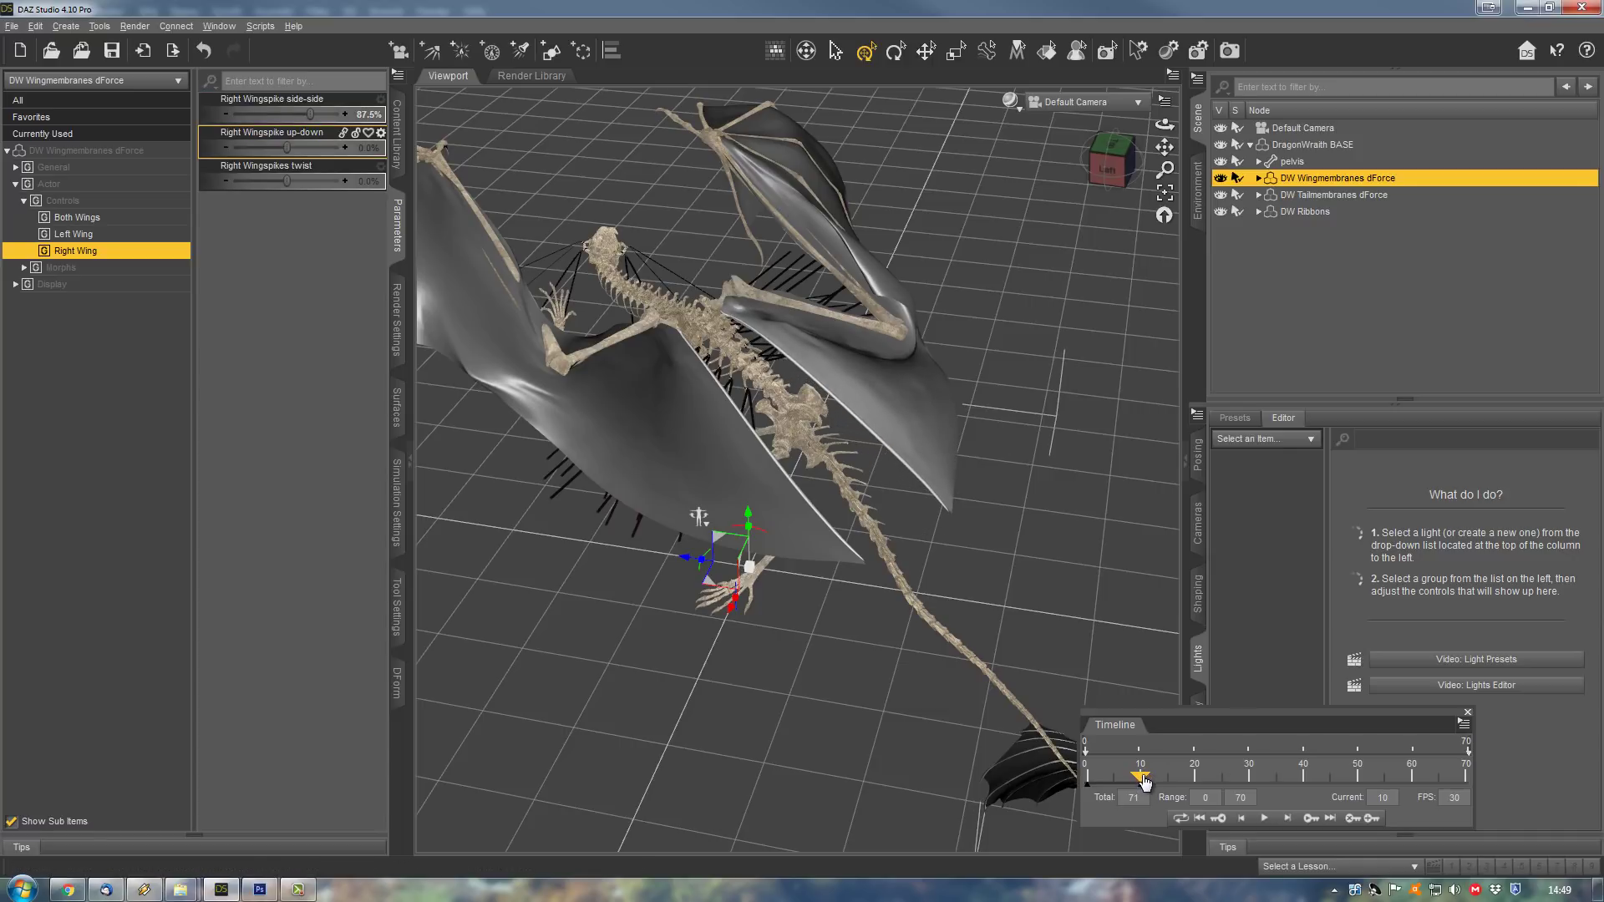
pyautogui.moveTo(1144, 781)
pyautogui.mouseDown()
pyautogui.moveTo(1080, 779)
pyautogui.moveTo(1146, 783)
pyautogui.mouseUp()
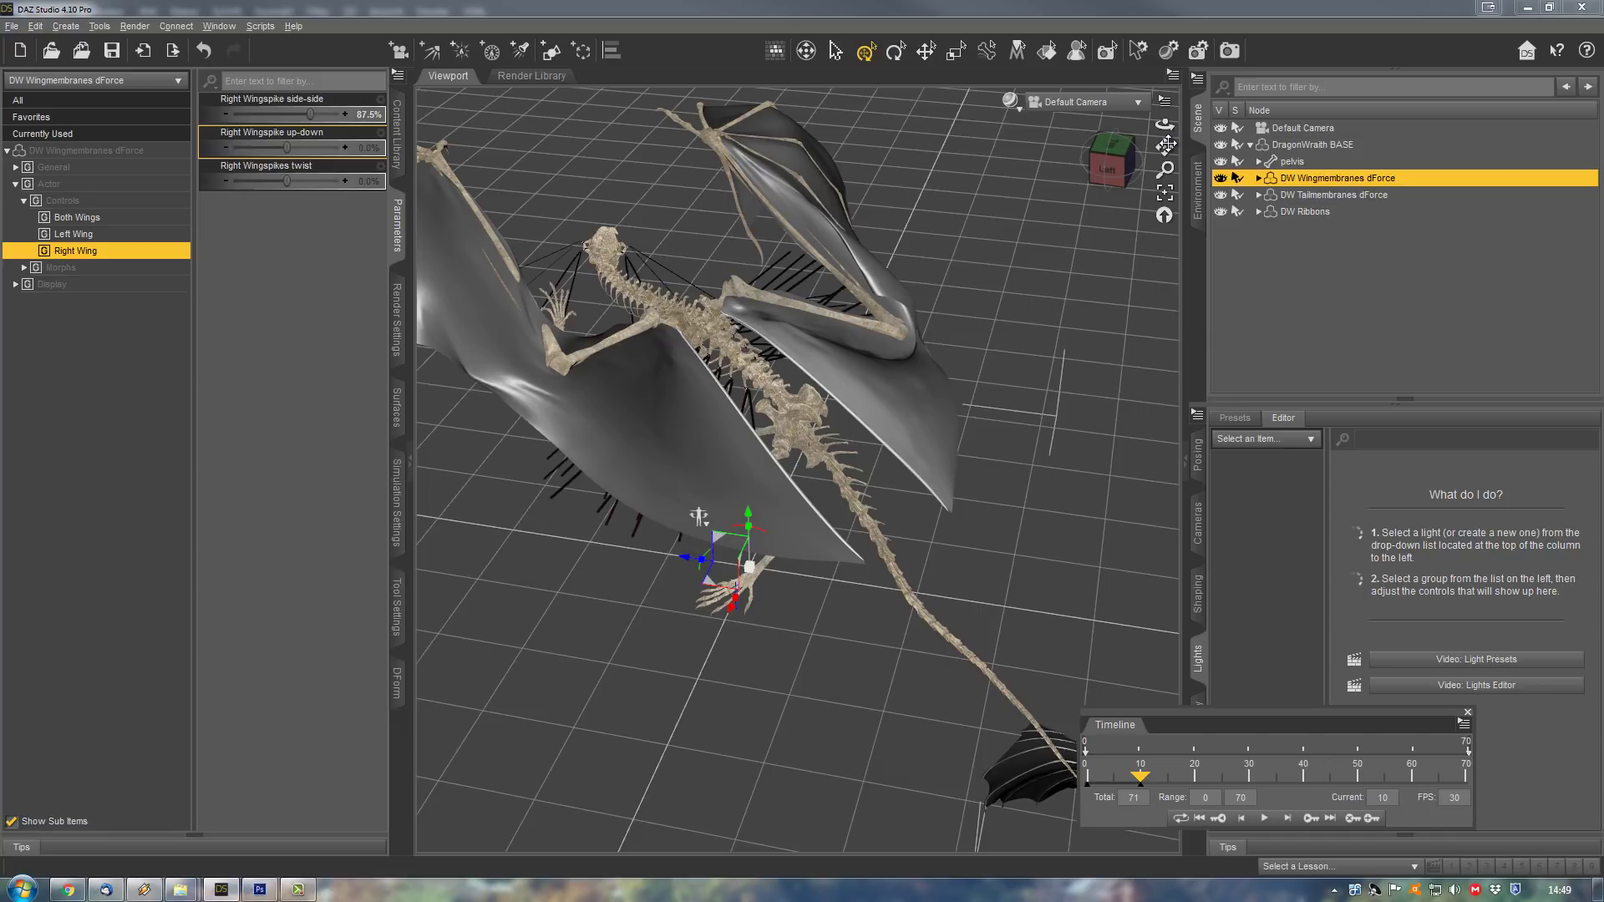
# - Set Tailspikes up-down of DW Tailmembranes dForce to about 59.7% at frame 10
pyautogui.moveTo(1163, 147); pyautogui.dragTo(1355, 212)
pyautogui.click(1335, 194)
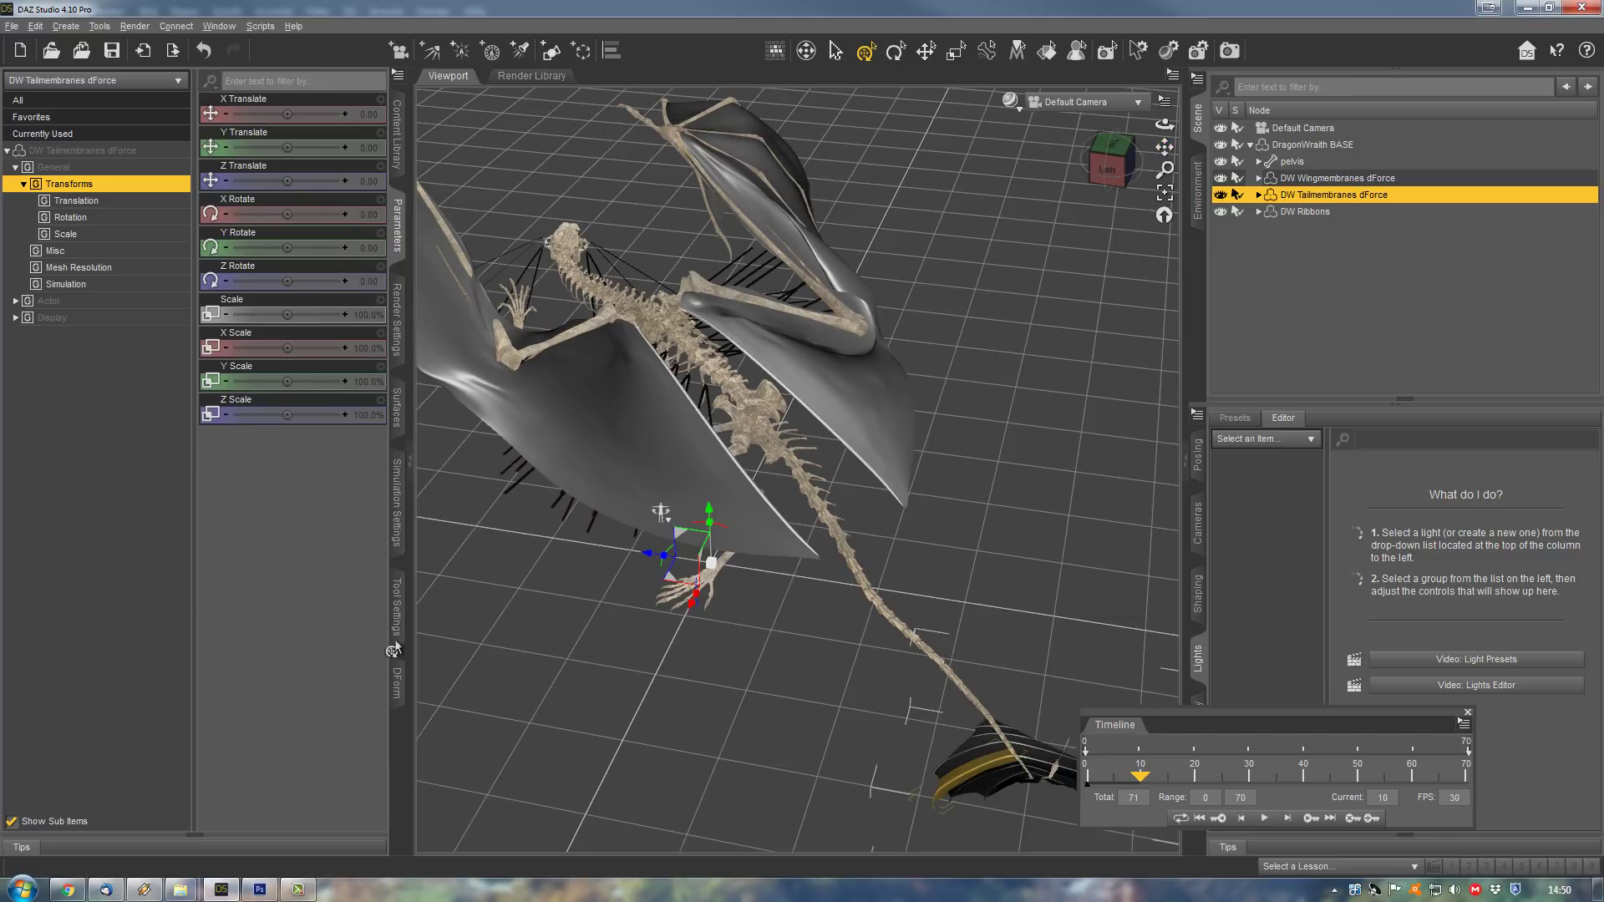
pyautogui.click(98, 306)
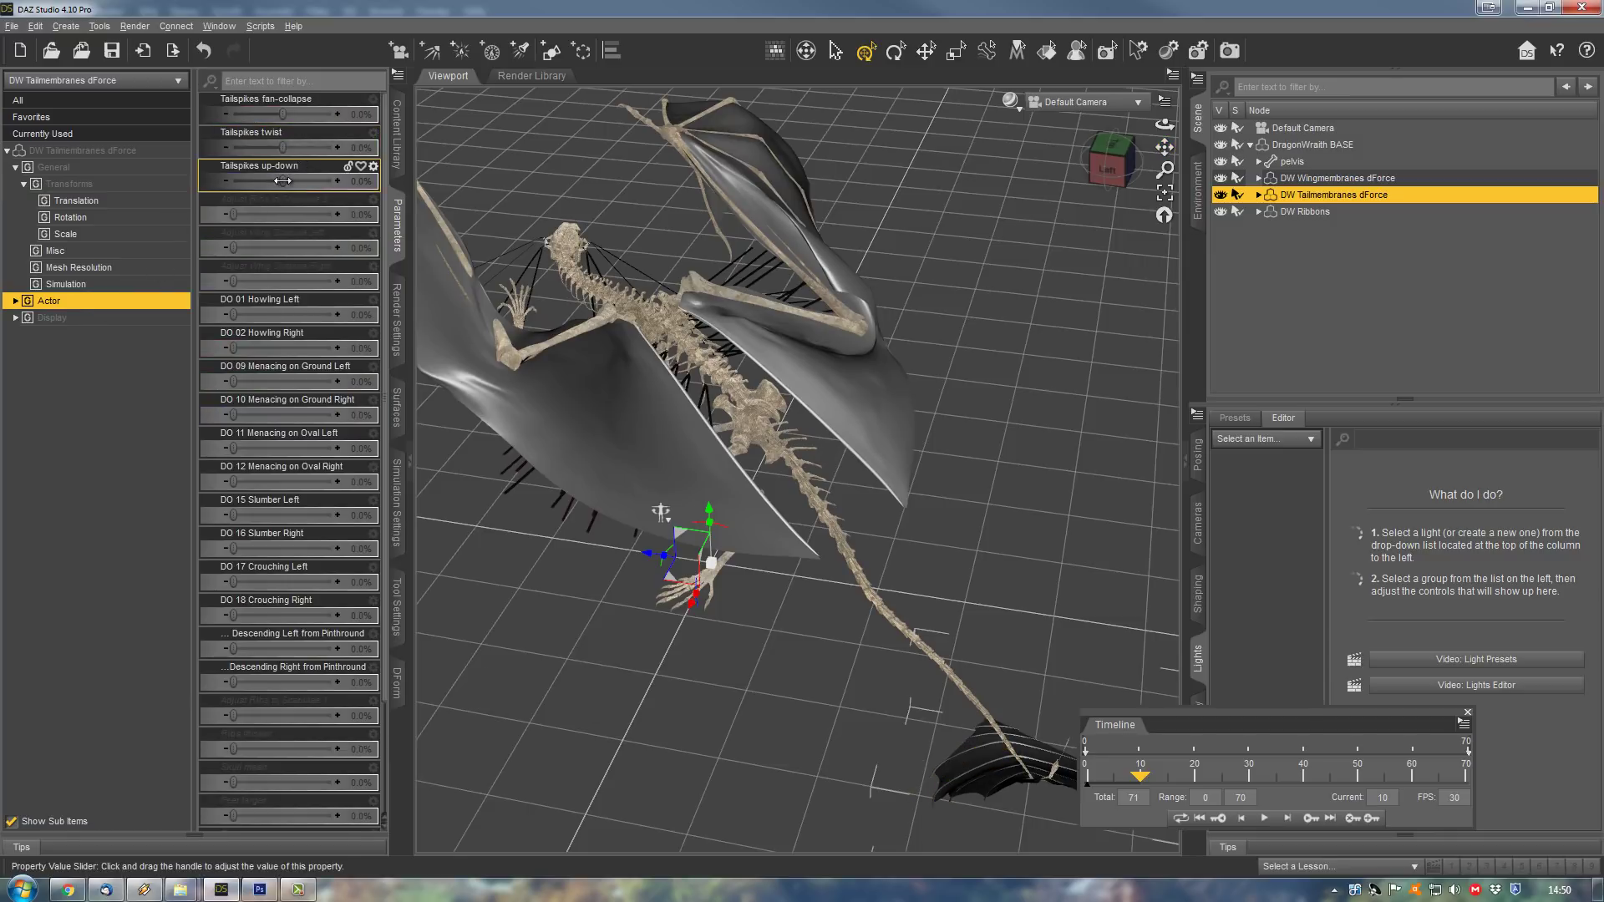
pyautogui.moveTo(283, 181); pyautogui.dragTo(315, 182)
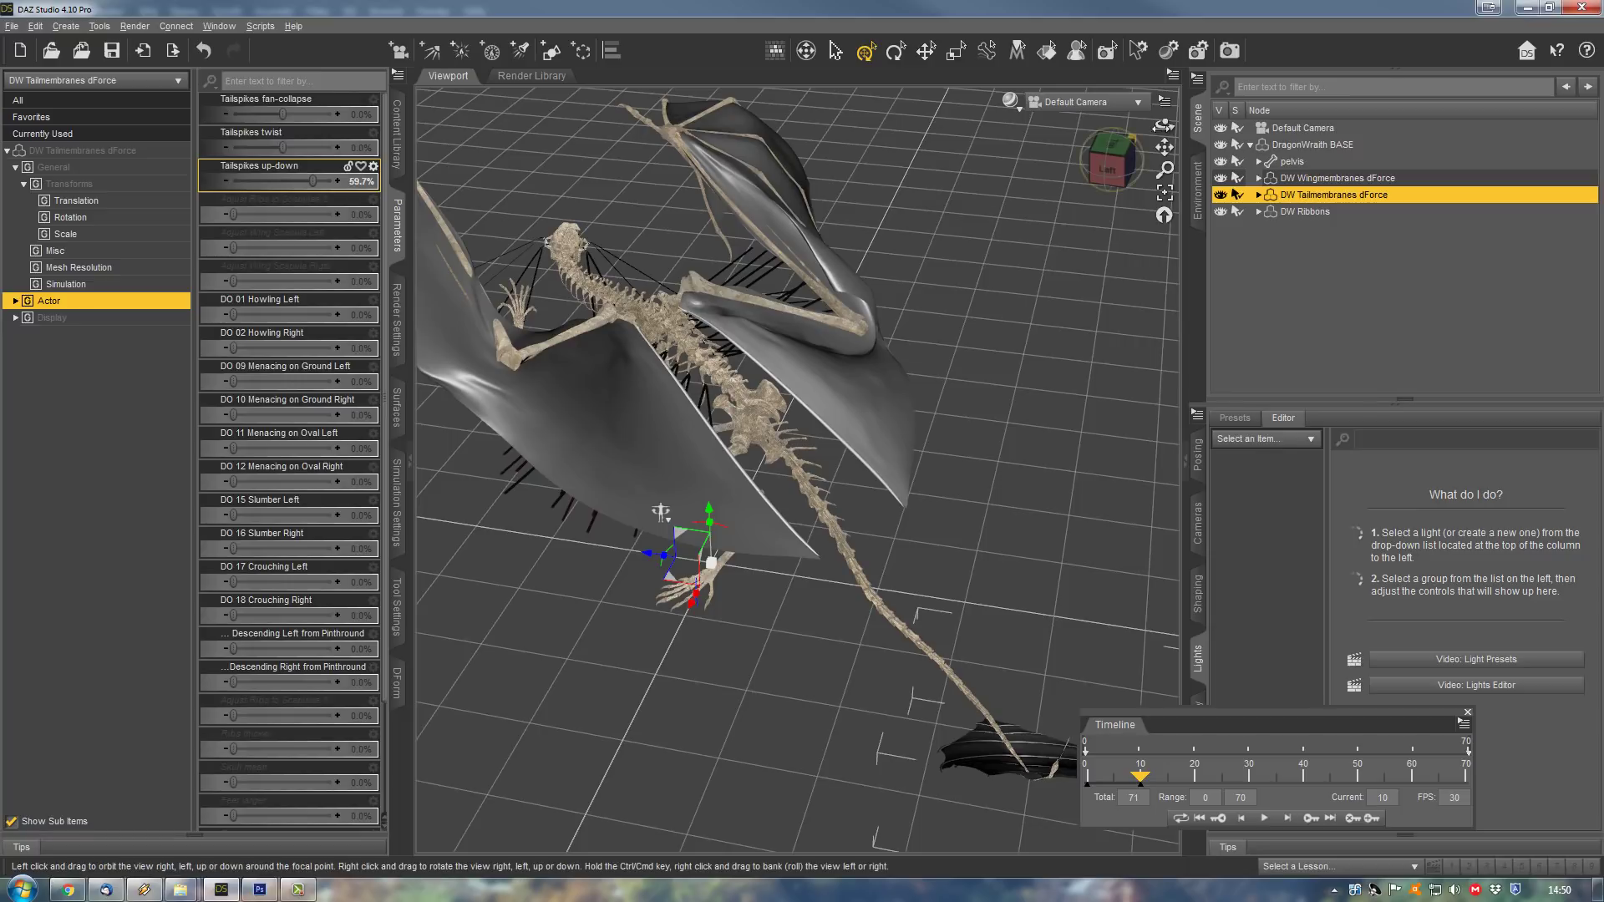
# - Add a keyframe for Default Camera at frame 10 and switch the viewport to Perspective View
pyautogui.moveTo(1164, 124); pyautogui.dragTo(1106, 150)
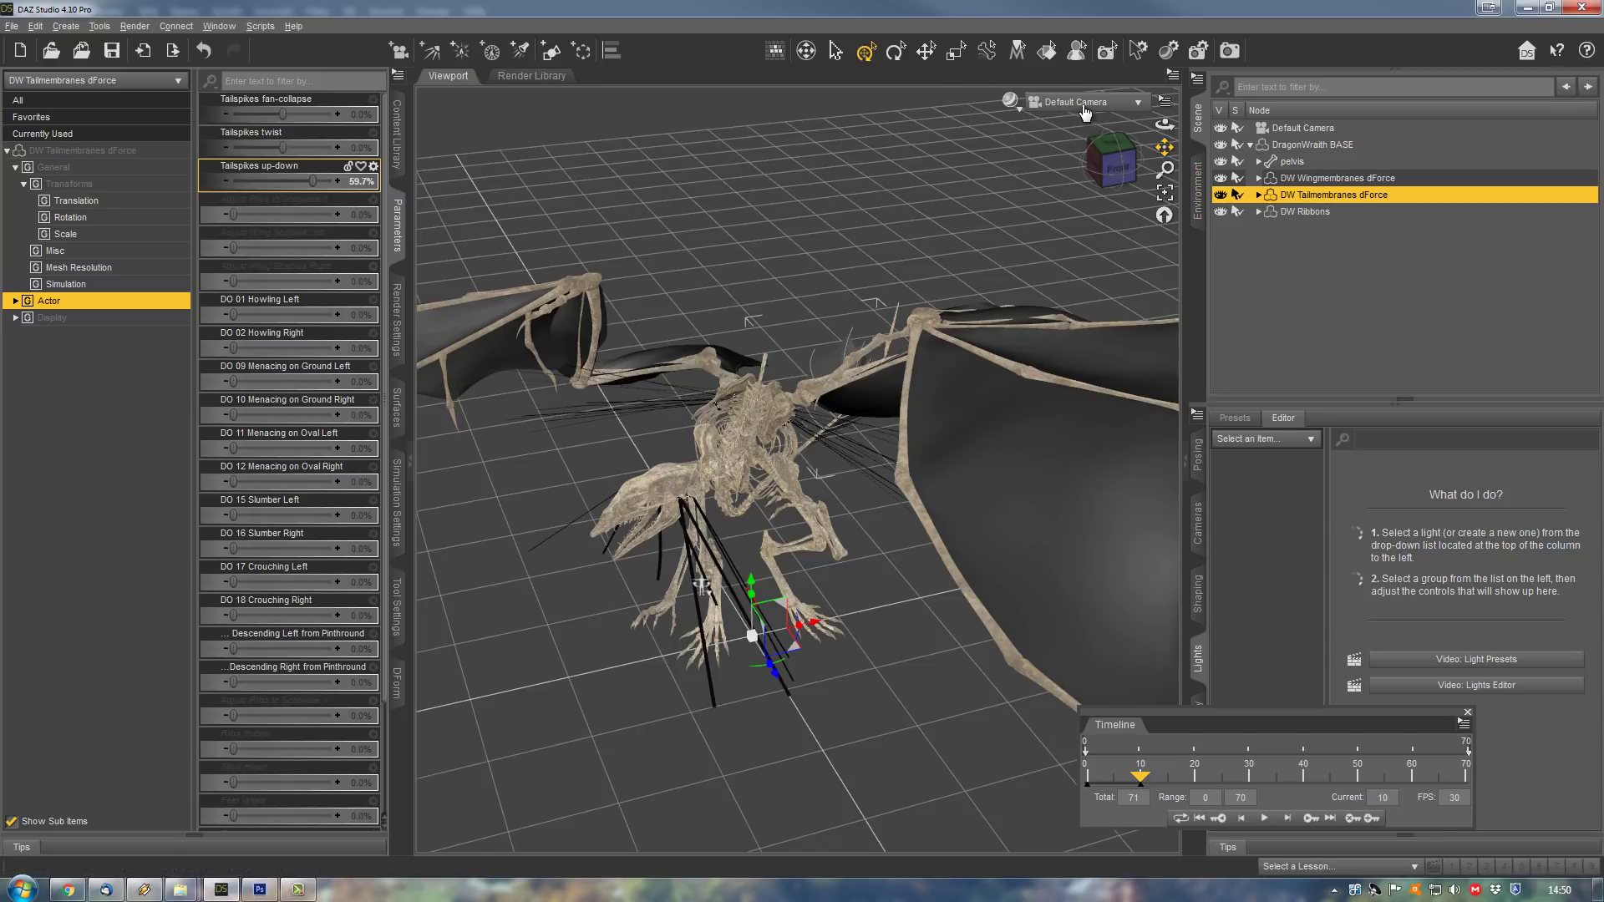
pyautogui.moveTo(1140, 777)
pyautogui.mouseDown()
pyautogui.moveTo(1088, 781)
pyautogui.moveTo(1140, 780)
pyautogui.mouseUp()
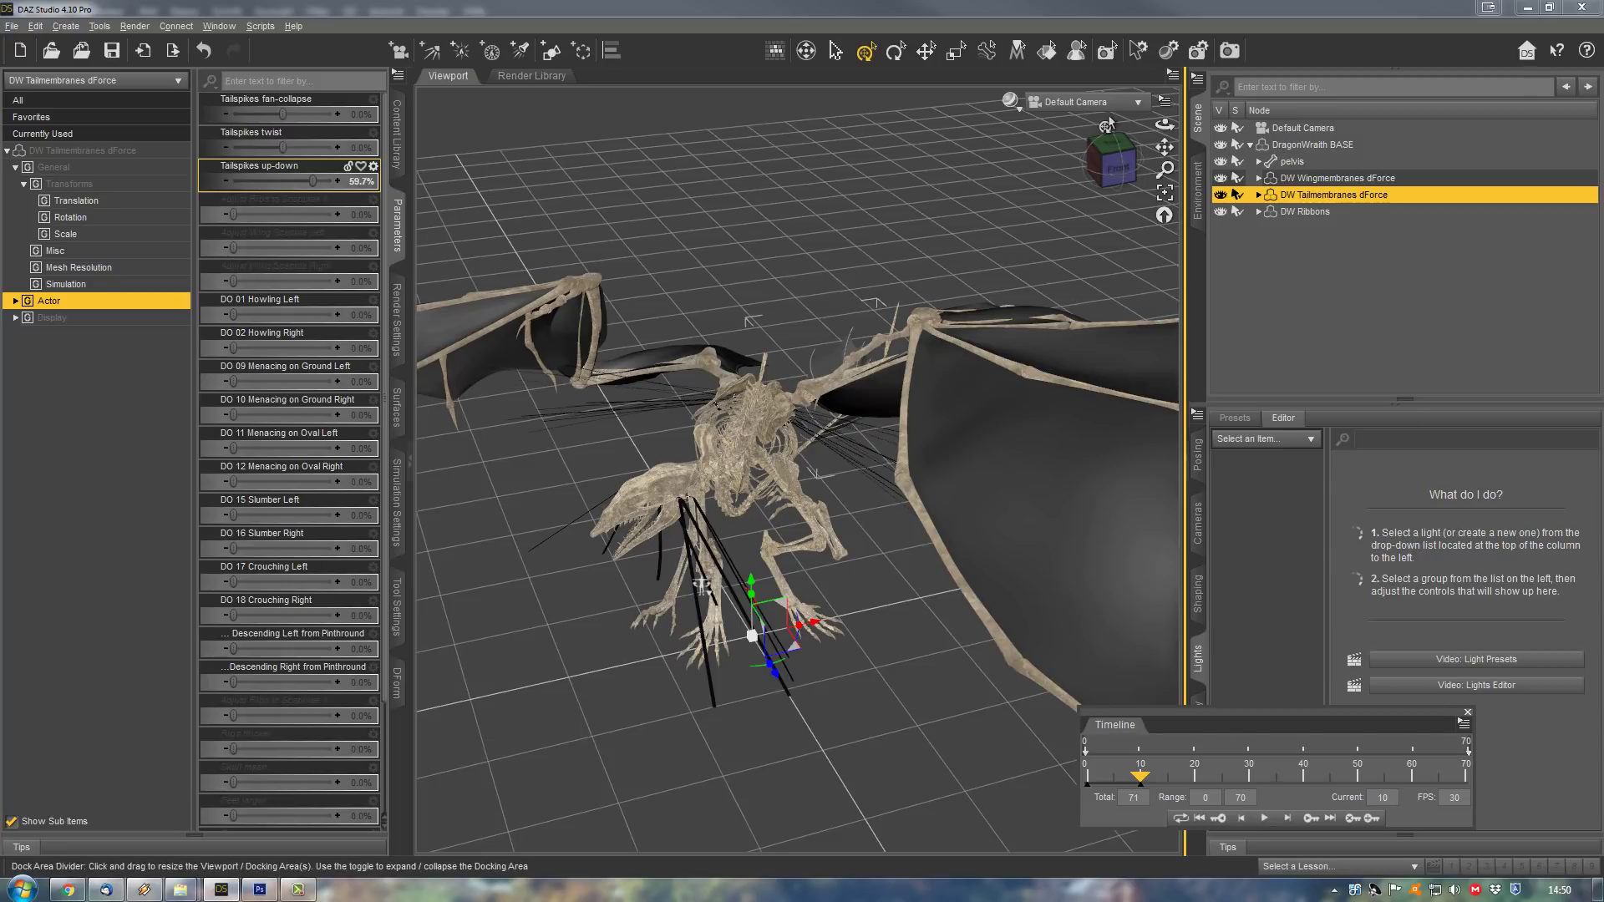
pyautogui.click(1289, 129)
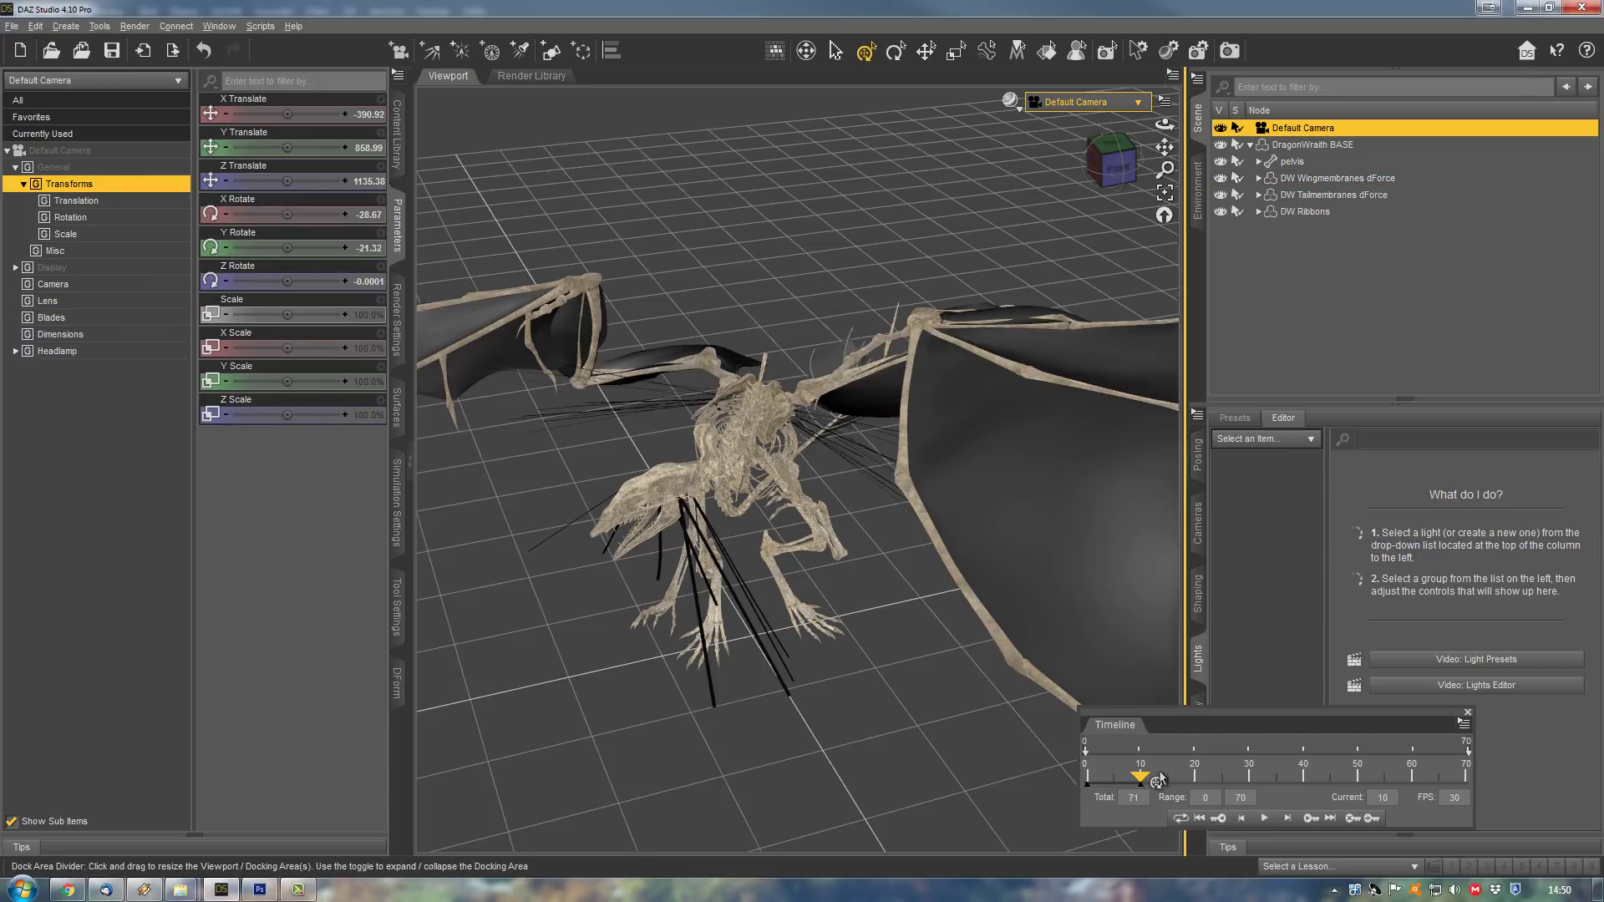
pyautogui.click(1351, 819)
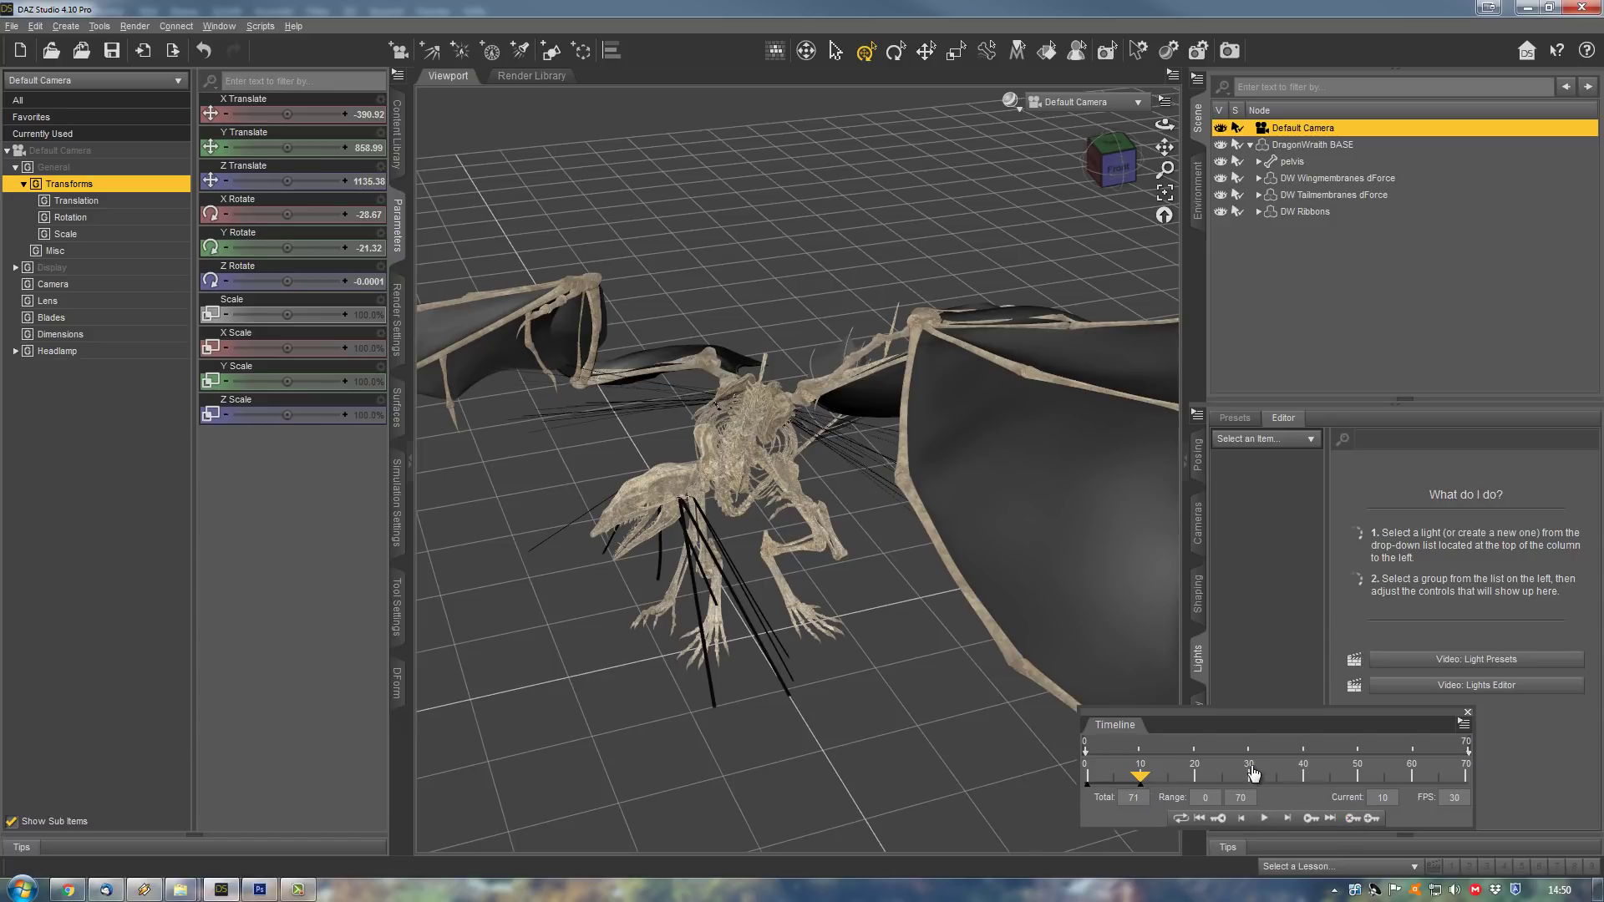
pyautogui.click(1085, 104)
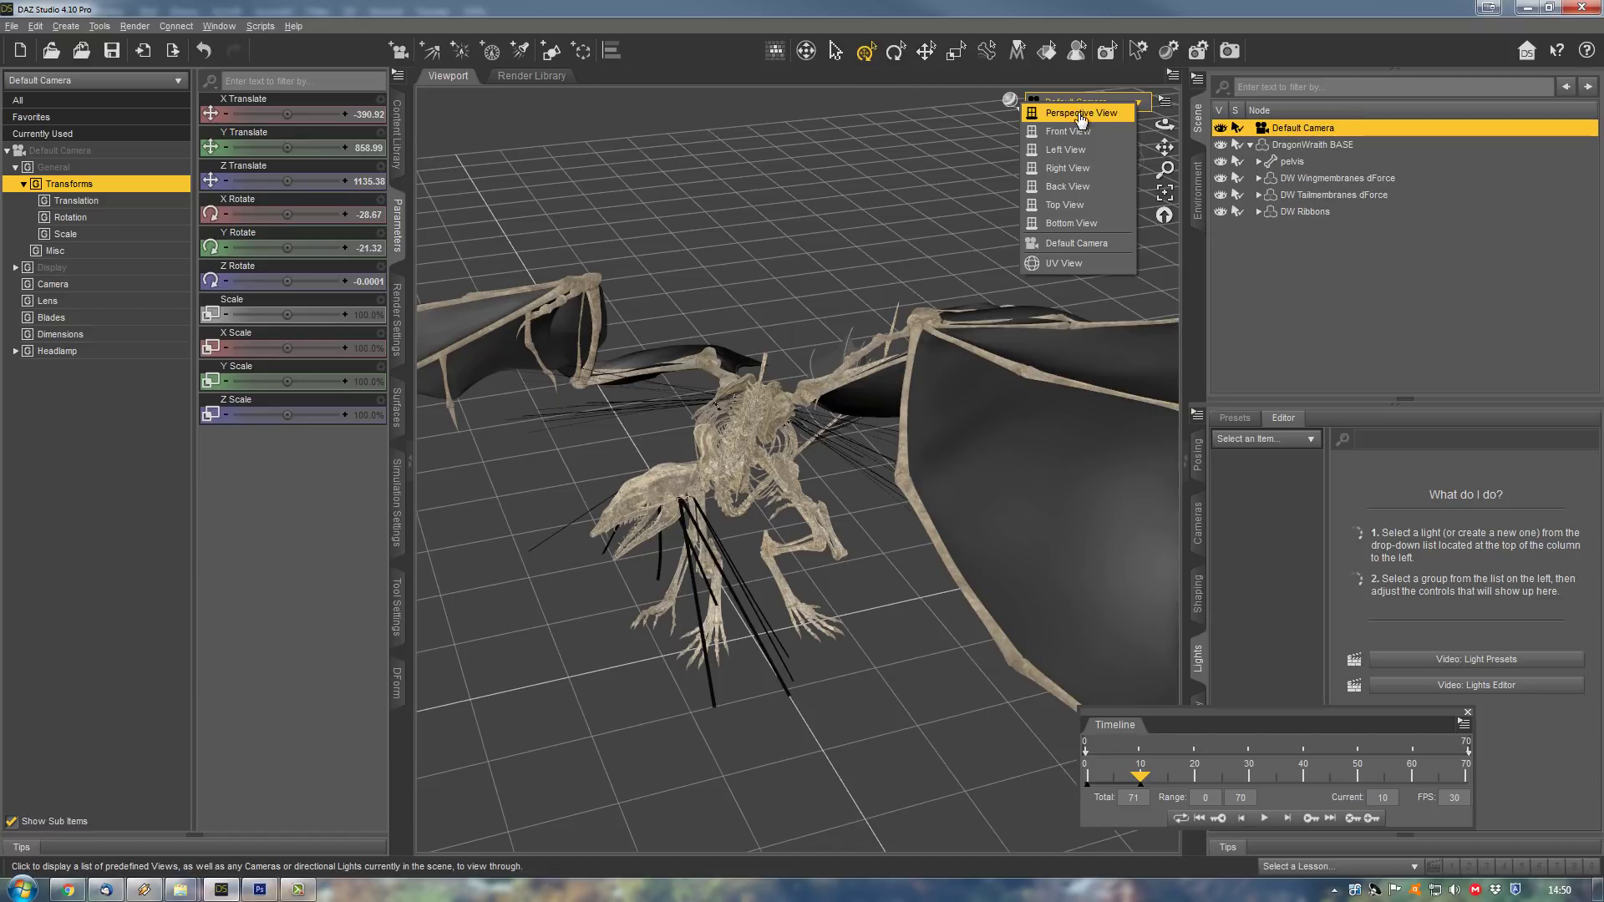
pyautogui.click(1077, 113)
pyautogui.moveTo(1164, 169); pyautogui.dragTo(1565, 85)
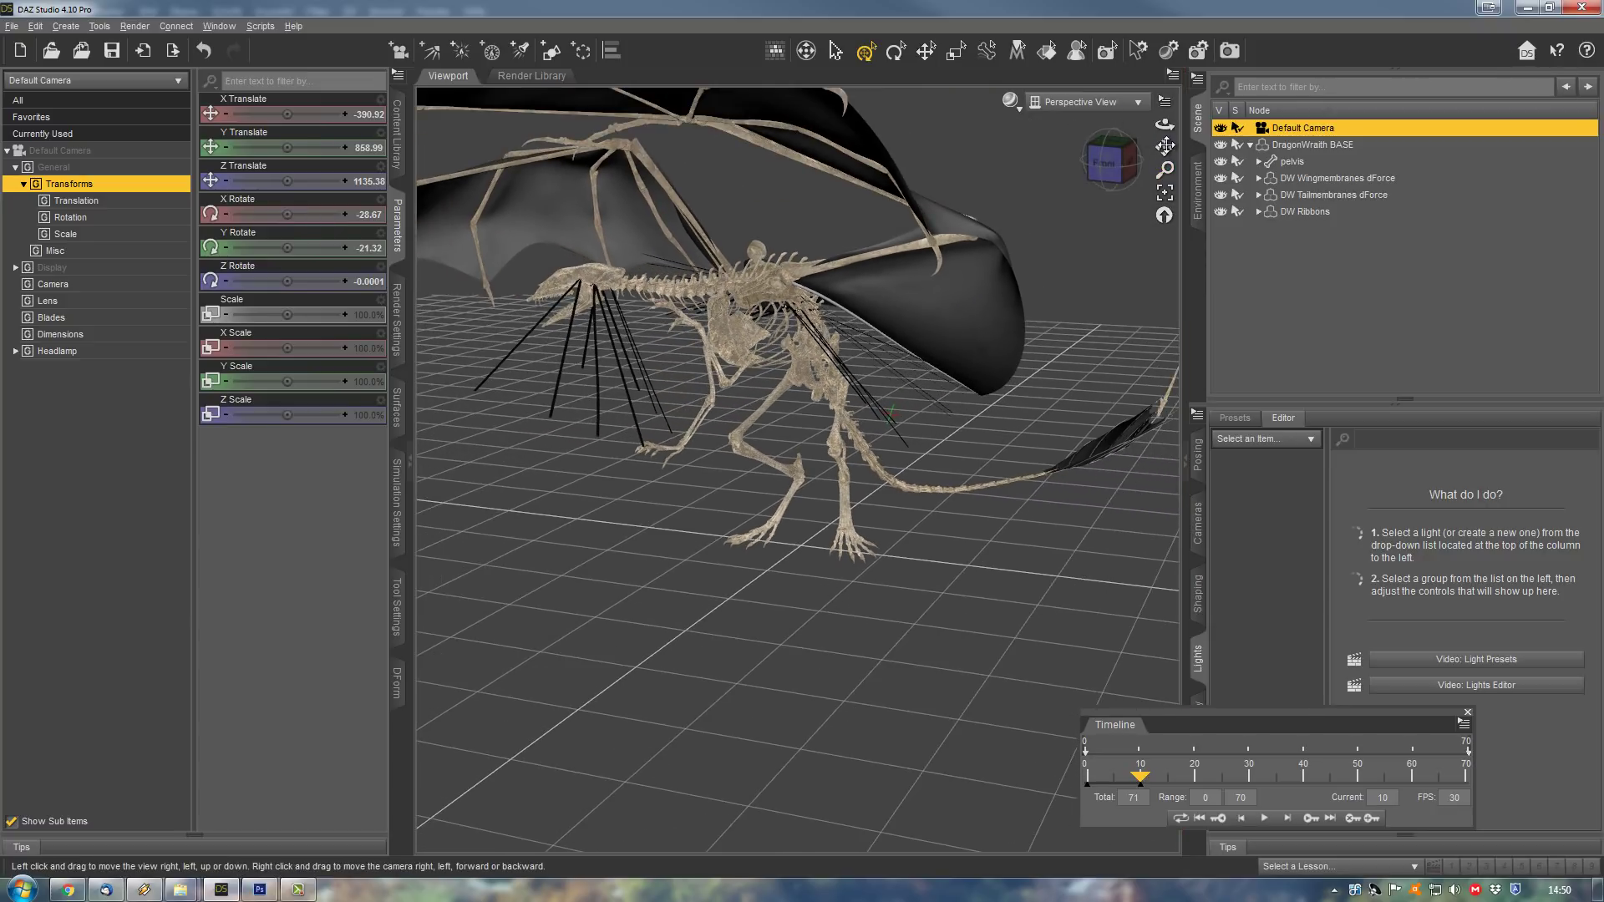
pyautogui.moveTo(1163, 147)
pyautogui.mouseDown()
pyautogui.moveTo(1166, 124)
pyautogui.moveTo(1184, 124)
pyautogui.moveTo(1157, 152)
pyautogui.mouseUp()
pyautogui.moveTo(1140, 779)
pyautogui.mouseDown()
pyautogui.moveTo(1068, 781)
pyautogui.moveTo(1140, 782)
pyautogui.mouseUp()
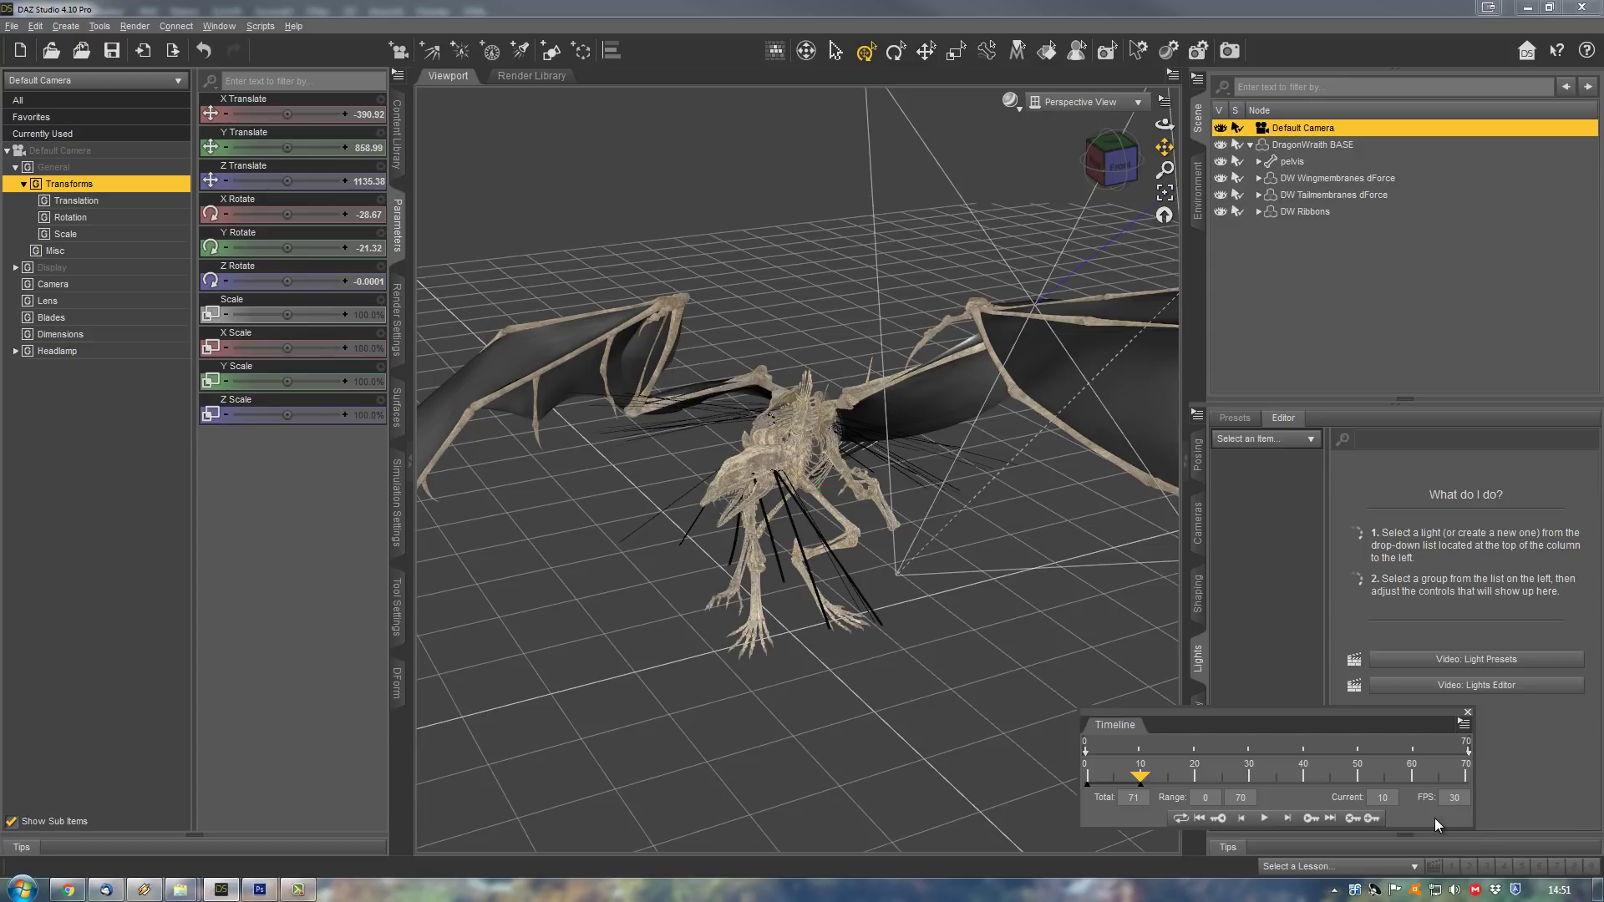
# - In the dForce simulation settings, turn off Start Bones From Memorized Pose and set Frames To Simulate to Animated (Use Timeline Play Range)
pyautogui.click(397, 518)
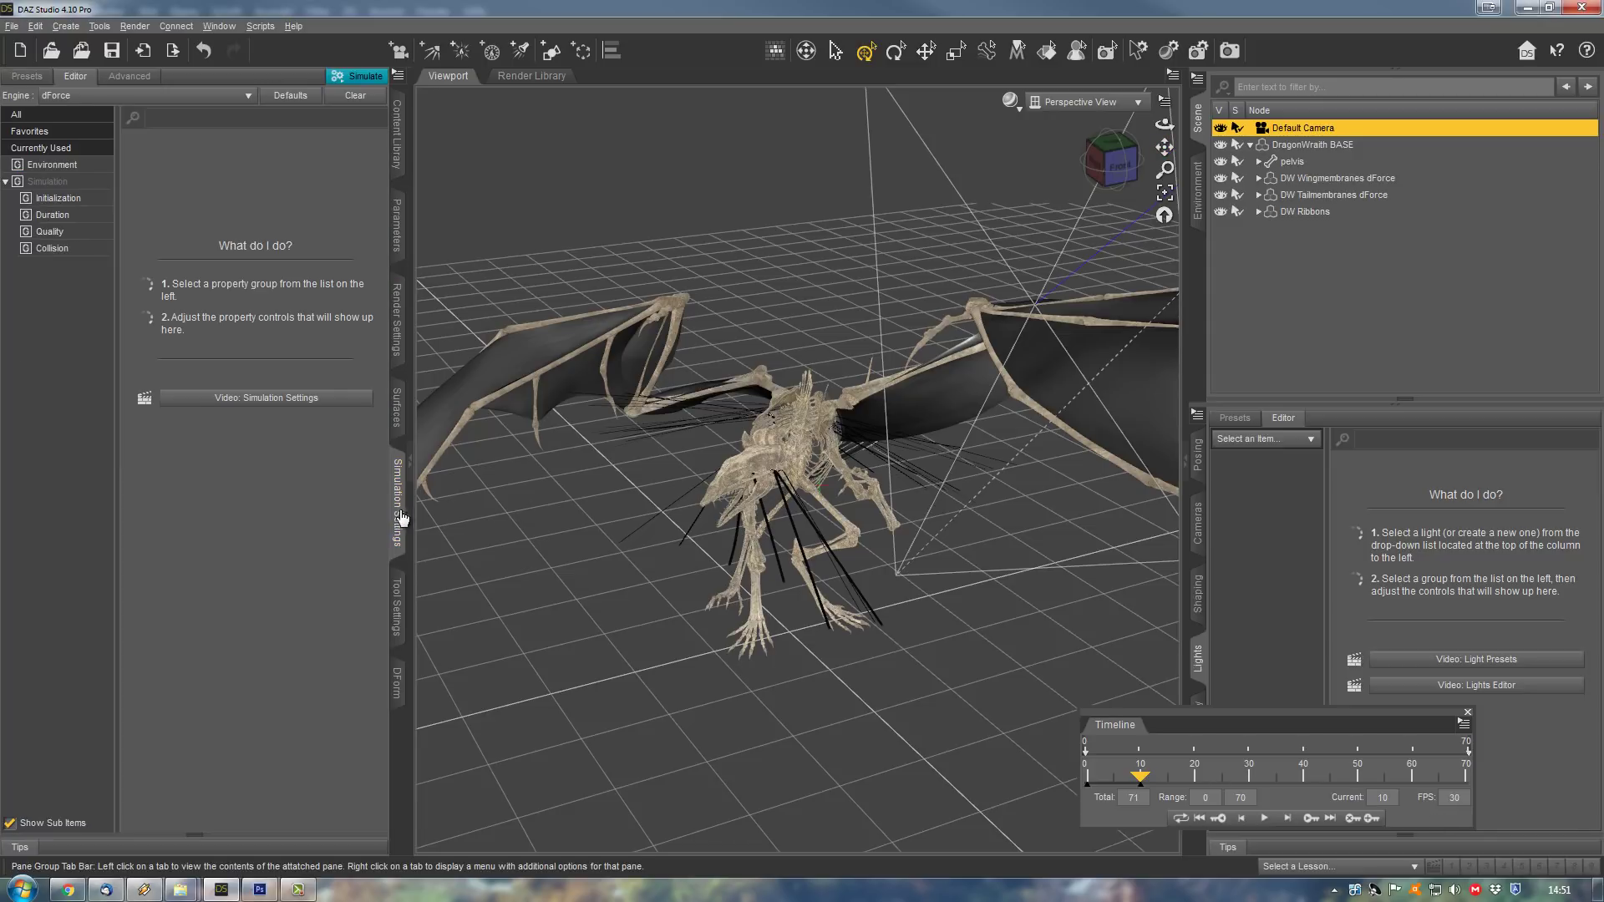
pyautogui.click(219, 26)
pyautogui.moveTo(227, 43)
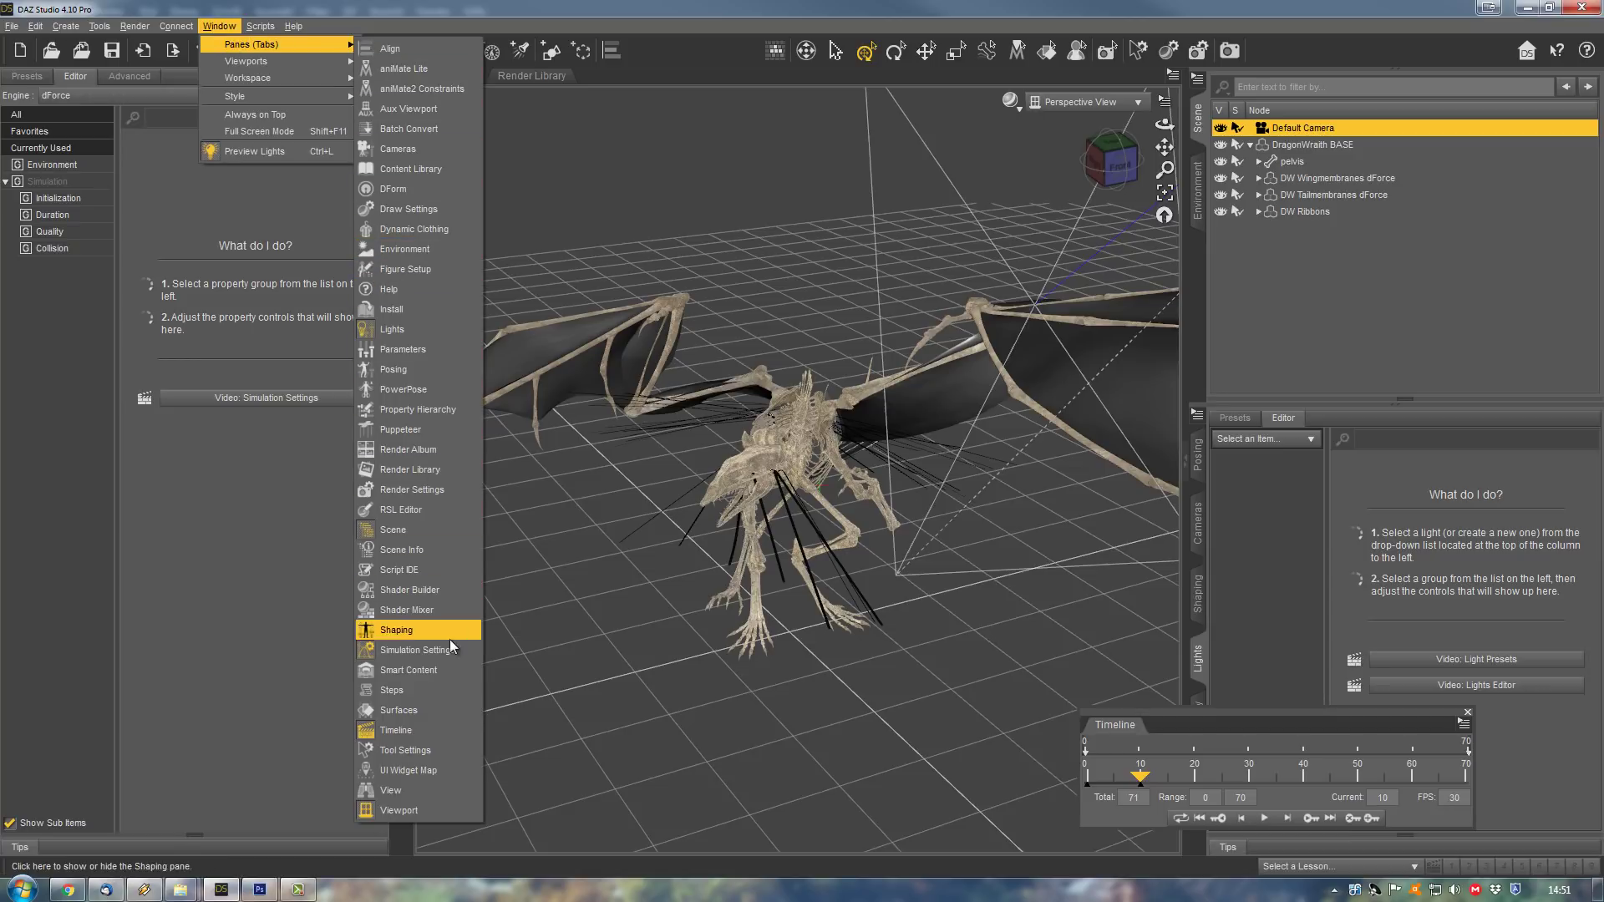
pyautogui.click(61, 115)
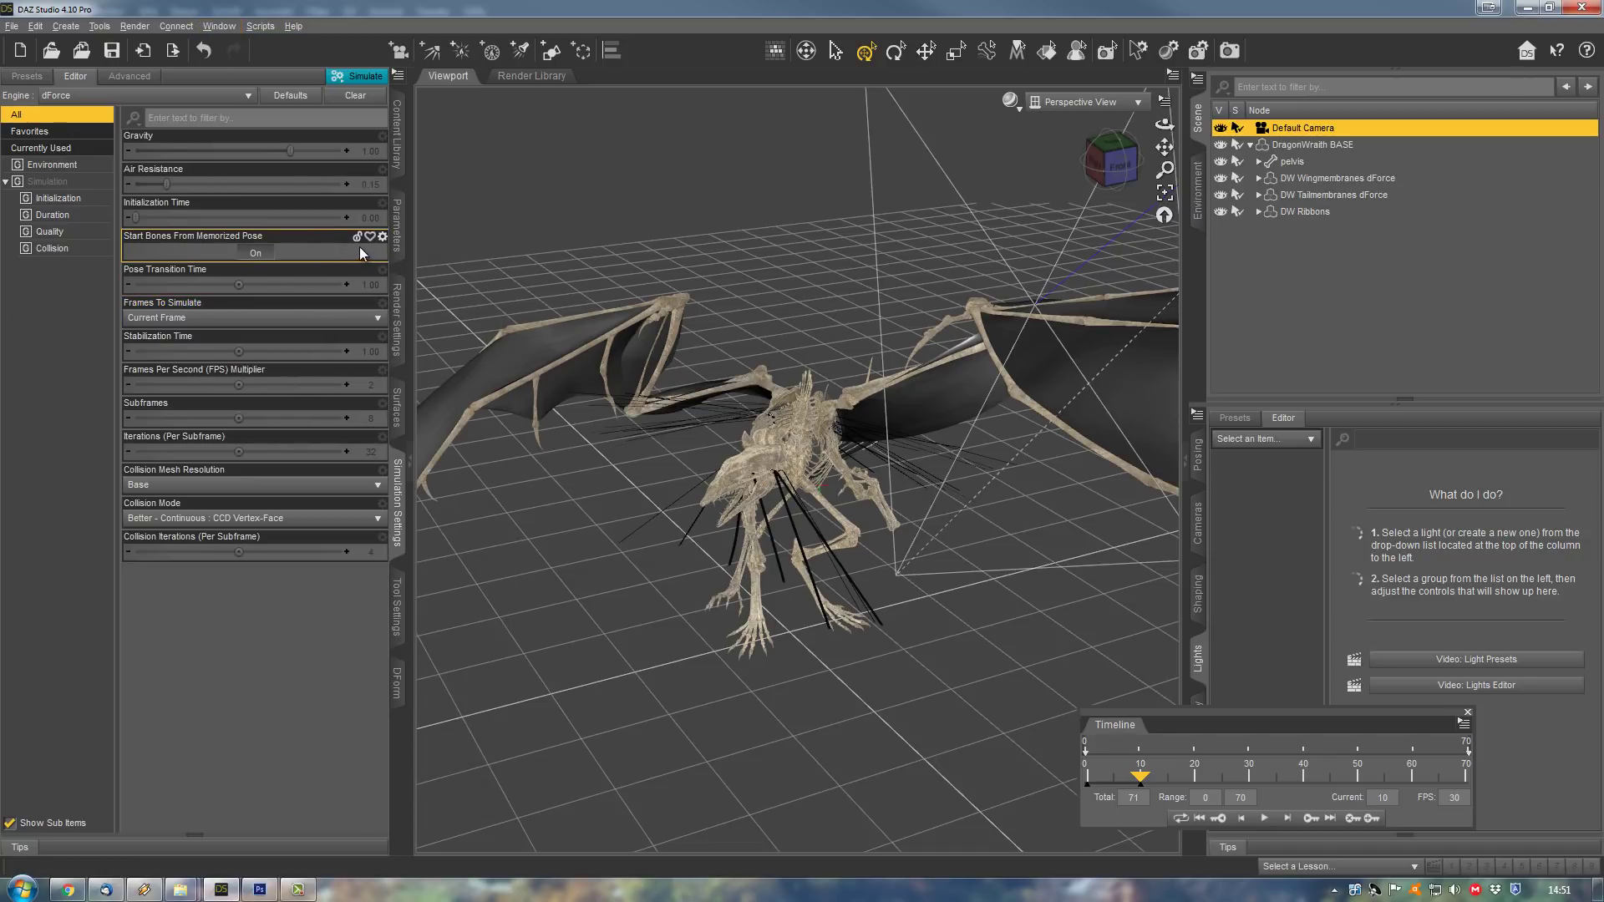
pyautogui.click(256, 253)
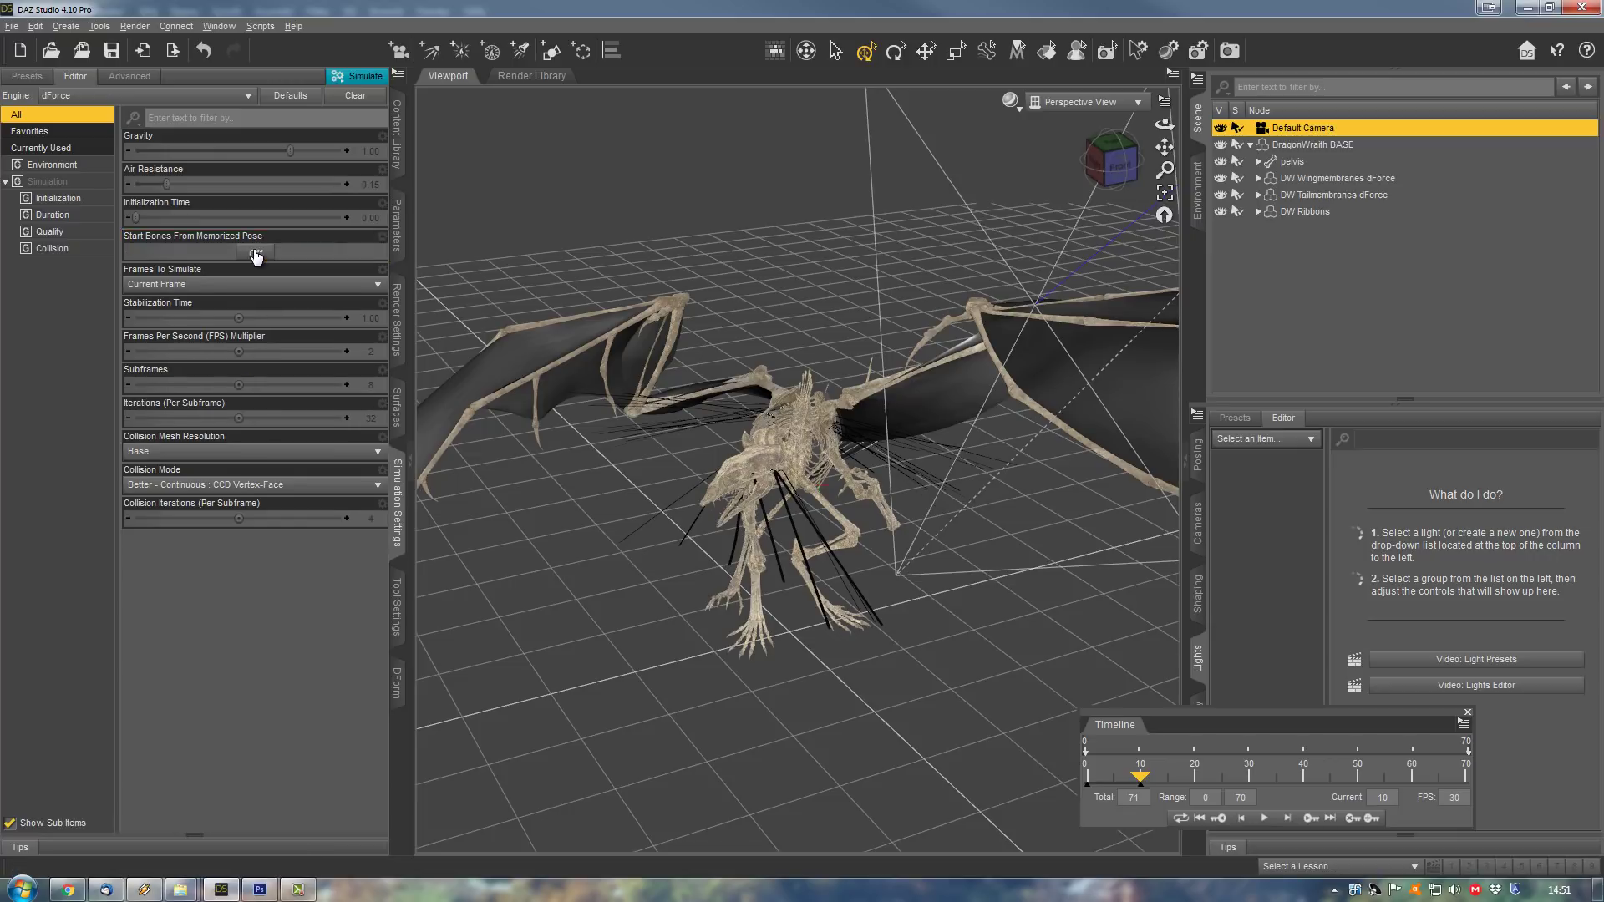
pyautogui.click(206, 285)
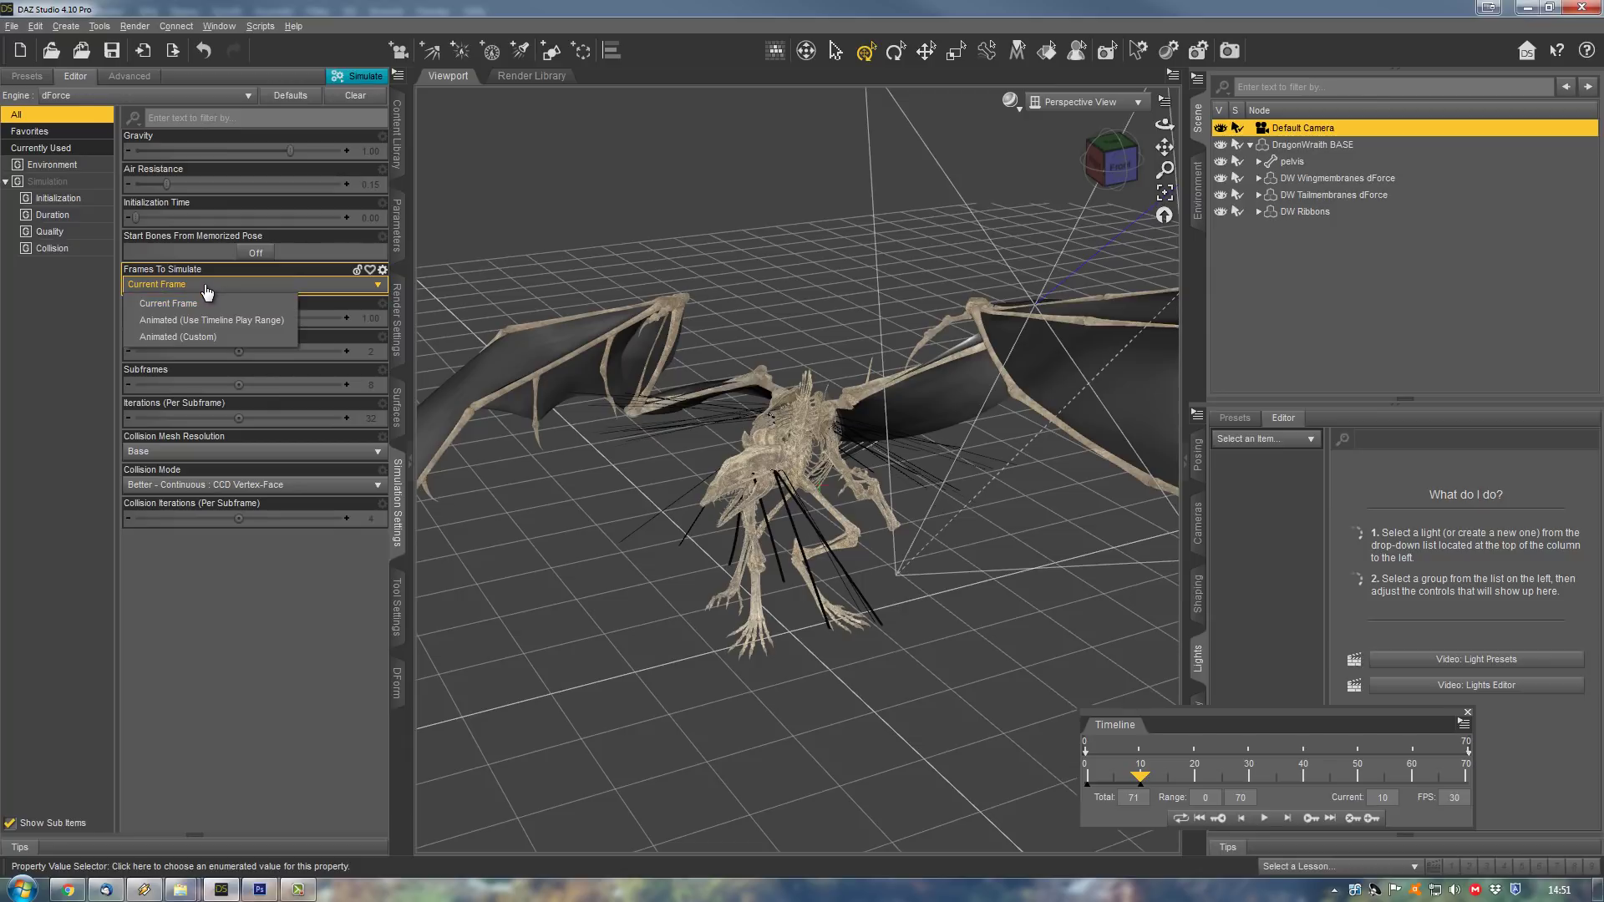
pyautogui.click(256, 318)
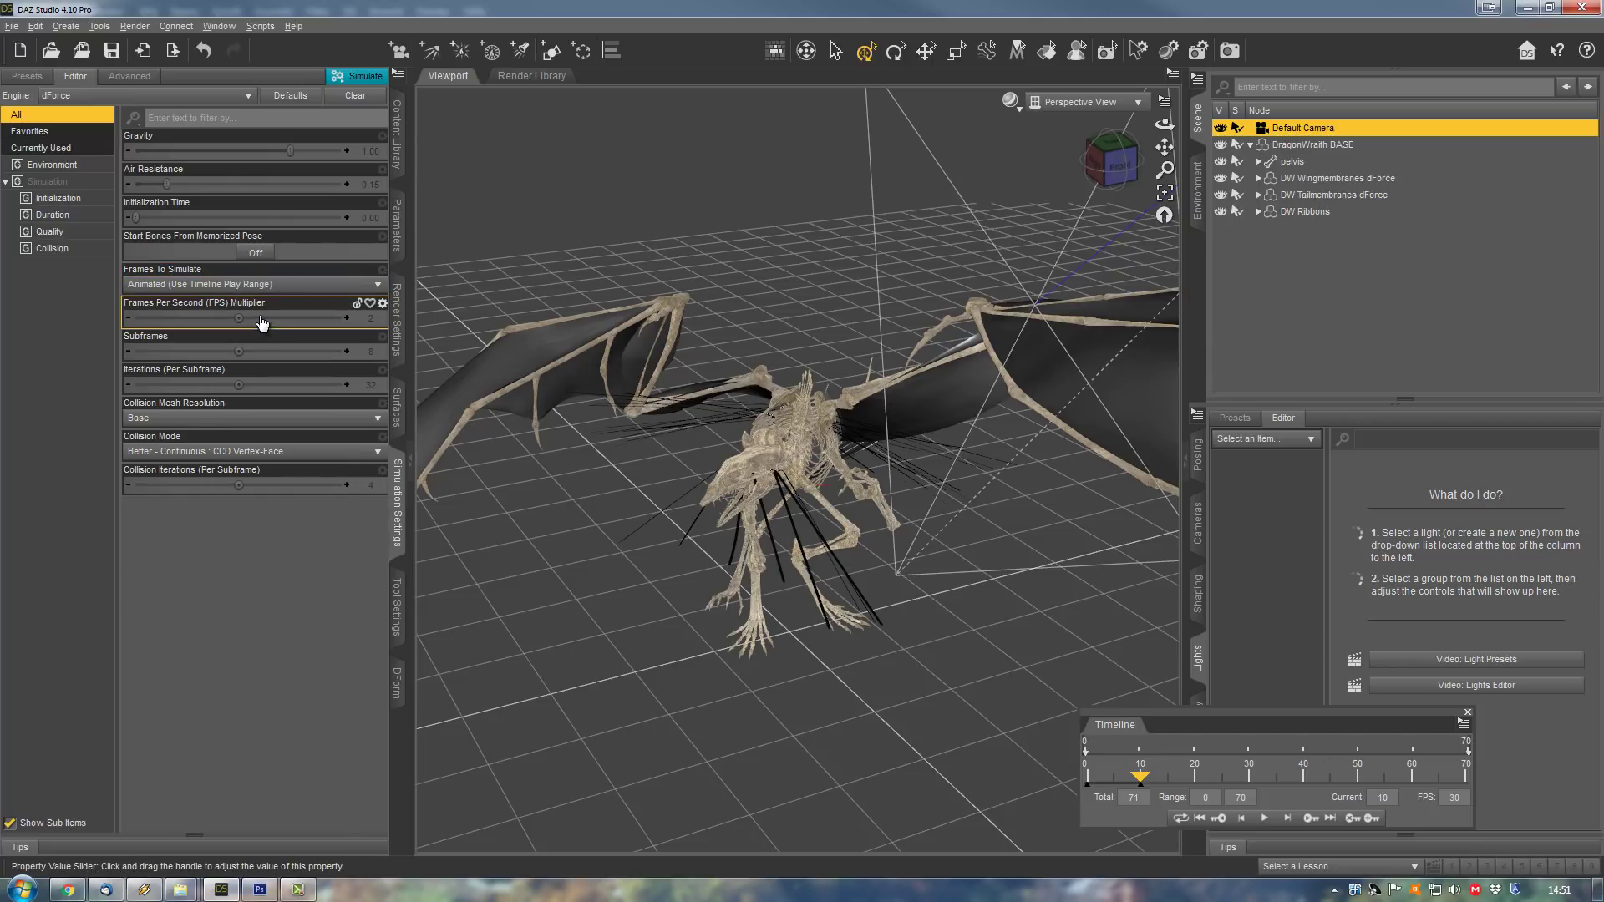
# - Set Collision Mesh Resolution to Viewport and run the dForce simulation
pyautogui.click(238, 426)
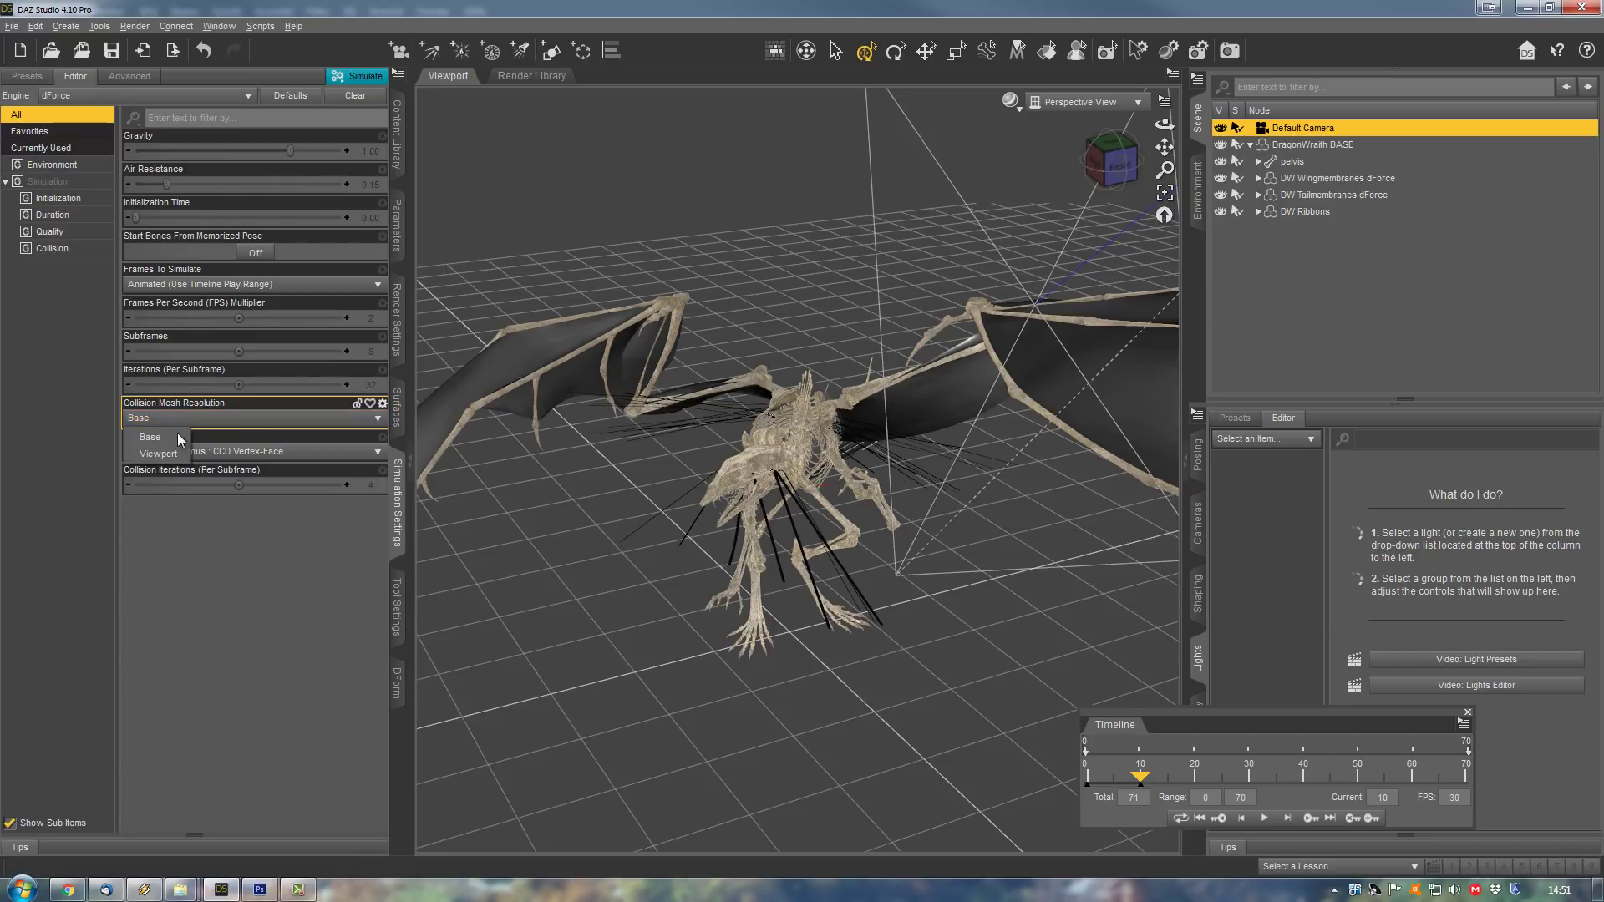
pyautogui.click(169, 453)
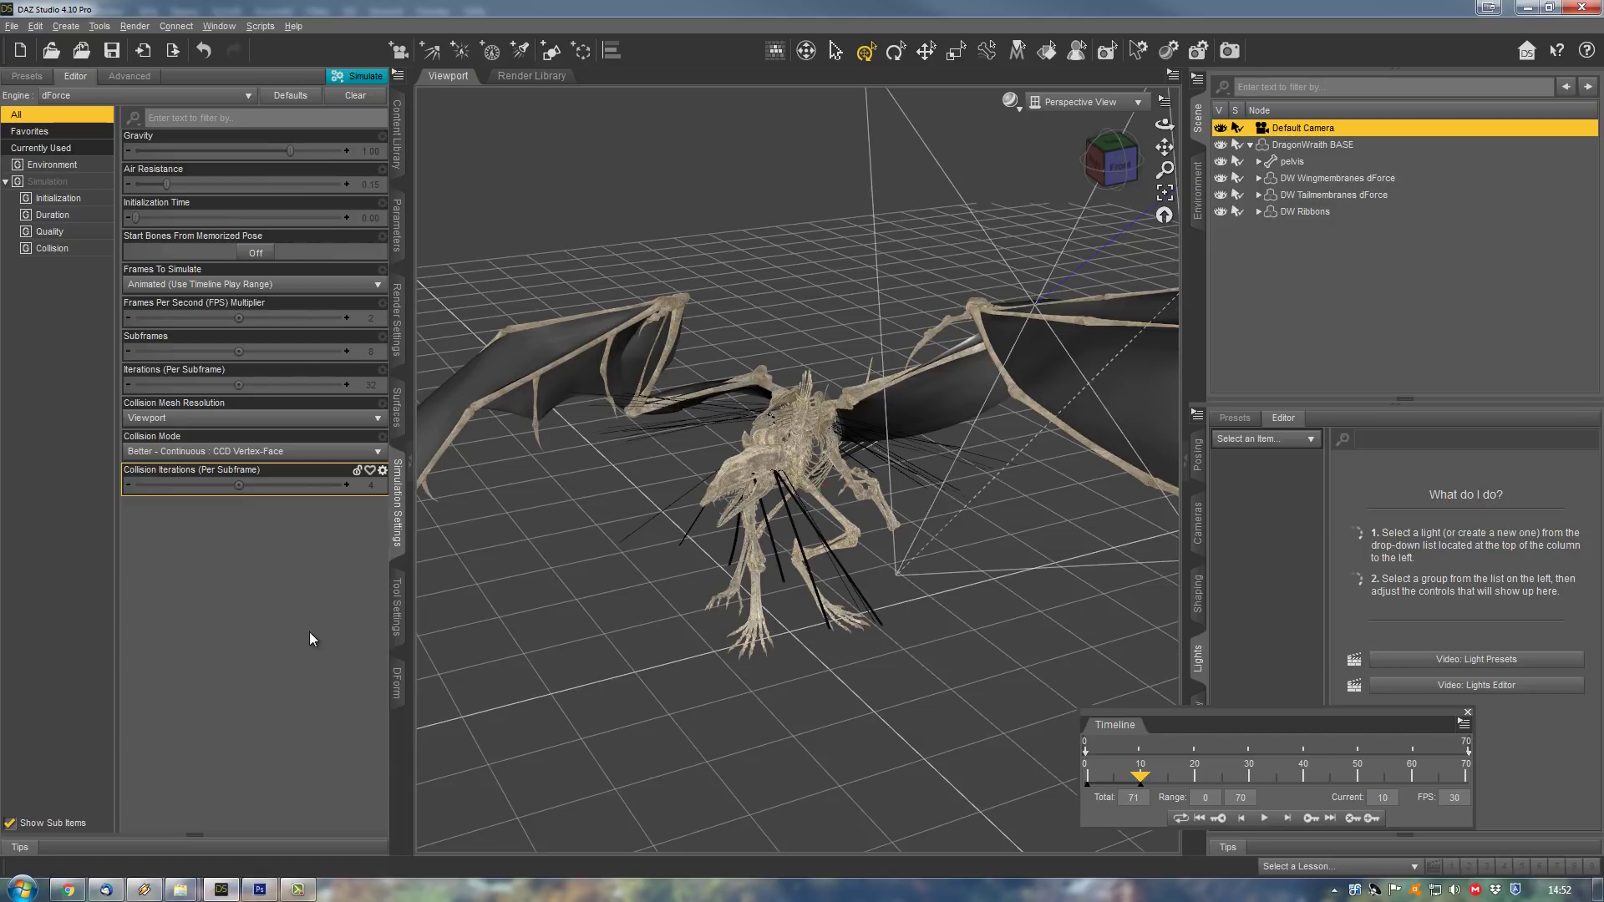
pyautogui.click(362, 79)
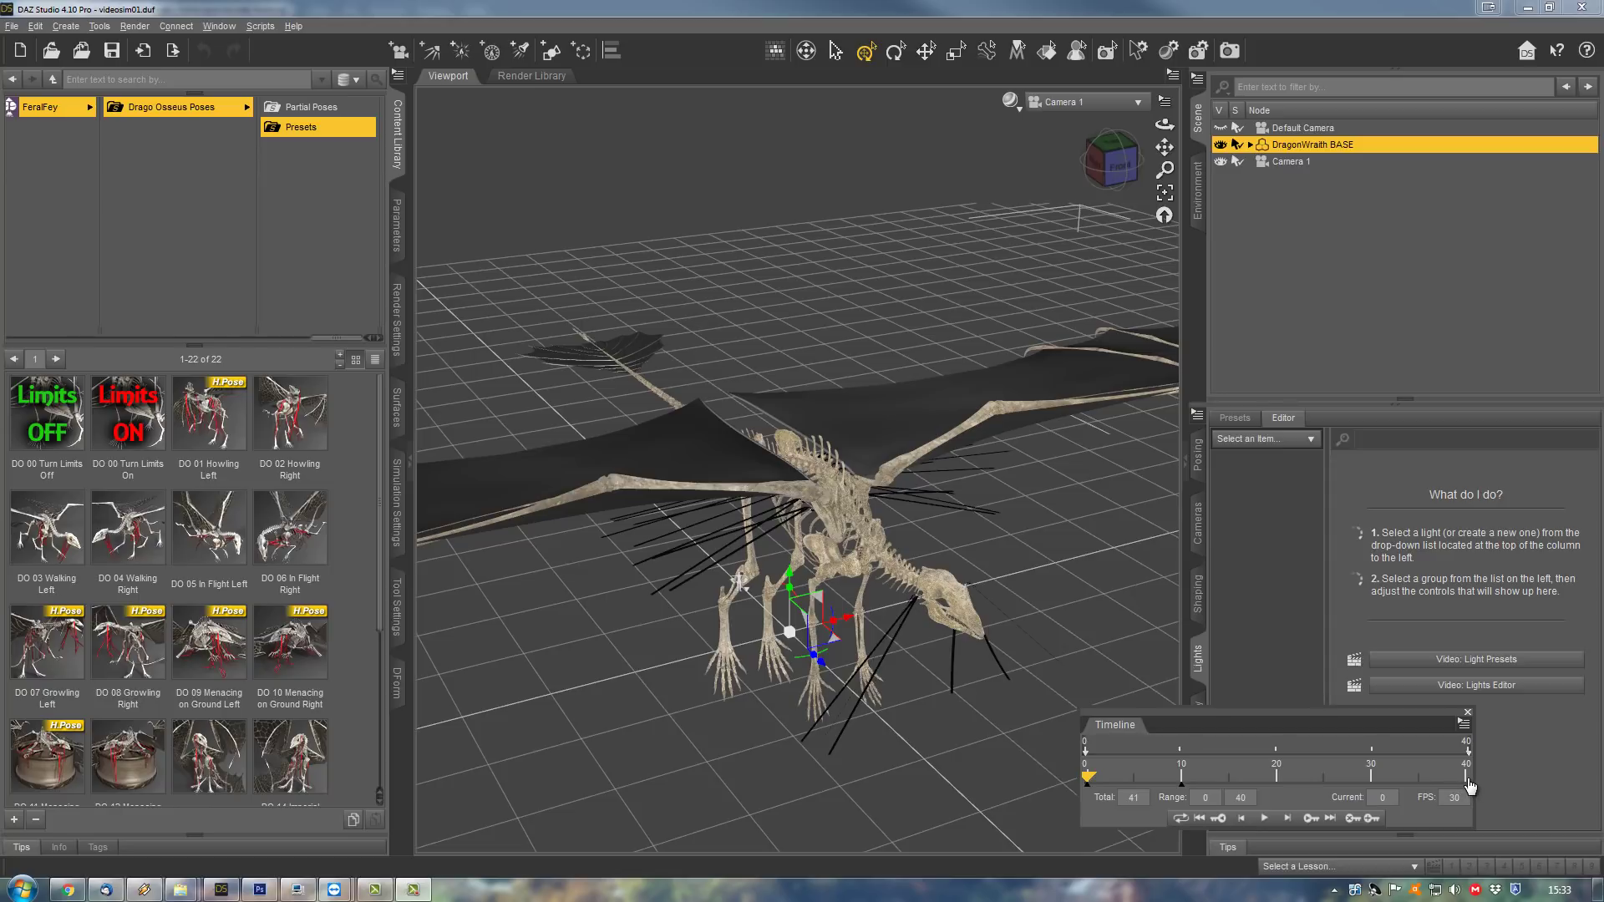
# - Scrub the simulated animation from frame 0 to frame 40 and set Frames To Simulate to Current Frame
pyautogui.moveTo(1090, 779); pyautogui.dragTo(1295, 781)
pyautogui.moveTo(1320, 780); pyautogui.dragTo(1505, 785)
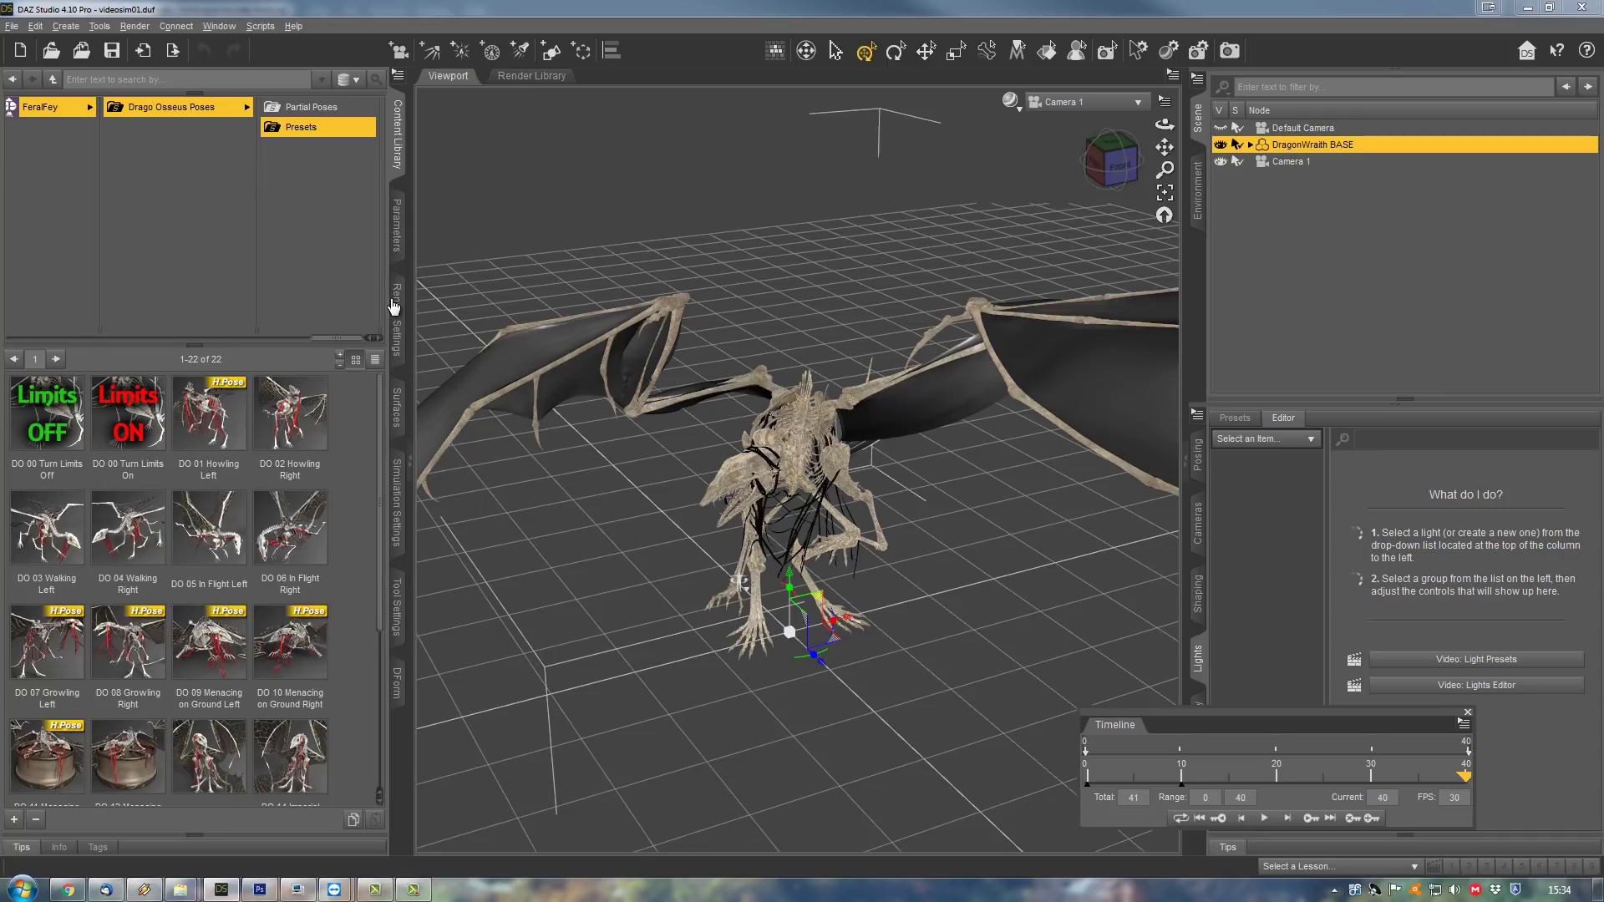
pyautogui.click(397, 528)
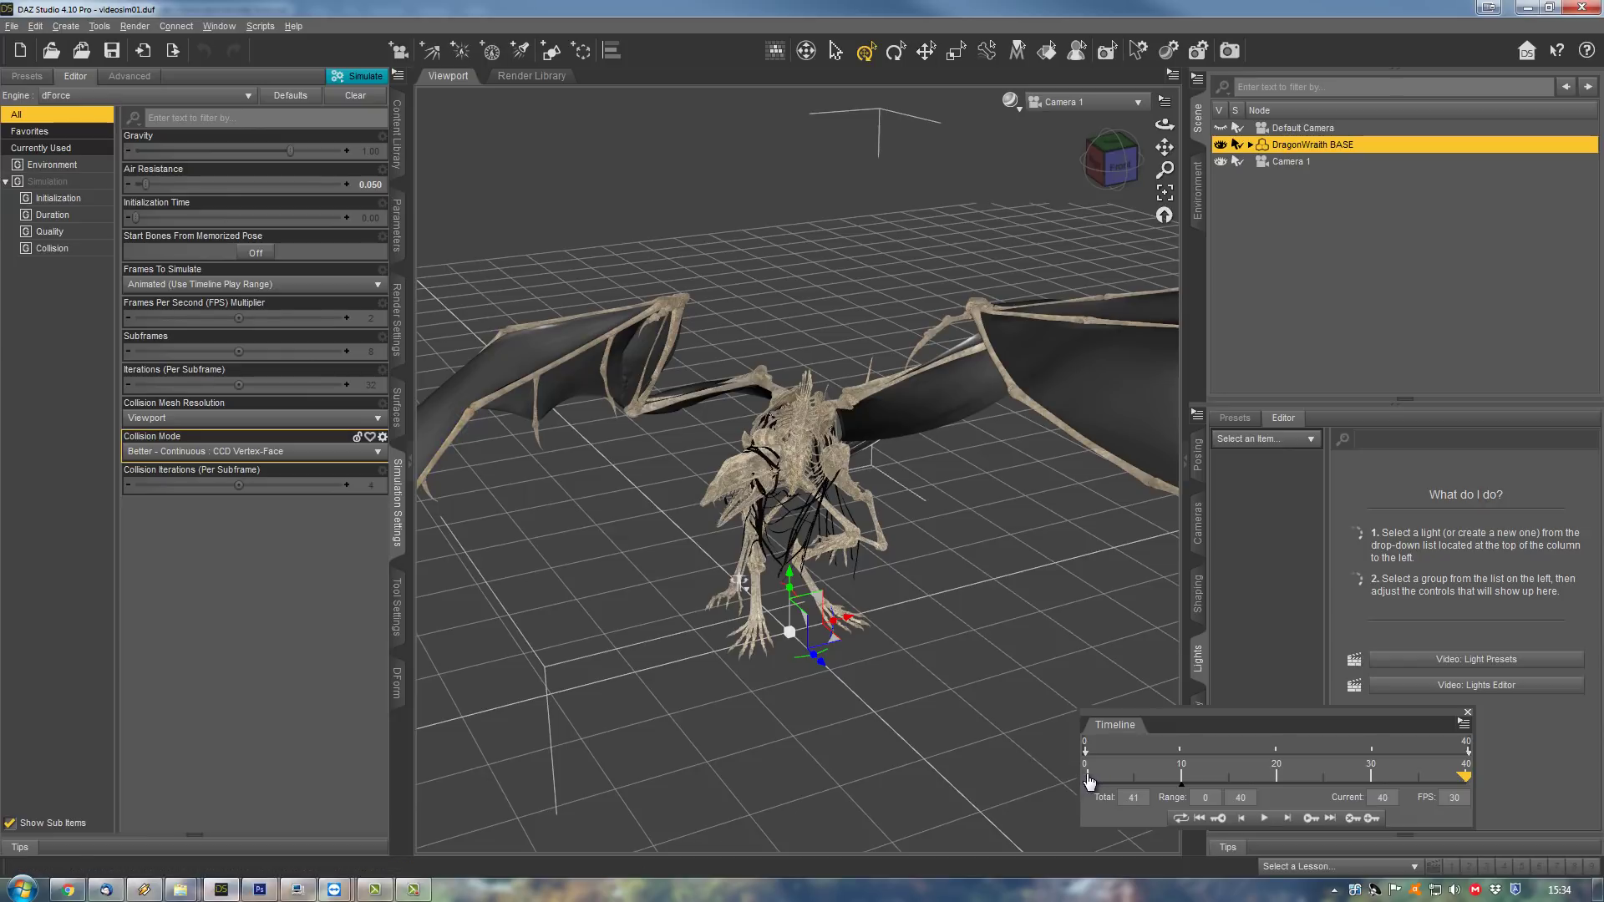
pyautogui.click(301, 285)
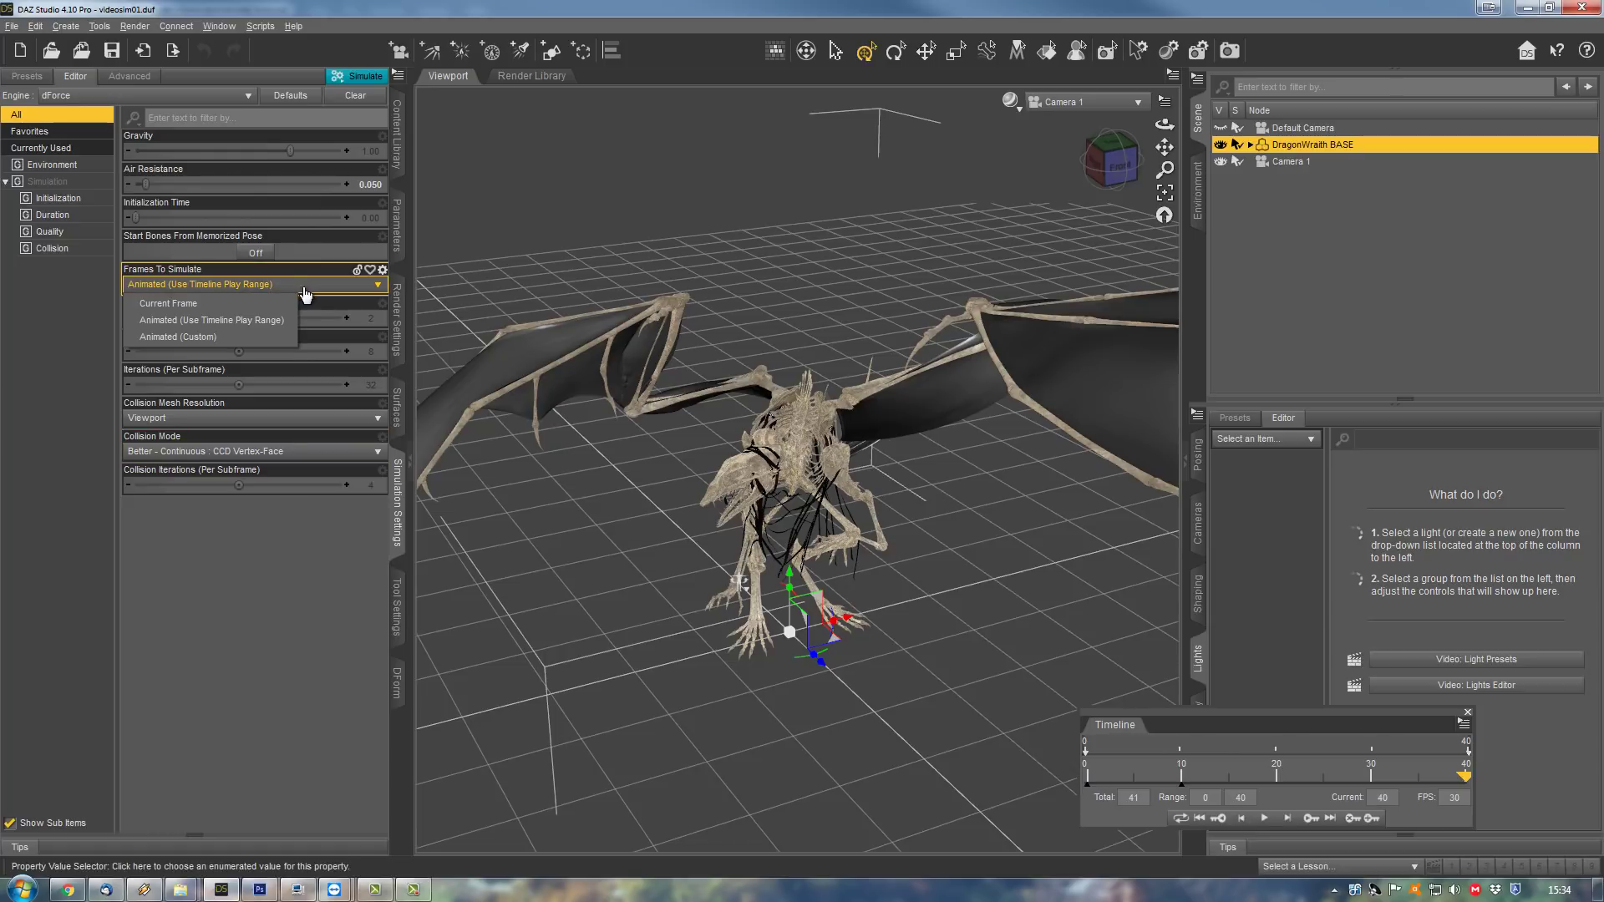
pyautogui.click(253, 303)
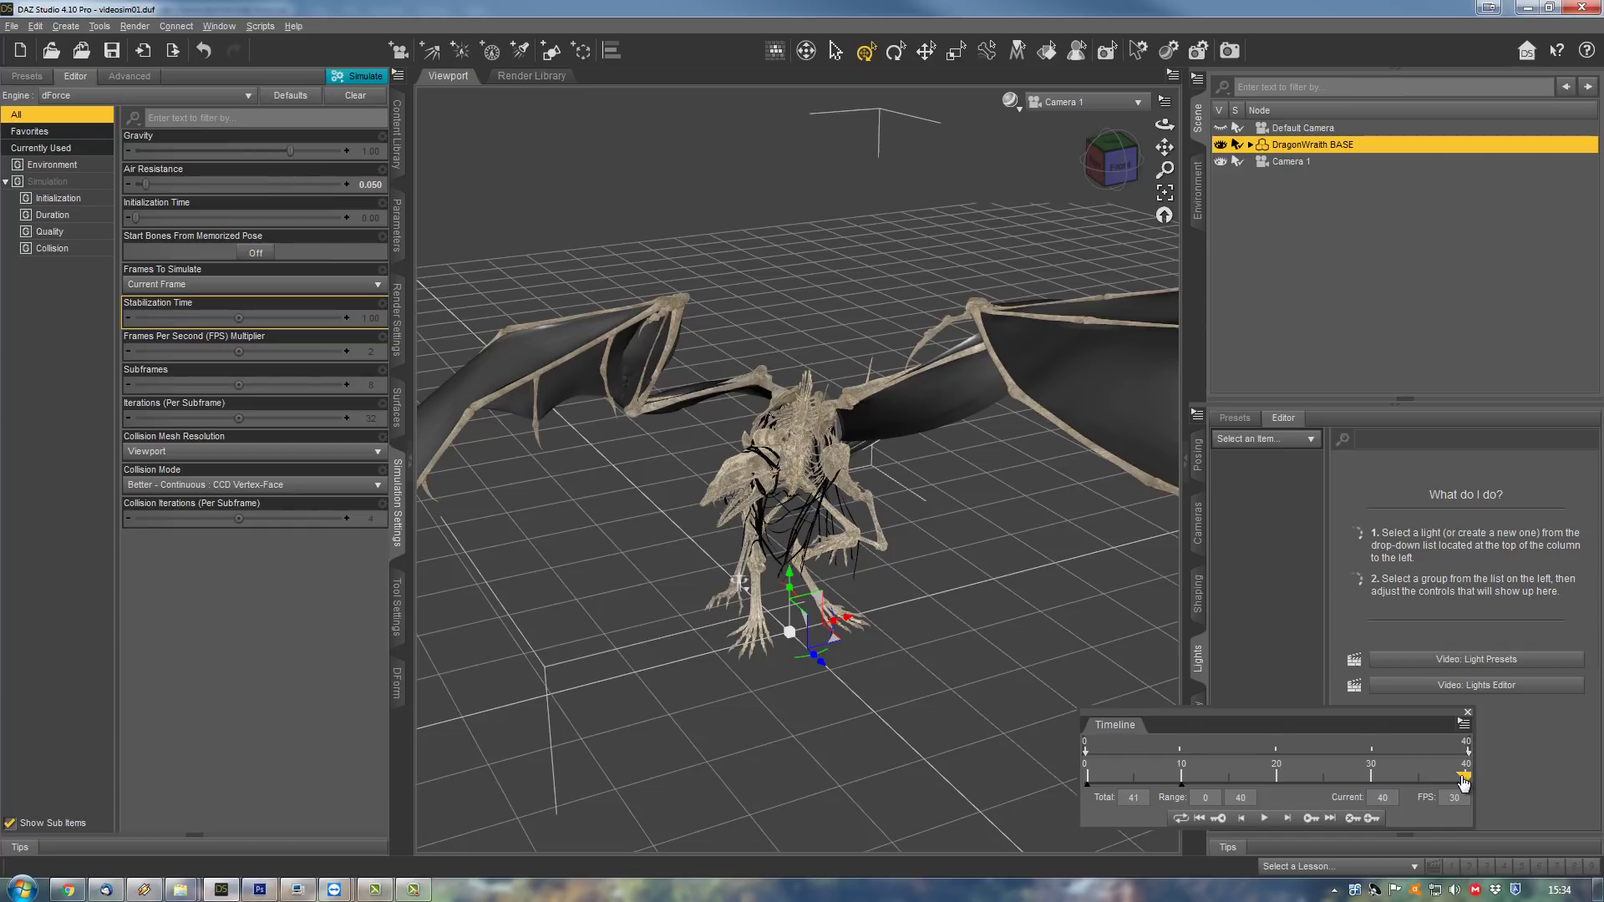
pyautogui.moveTo(1459, 783)
pyautogui.mouseDown()
pyautogui.moveTo(1266, 781)
pyautogui.moveTo(1529, 781)
pyautogui.mouseUp()
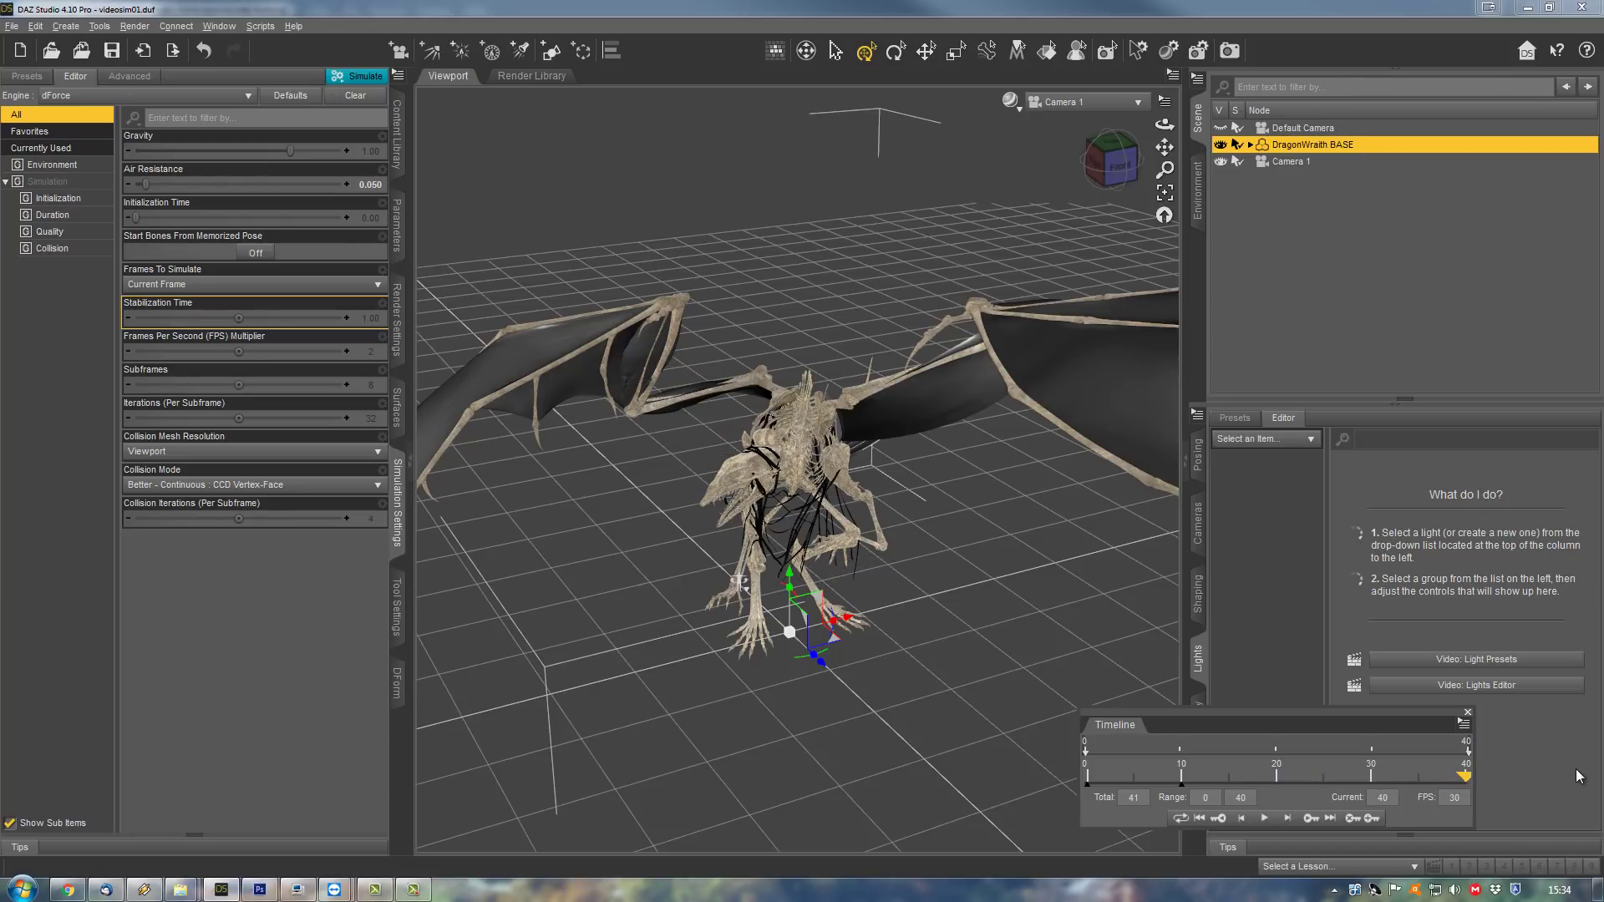
# - Close the Timeline pane and show the Presets folder of Drago Osseus Poses in the content library
pyautogui.click(1467, 715)
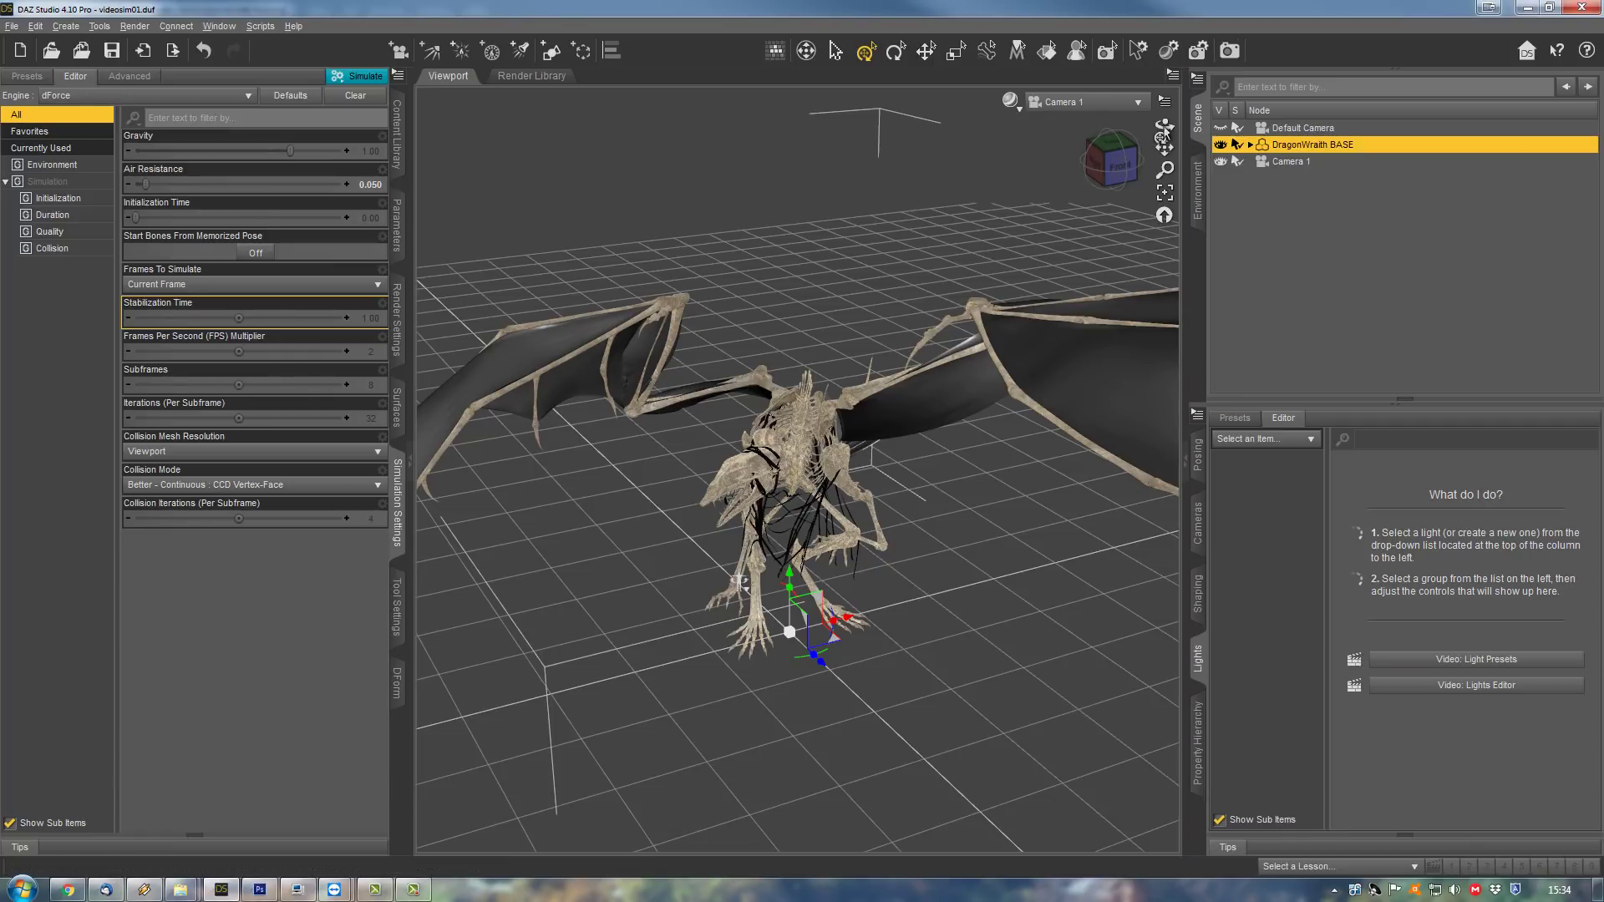
pyautogui.moveTo(1165, 124); pyautogui.dragTo(1153, 125)
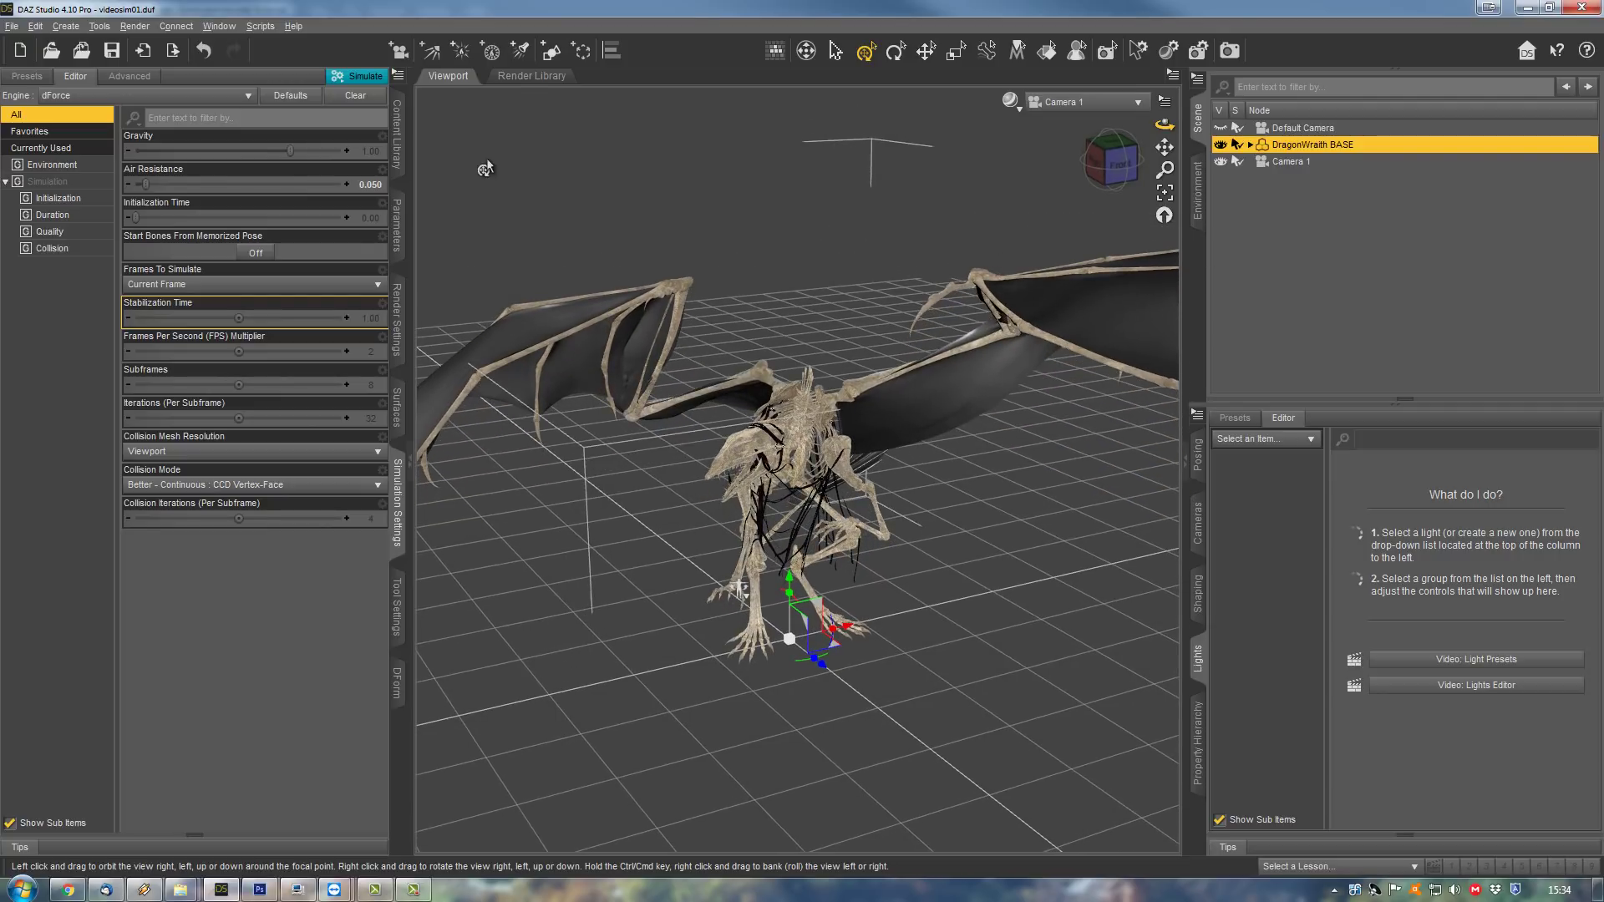
pyautogui.click(396, 155)
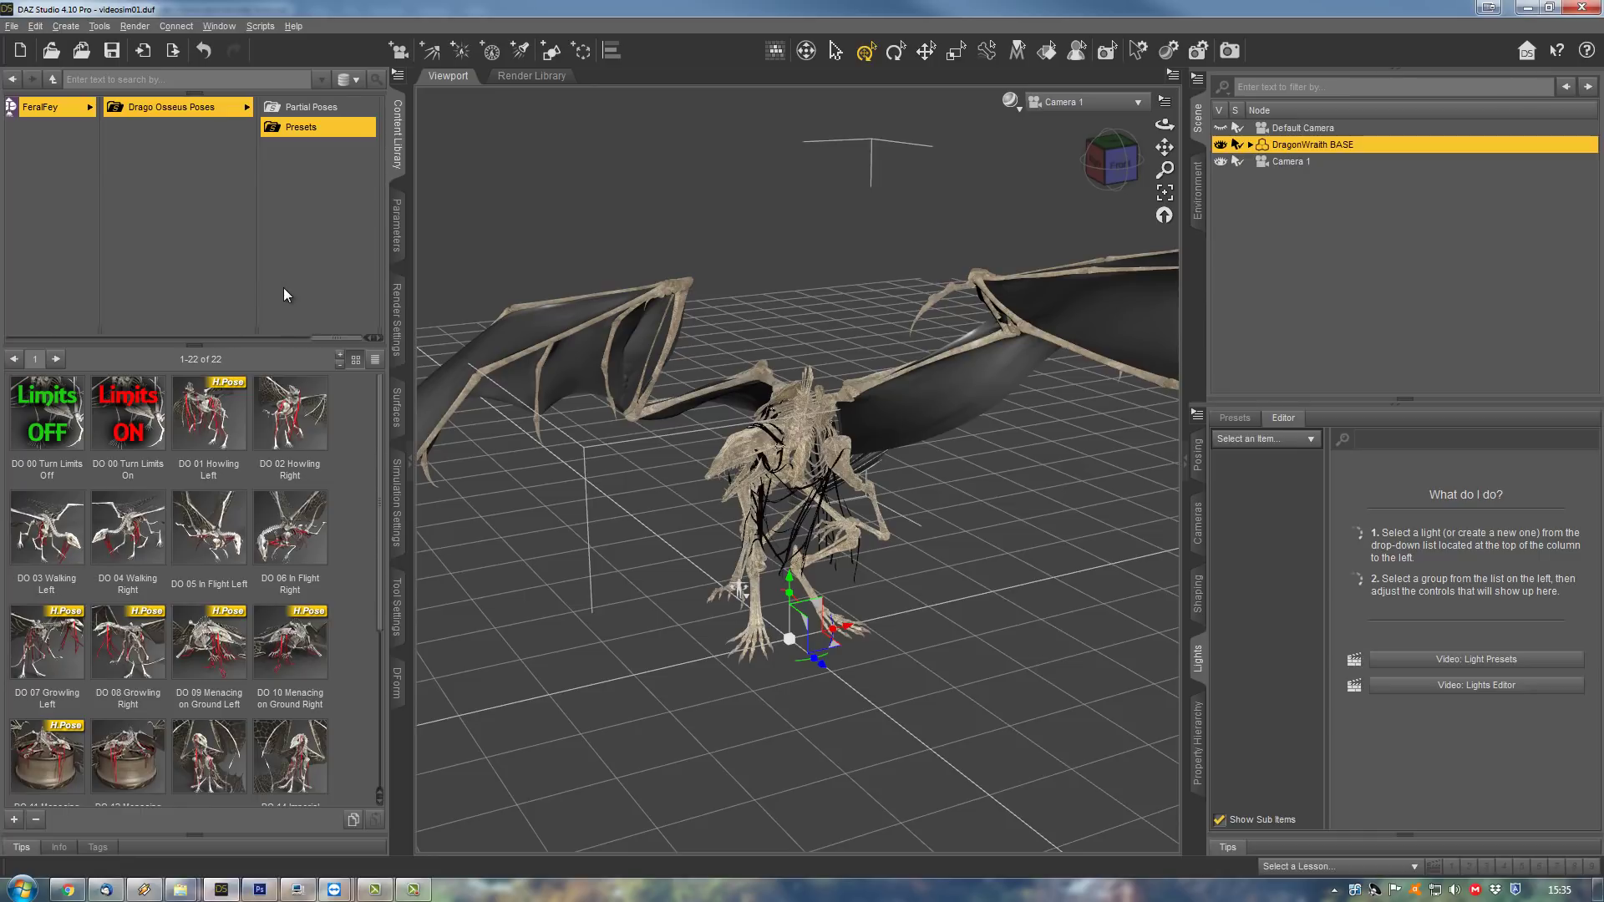
pyautogui.click(364, 523)
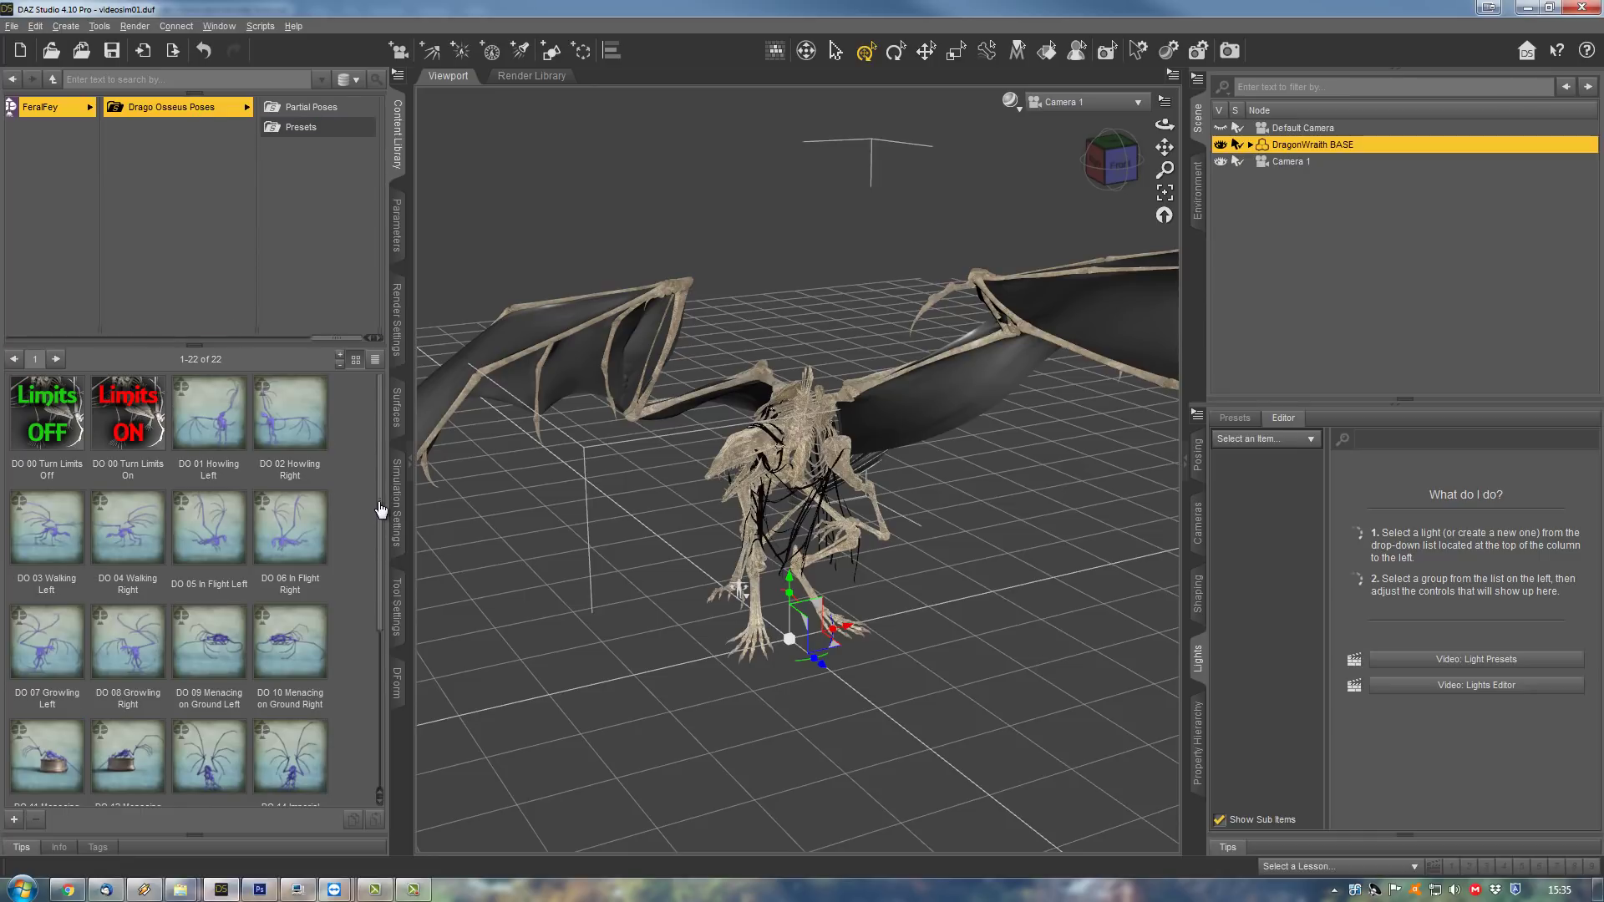
pyautogui.click(317, 127)
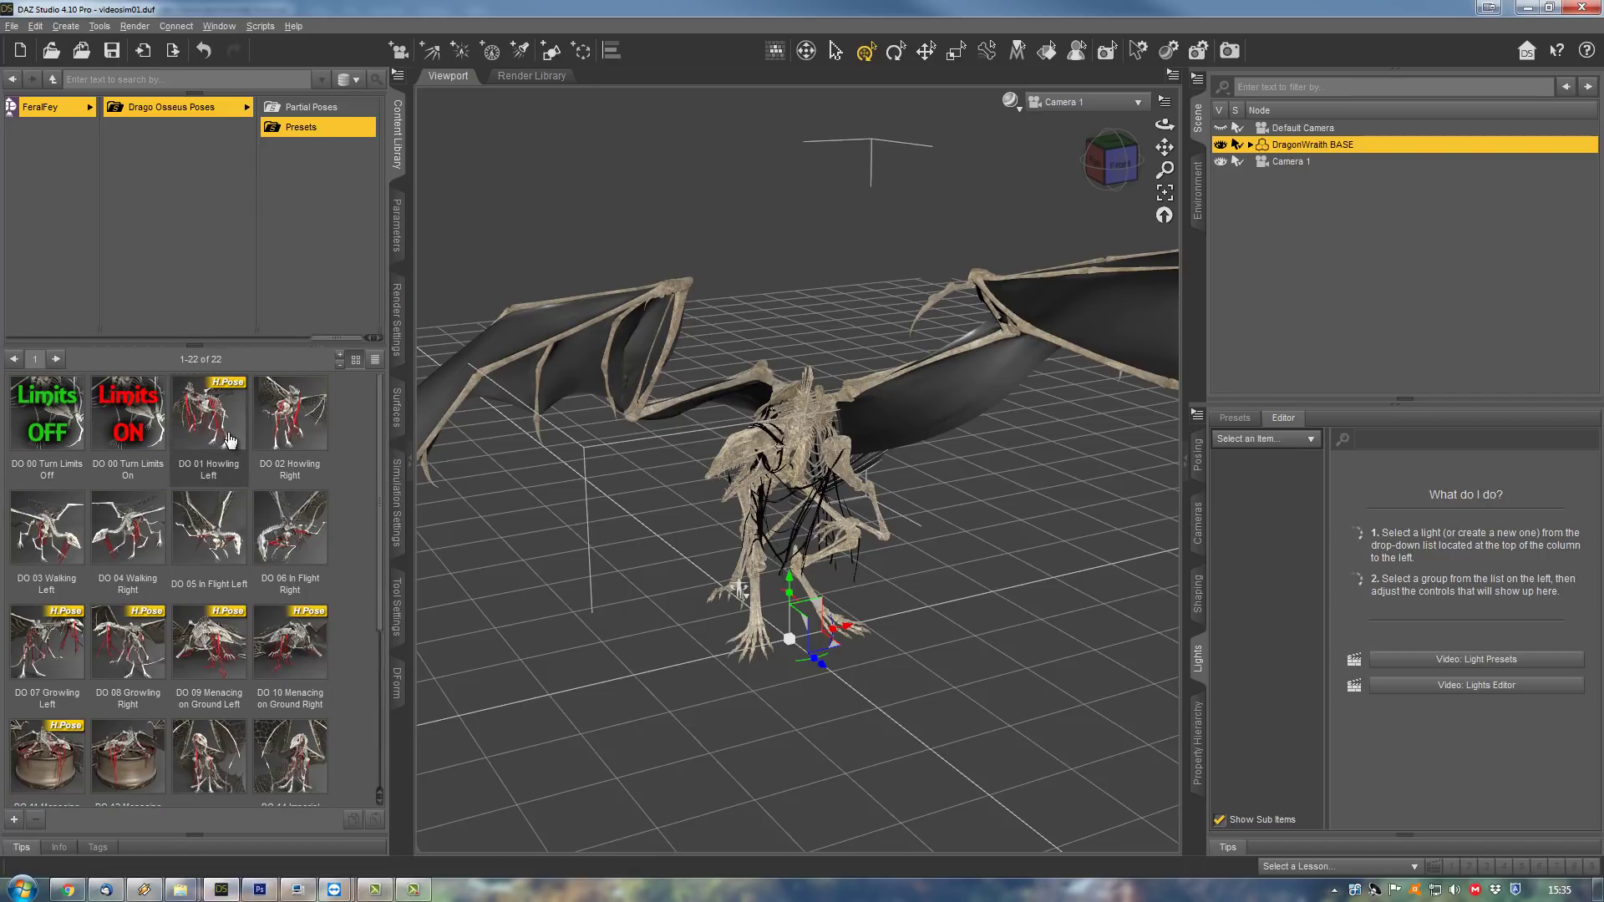
pyautogui.moveTo(222, 442)
pyautogui.mouseDown()
pyautogui.moveTo(219, 422)
pyautogui.moveTo(449, 414)
pyautogui.moveTo(675, 441)
pyautogui.moveTo(222, 415)
pyautogui.mouseUp()
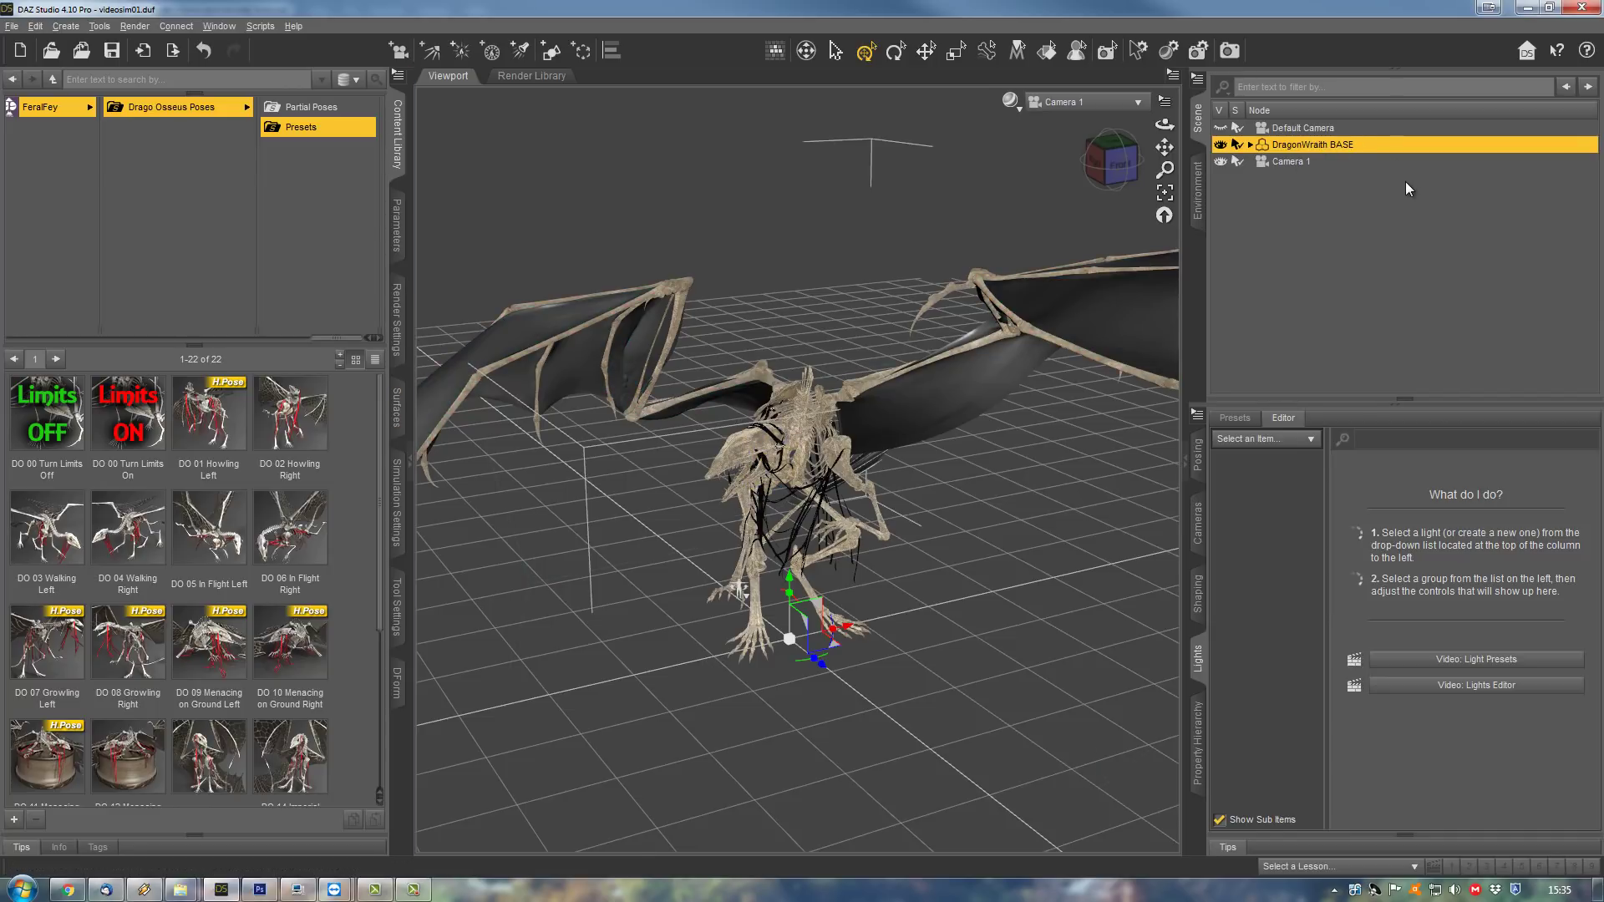
# - Delete the existing DragonWraith BASE figure and load the DragonWraith dForce ready set from the DragonWraith content folder
pyautogui.press('Delete')
pyautogui.click(47, 107)
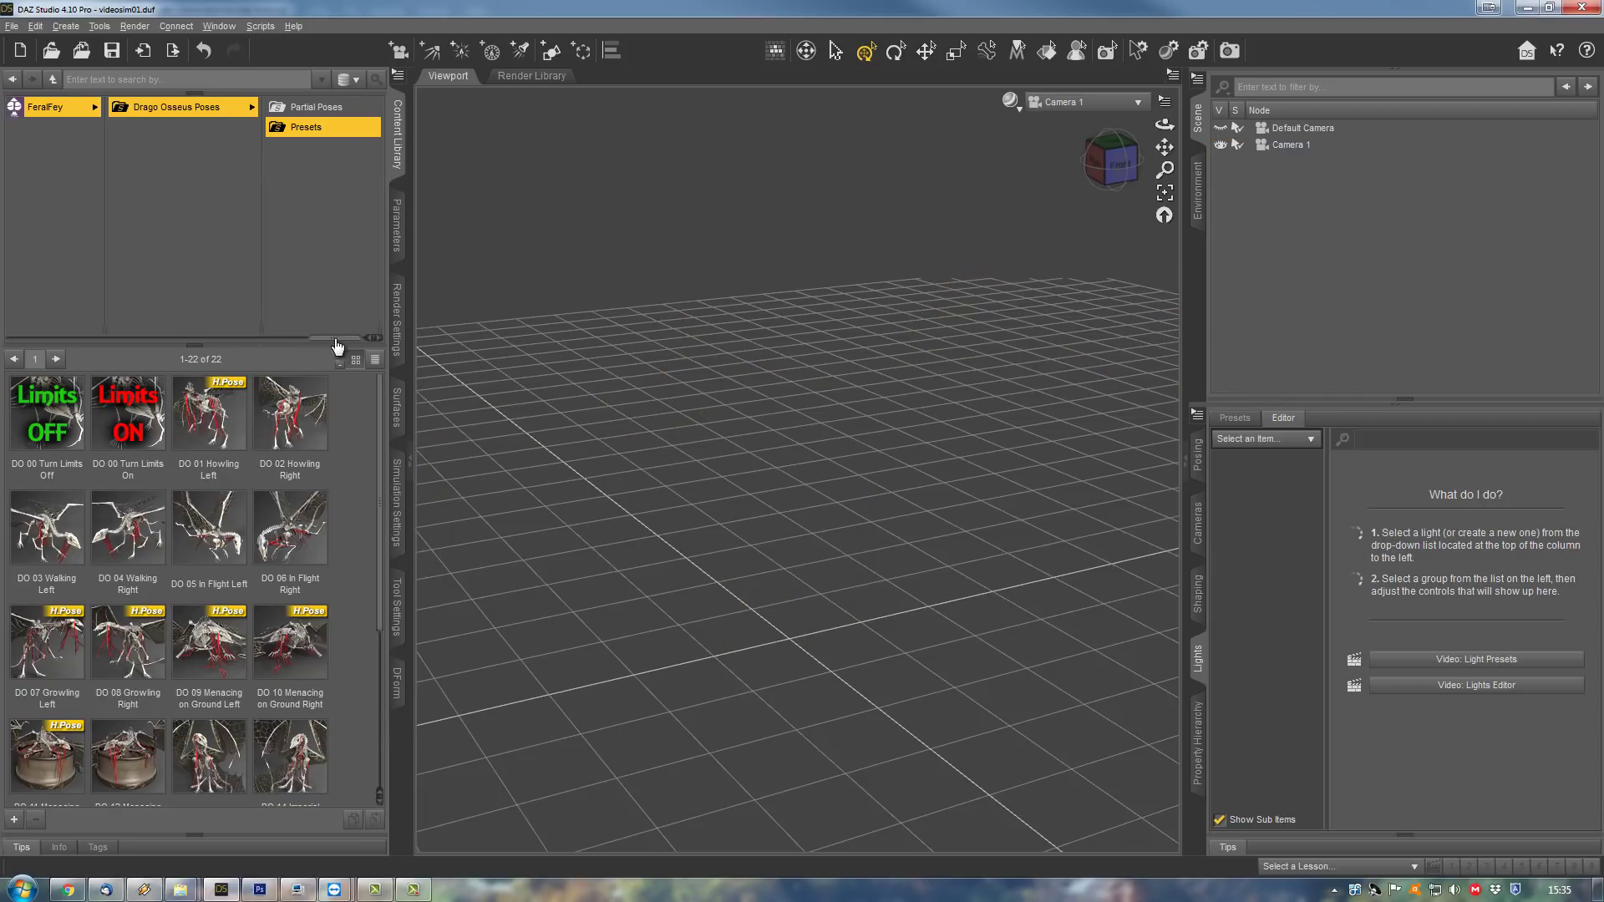
pyautogui.click(35, 114)
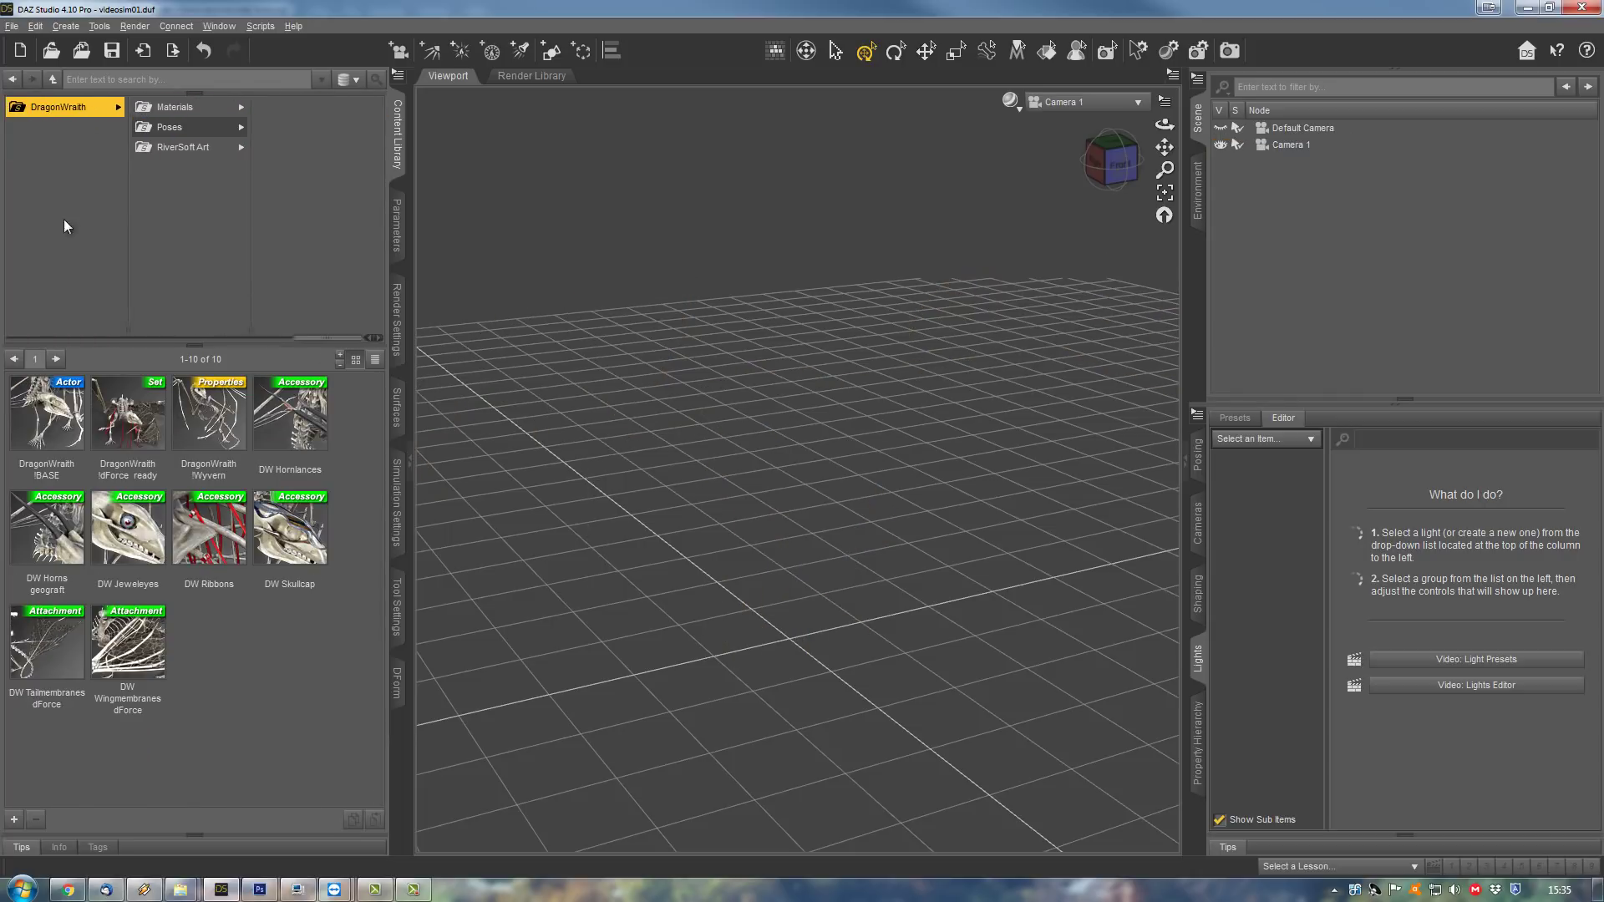
pyautogui.doubleClick(130, 429)
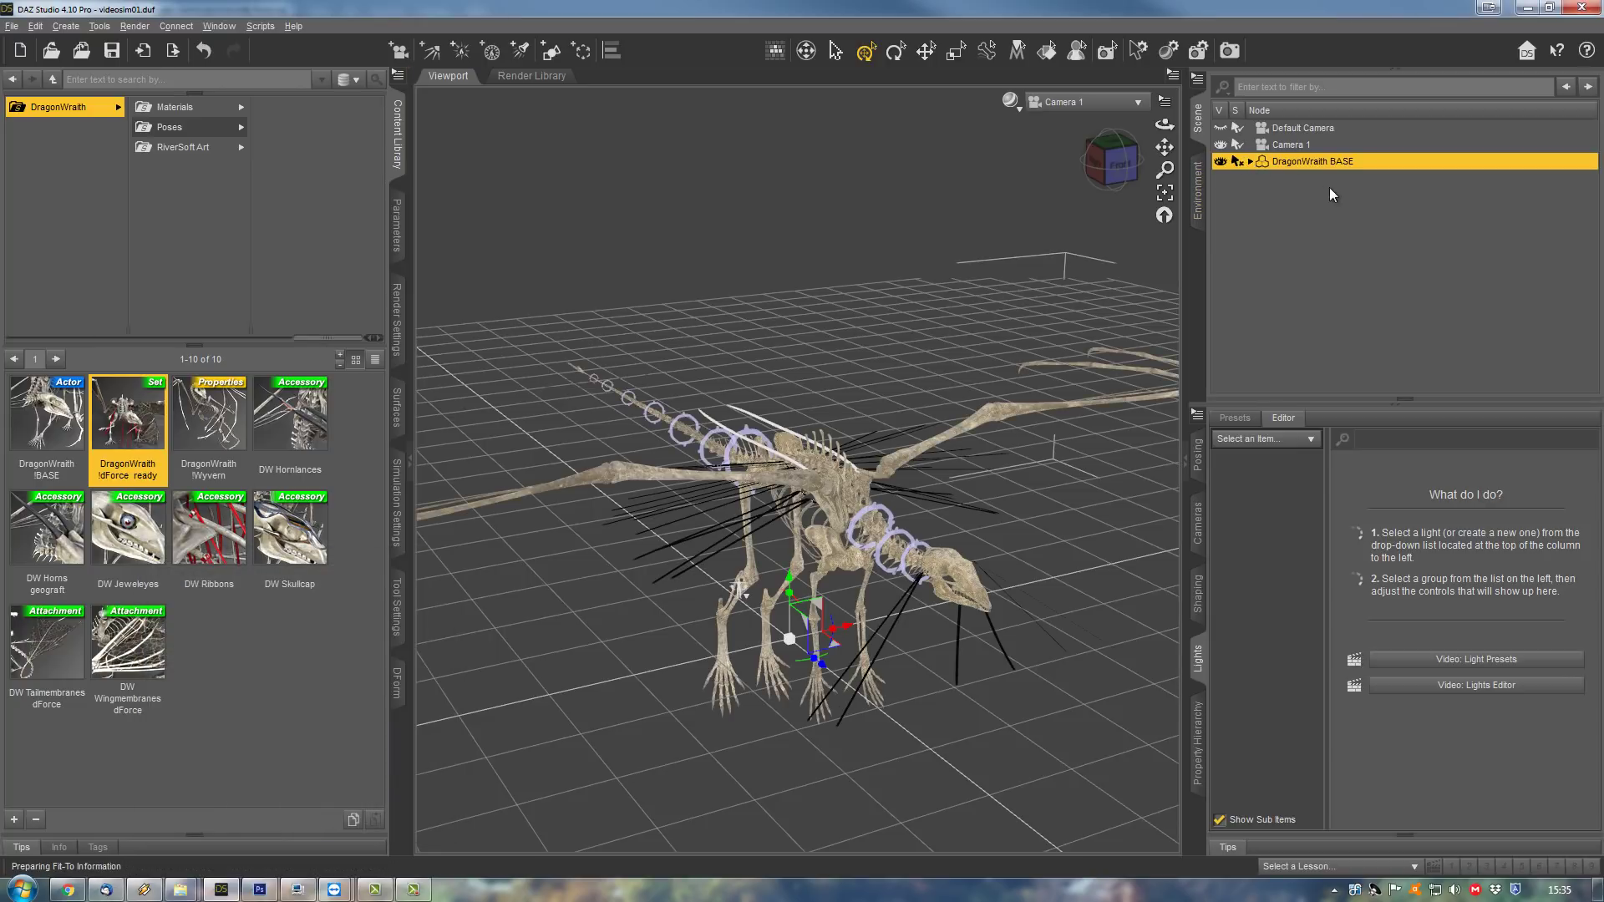
# - Apply the Iray Base Material Wingmembranes and Base Material Tailmembranes presets to the dForce wing and tail membranes, and reselect DragonWraith BASE
pyautogui.click(1250, 161)
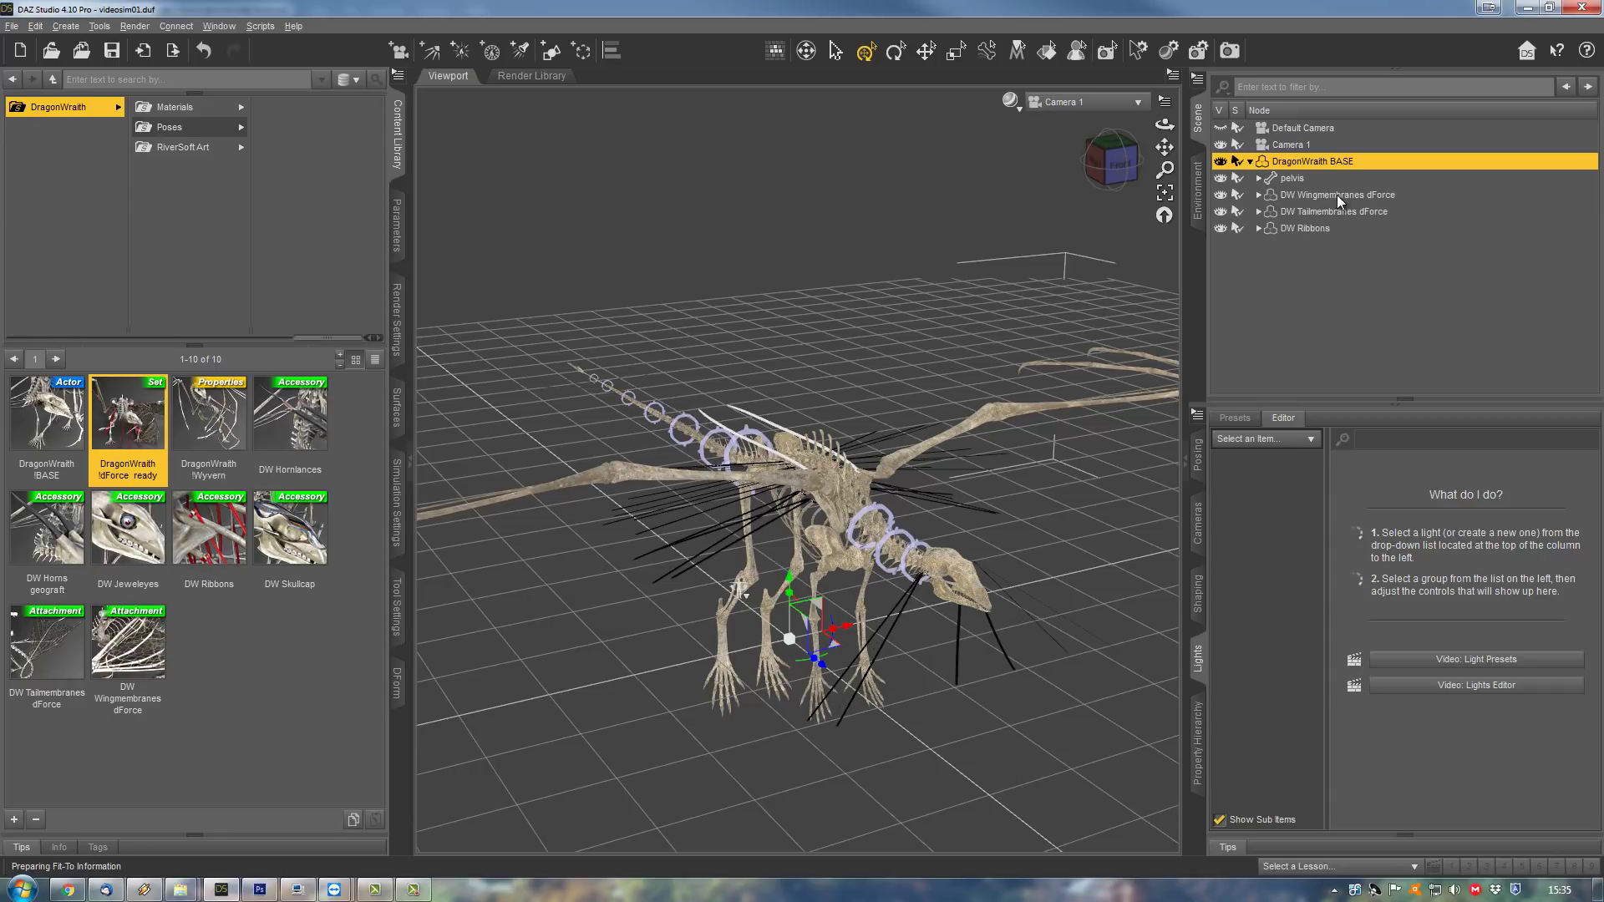
pyautogui.keyDown('ctrl'); pyautogui.click(1356, 212); pyautogui.keyUp('ctrl')
pyautogui.click(1387, 193)
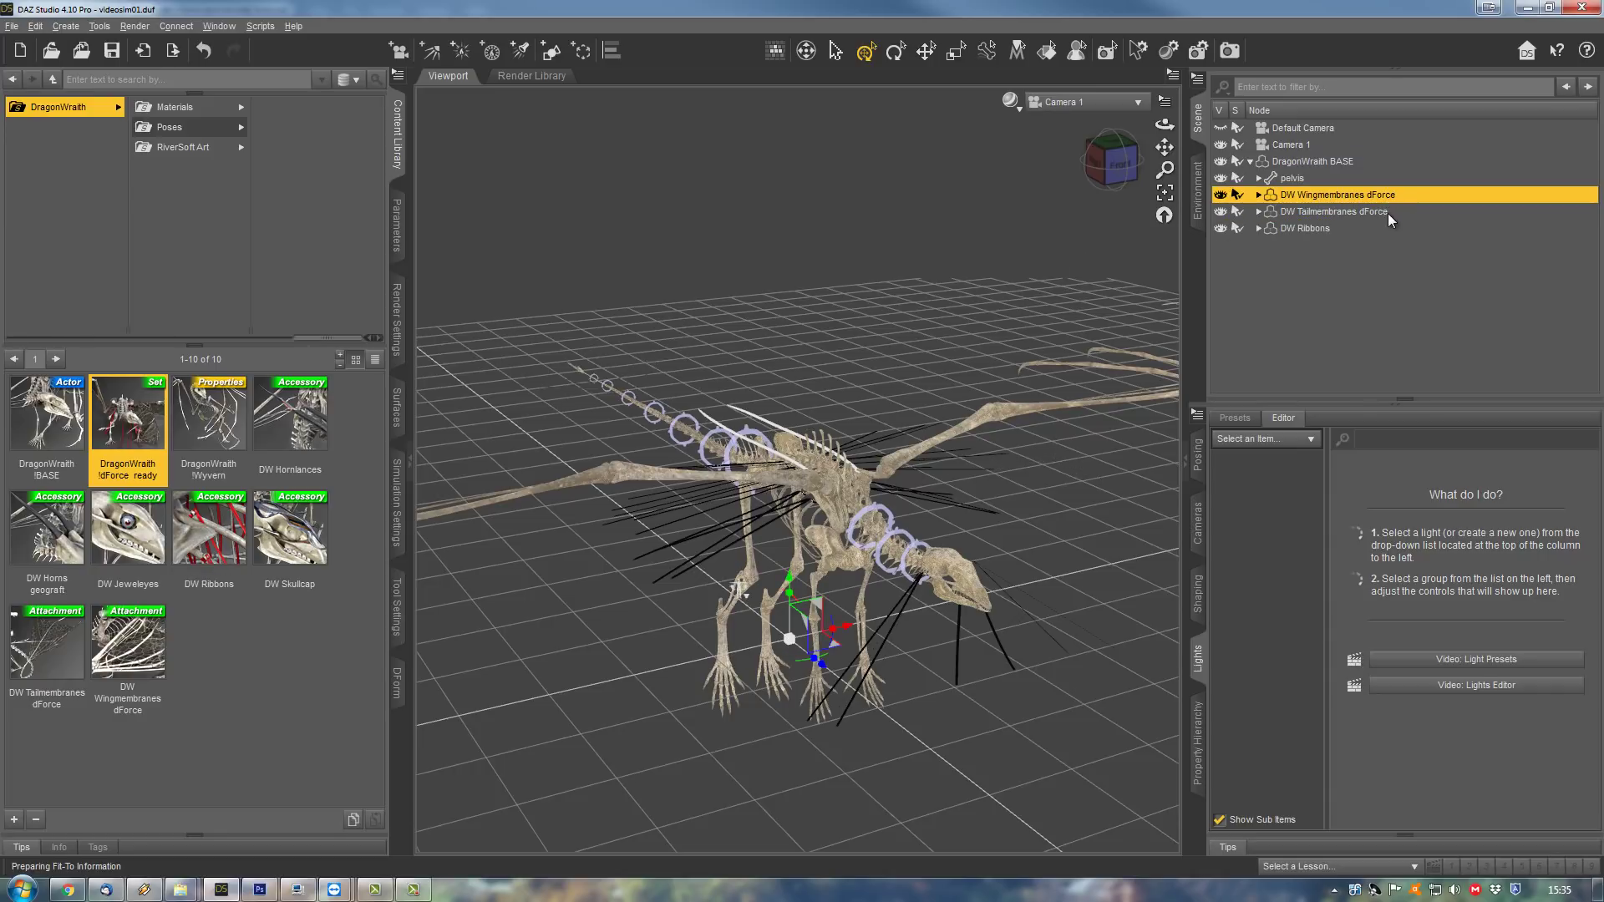
pyautogui.keyDown('ctrl'); pyautogui.click(1387, 213); pyautogui.keyUp('ctrl')
pyautogui.click(175, 107)
pyautogui.click(275, 109)
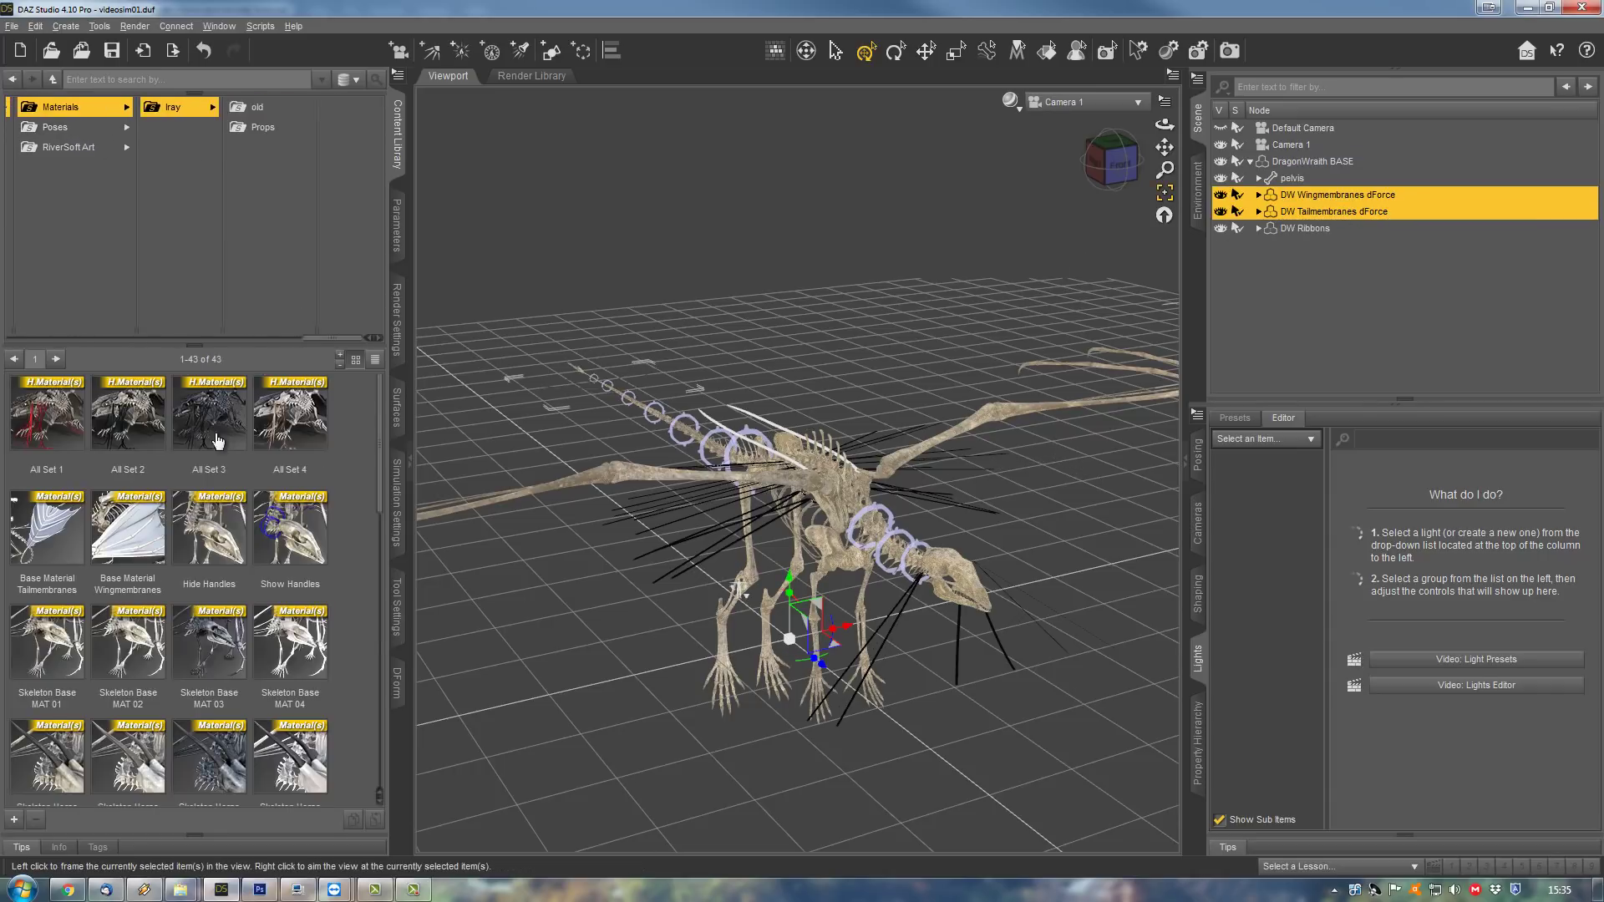
pyautogui.doubleClick(132, 533)
pyautogui.doubleClick(52, 536)
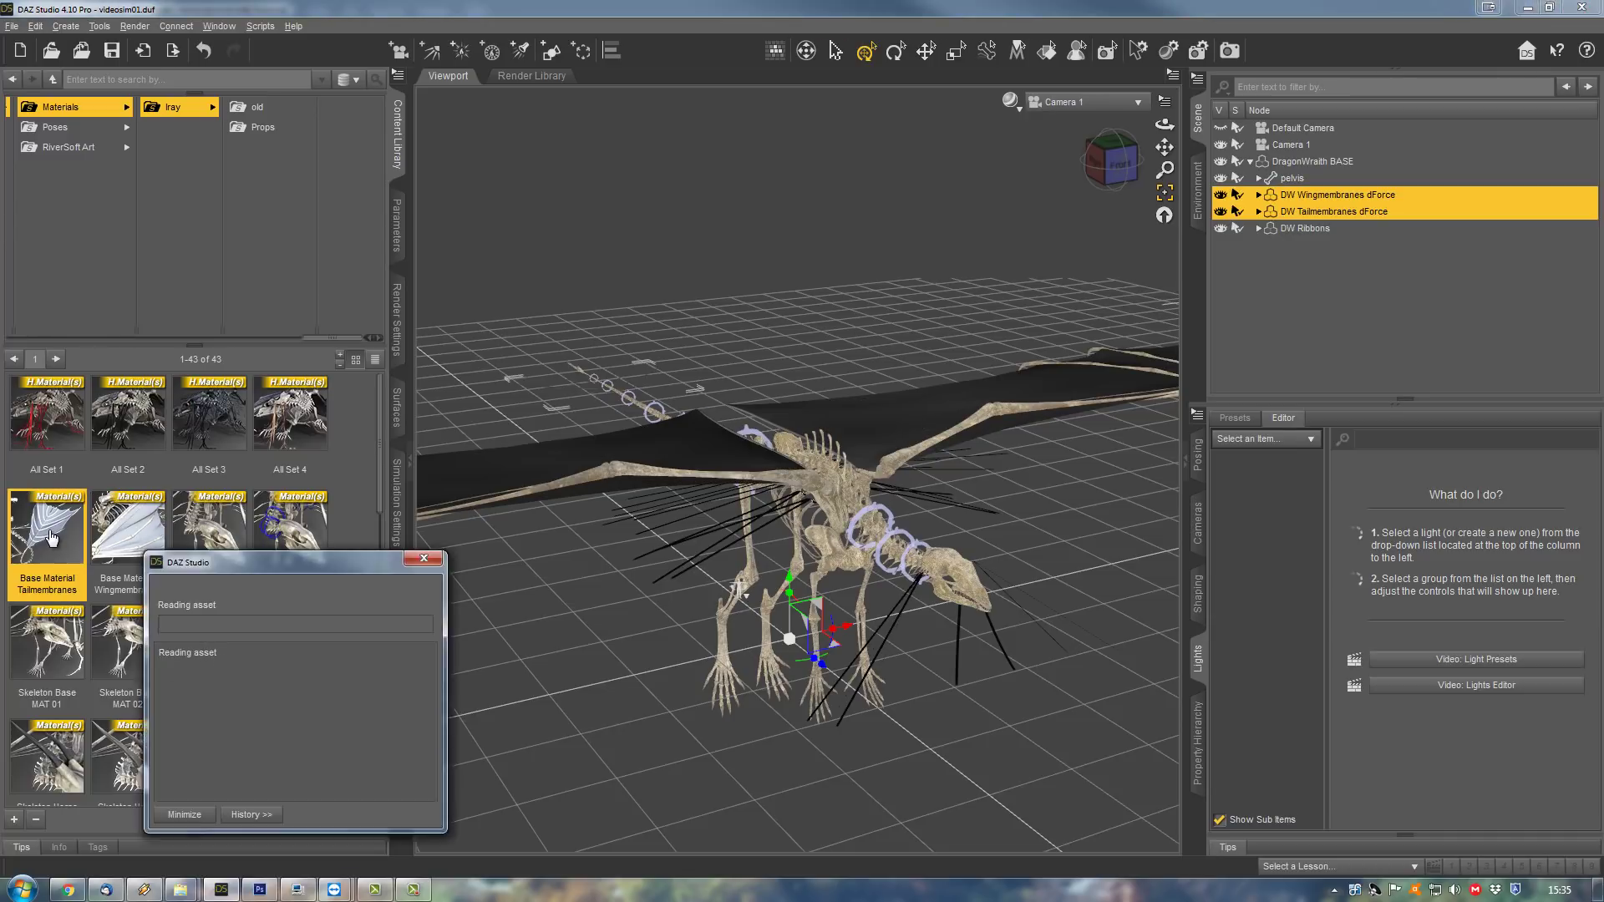
pyautogui.click(1336, 162)
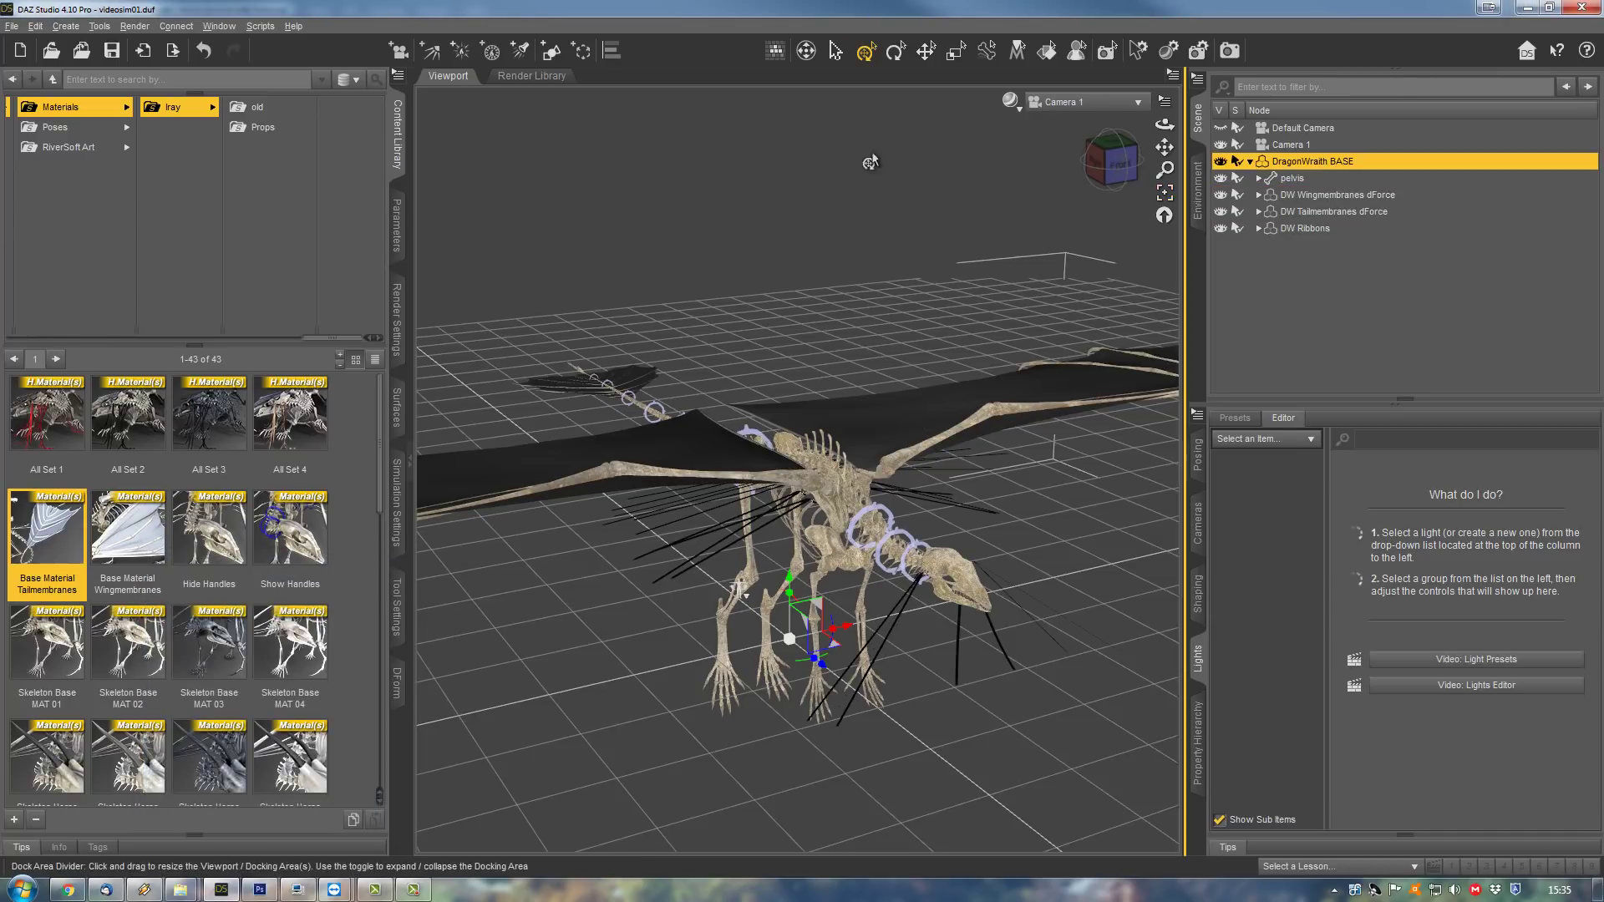
# - Turn off the rotation limits of DragonWraith BASE with the DO 00 Turn Limits Off preset from the Drago Osseus Poses presets
pyautogui.click(101, 127)
pyautogui.click(196, 108)
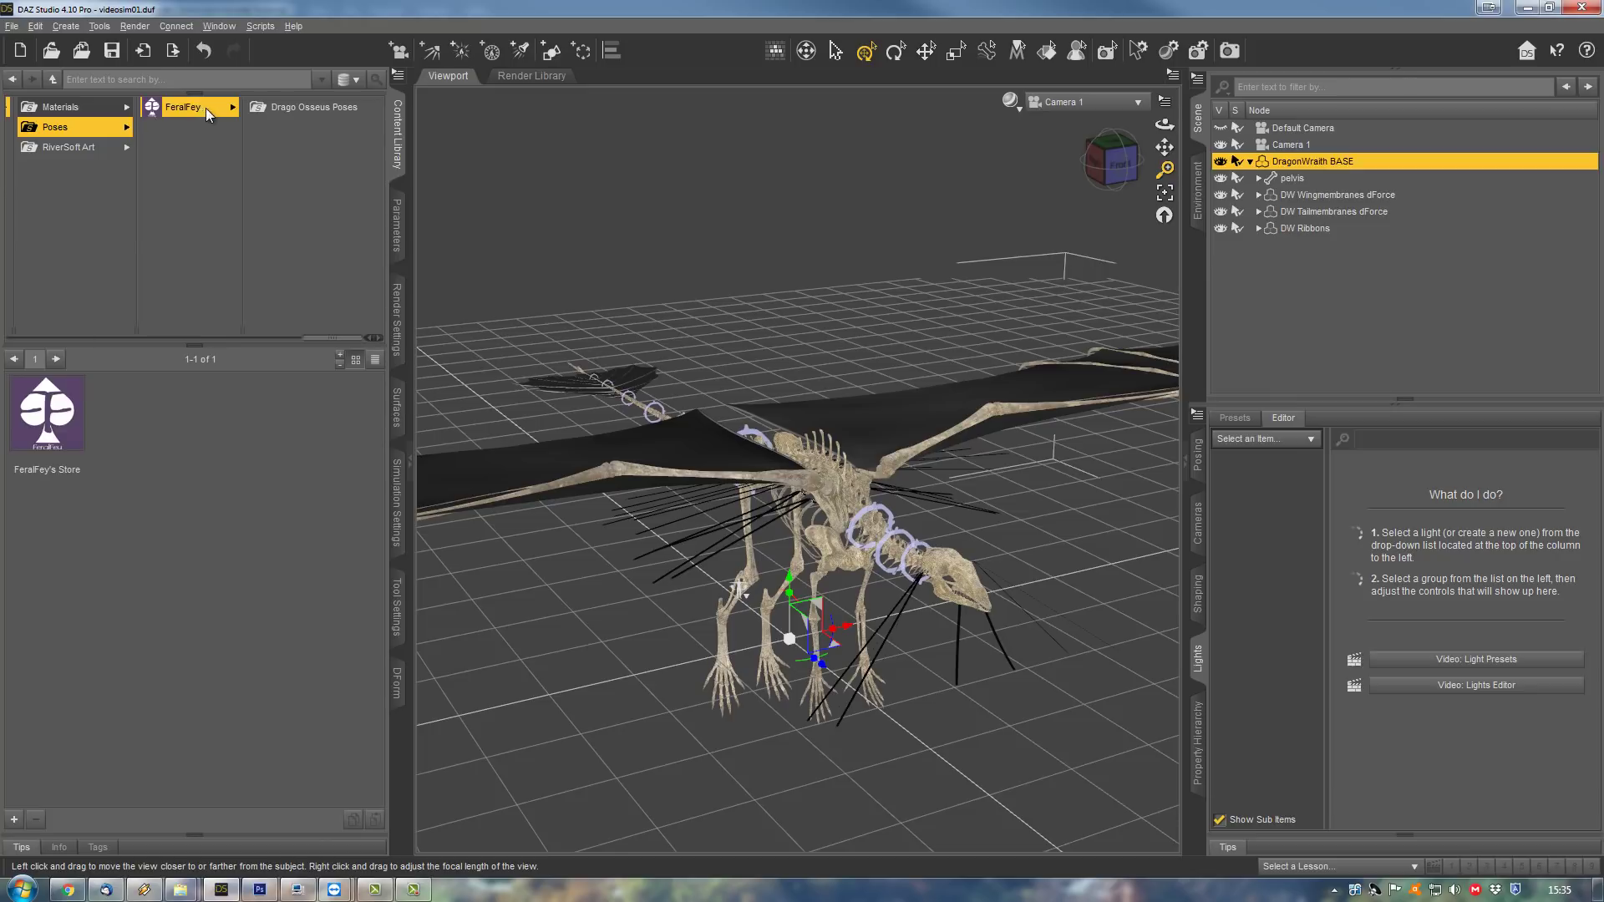
pyautogui.click(301, 108)
pyautogui.click(302, 128)
pyautogui.click(42, 415)
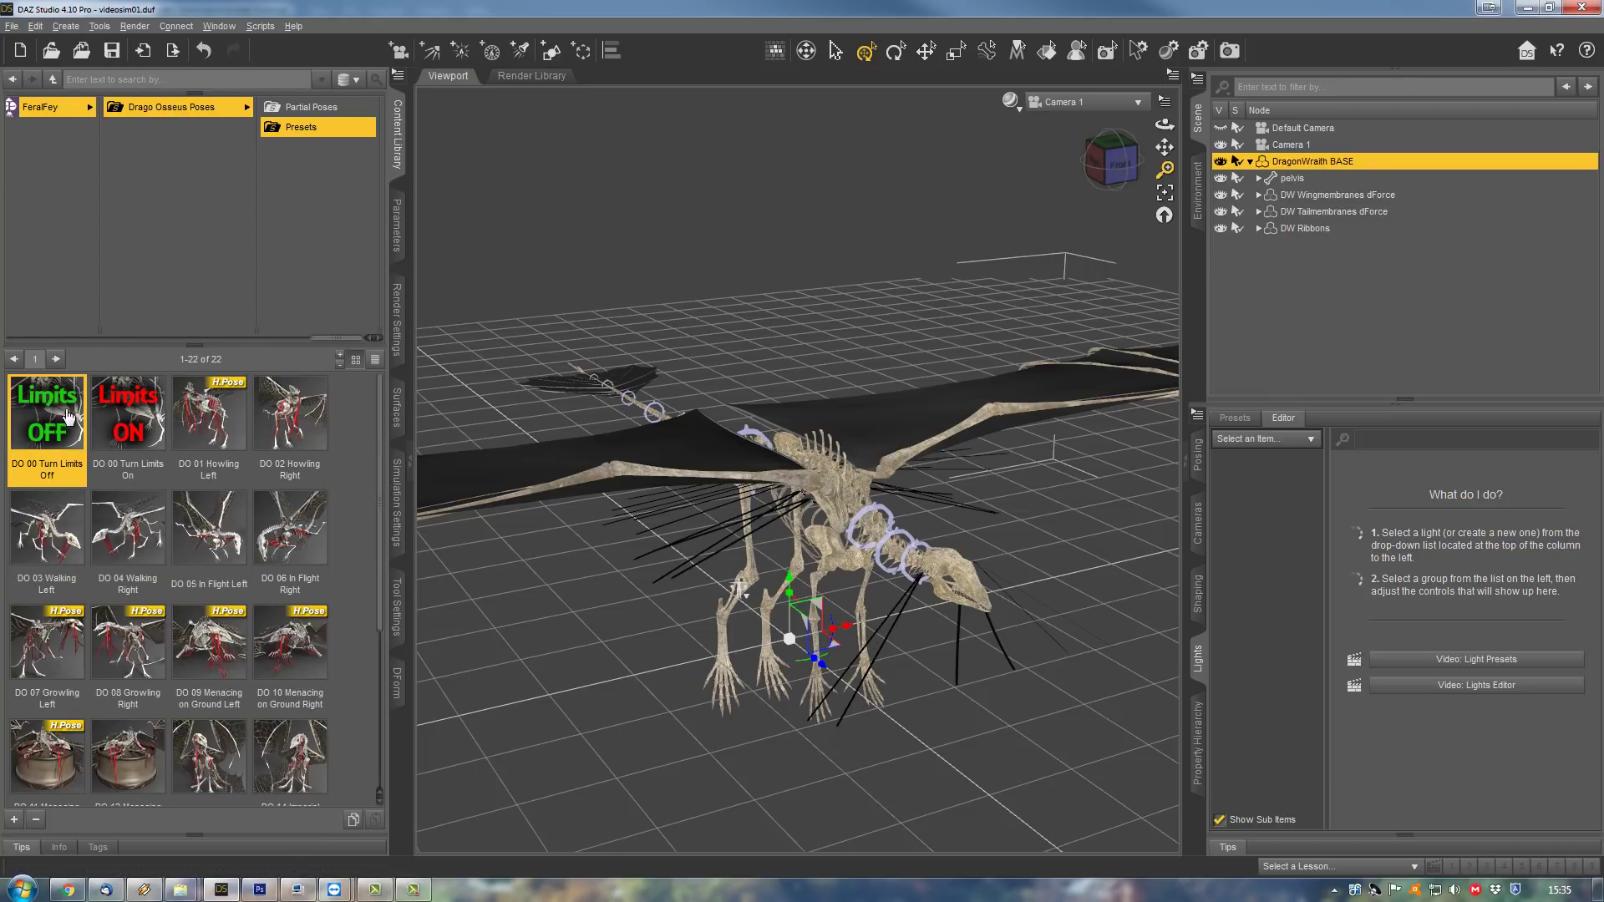
pyautogui.doubleClick(46, 414)
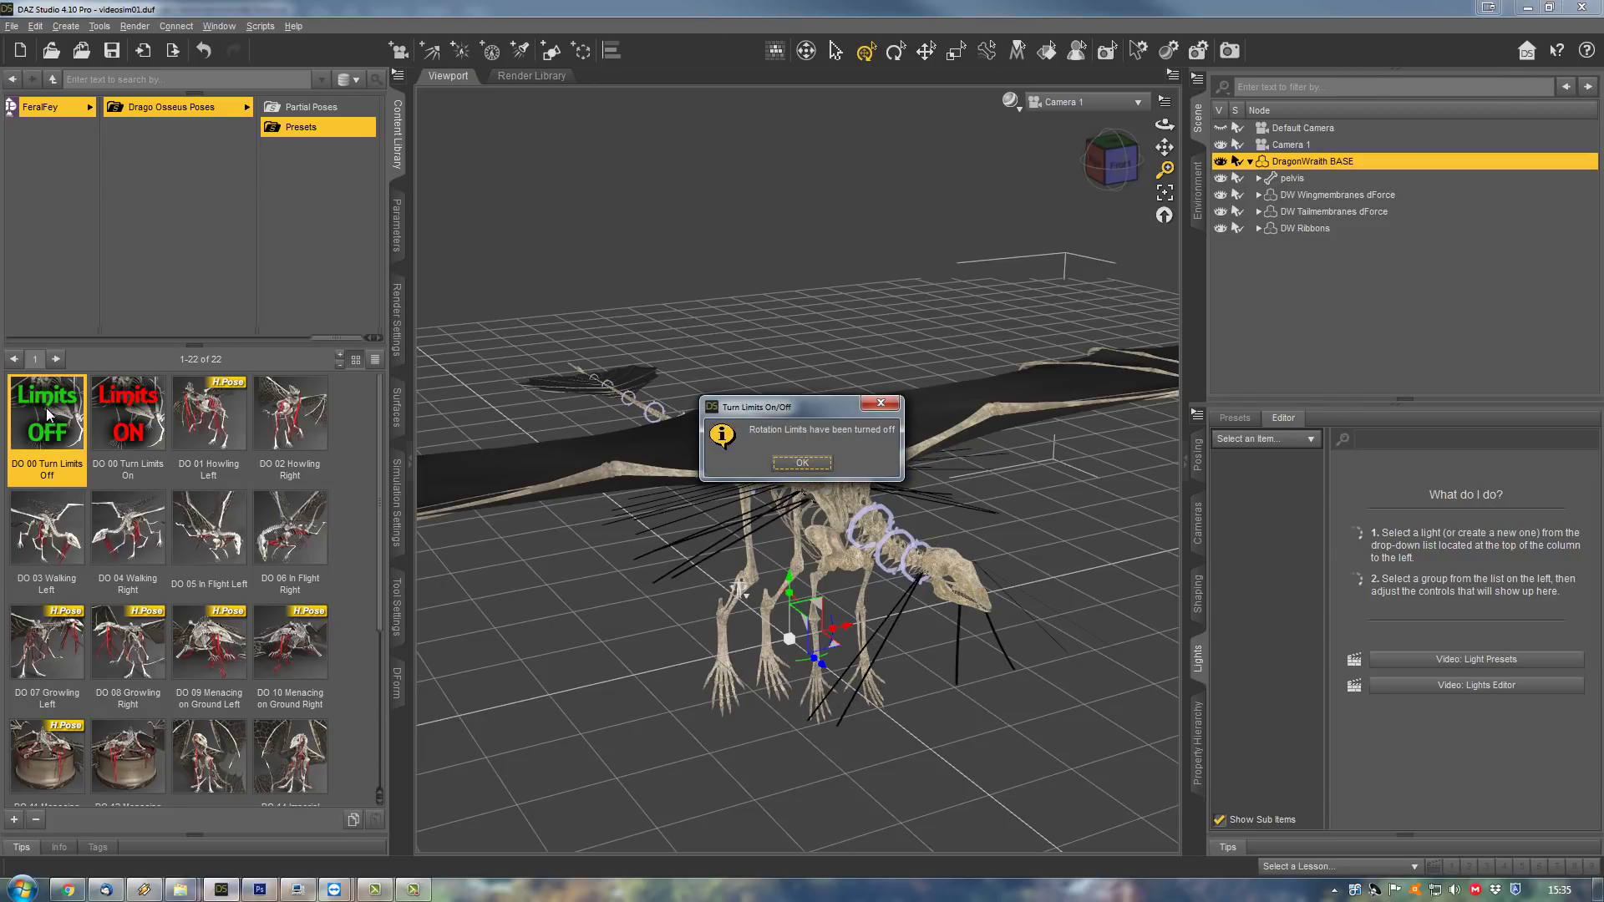
pyautogui.click(822, 459)
# - Apply the DO 01 Howling Left pose preset to DragonWraith BASE and inspect the posed dragon from several sides
pyautogui.click(219, 418)
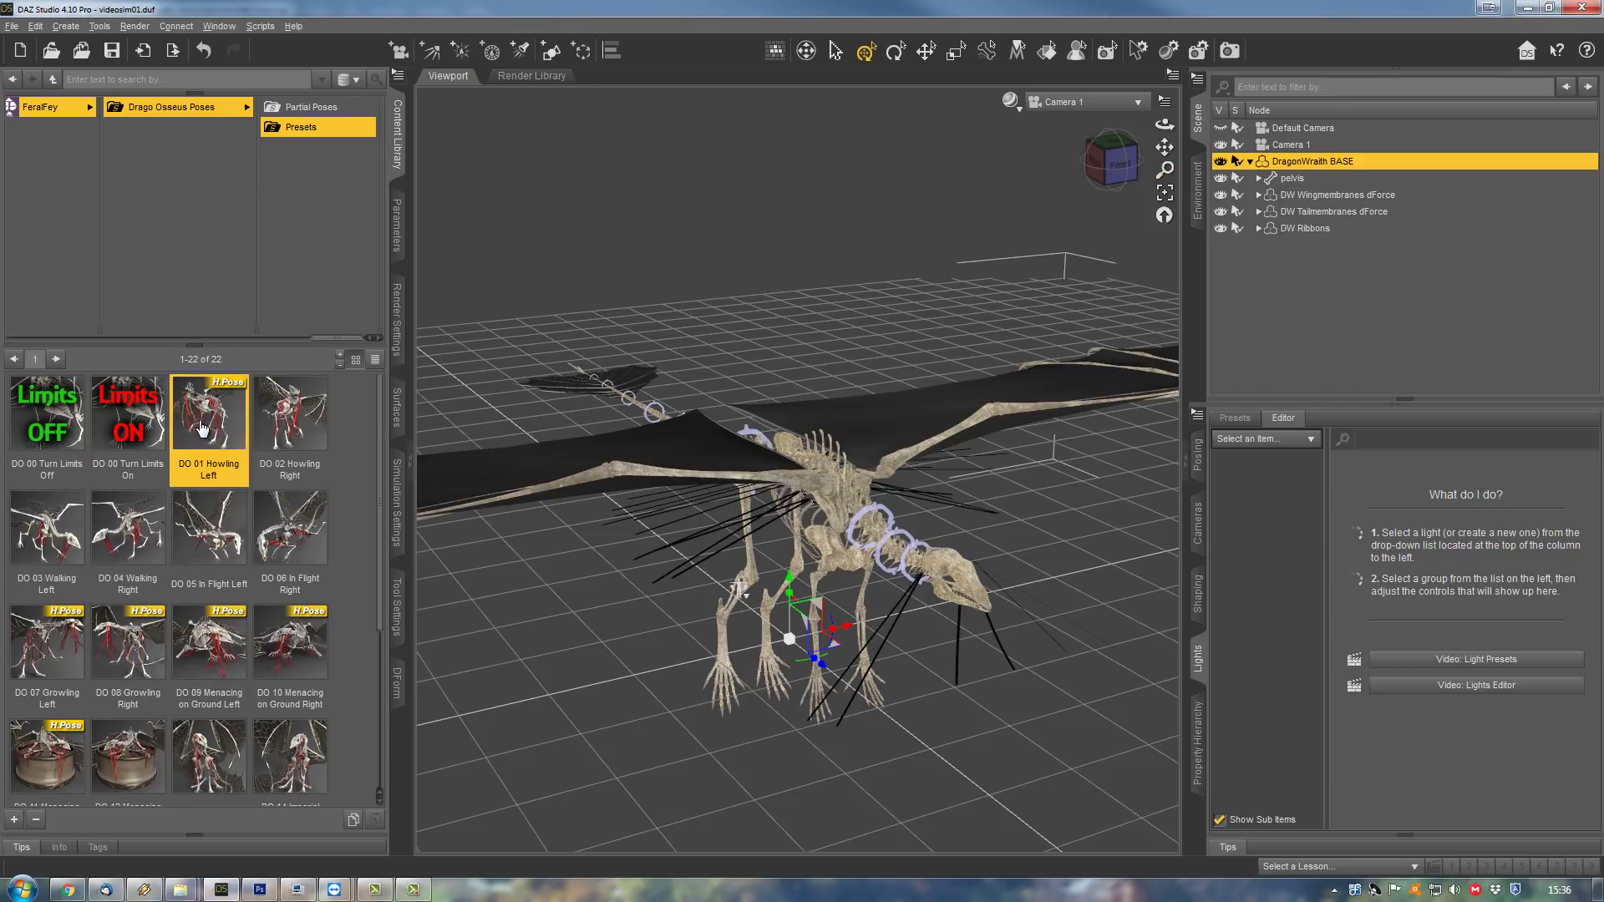
pyautogui.doubleClick(220, 436)
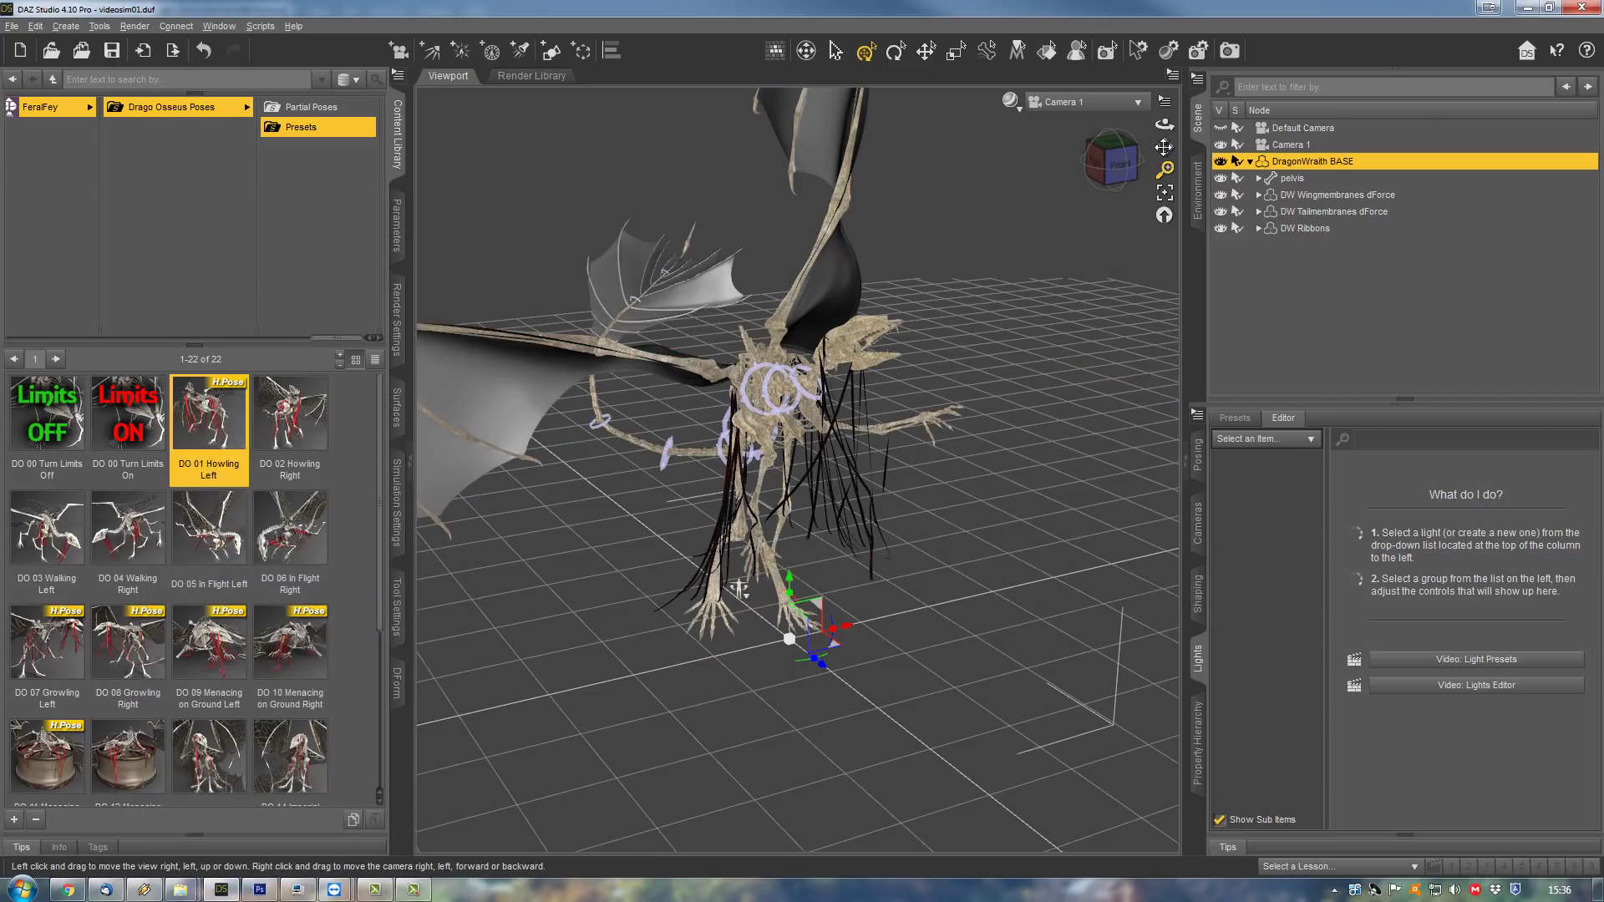
pyautogui.moveTo(1163, 147); pyautogui.dragTo(1078, 304)
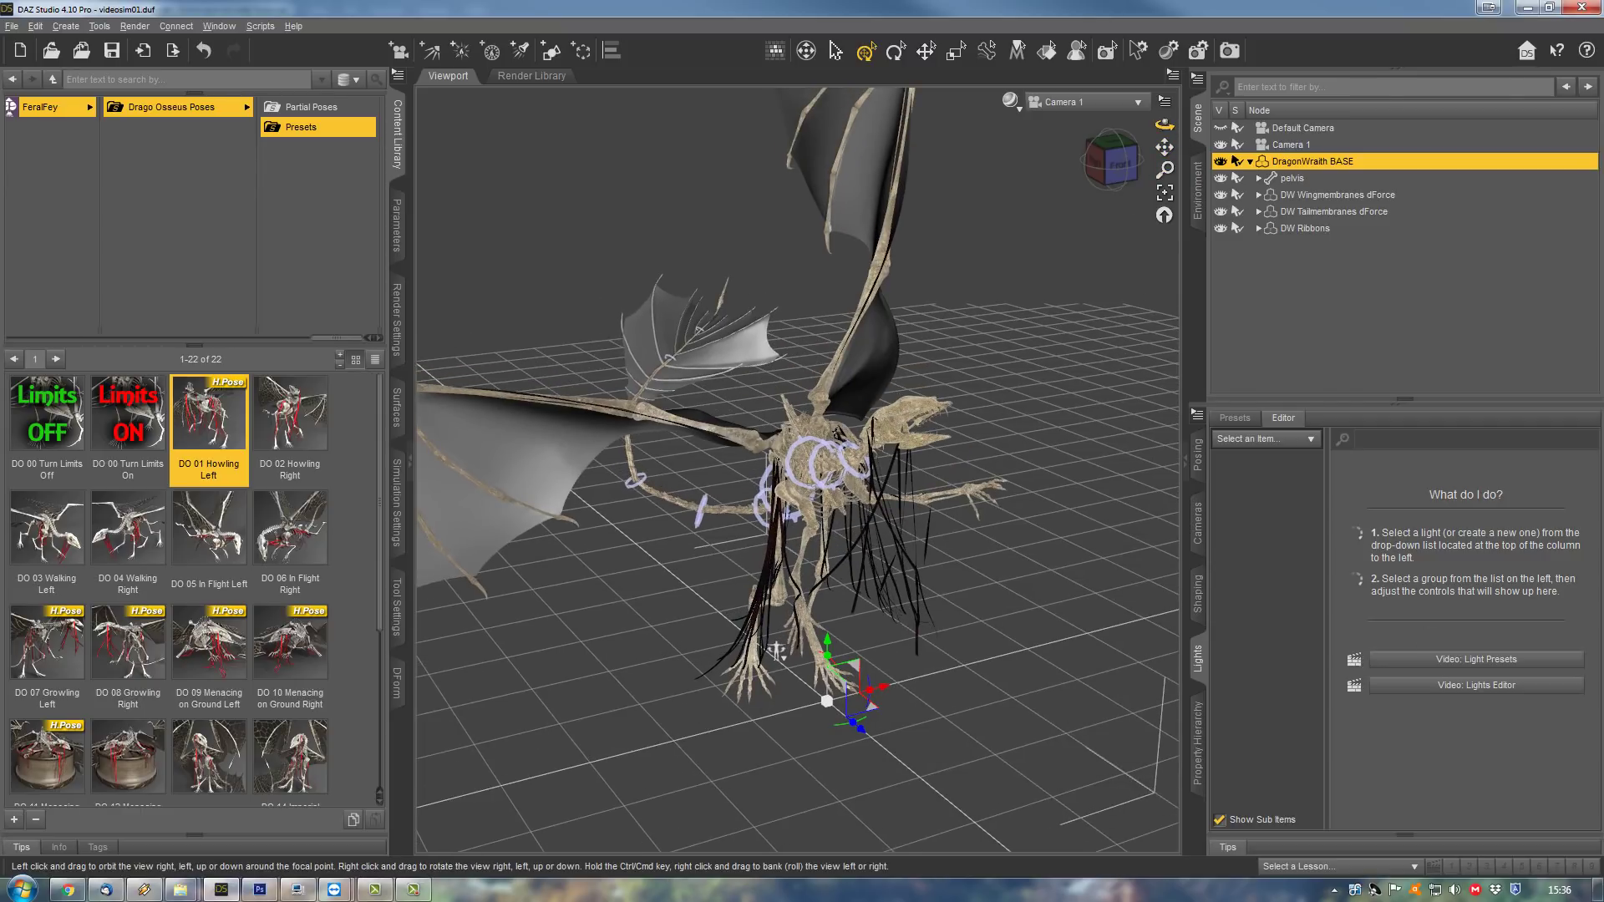
pyautogui.moveTo(1164, 124)
pyautogui.mouseDown()
pyautogui.moveTo(1242, 162)
pyautogui.moveTo(1152, 123)
pyautogui.mouseUp()
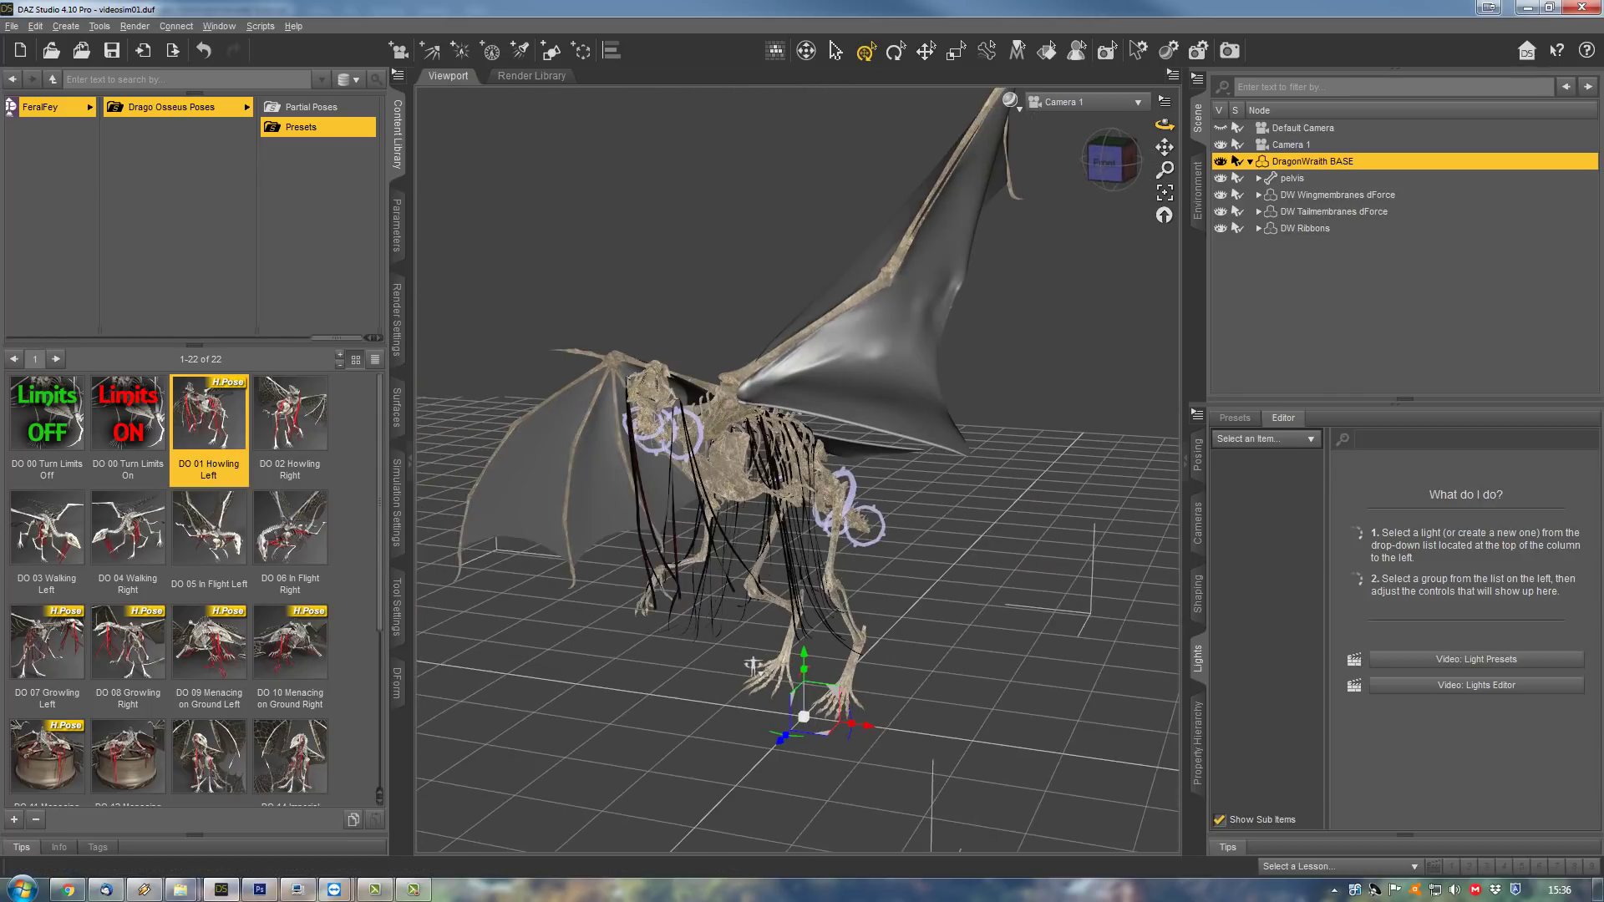
pyautogui.moveTo(753, 665); pyautogui.dragTo(774, 660)
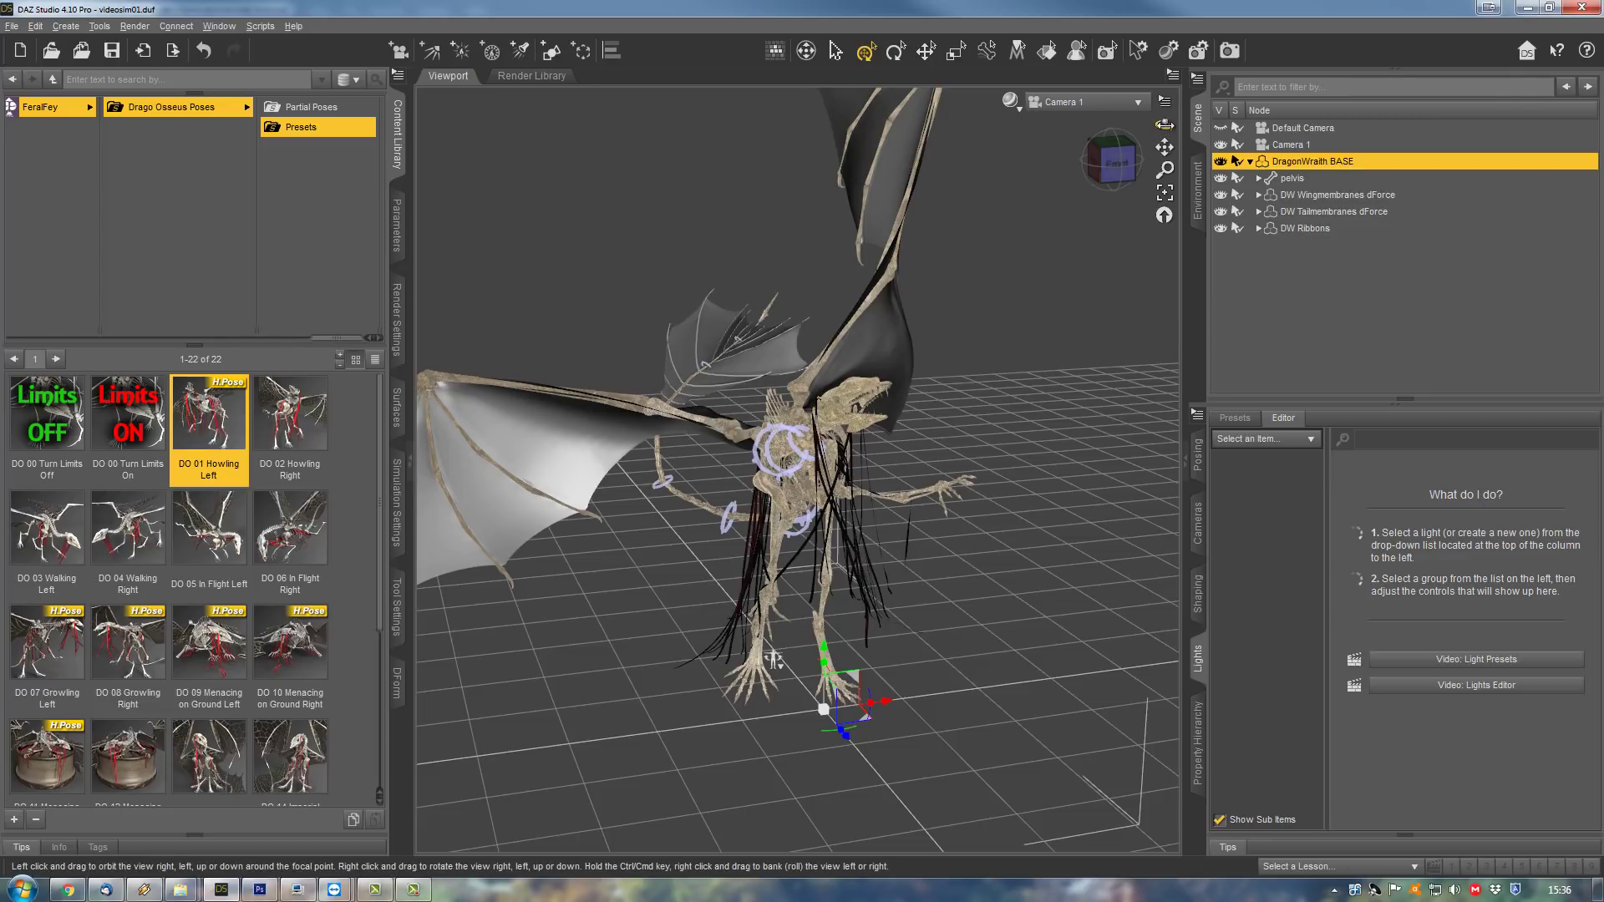
pyautogui.moveTo(774, 660); pyautogui.dragTo(781, 650)
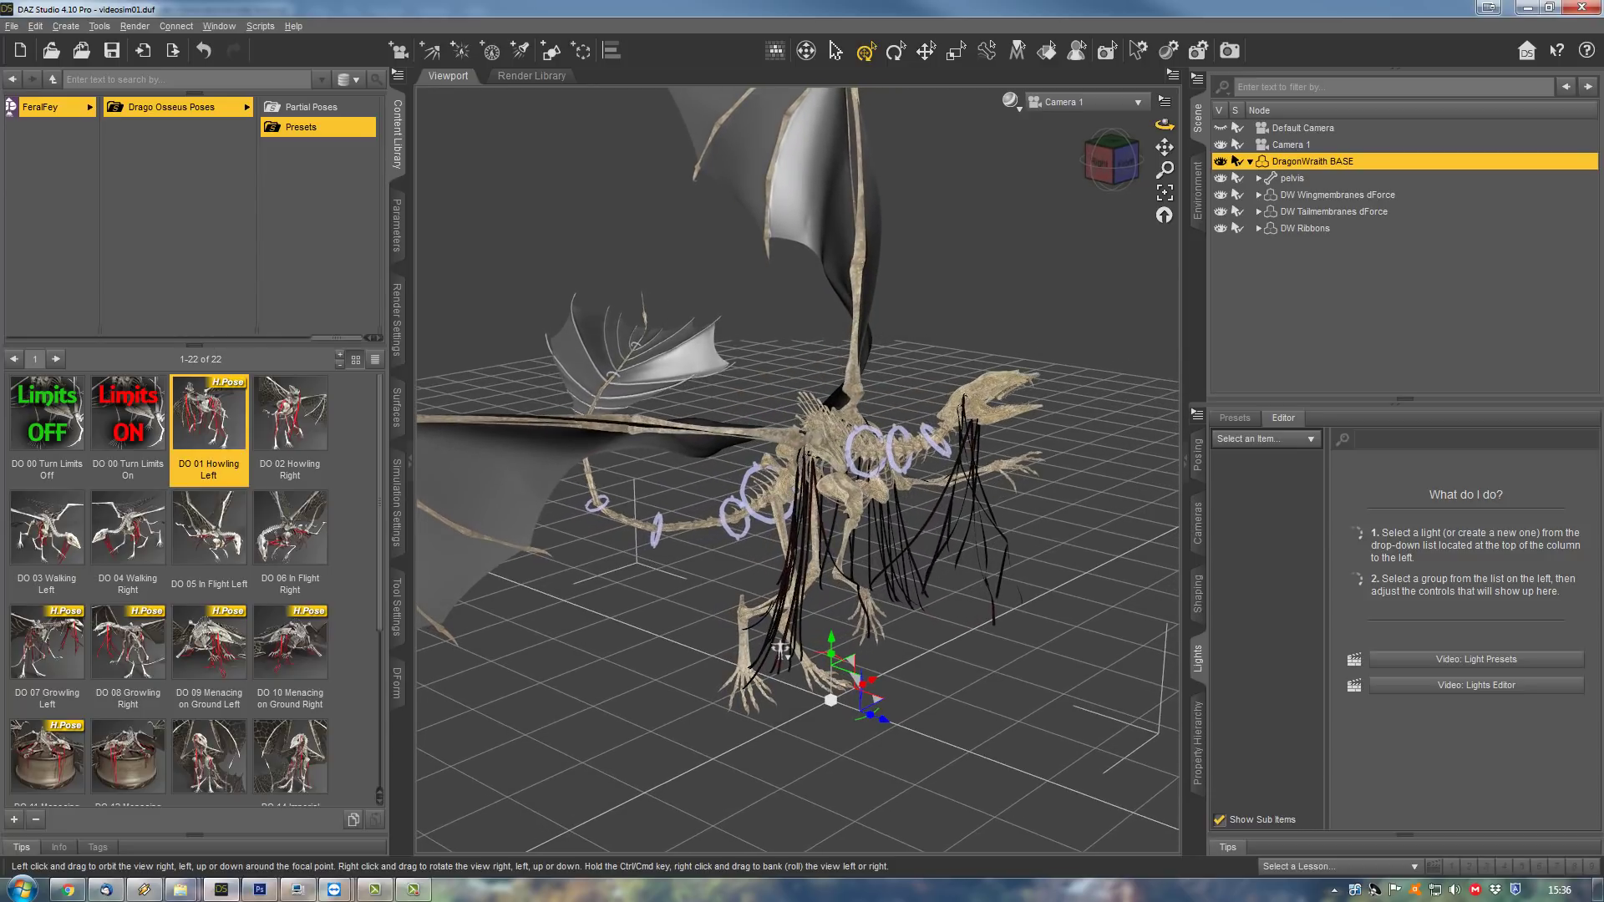
# - Set Tailspikes fan-collapse to 53.1% in the actor controls of DW Tailmembranes dForce
pyautogui.click(1341, 210)
pyautogui.click(396, 219)
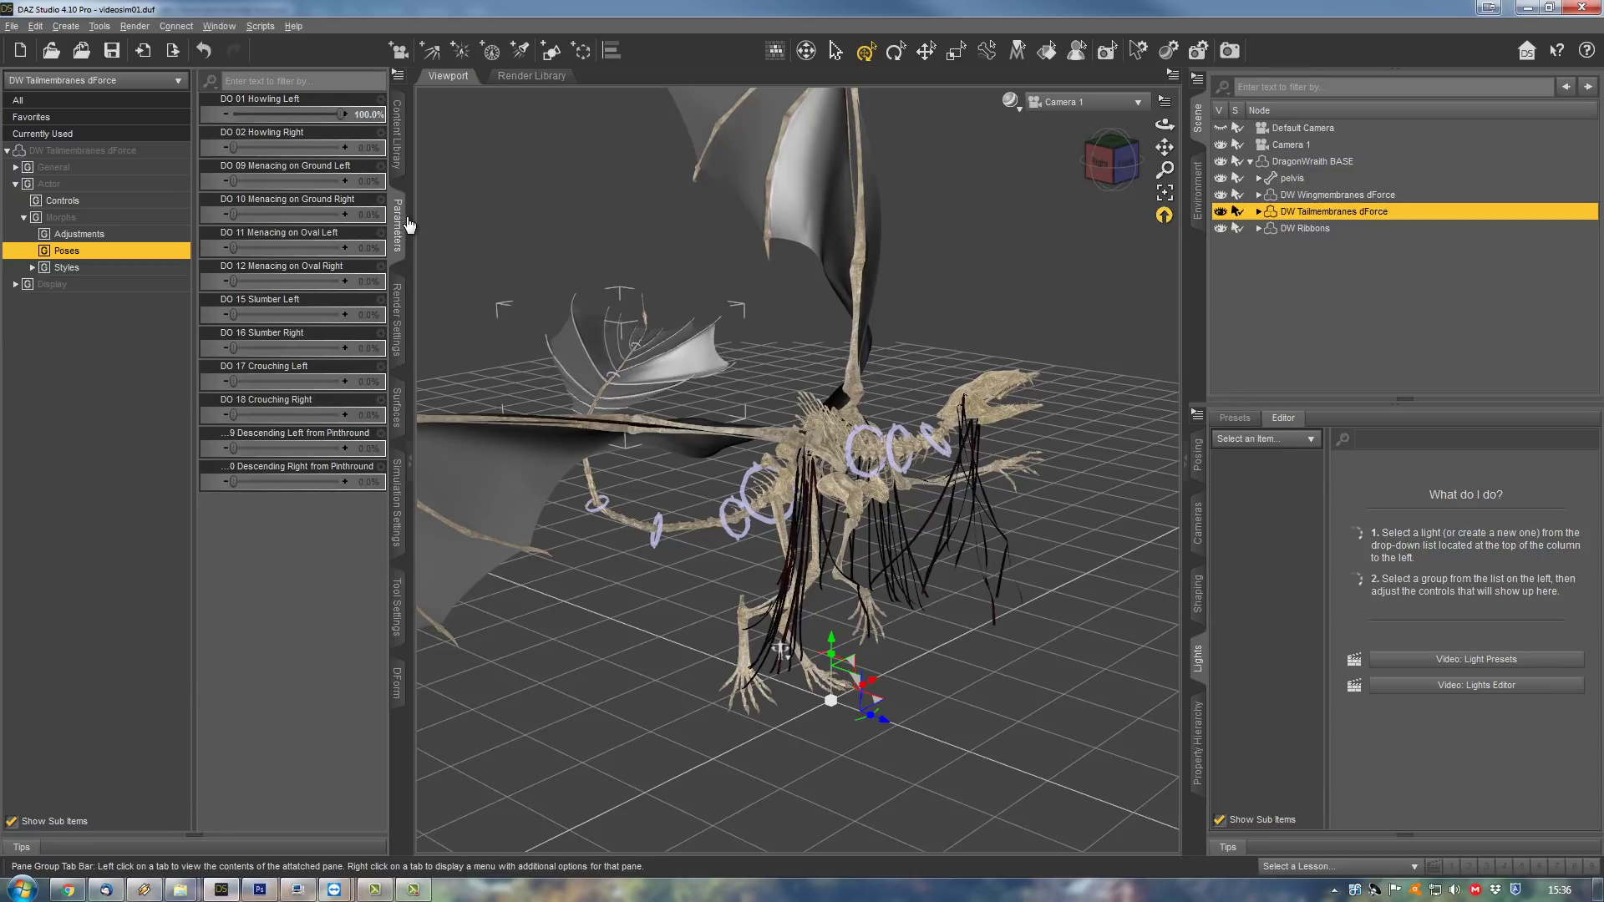
pyautogui.click(74, 202)
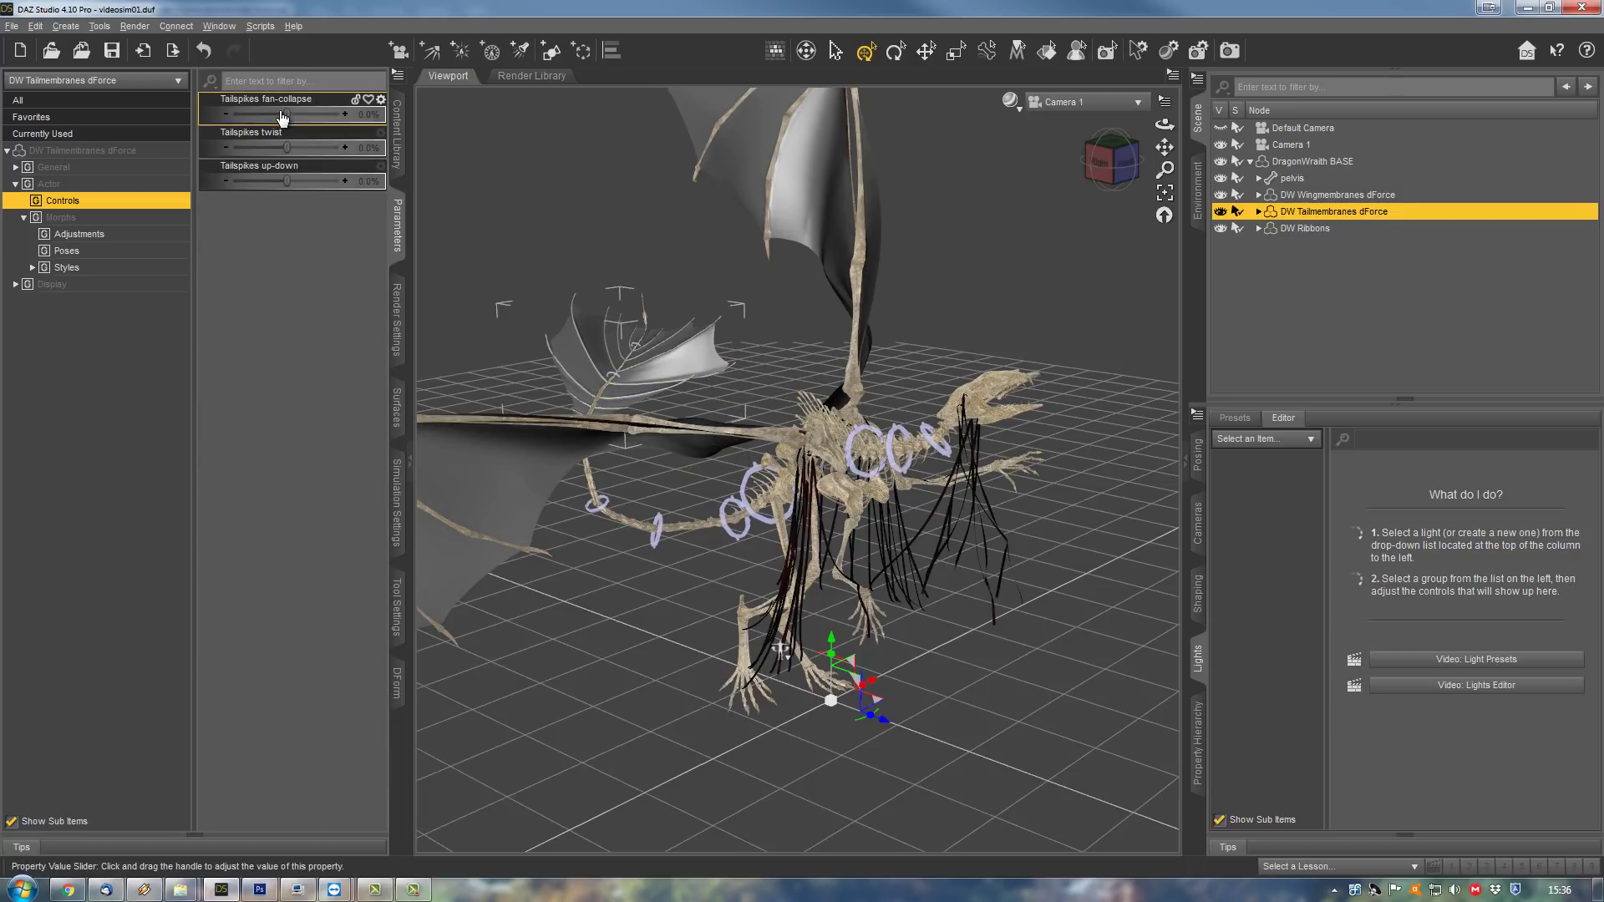
pyautogui.moveTo(287, 115); pyautogui.dragTo(315, 115)
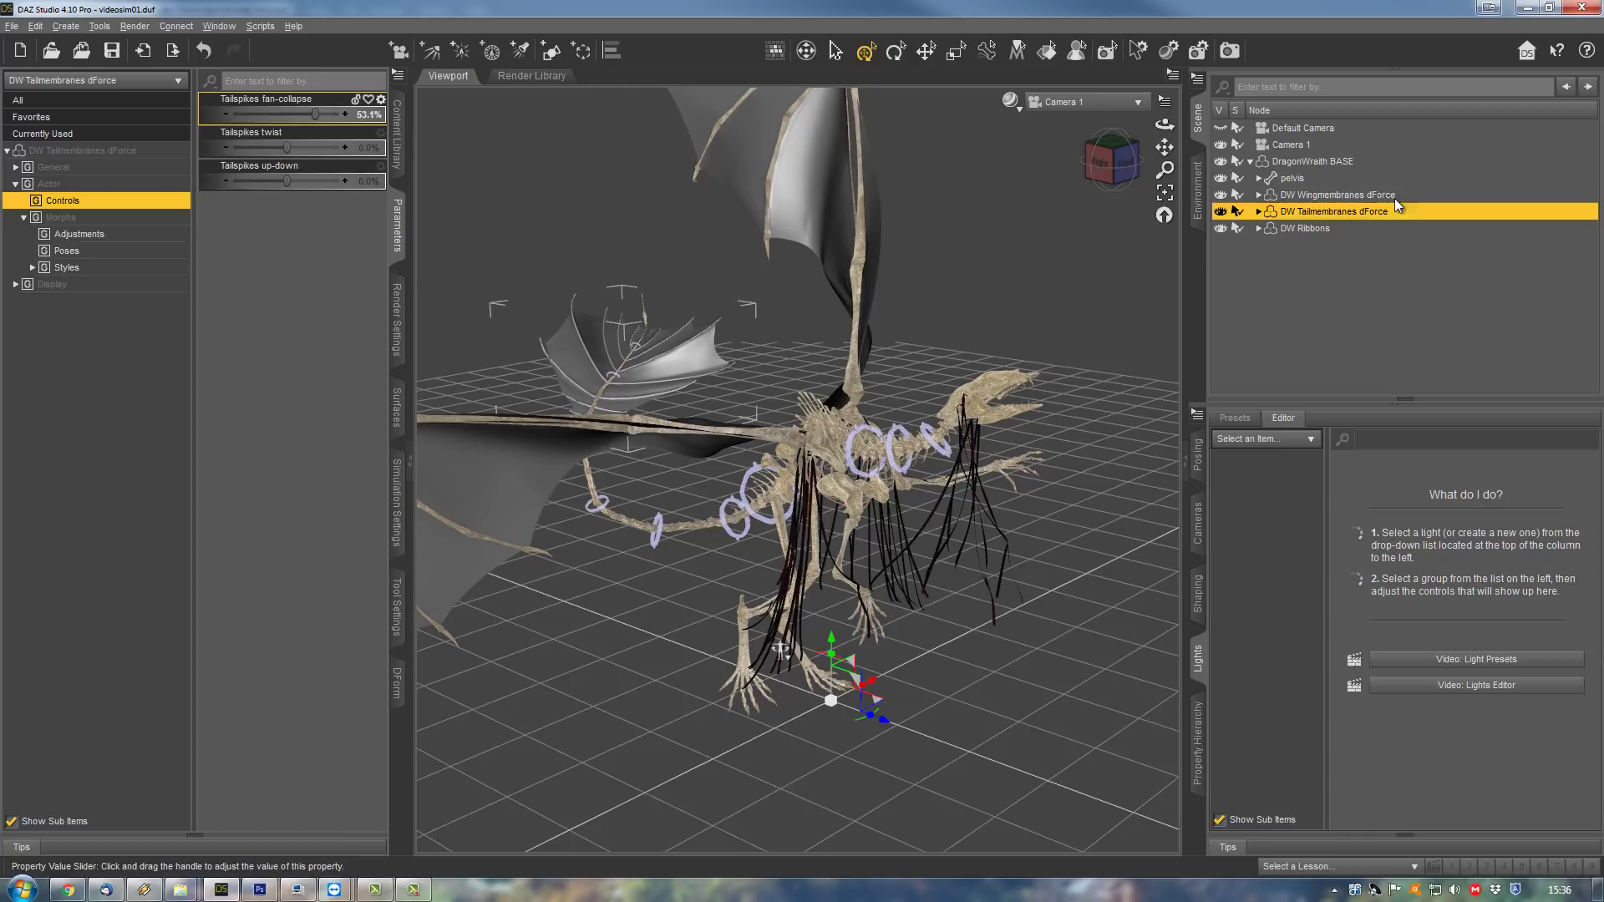
# - Set Left Wingfingers curl to 56.2% in the left wing controls of DragonWraith BASE and check the wing's shape
pyautogui.click(1326, 160)
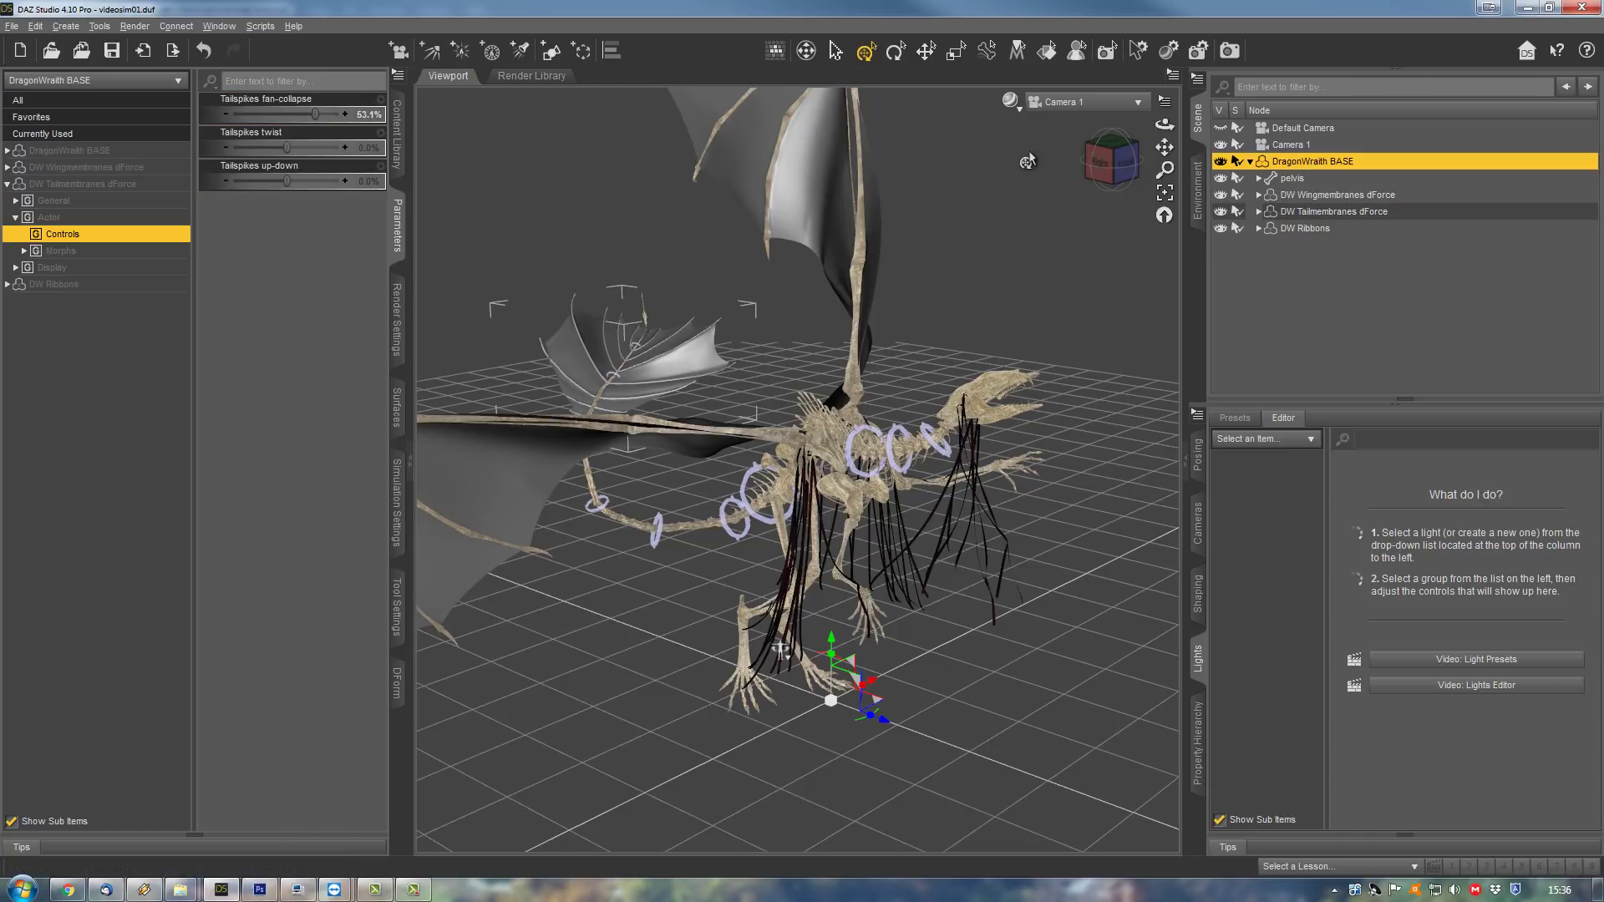
pyautogui.click(81, 151)
pyautogui.click(8, 150)
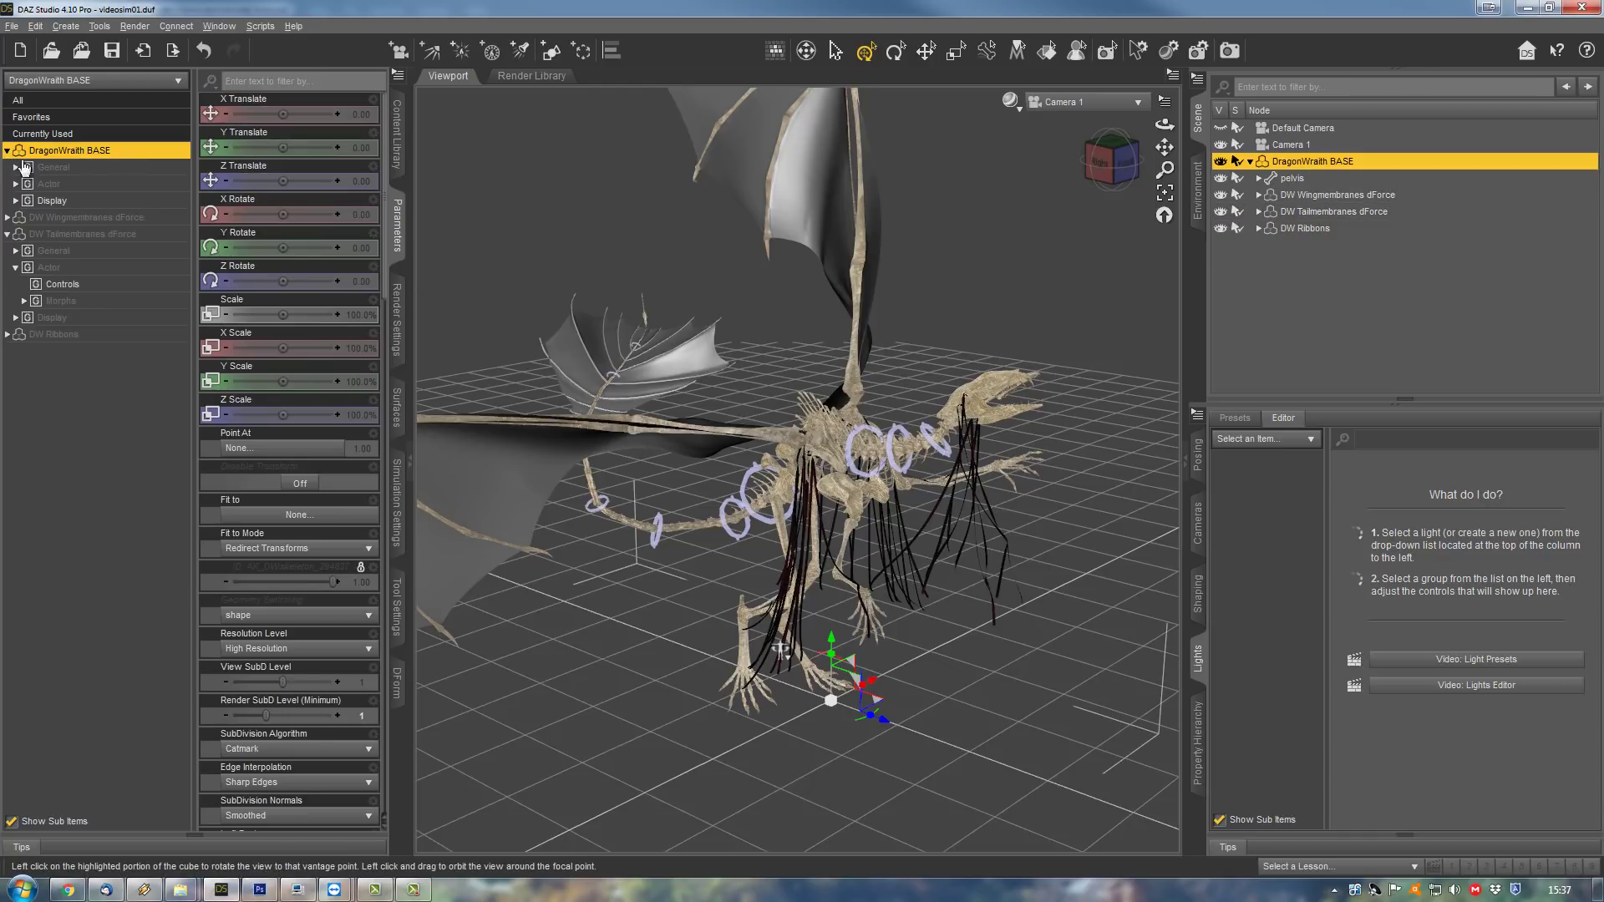
pyautogui.click(25, 184)
pyautogui.click(15, 184)
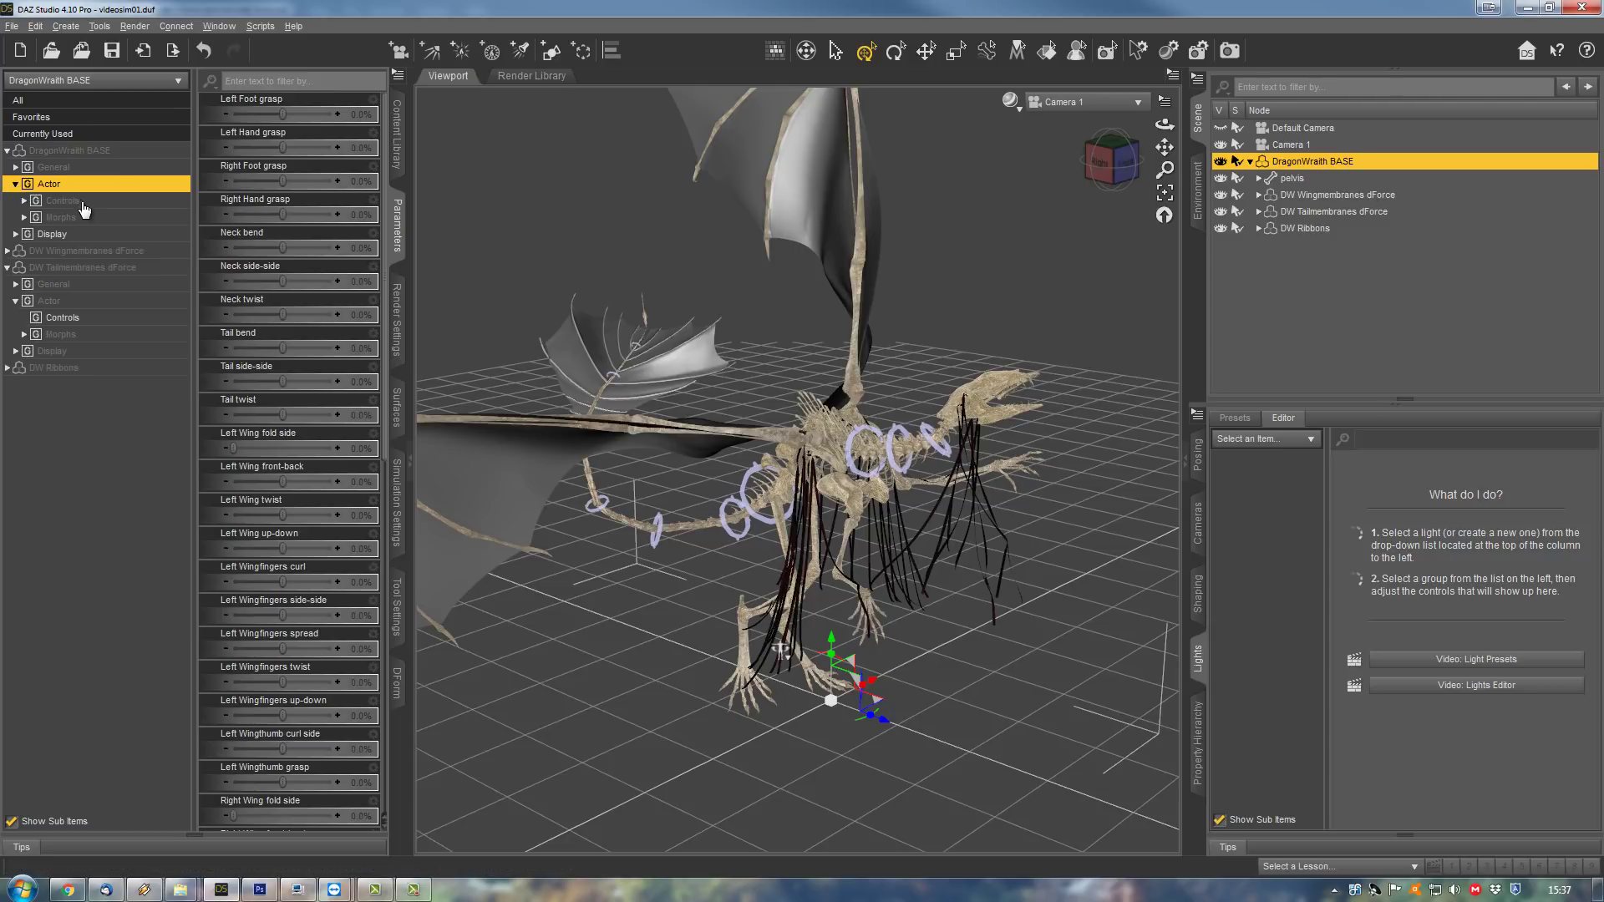
pyautogui.click(65, 201)
pyautogui.click(24, 202)
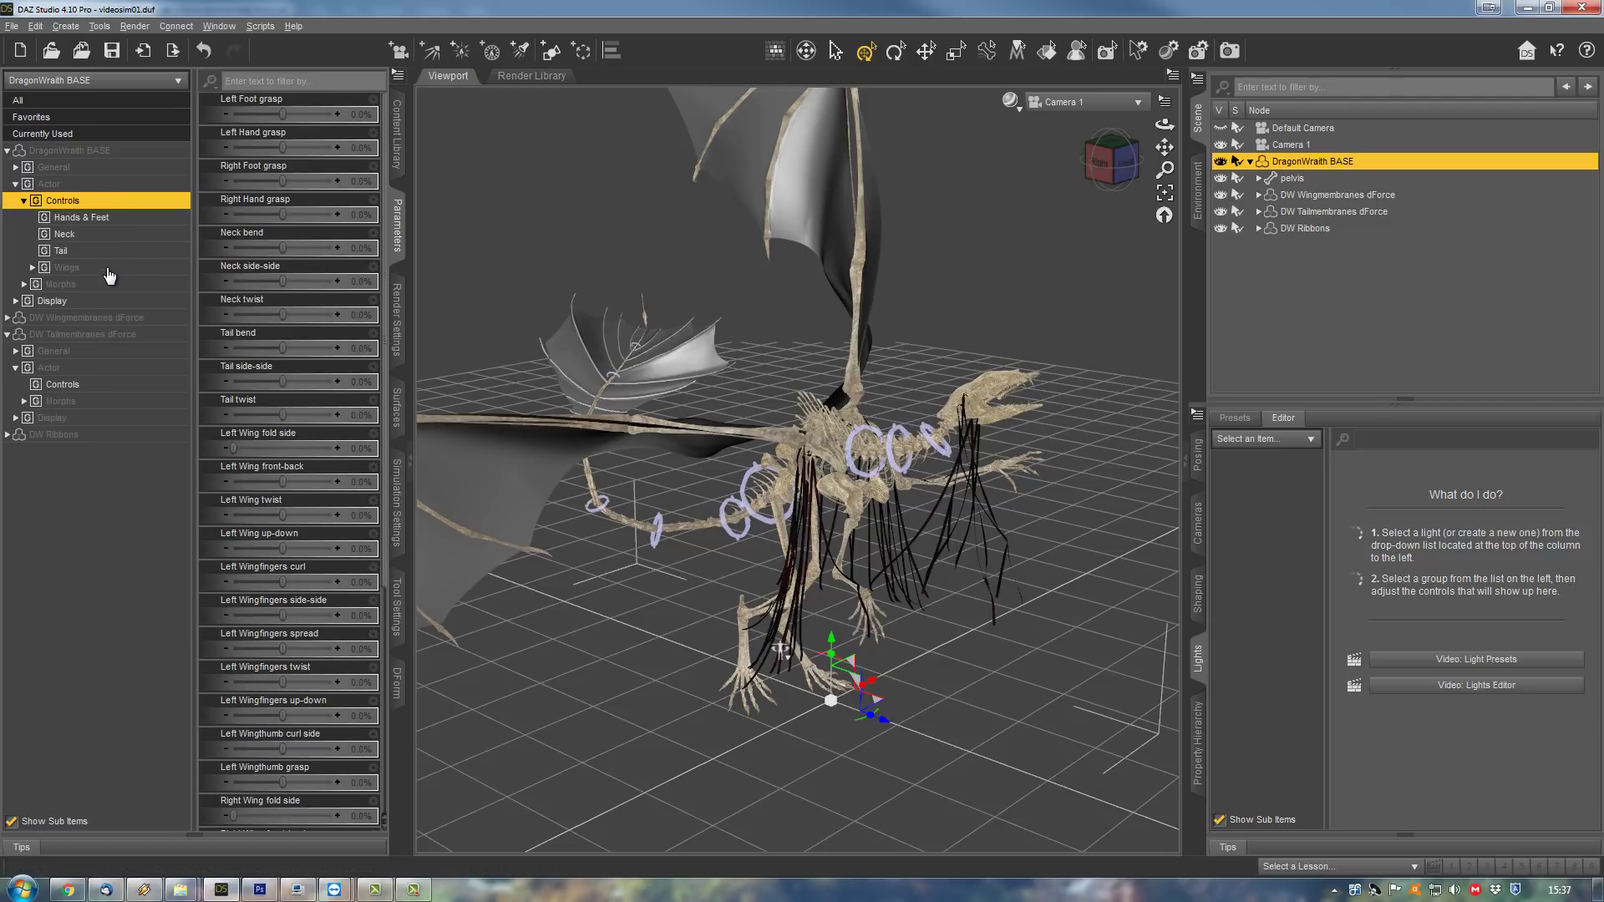
pyautogui.click(34, 269)
pyautogui.click(32, 268)
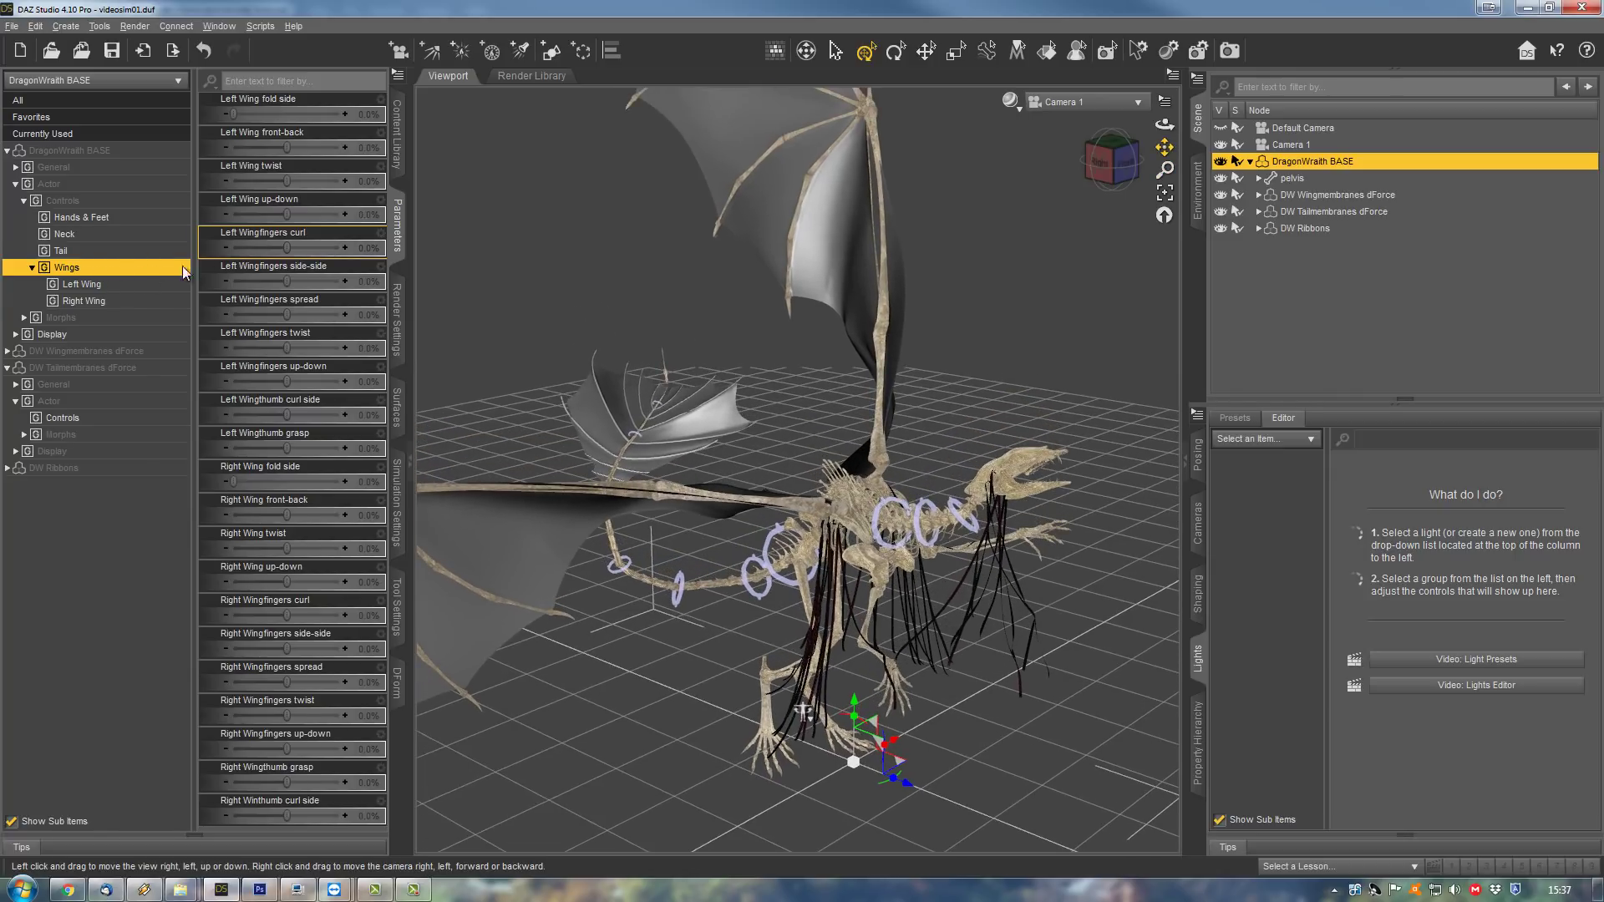
pyautogui.press('Down')
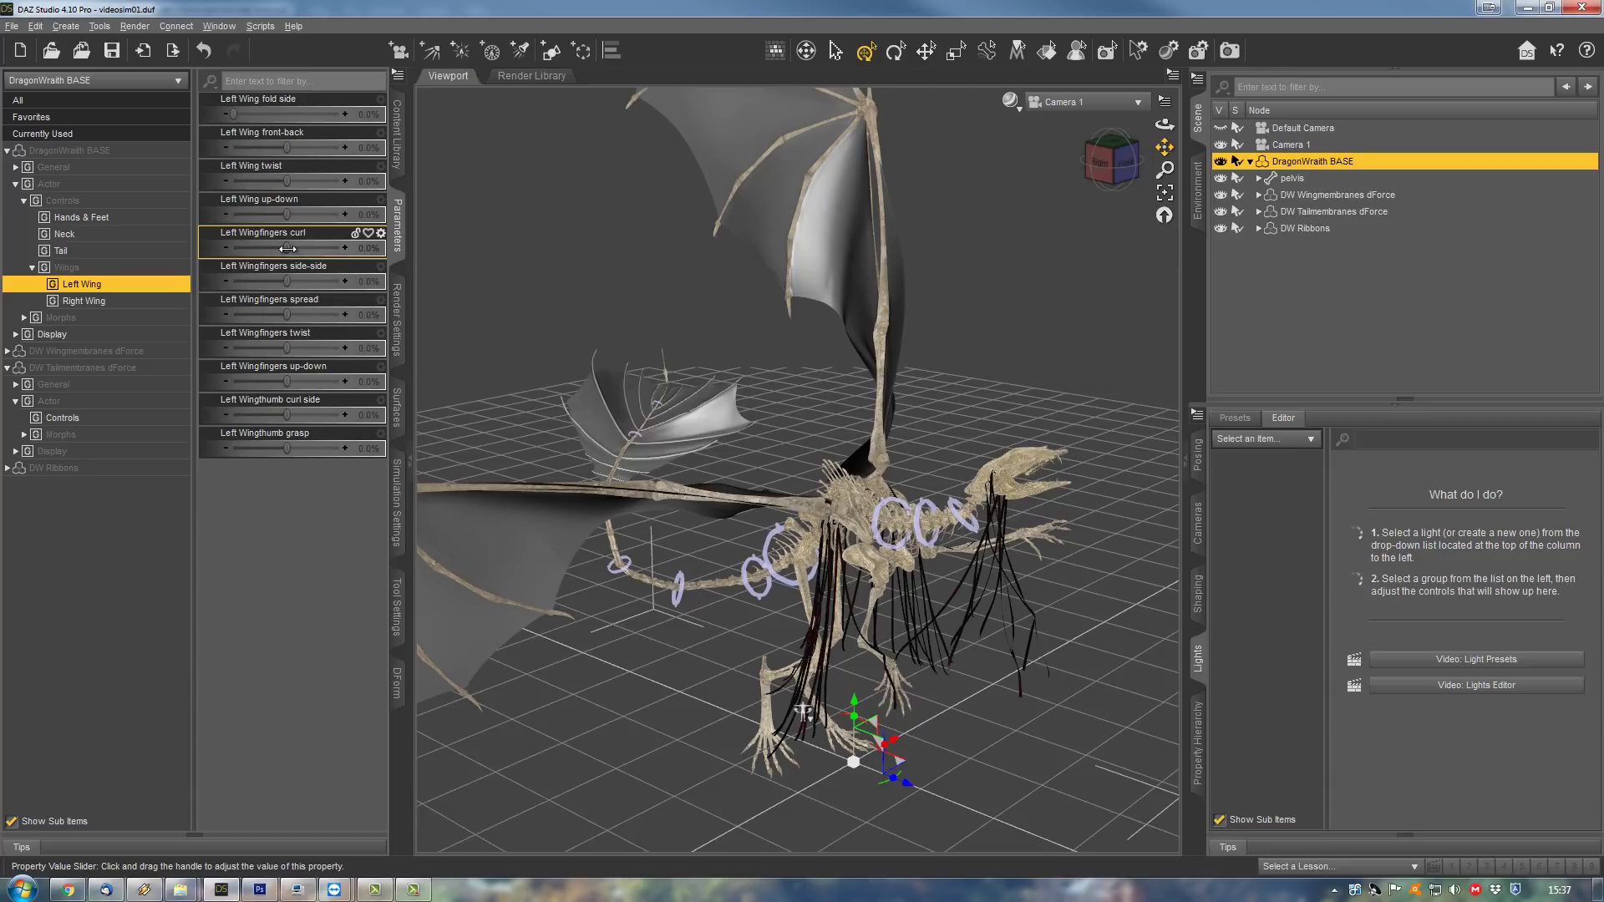
pyautogui.moveTo(290, 249); pyautogui.dragTo(321, 248)
pyautogui.moveTo(1167, 131); pyautogui.dragTo(1045, 131)
pyautogui.moveTo(808, 723)
pyautogui.mouseDown()
pyautogui.moveTo(779, 735)
pyautogui.moveTo(802, 690)
pyautogui.moveTo(773, 741)
pyautogui.moveTo(785, 731)
pyautogui.mouseUp()
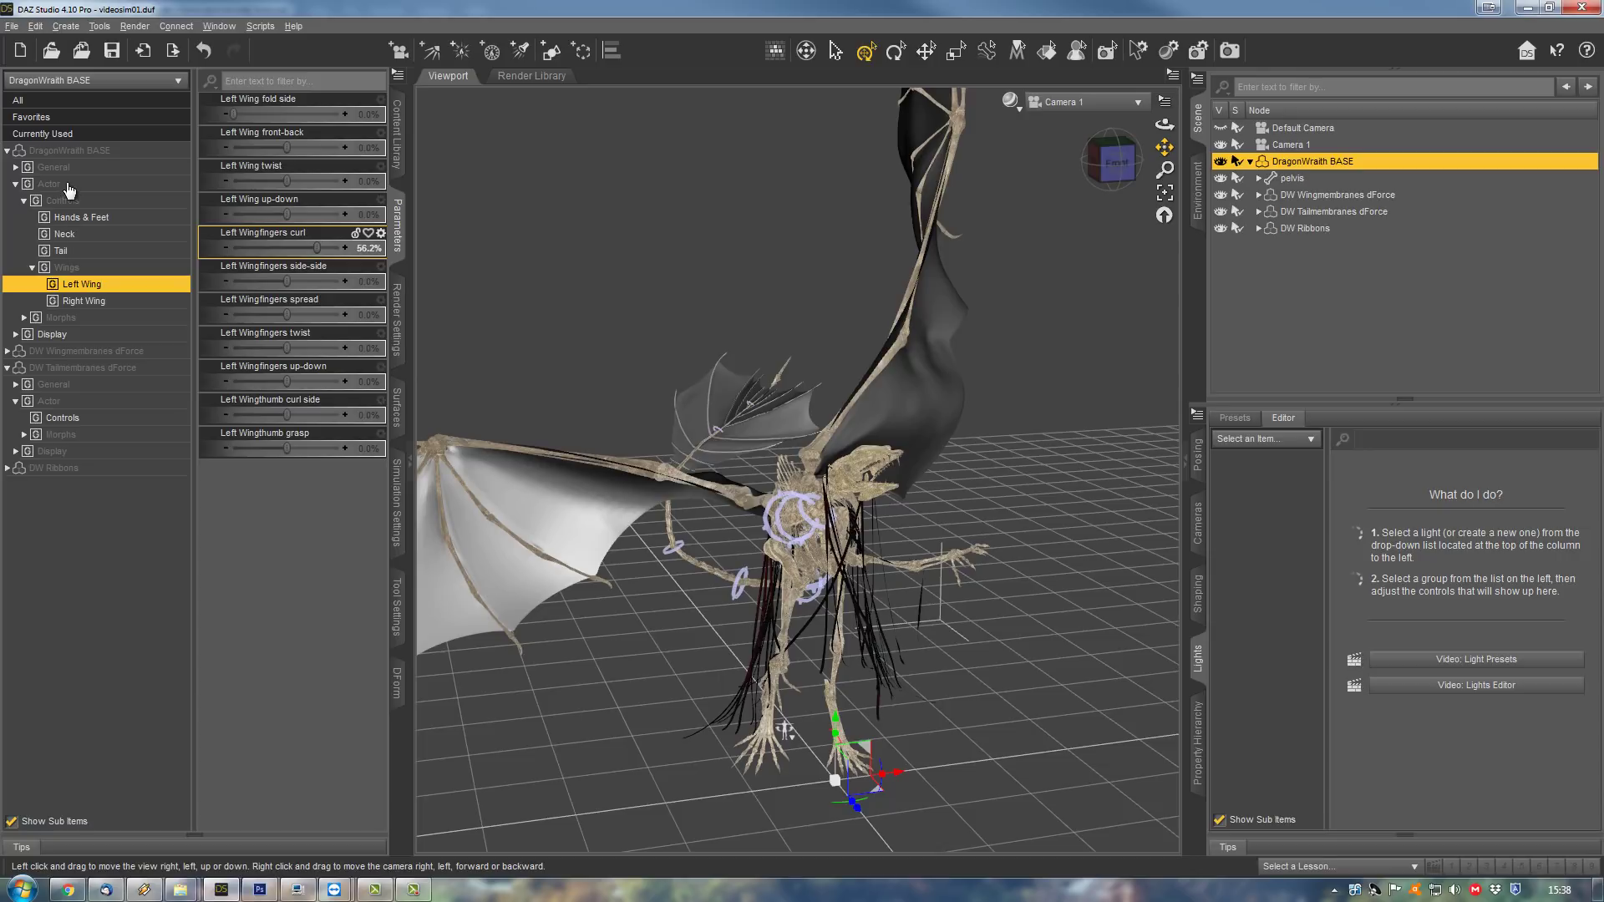
# - Show the Styles morphs of DragonWraith BASE and examine the posed dragon's bones and membranes from several angles
pyautogui.click(72, 323)
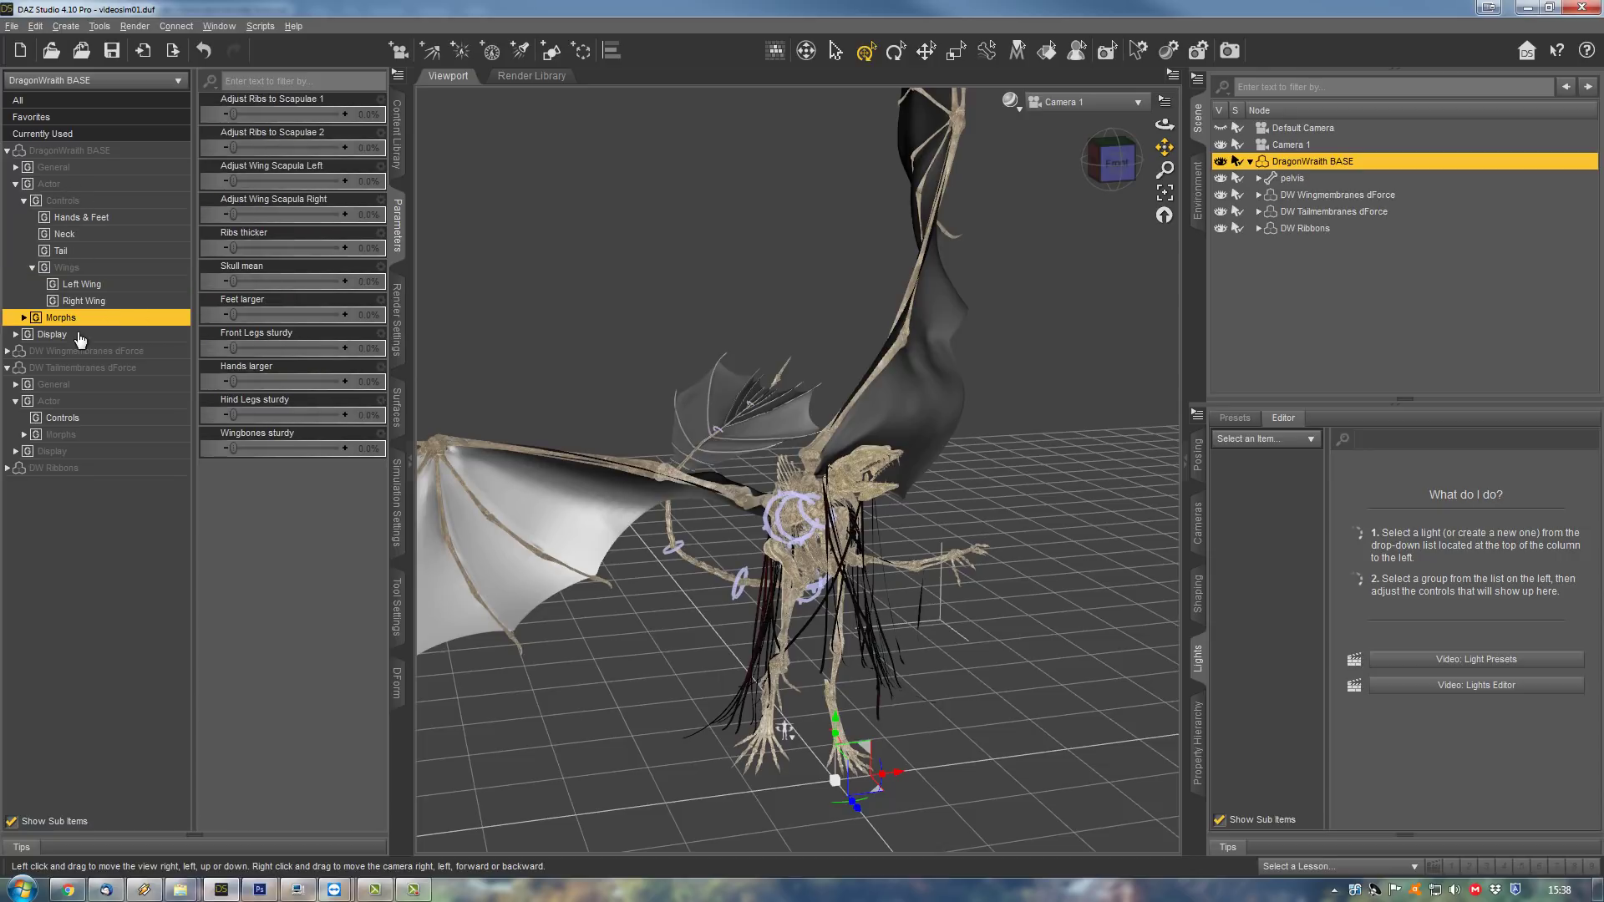
pyautogui.click(24, 319)
pyautogui.click(95, 351)
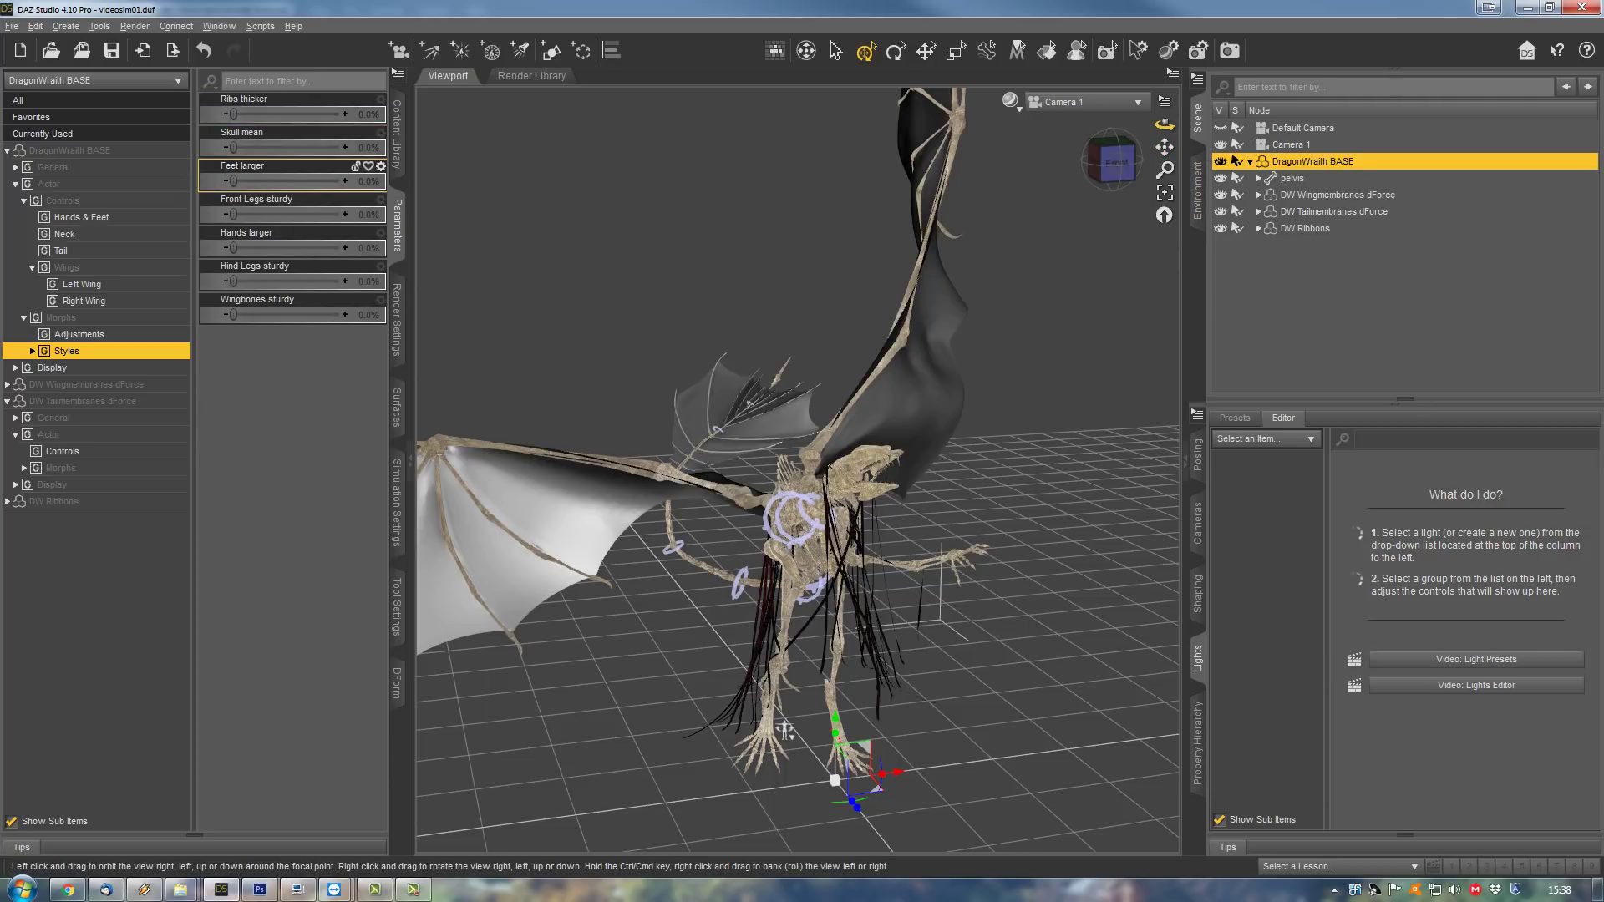
pyautogui.moveTo(1163, 125); pyautogui.dragTo(1126, 126)
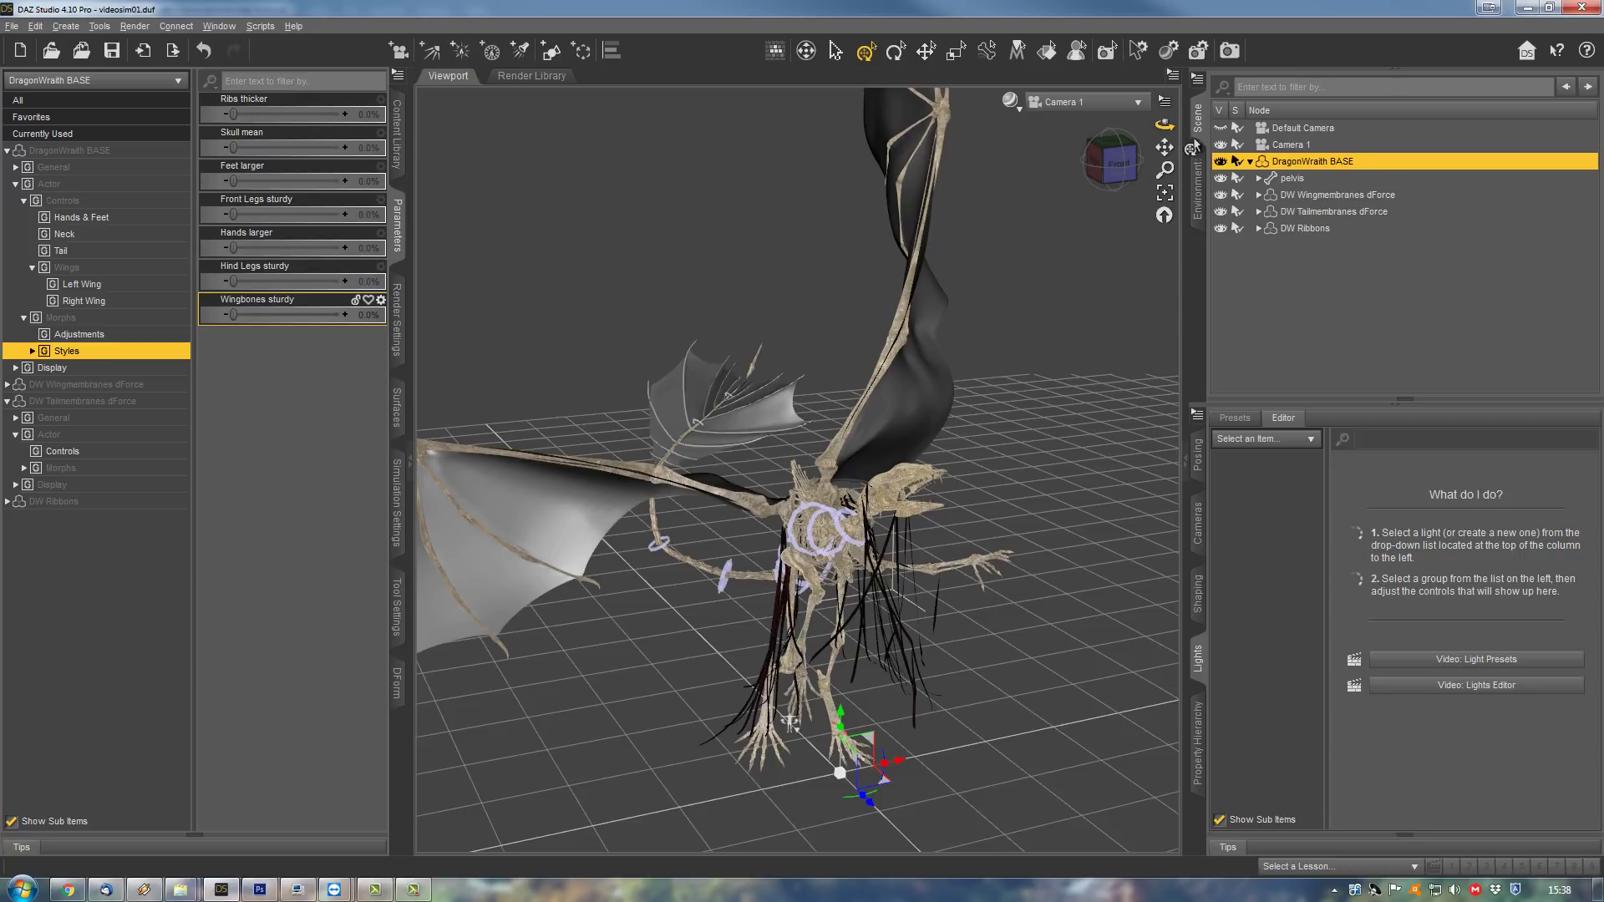
pyautogui.moveTo(1164, 123); pyautogui.dragTo(1116, 128)
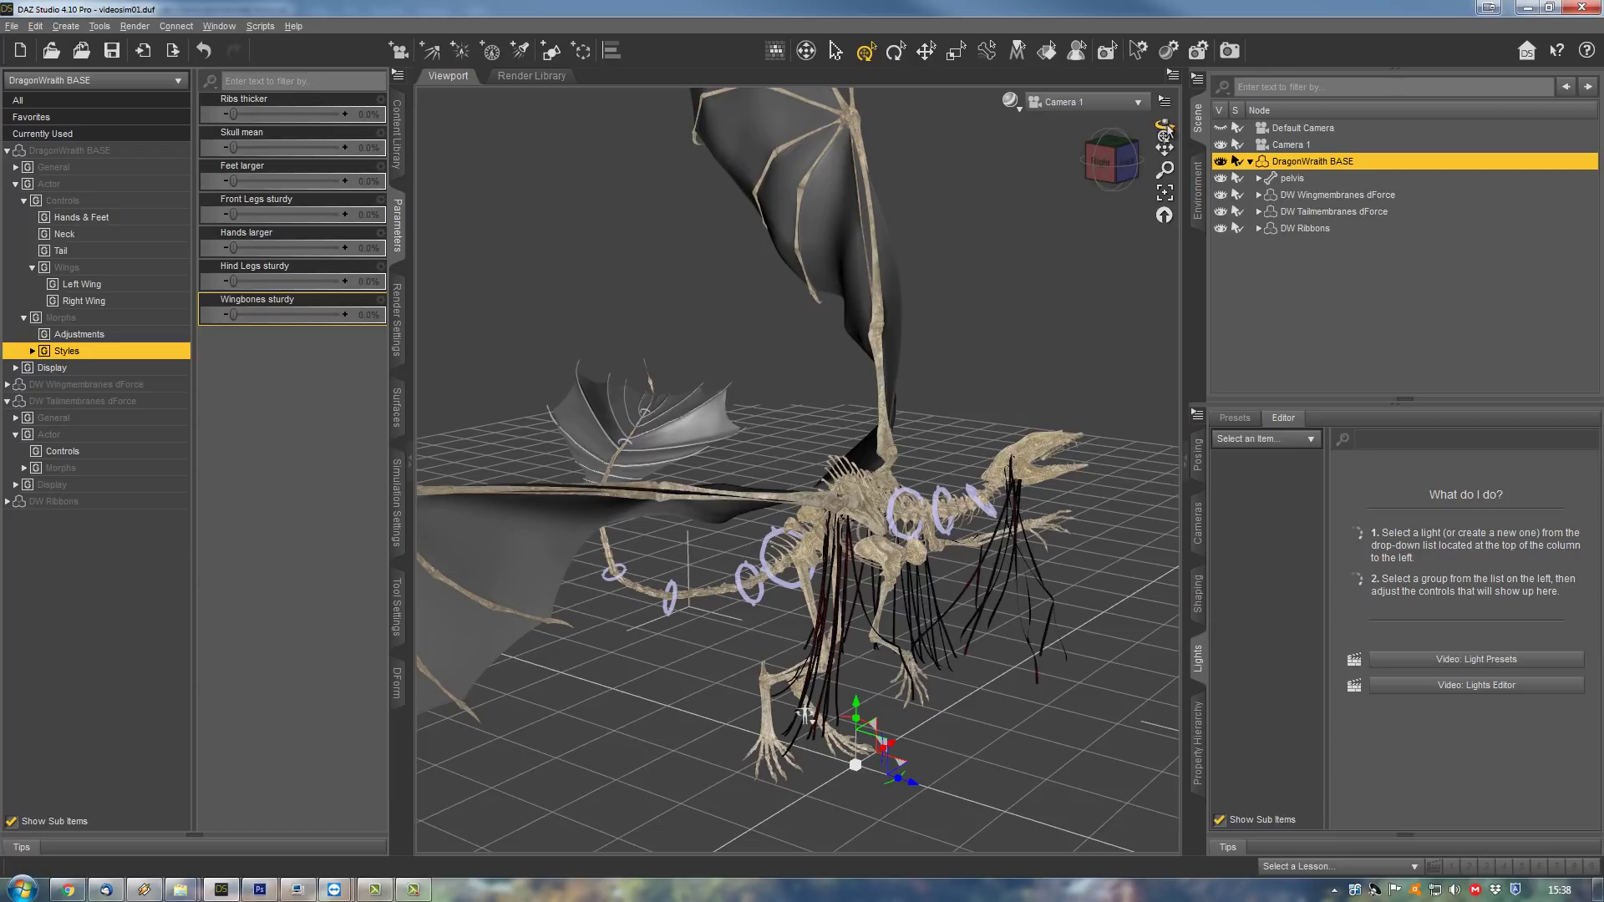
pyautogui.moveTo(1167, 129); pyautogui.dragTo(1040, 142)
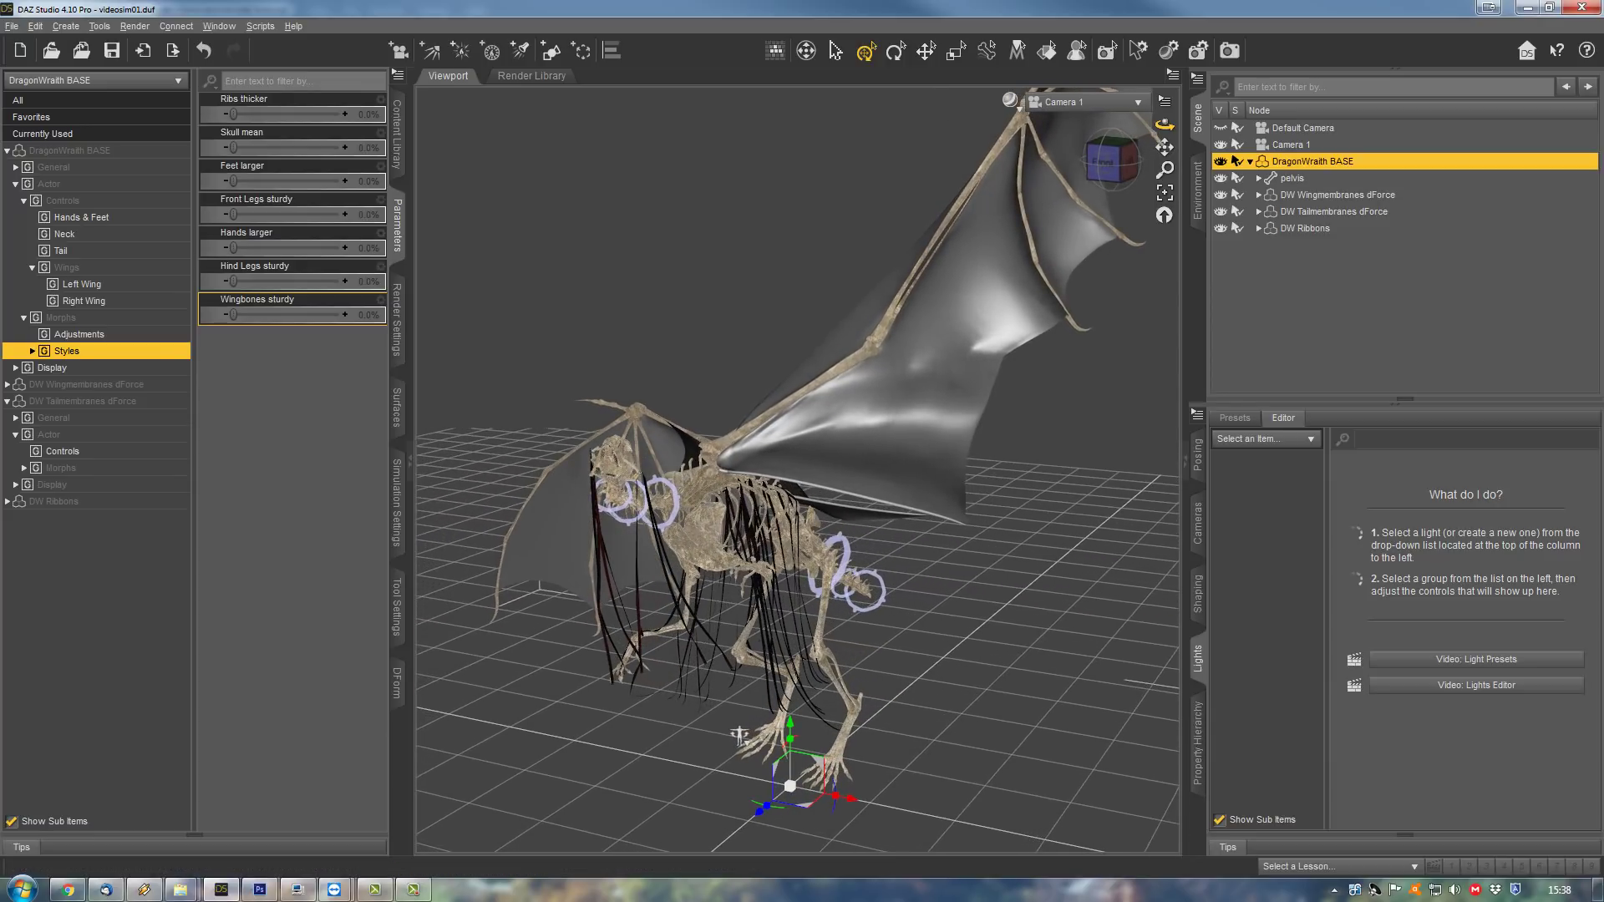